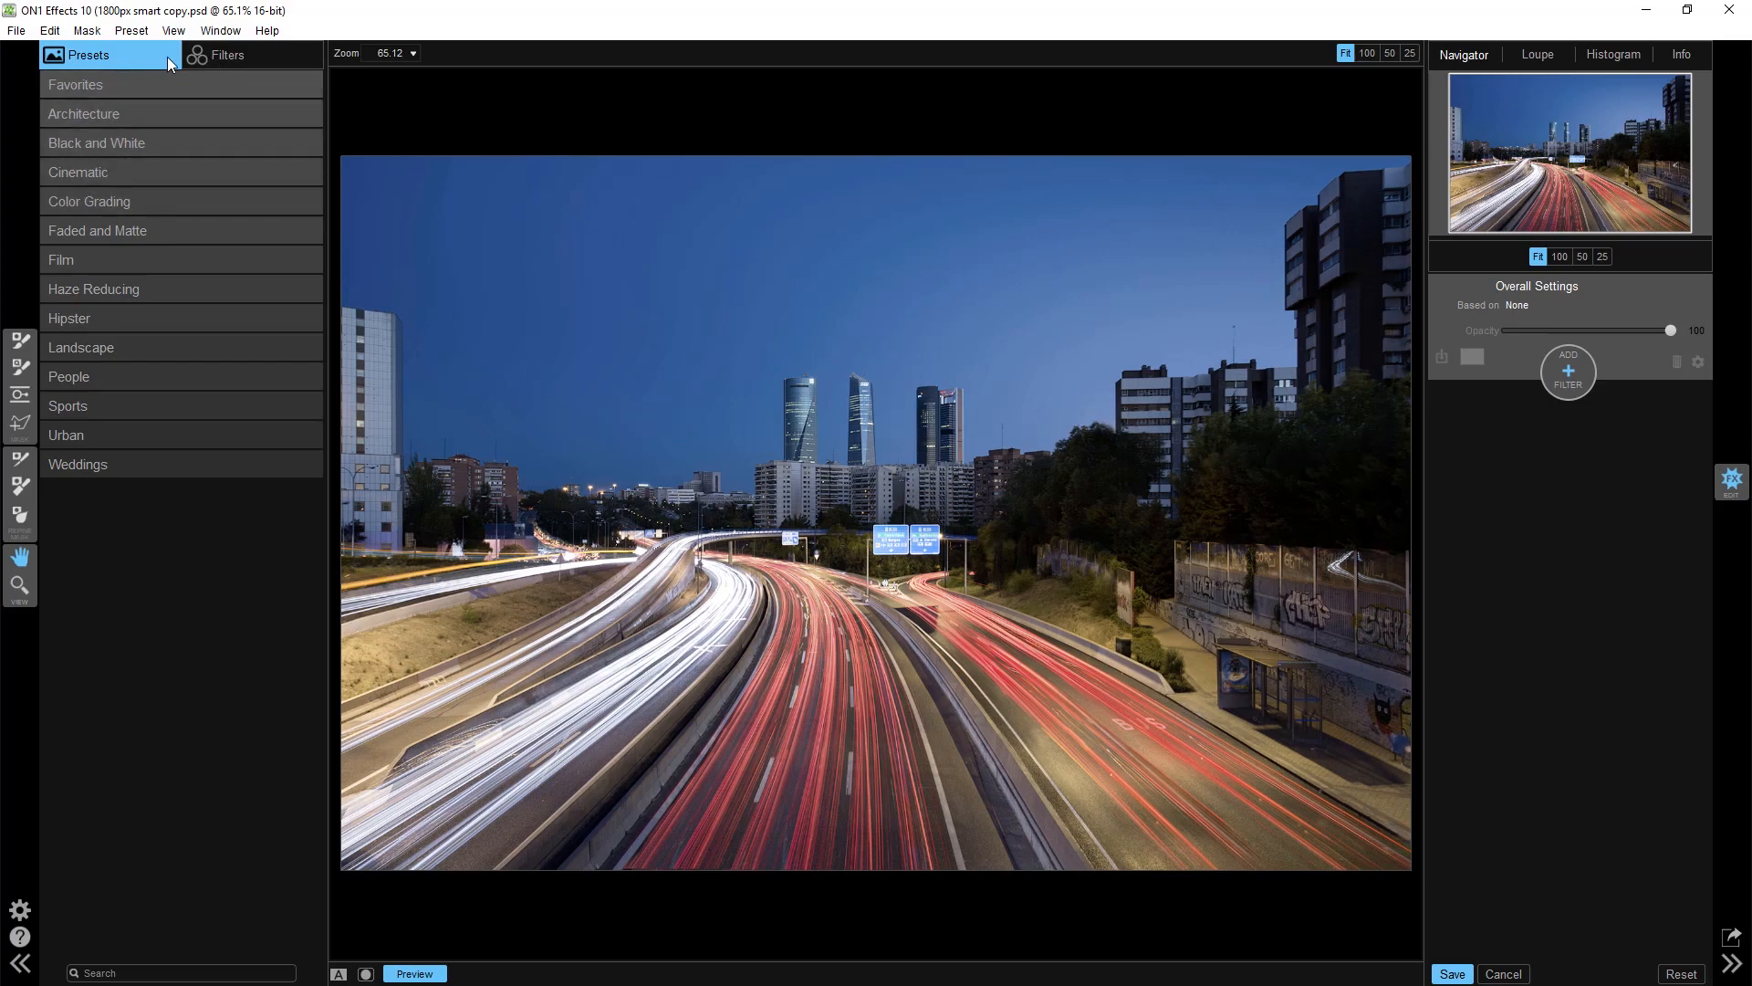
Step: Browse the preset and filter categories and look through the presets of the Glow filter
click(205, 56)
click(127, 55)
click(216, 55)
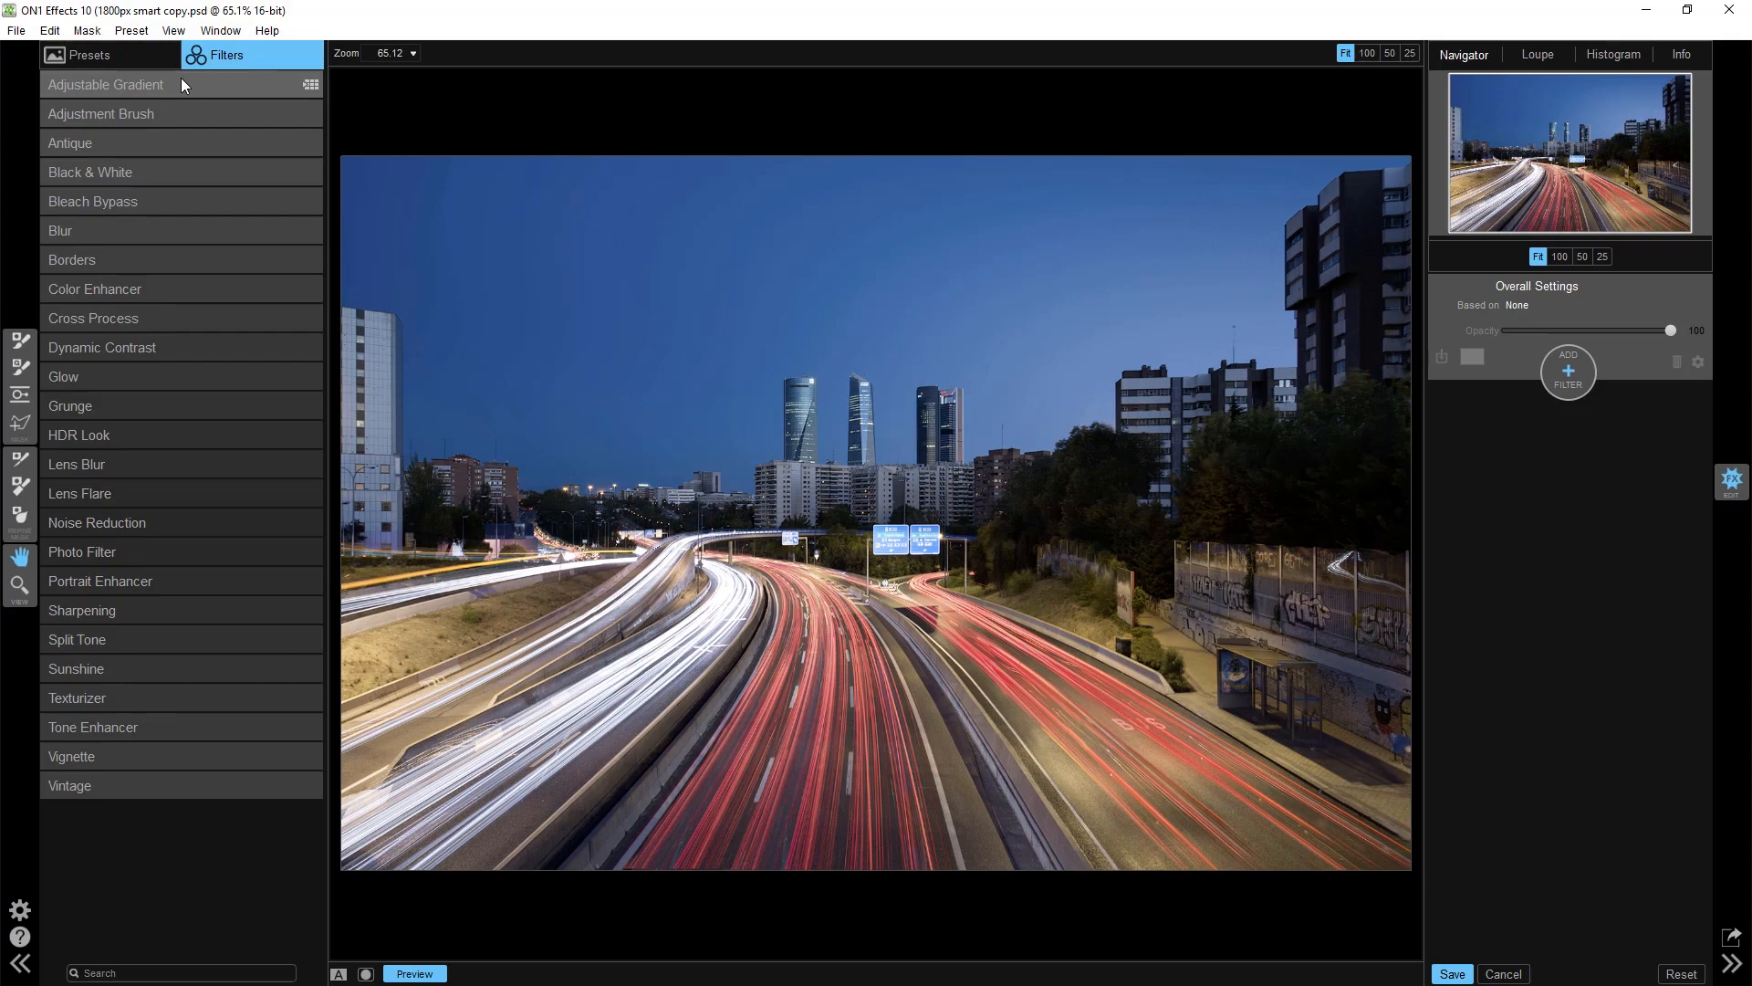
click(126, 54)
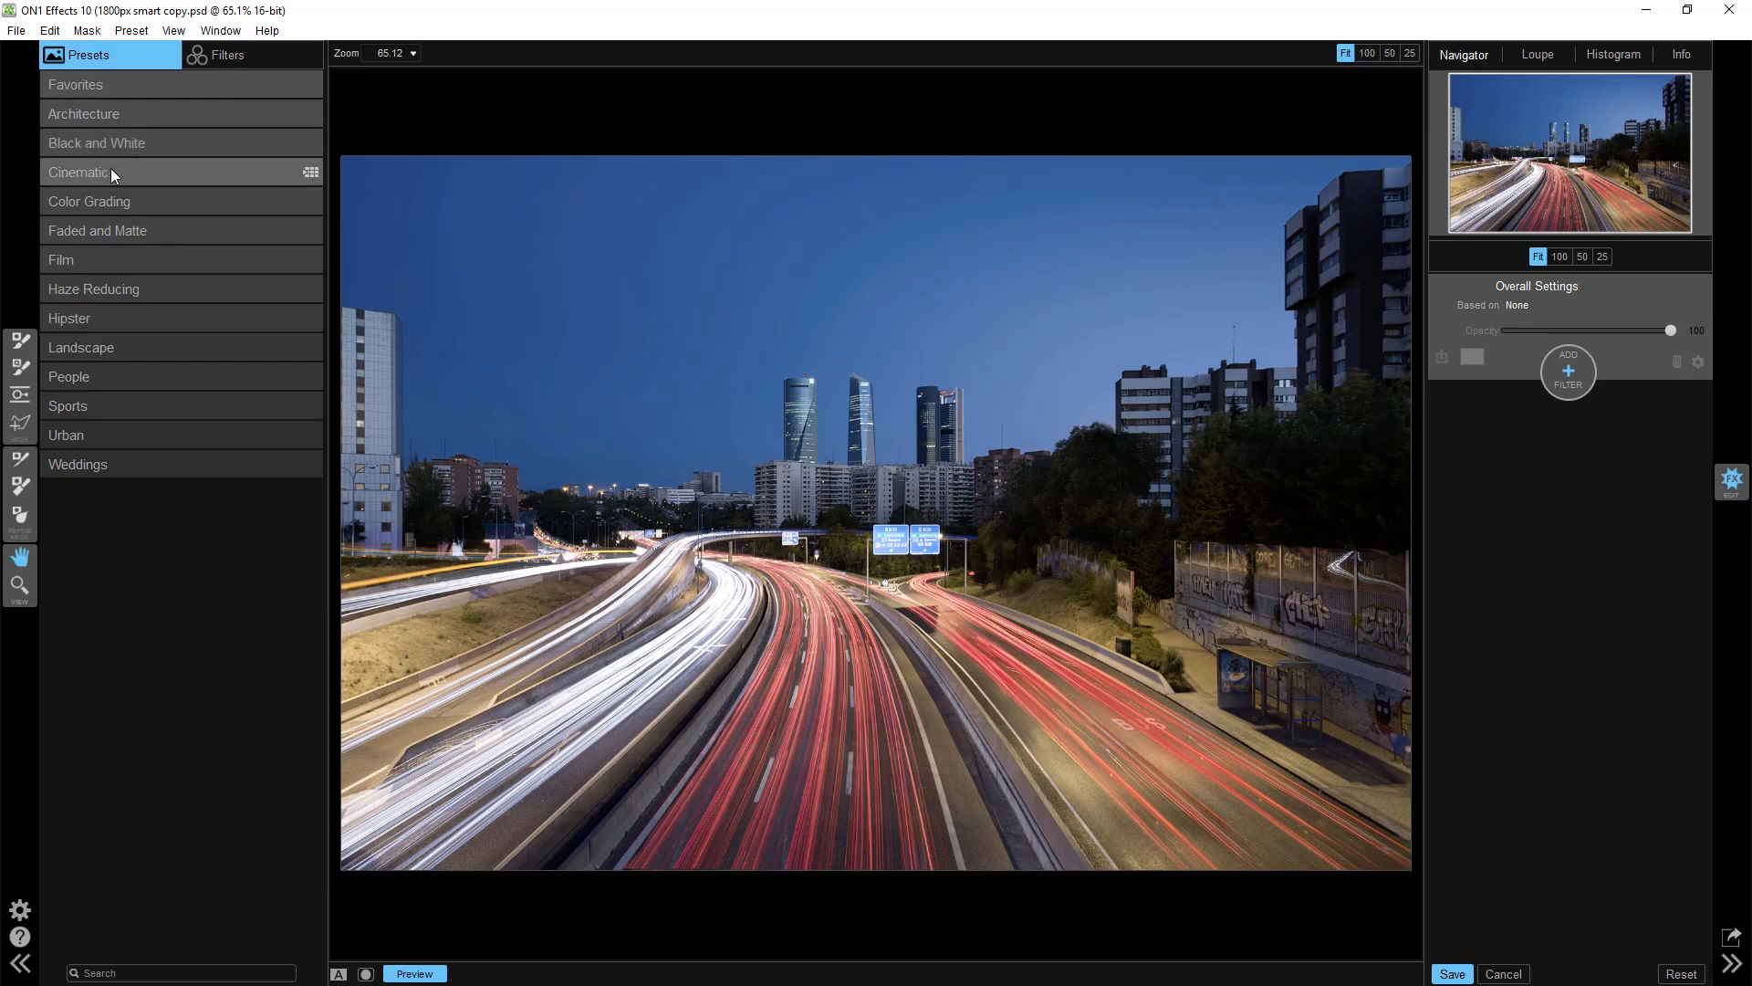
click(240, 67)
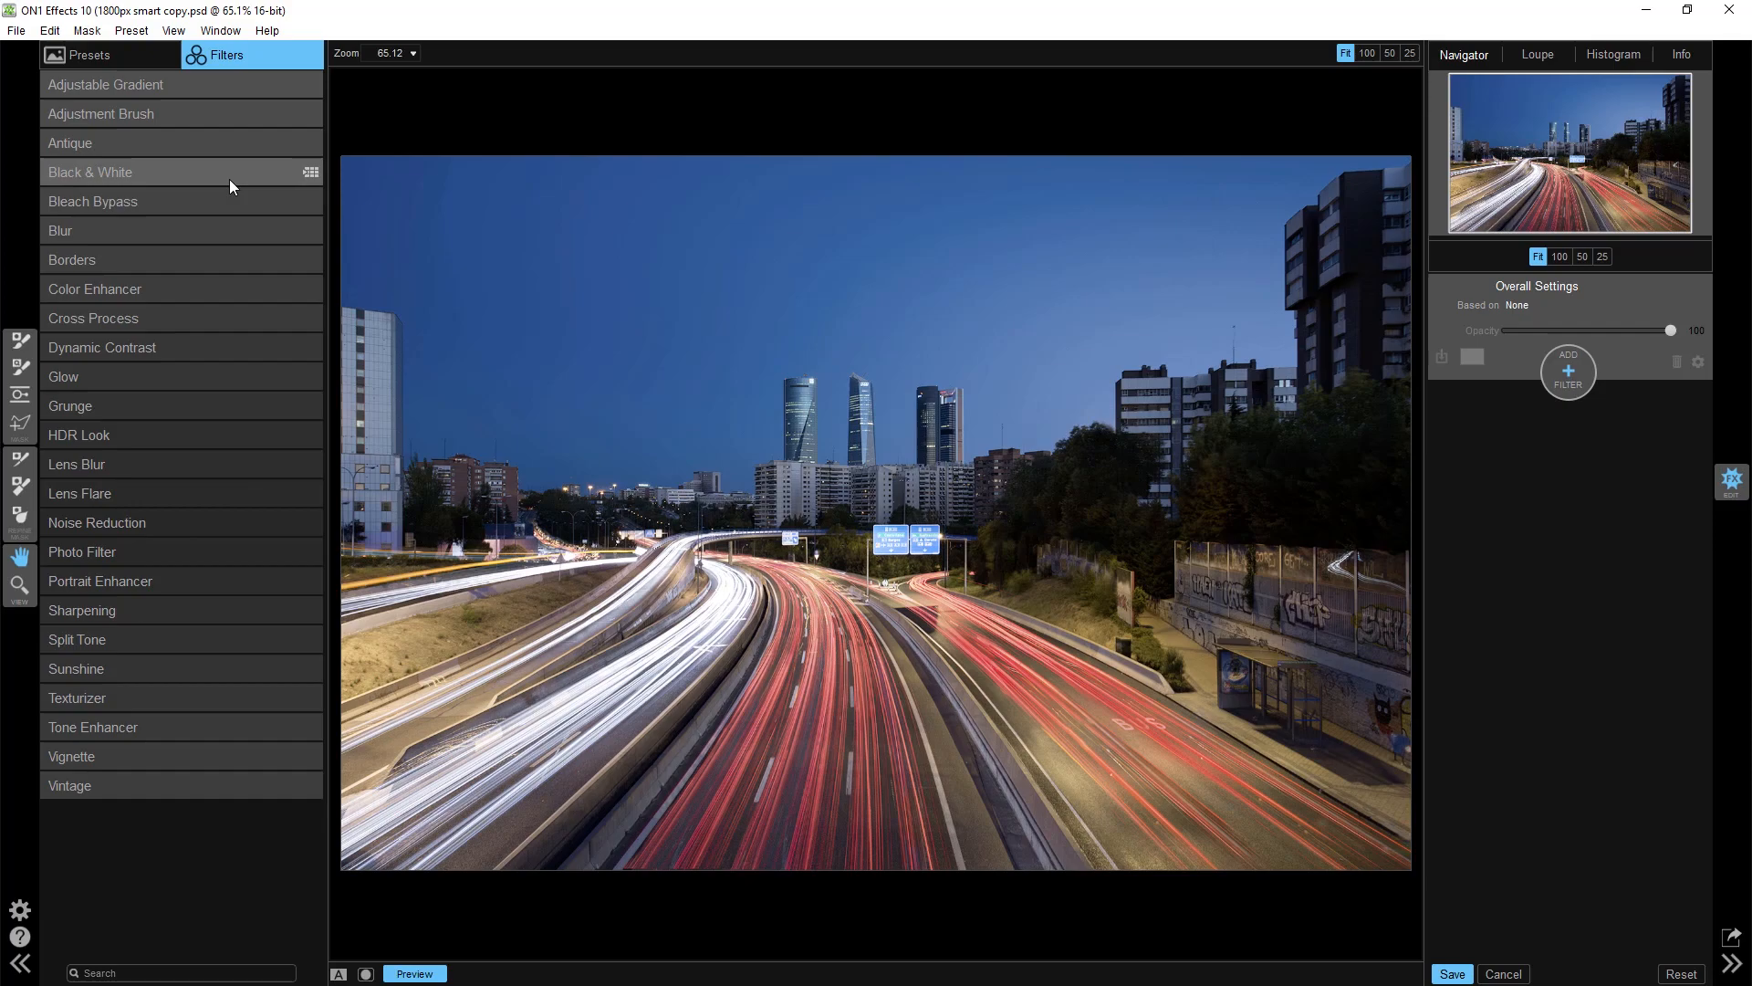
click(167, 373)
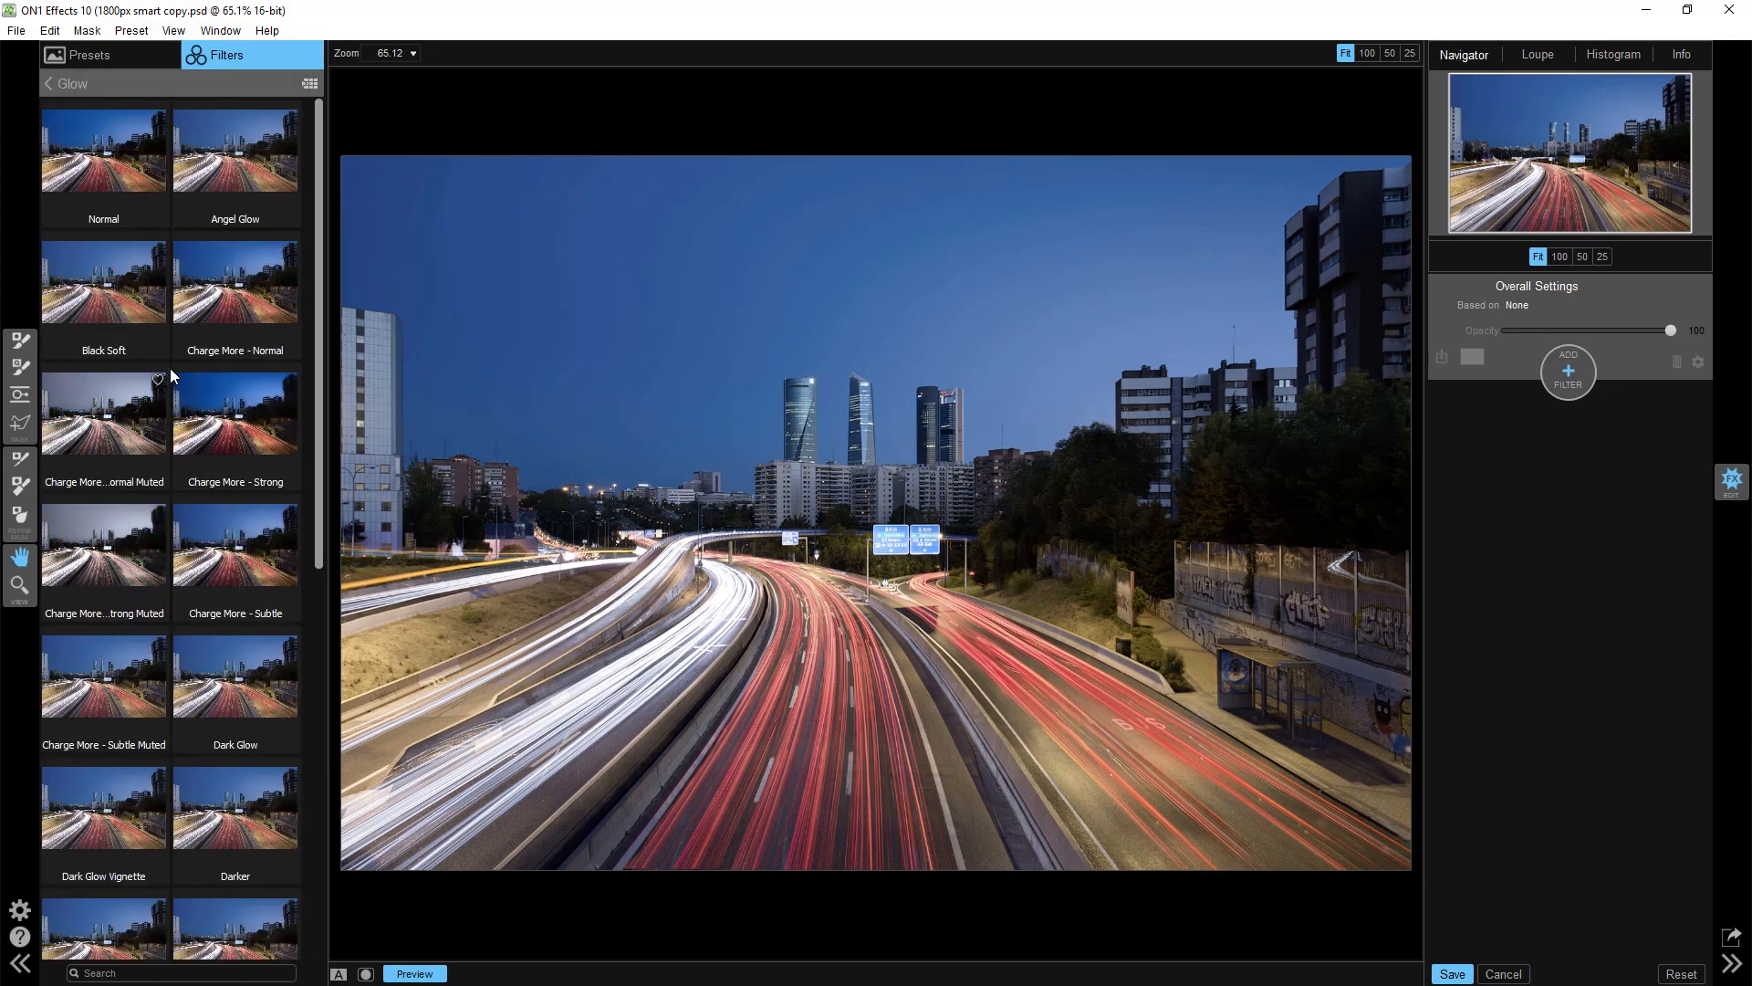
scroll(168, 750, down, 2)
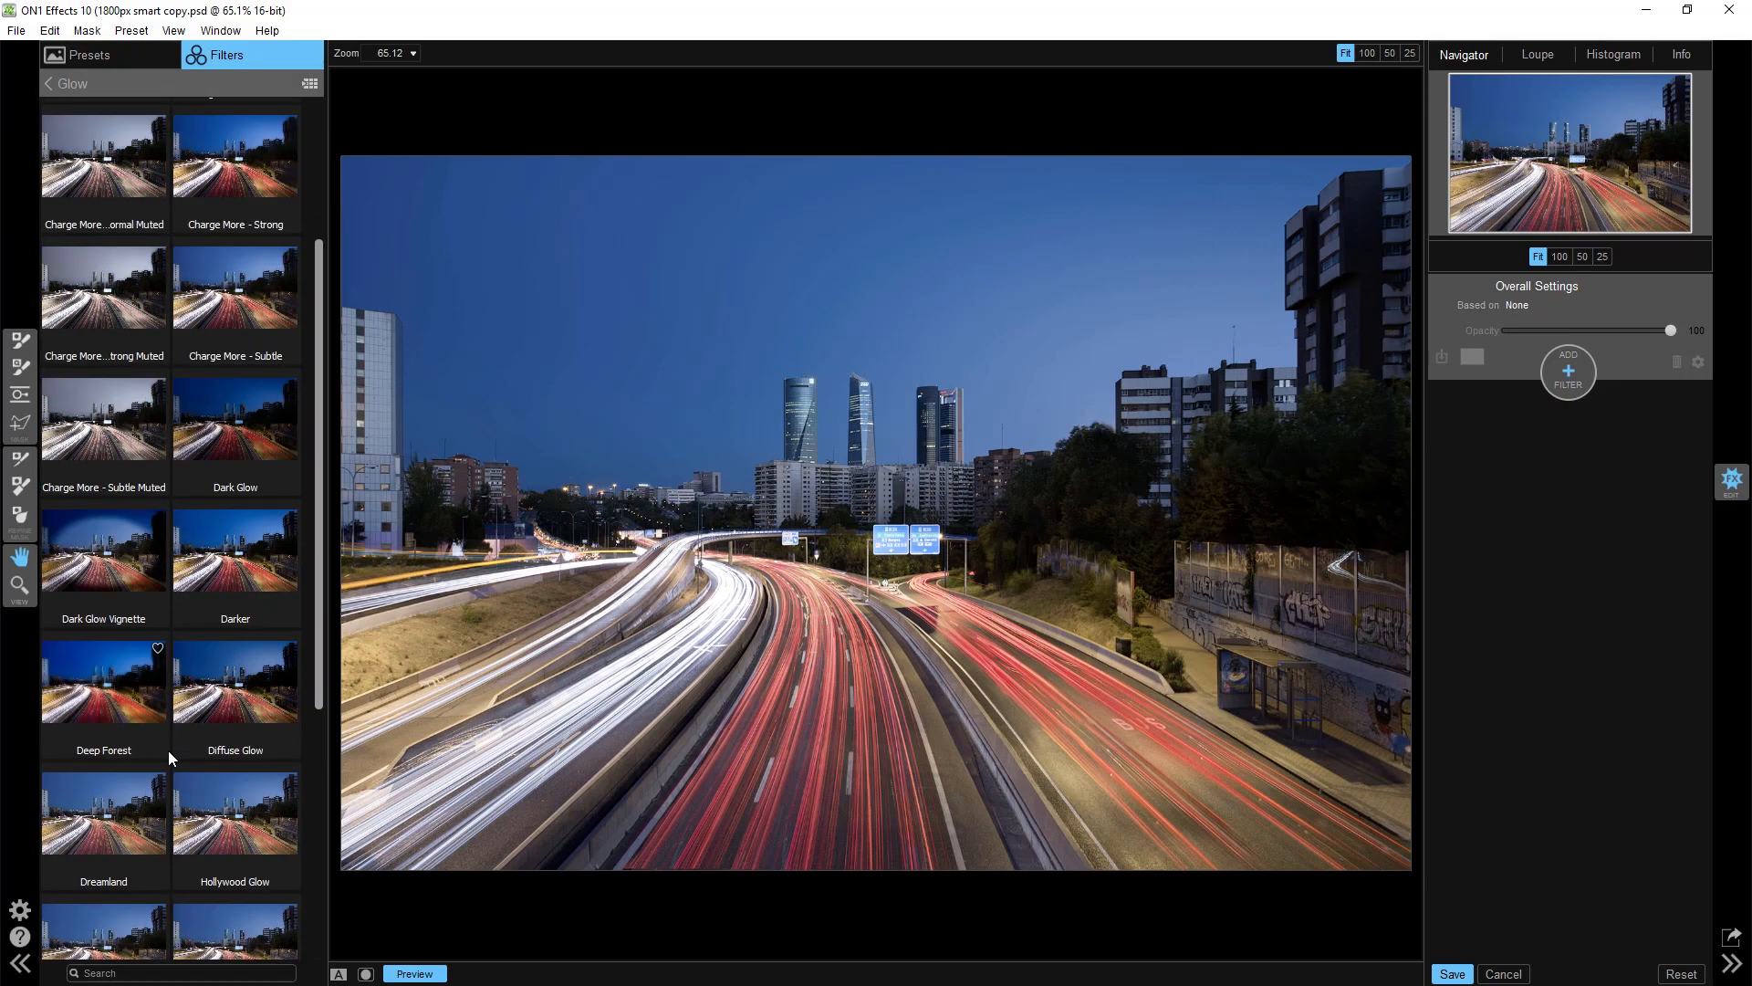
scroll(168, 748, up, 1)
scroll(167, 716, up, 1)
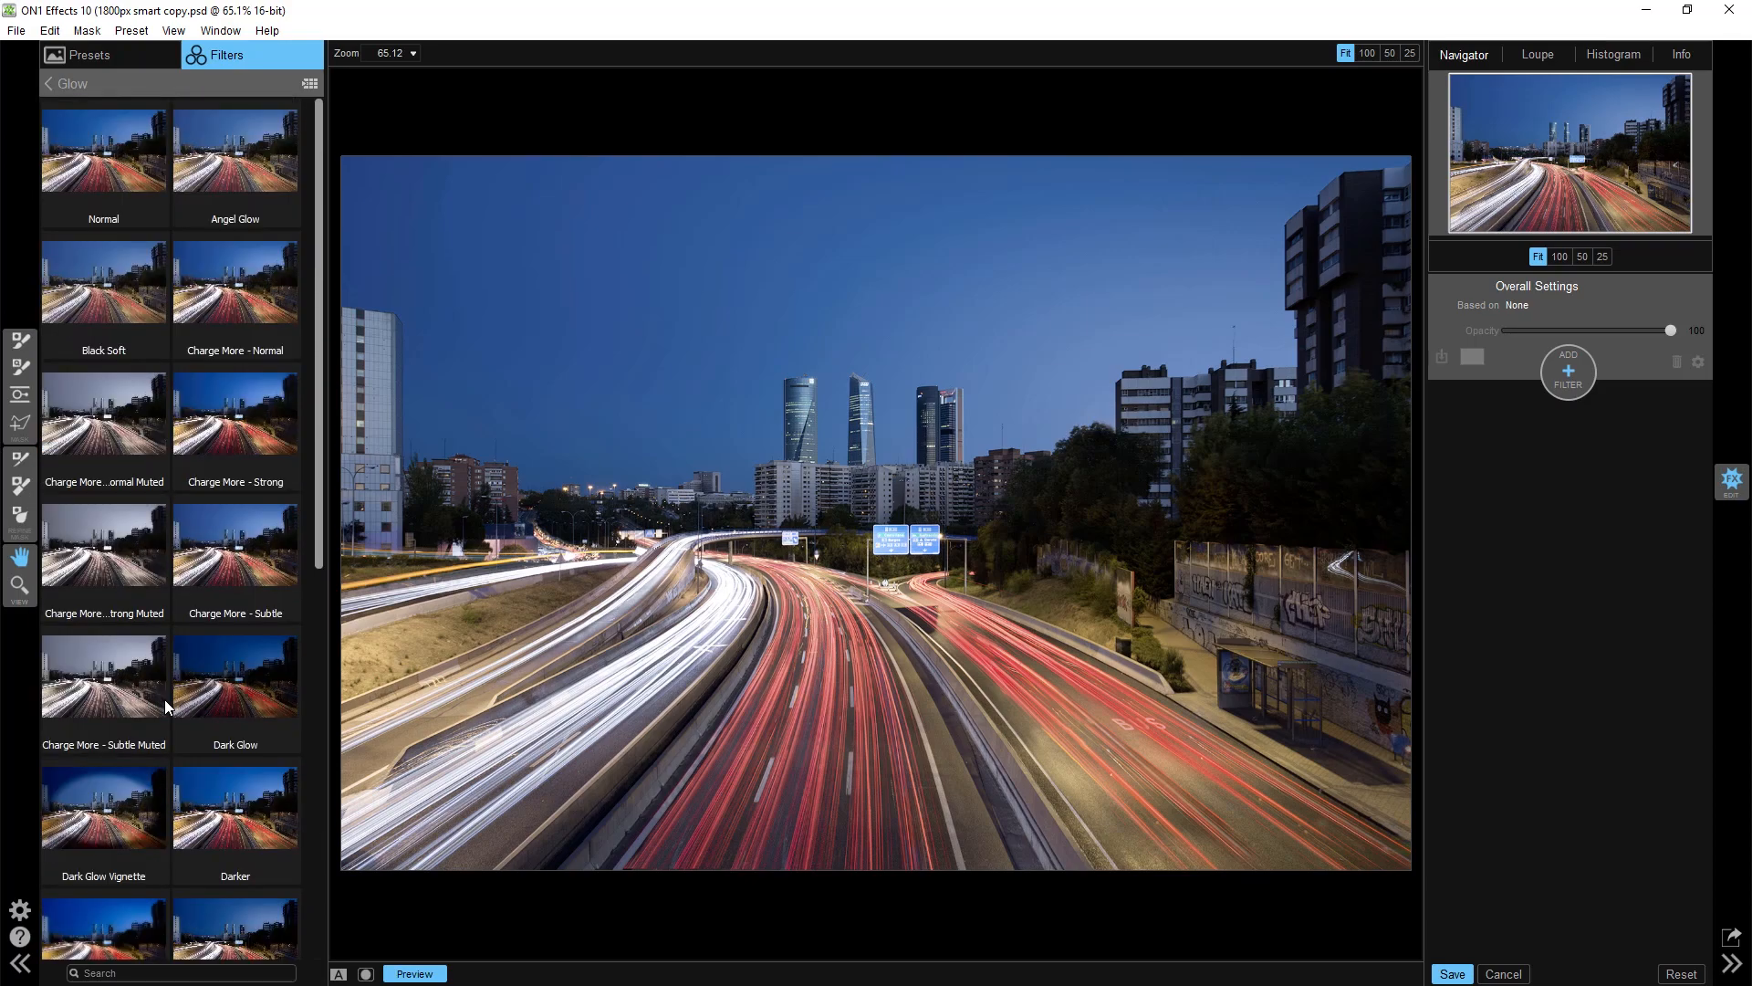
click(102, 86)
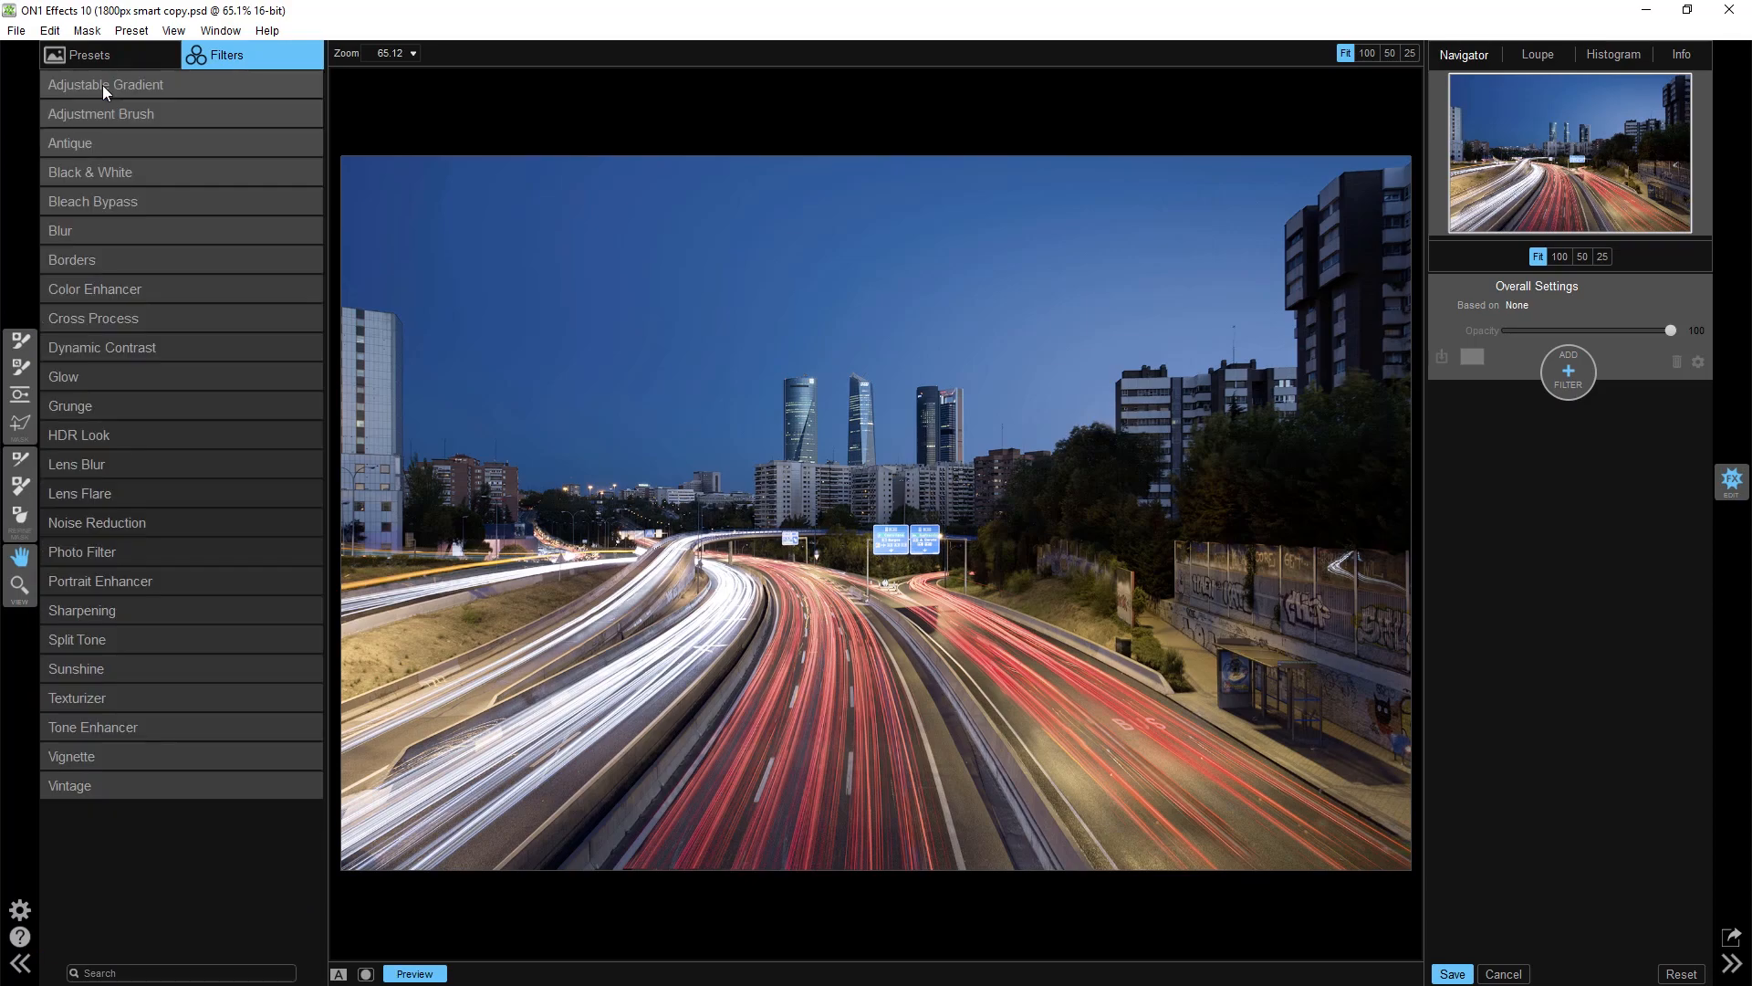
Step: Apply the Dynamic Contrast filter and try its Texture Enhancer preset before switching back to Natural
click(99, 345)
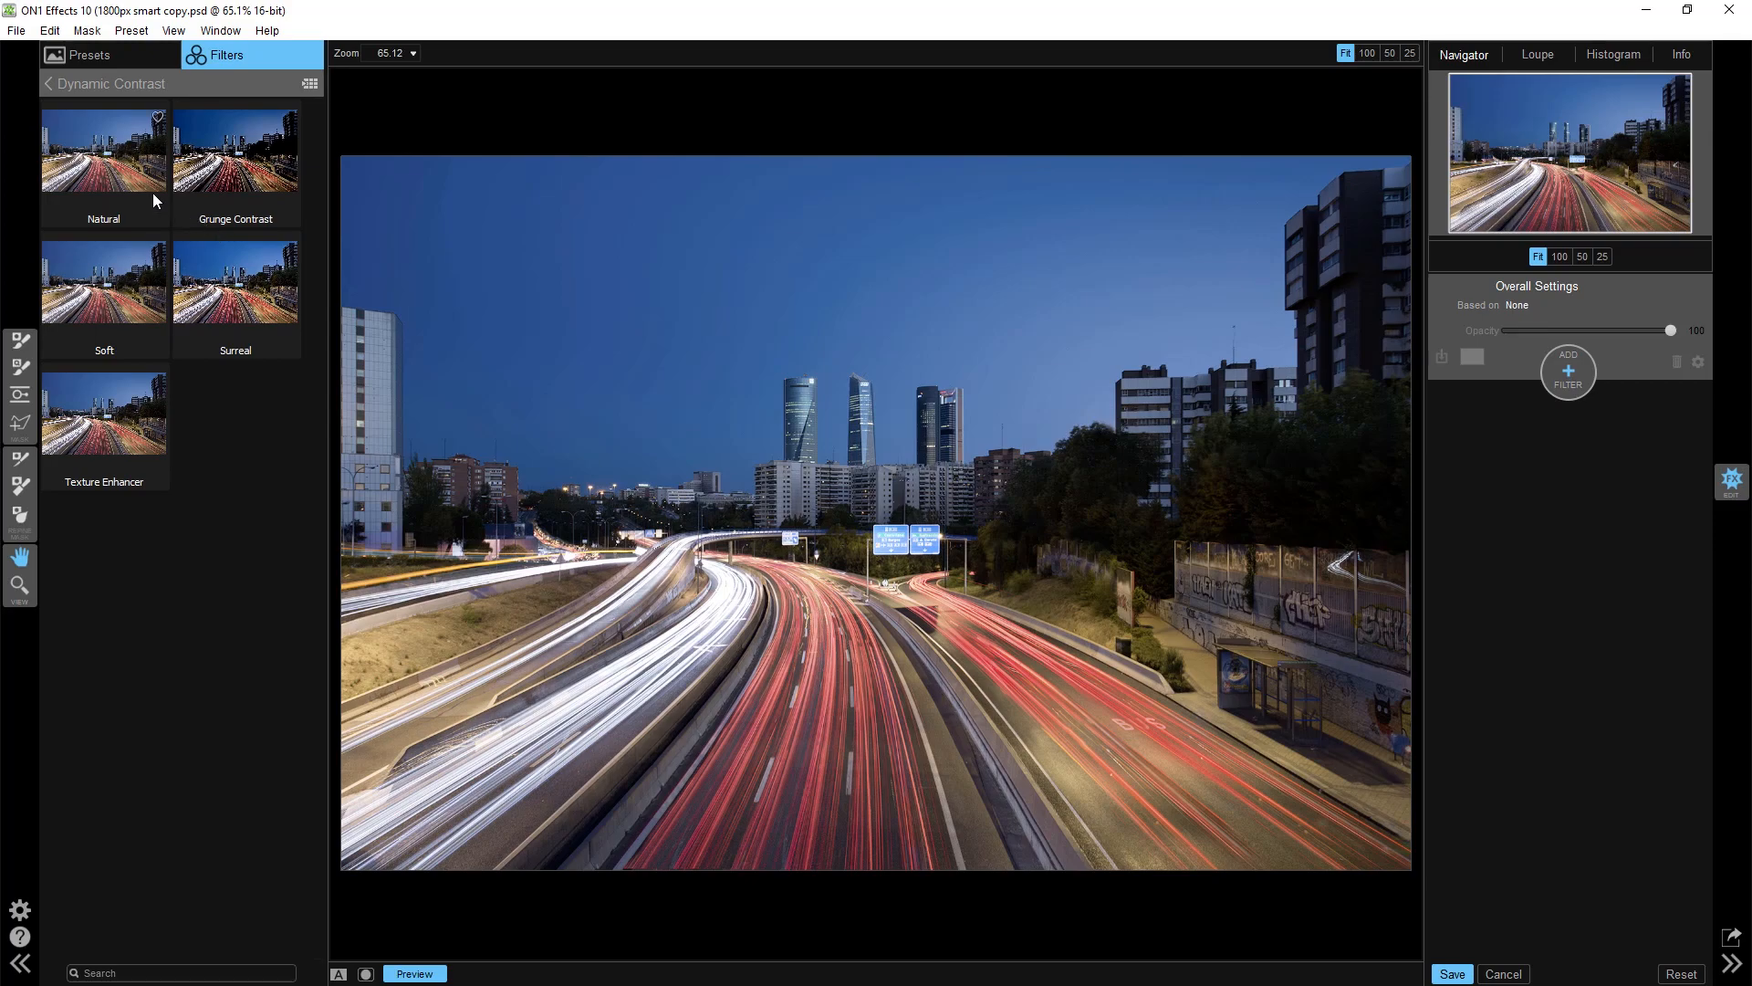
click(112, 173)
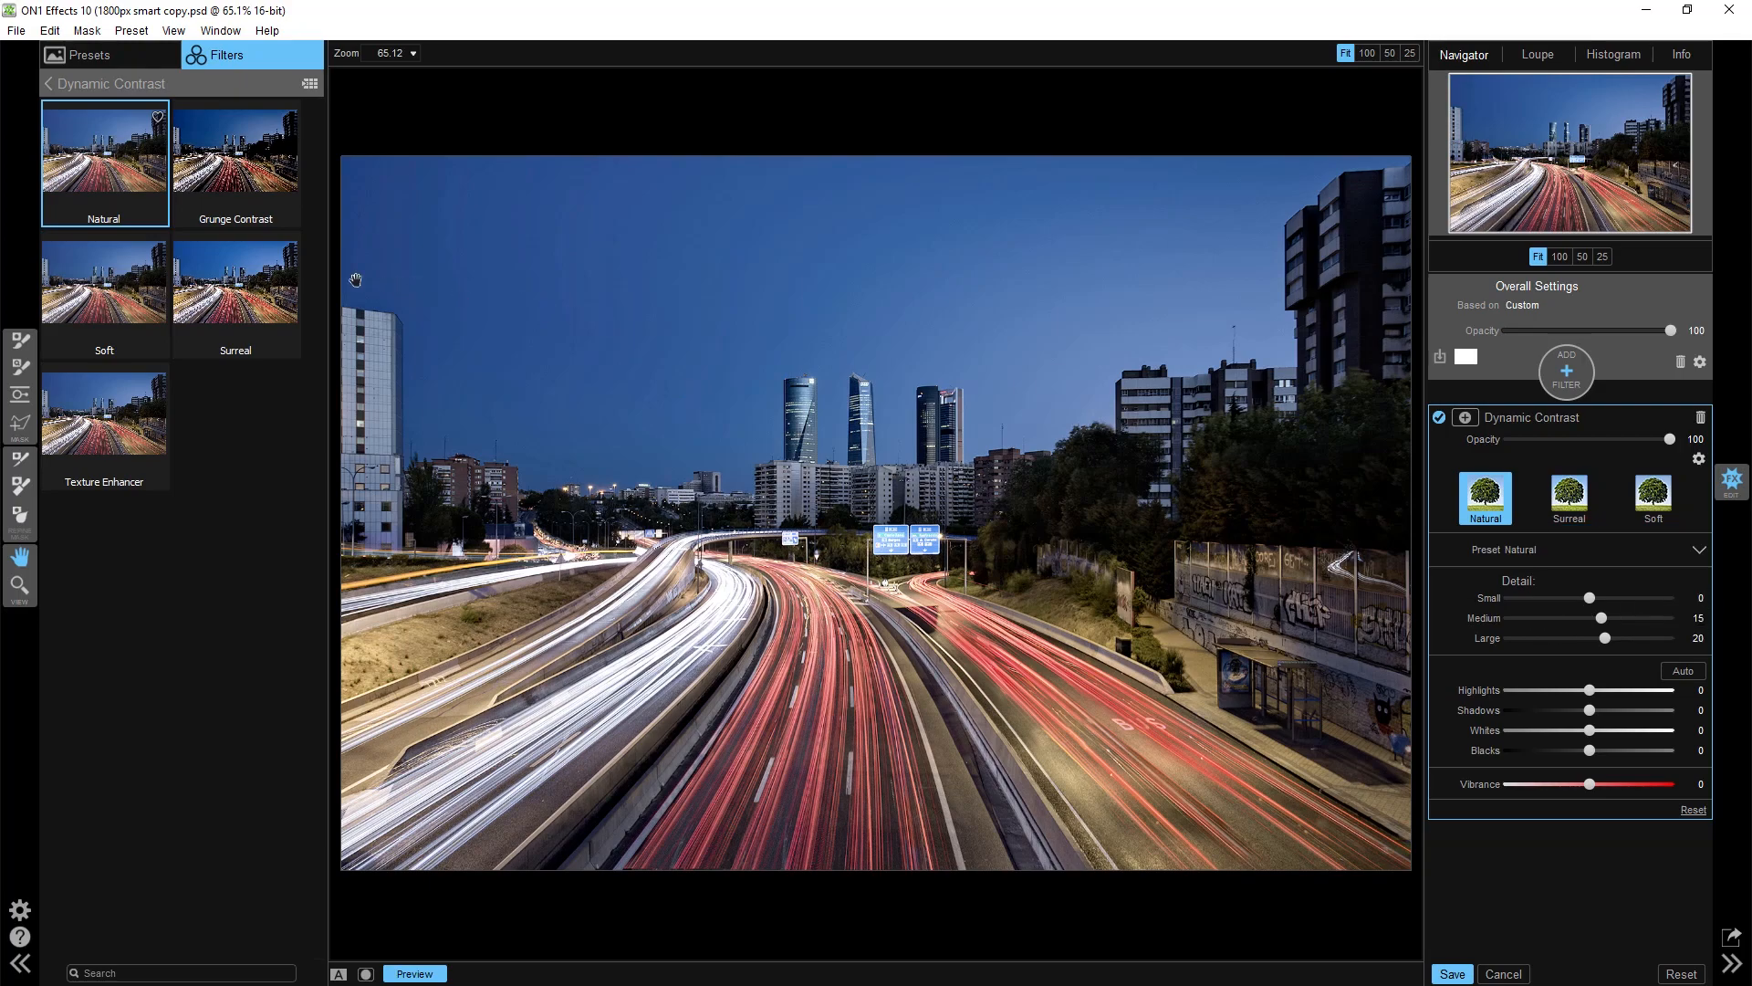
click(110, 412)
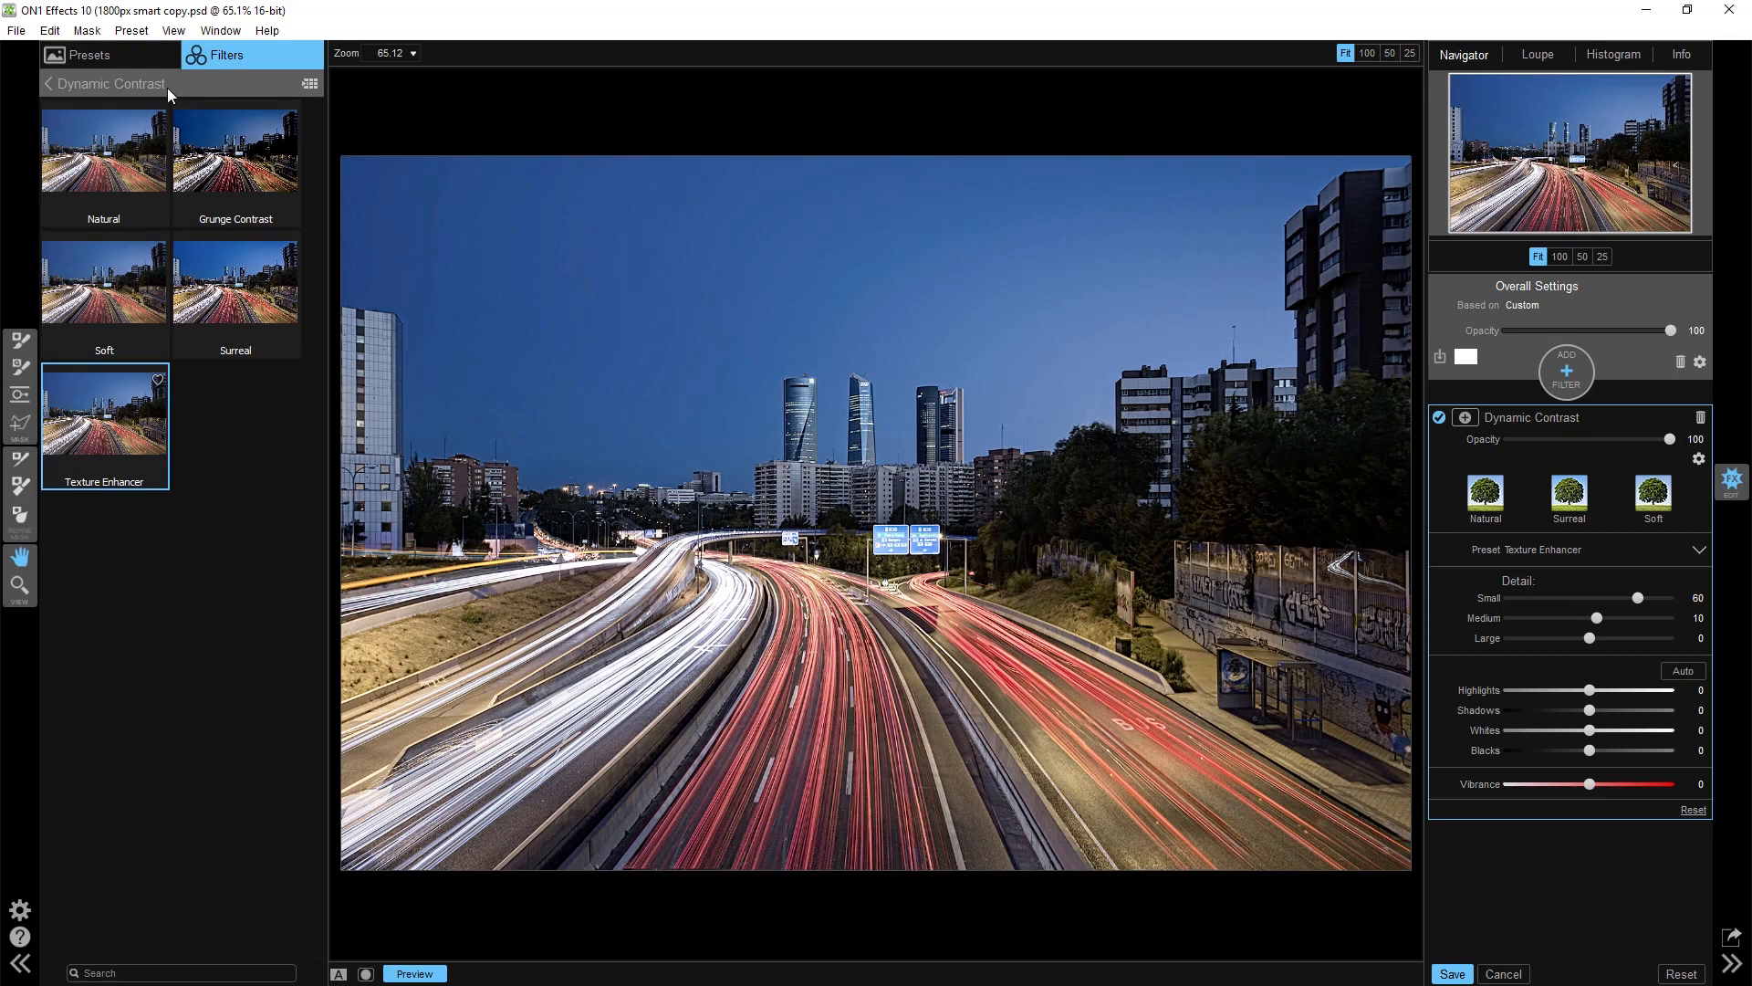
click(145, 161)
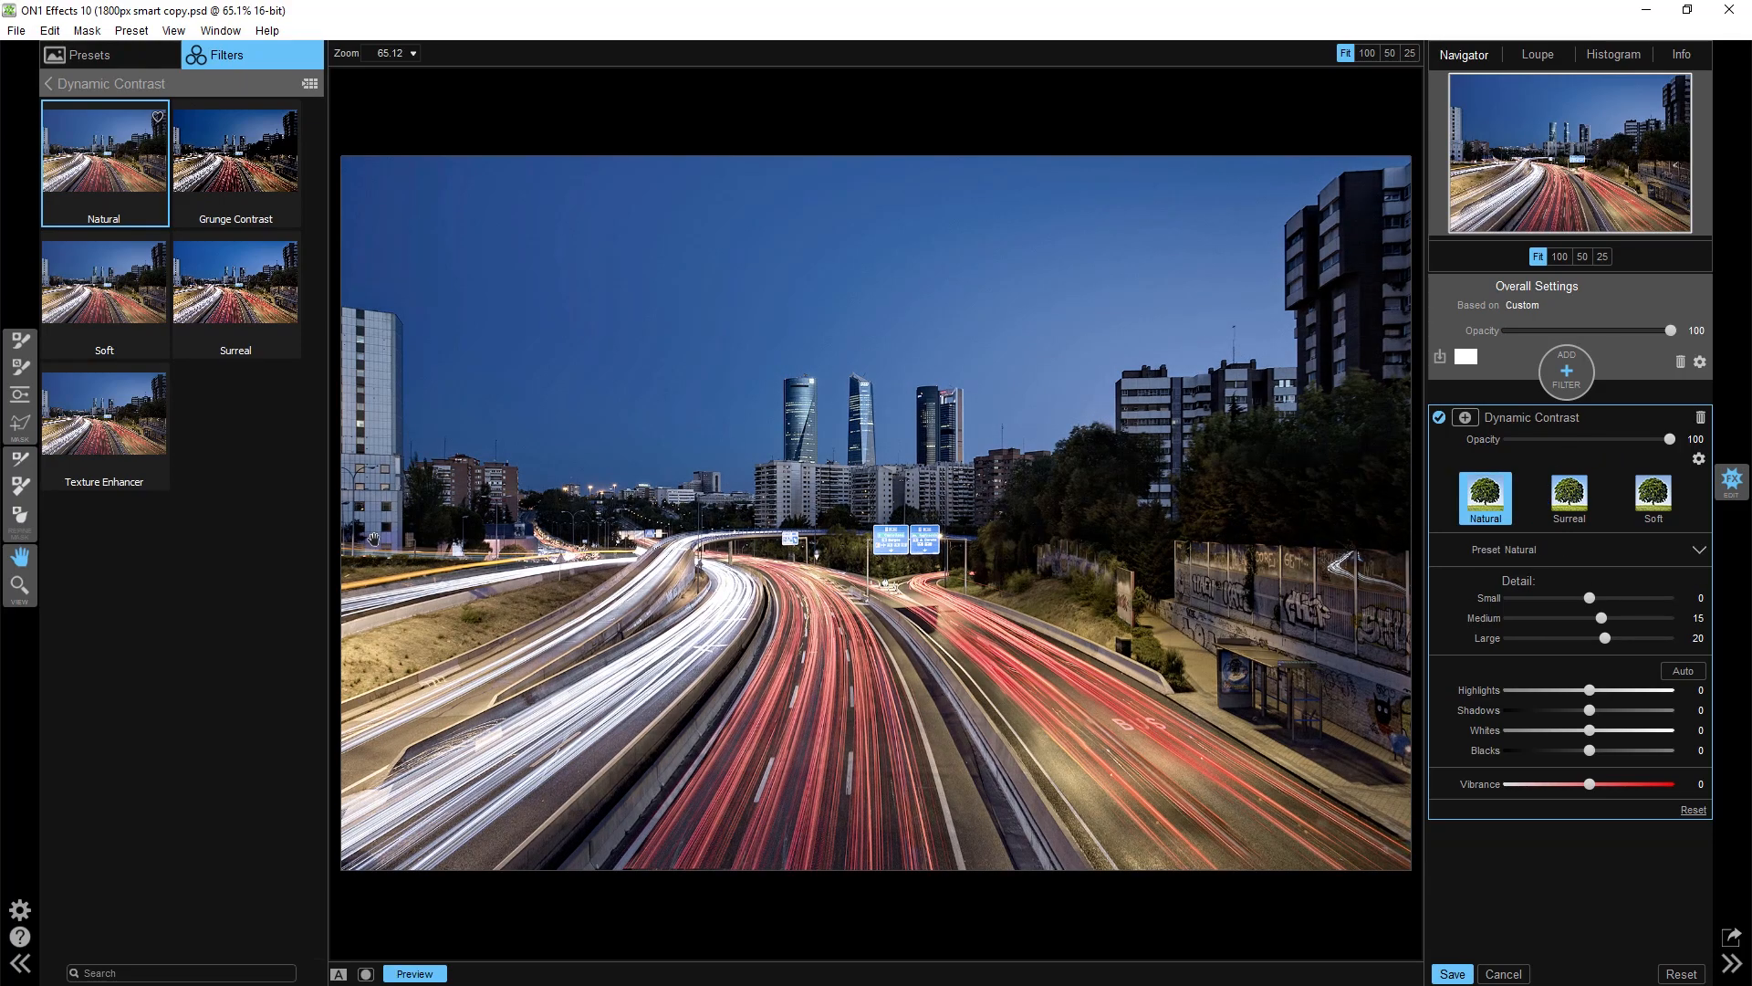
Step: Apply the Matte 1 preset from the Faded and Matte category and collapse its Vignette filter settings
click(141, 86)
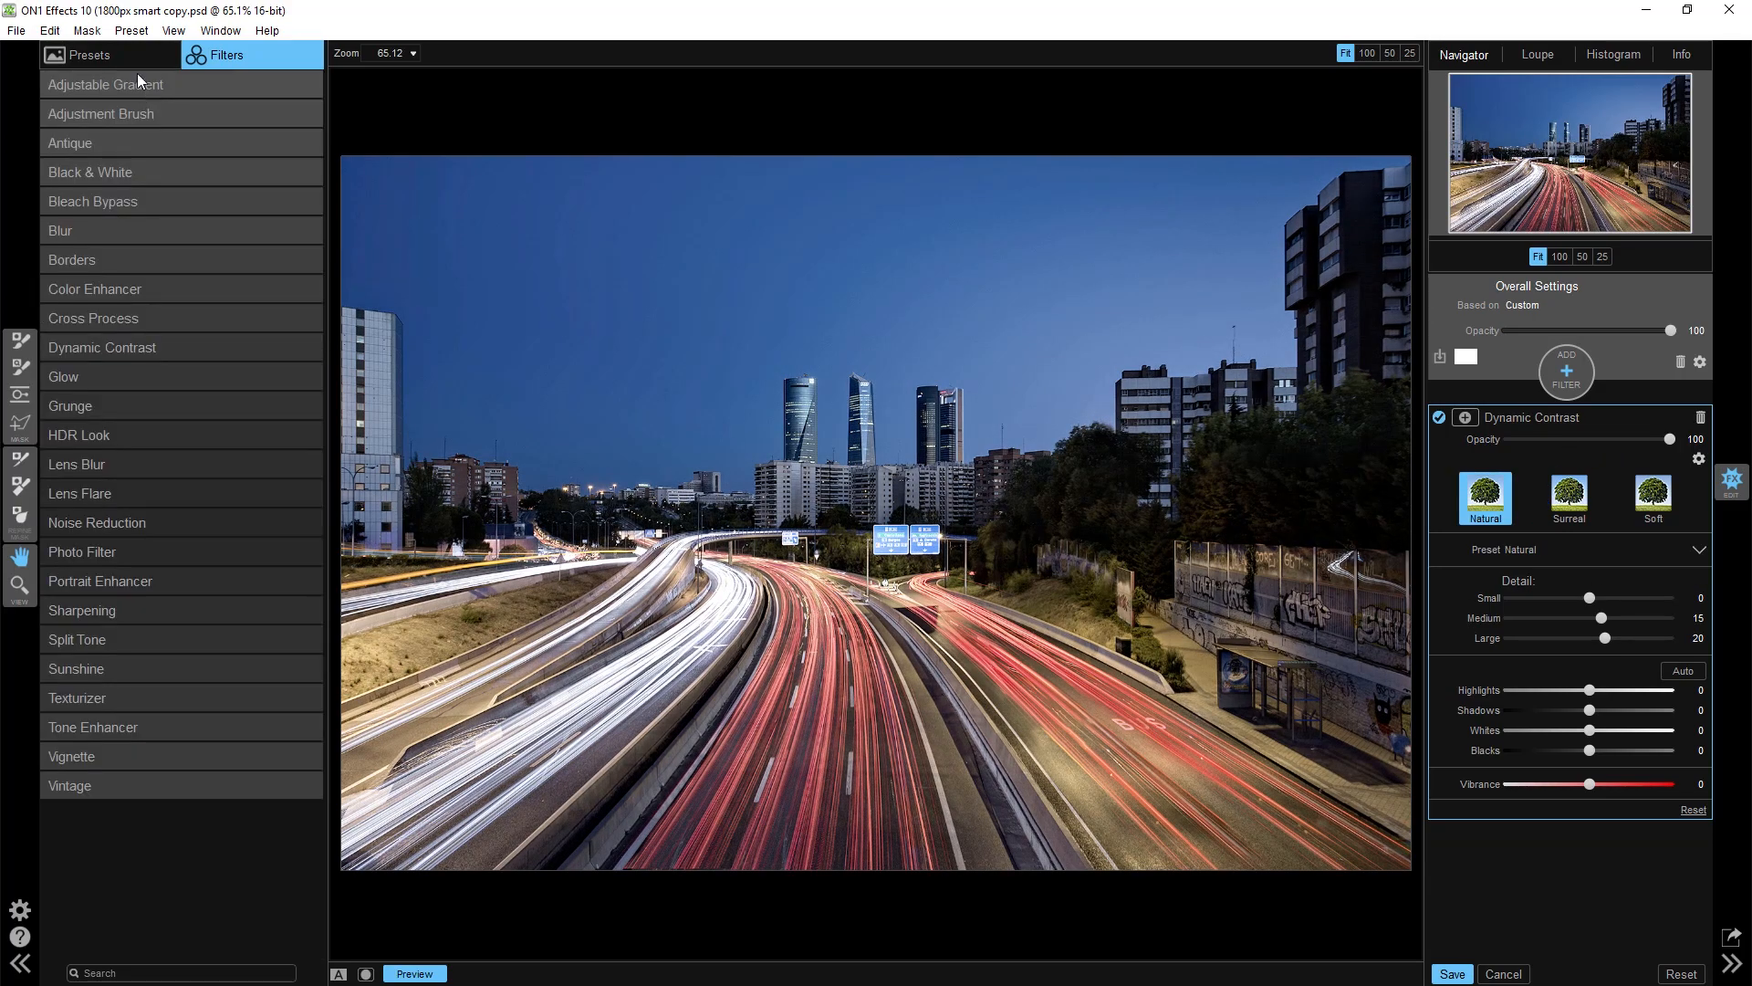
click(124, 57)
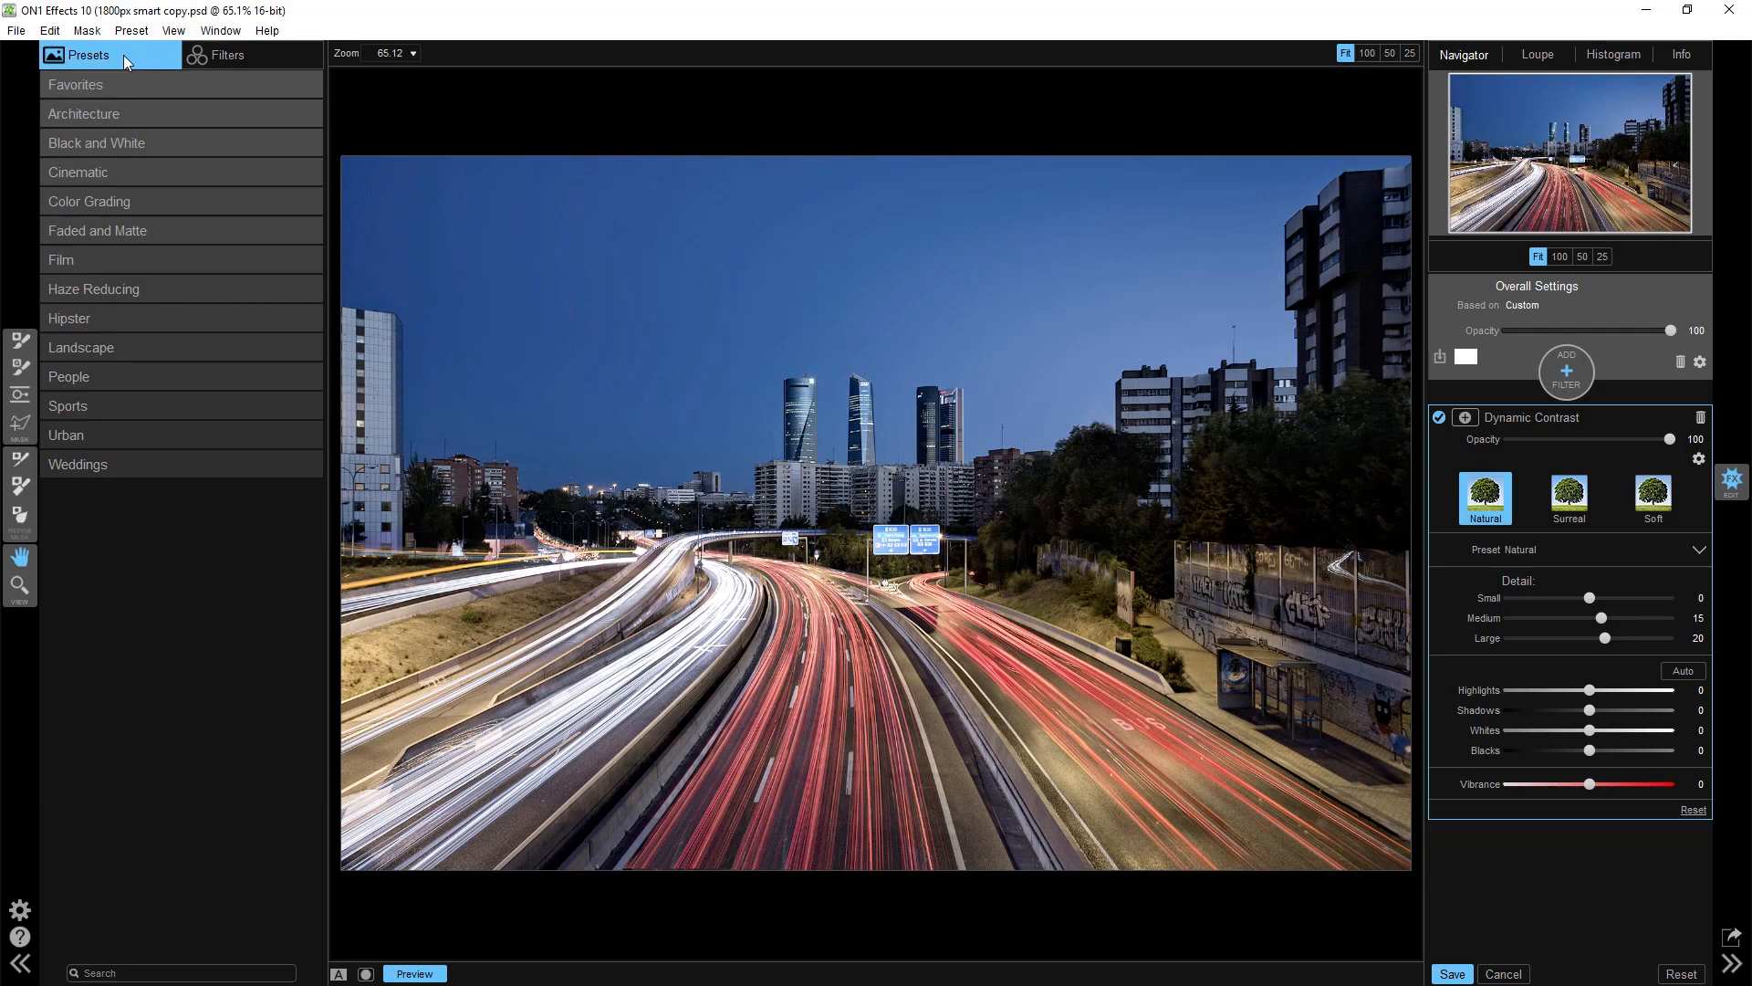
click(122, 230)
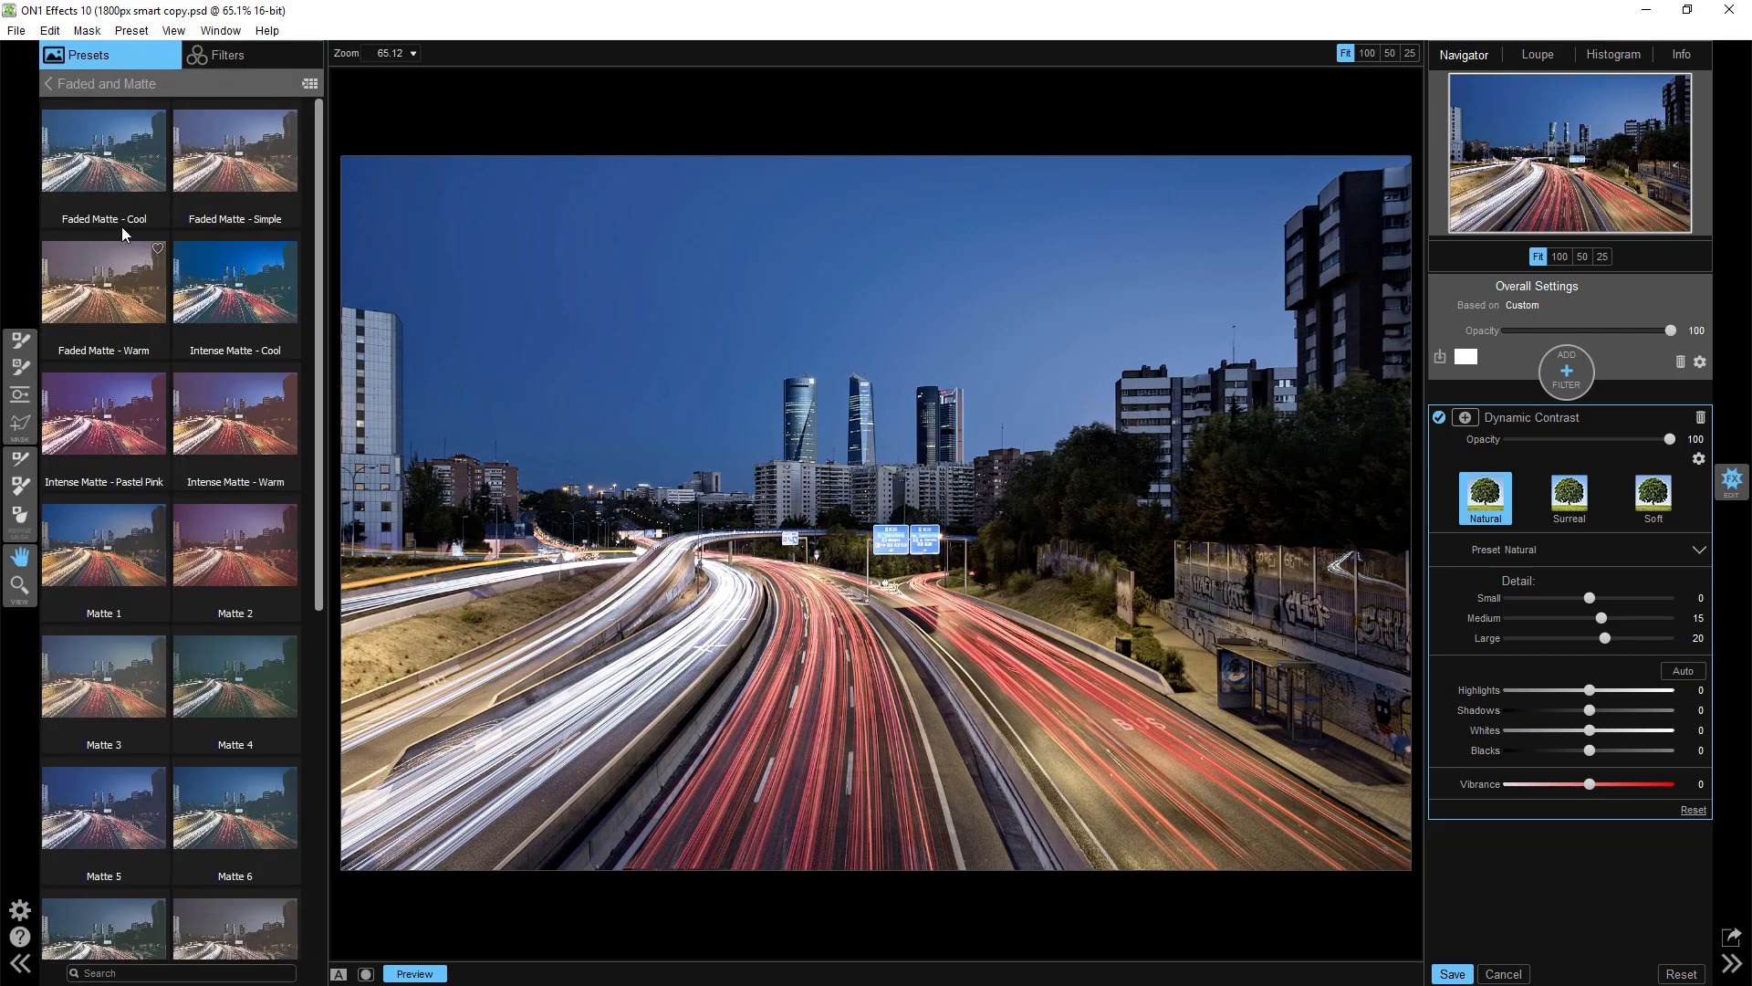
click(130, 561)
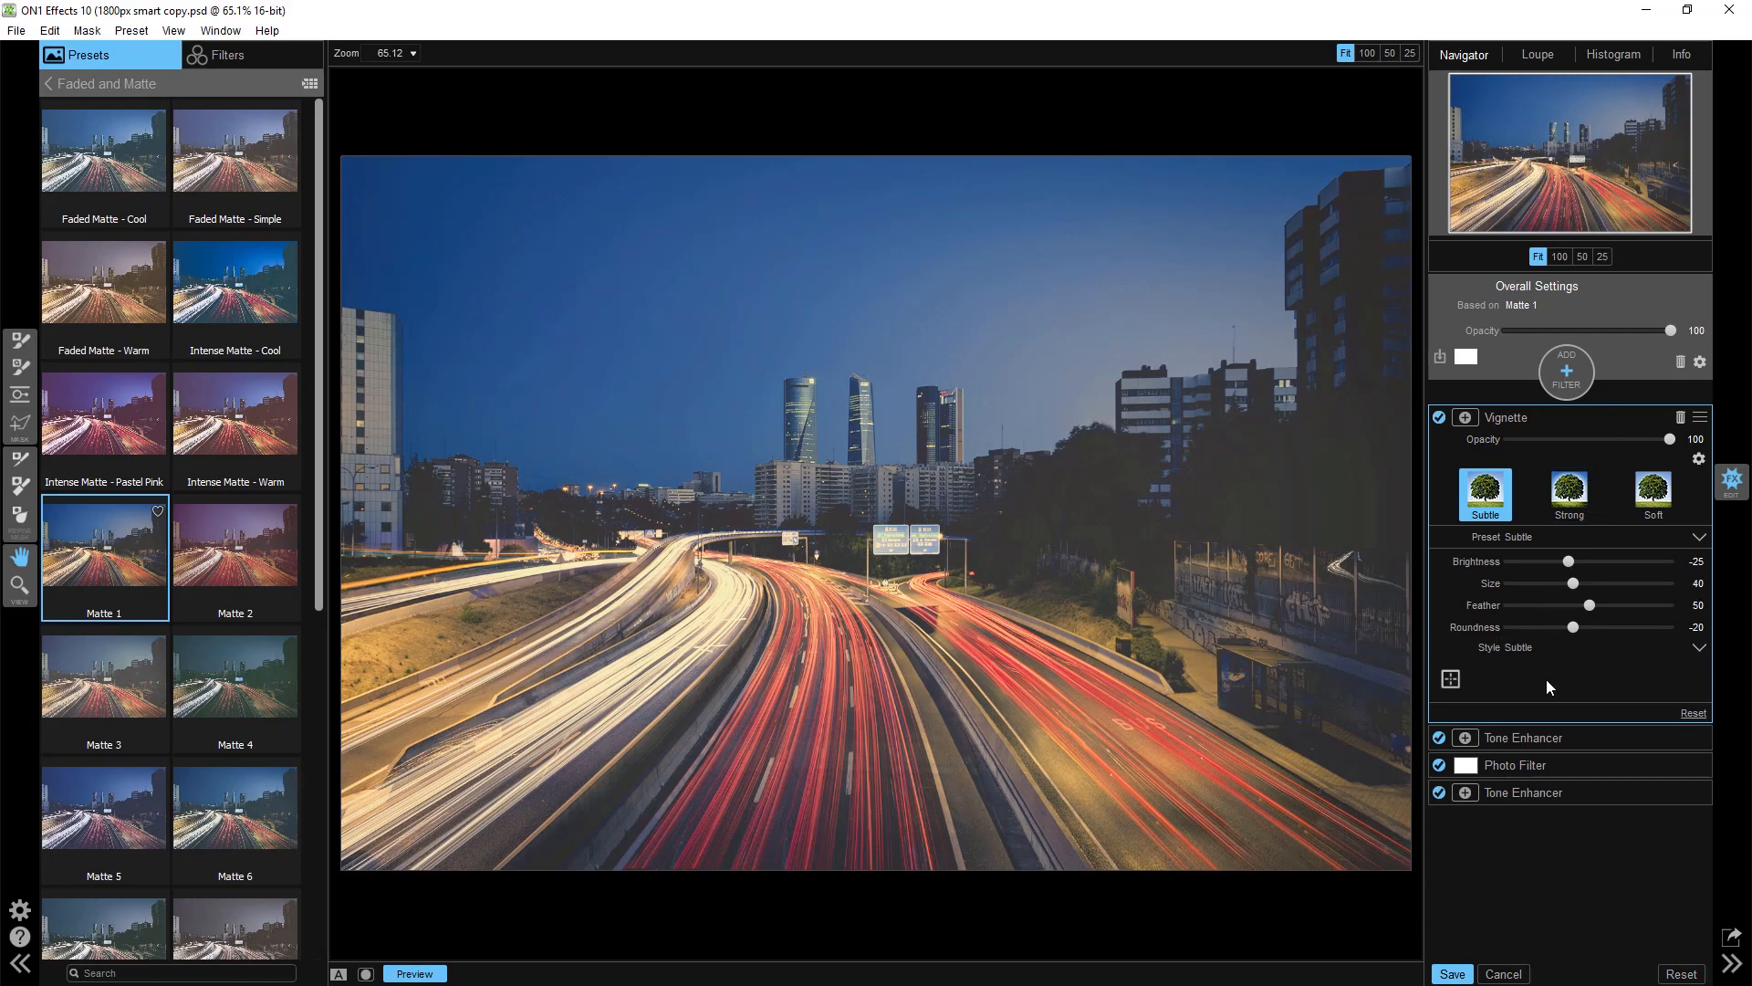
click(1618, 416)
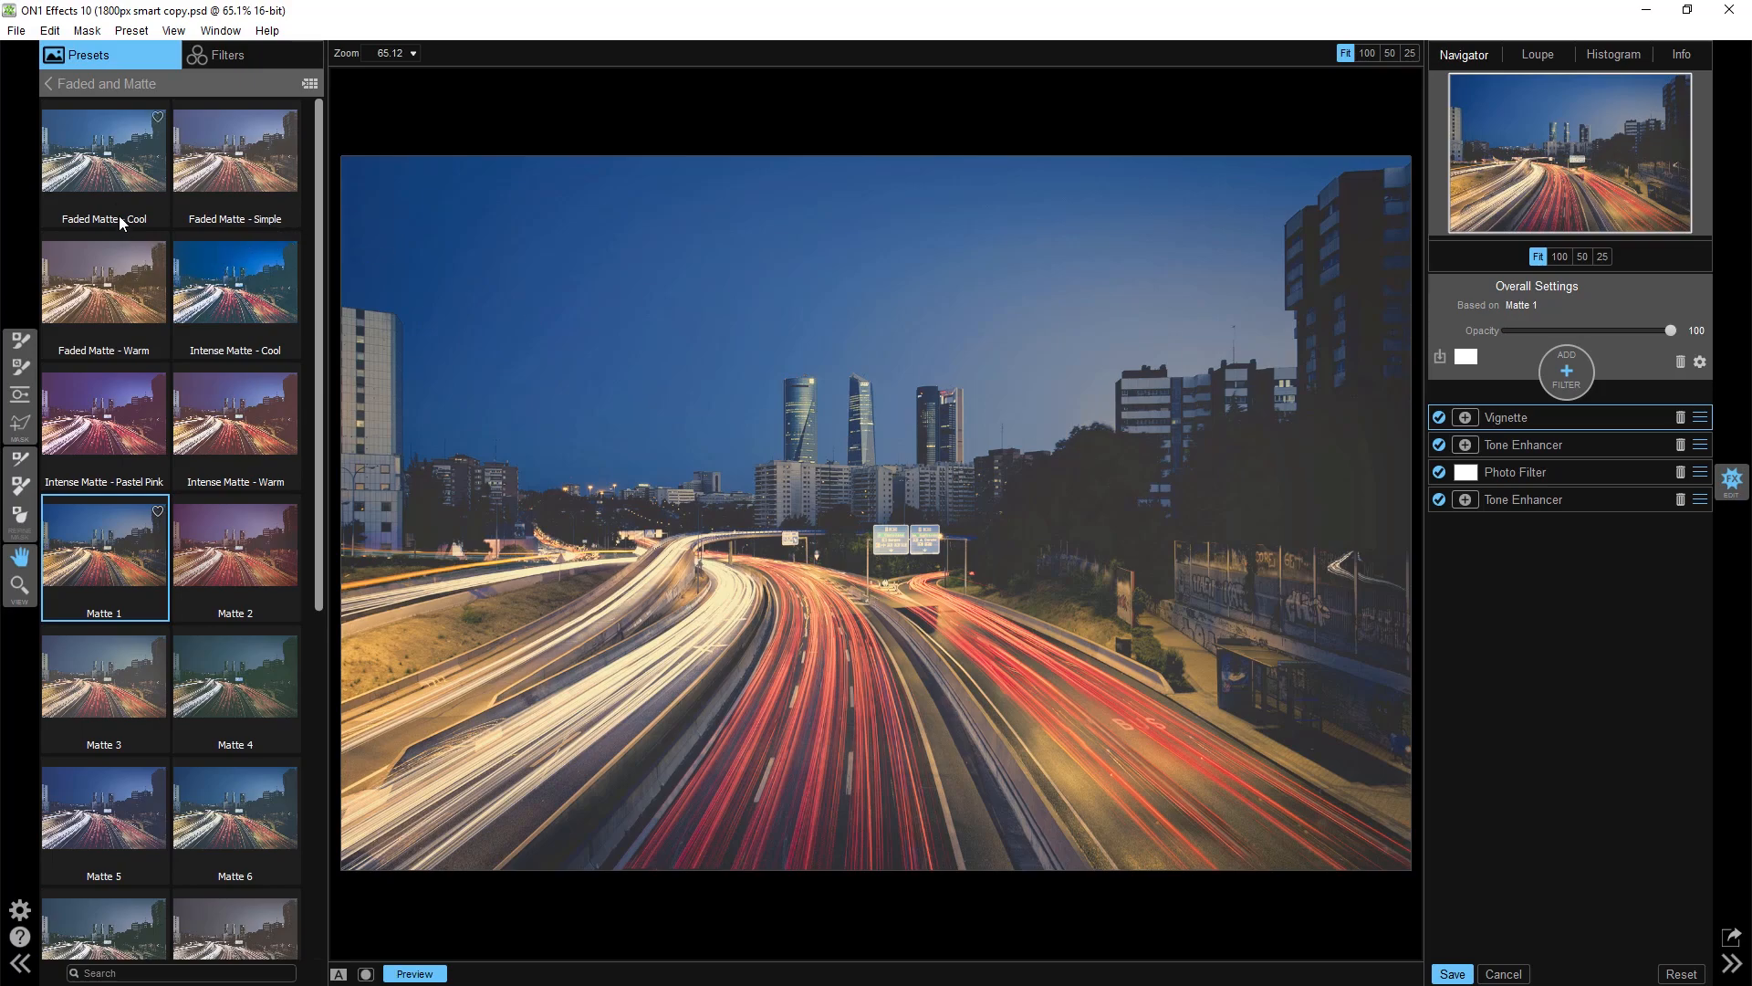
Step: Apply the Dark and Gritty preset from the Urban category and try a lower overall opacity before restoring it to 100
click(51, 87)
click(84, 427)
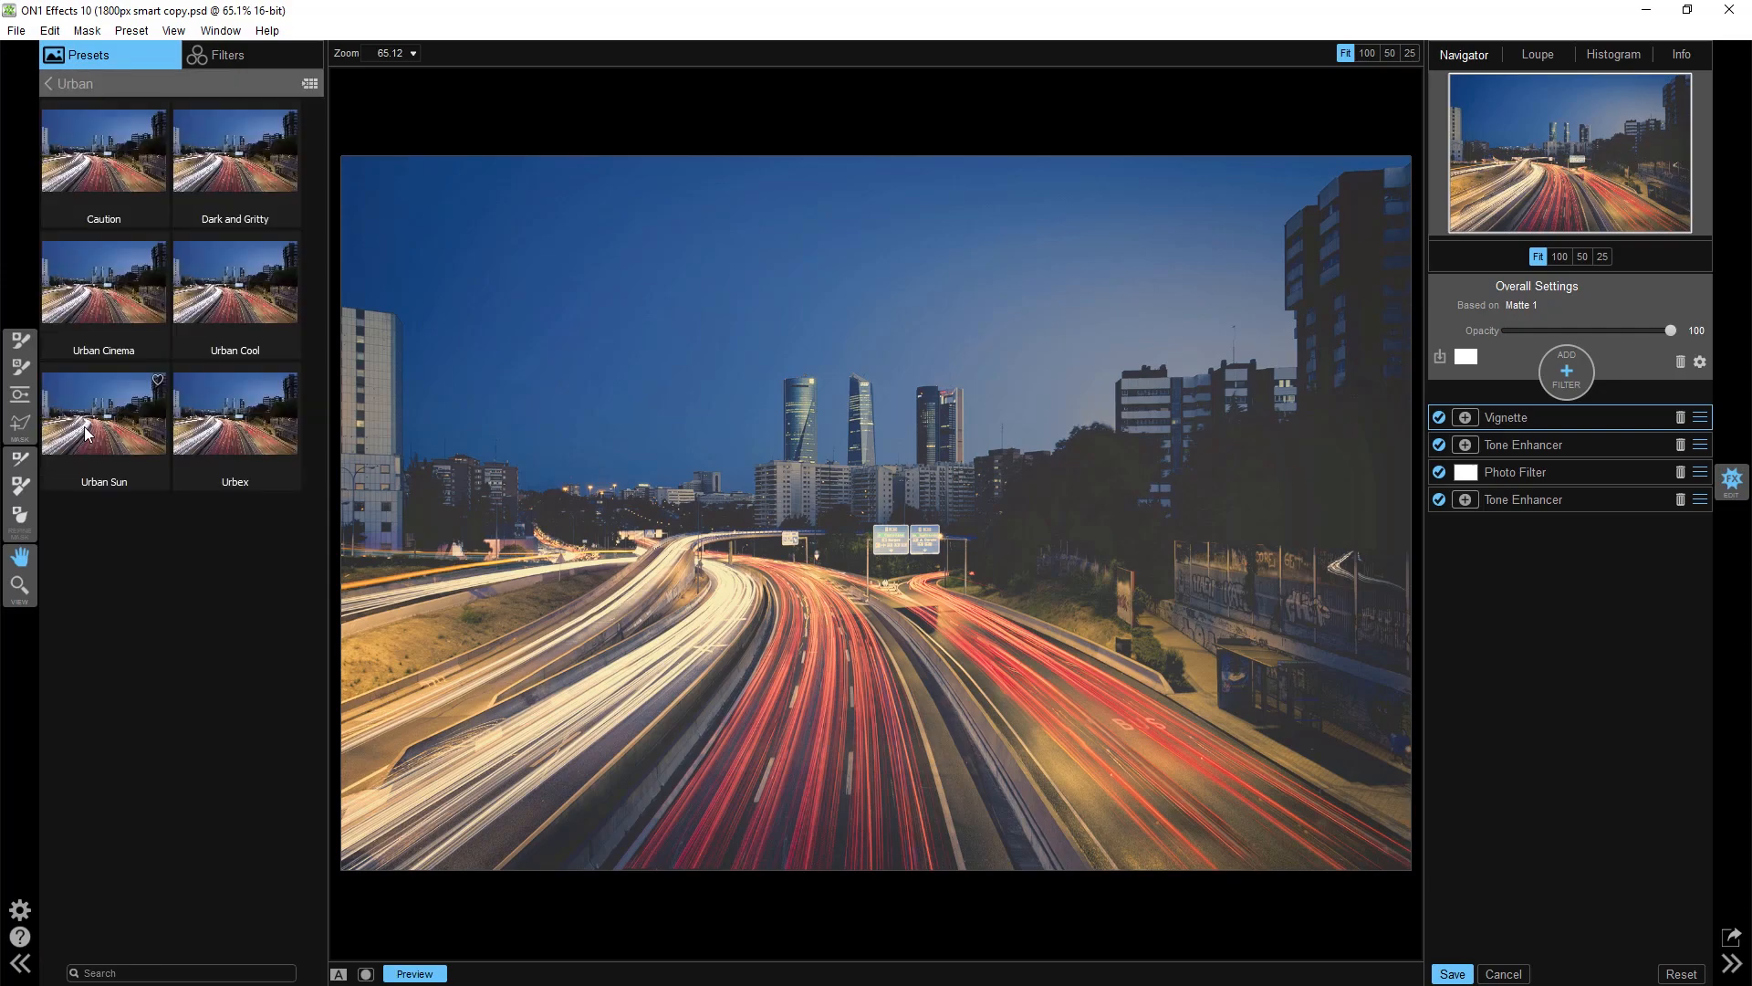
click(222, 171)
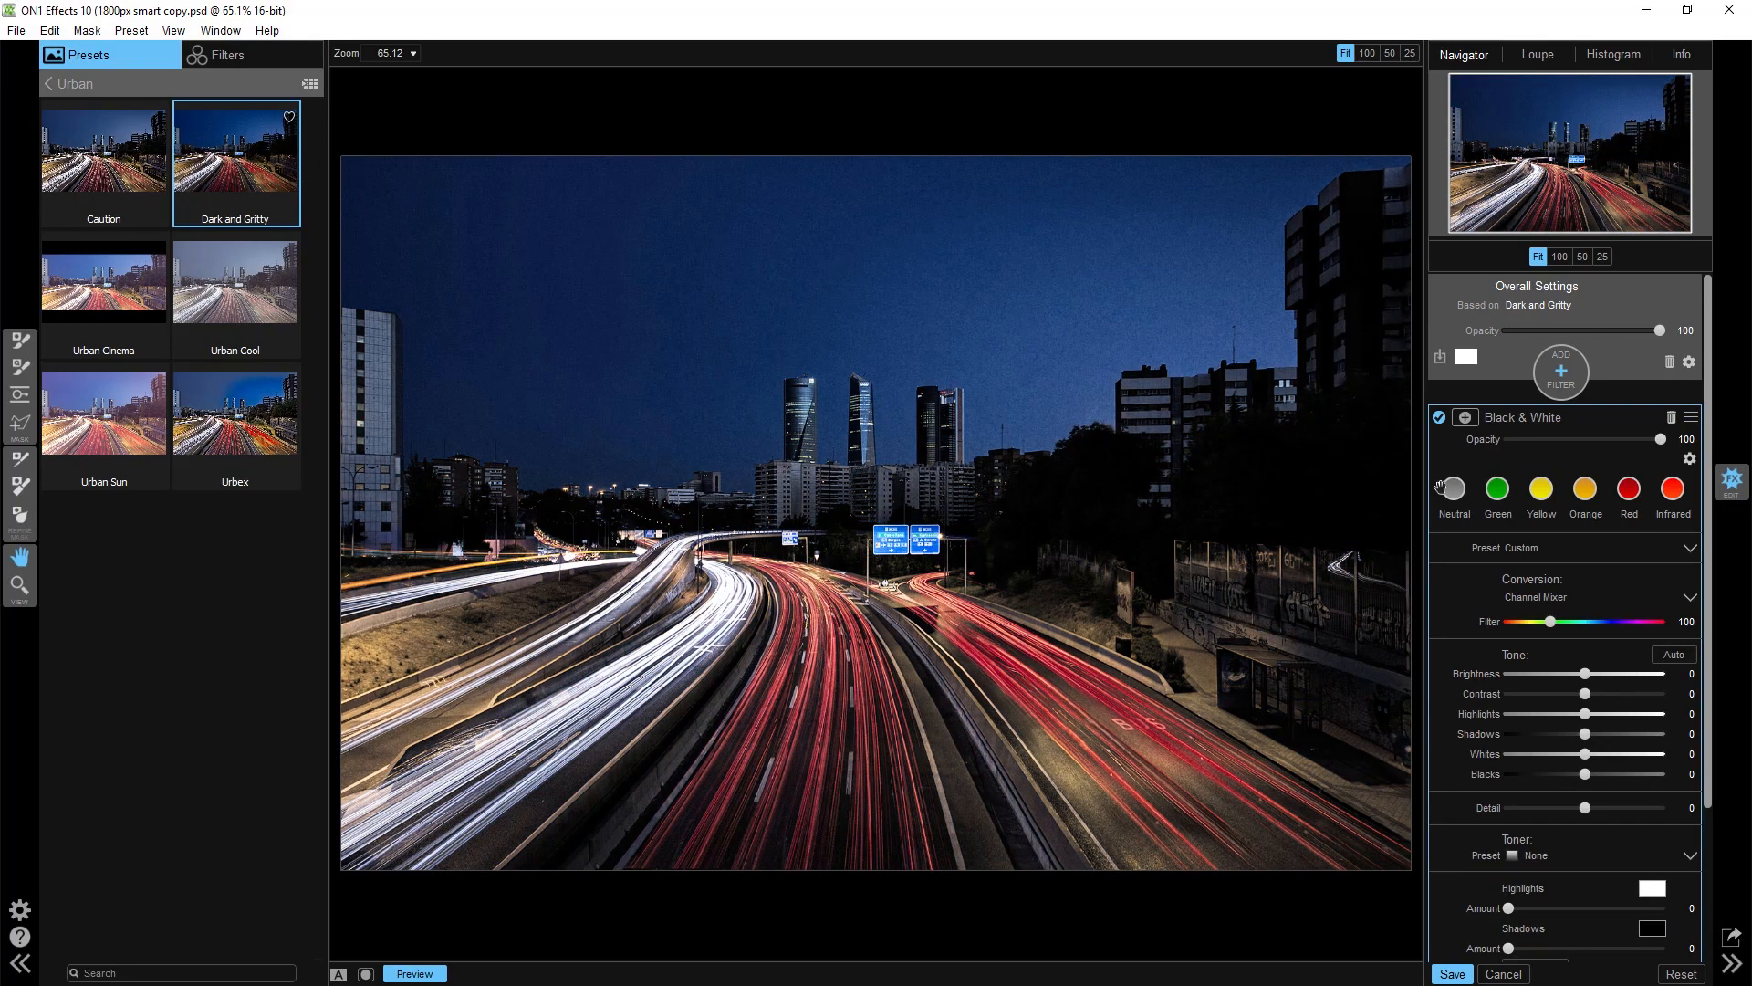
click(1554, 415)
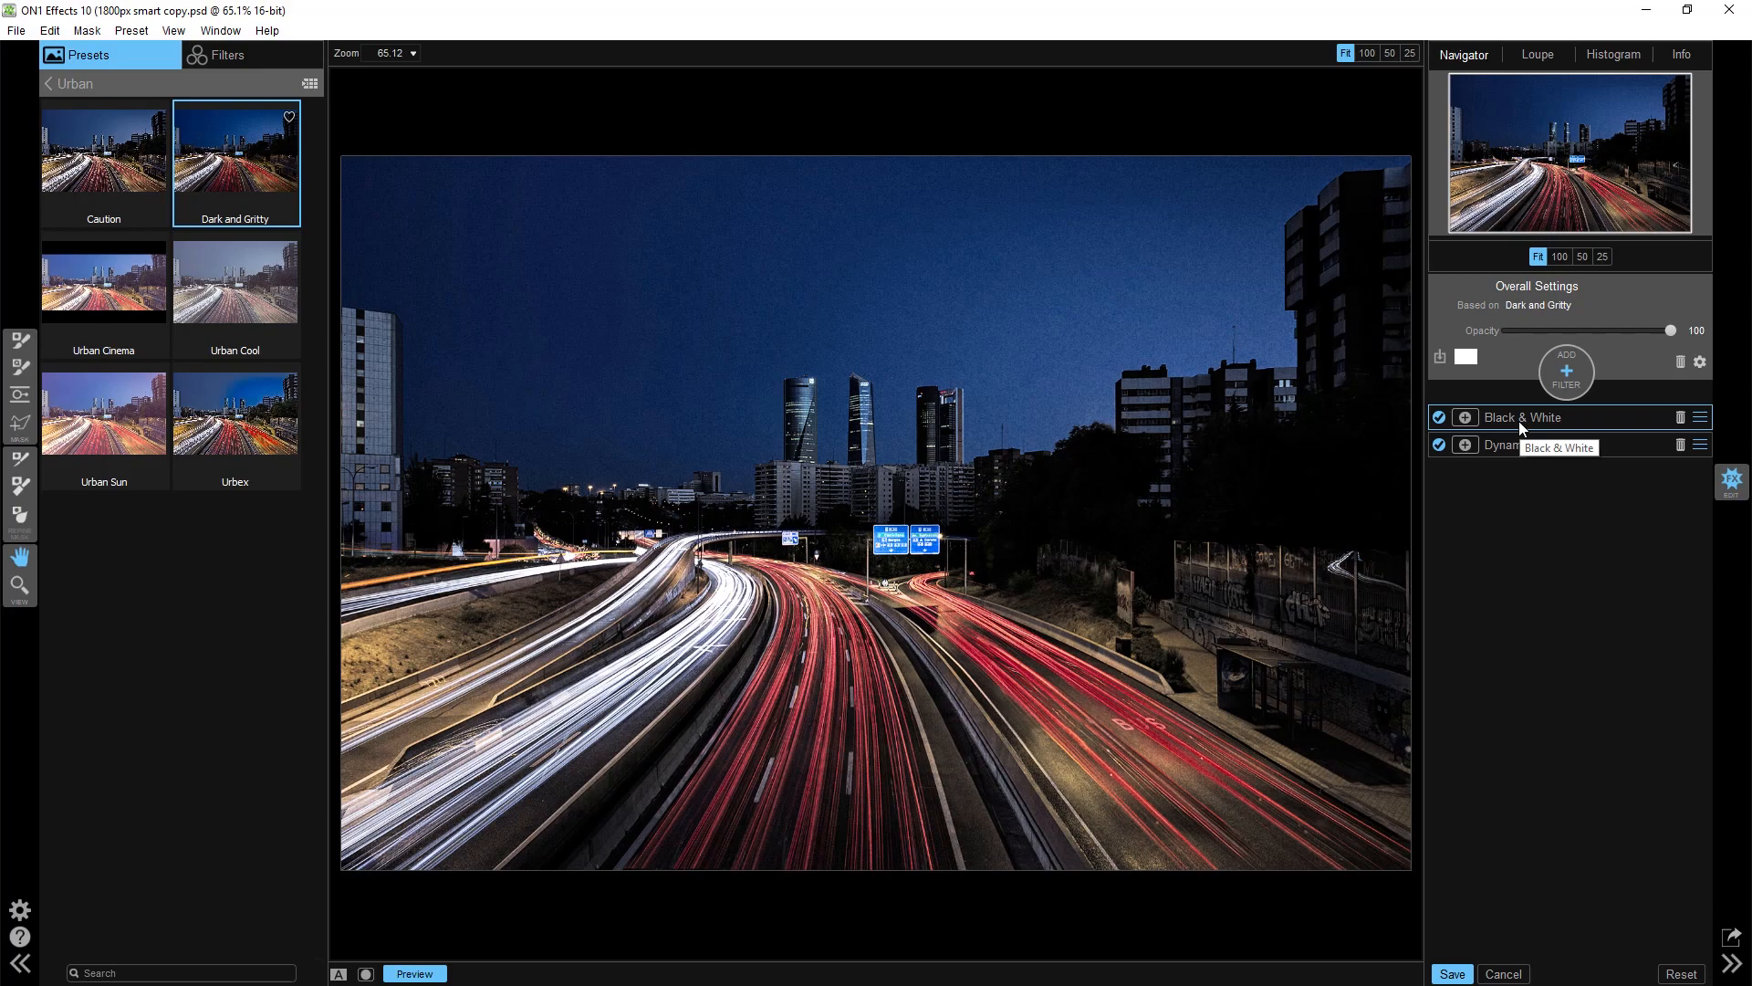
drag(1610, 331, 1553, 330)
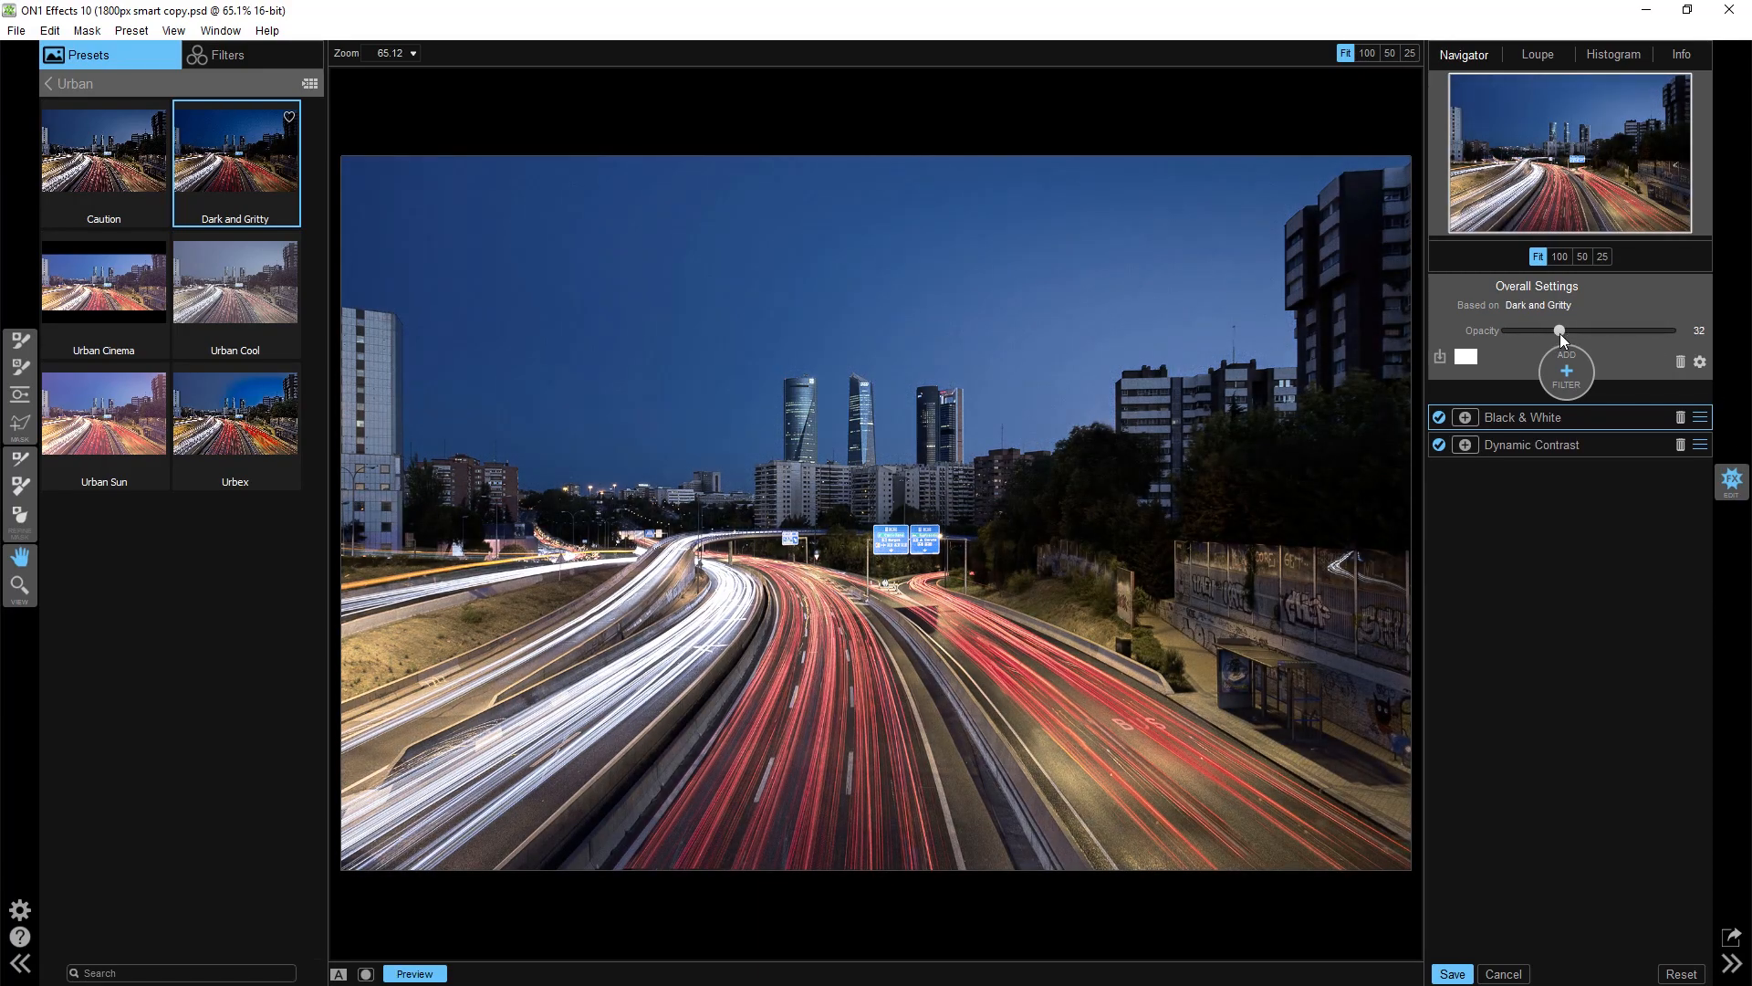
drag(1574, 331, 1685, 314)
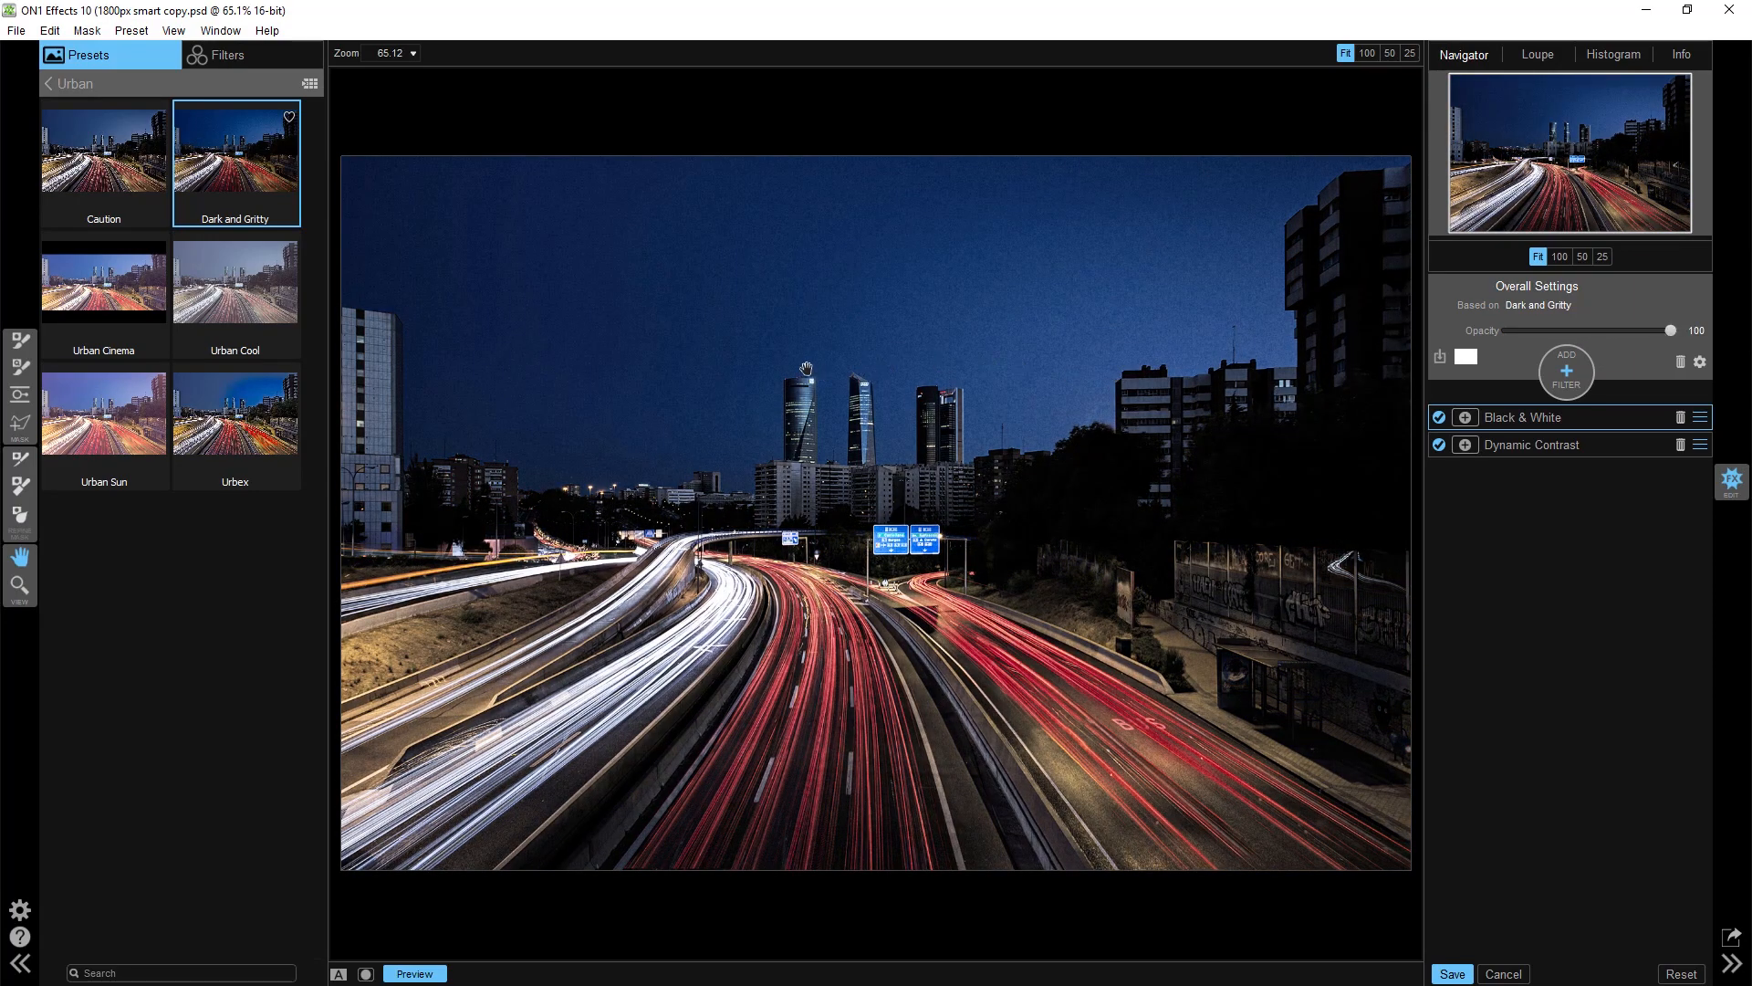
Step: Swap the Black & White filter for Dynamic Contrast Natural and delete both filters from the stack
click(239, 59)
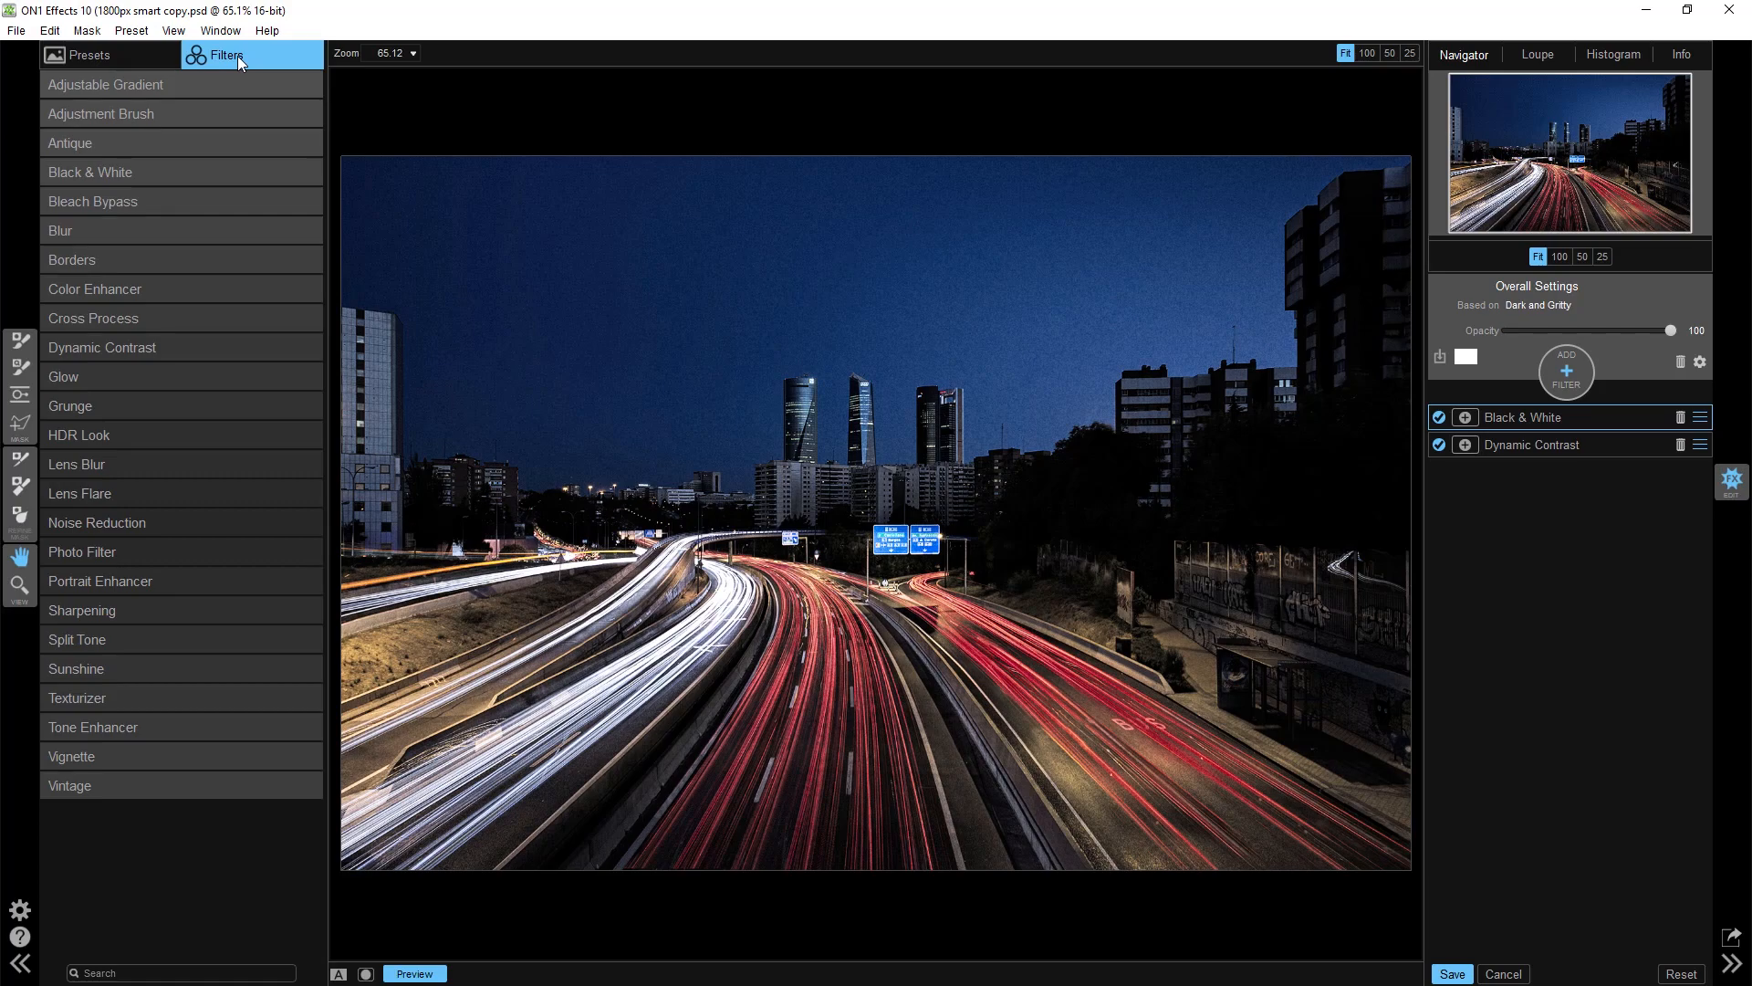
click(130, 356)
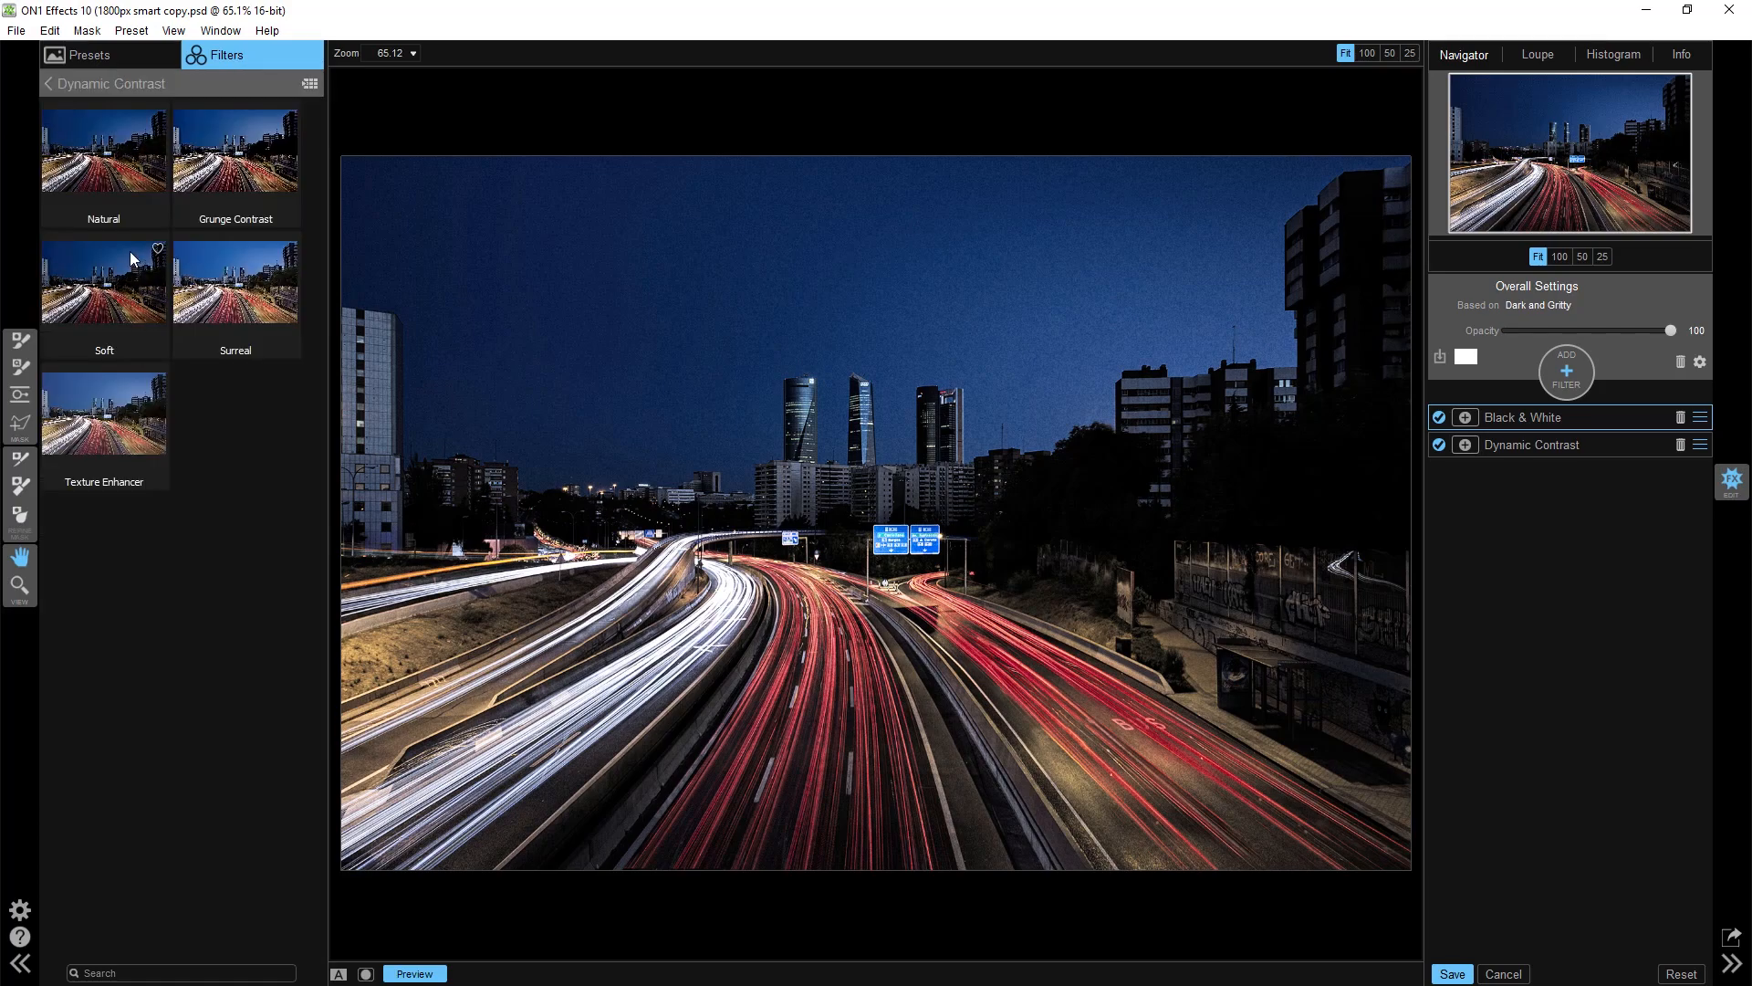
click(110, 178)
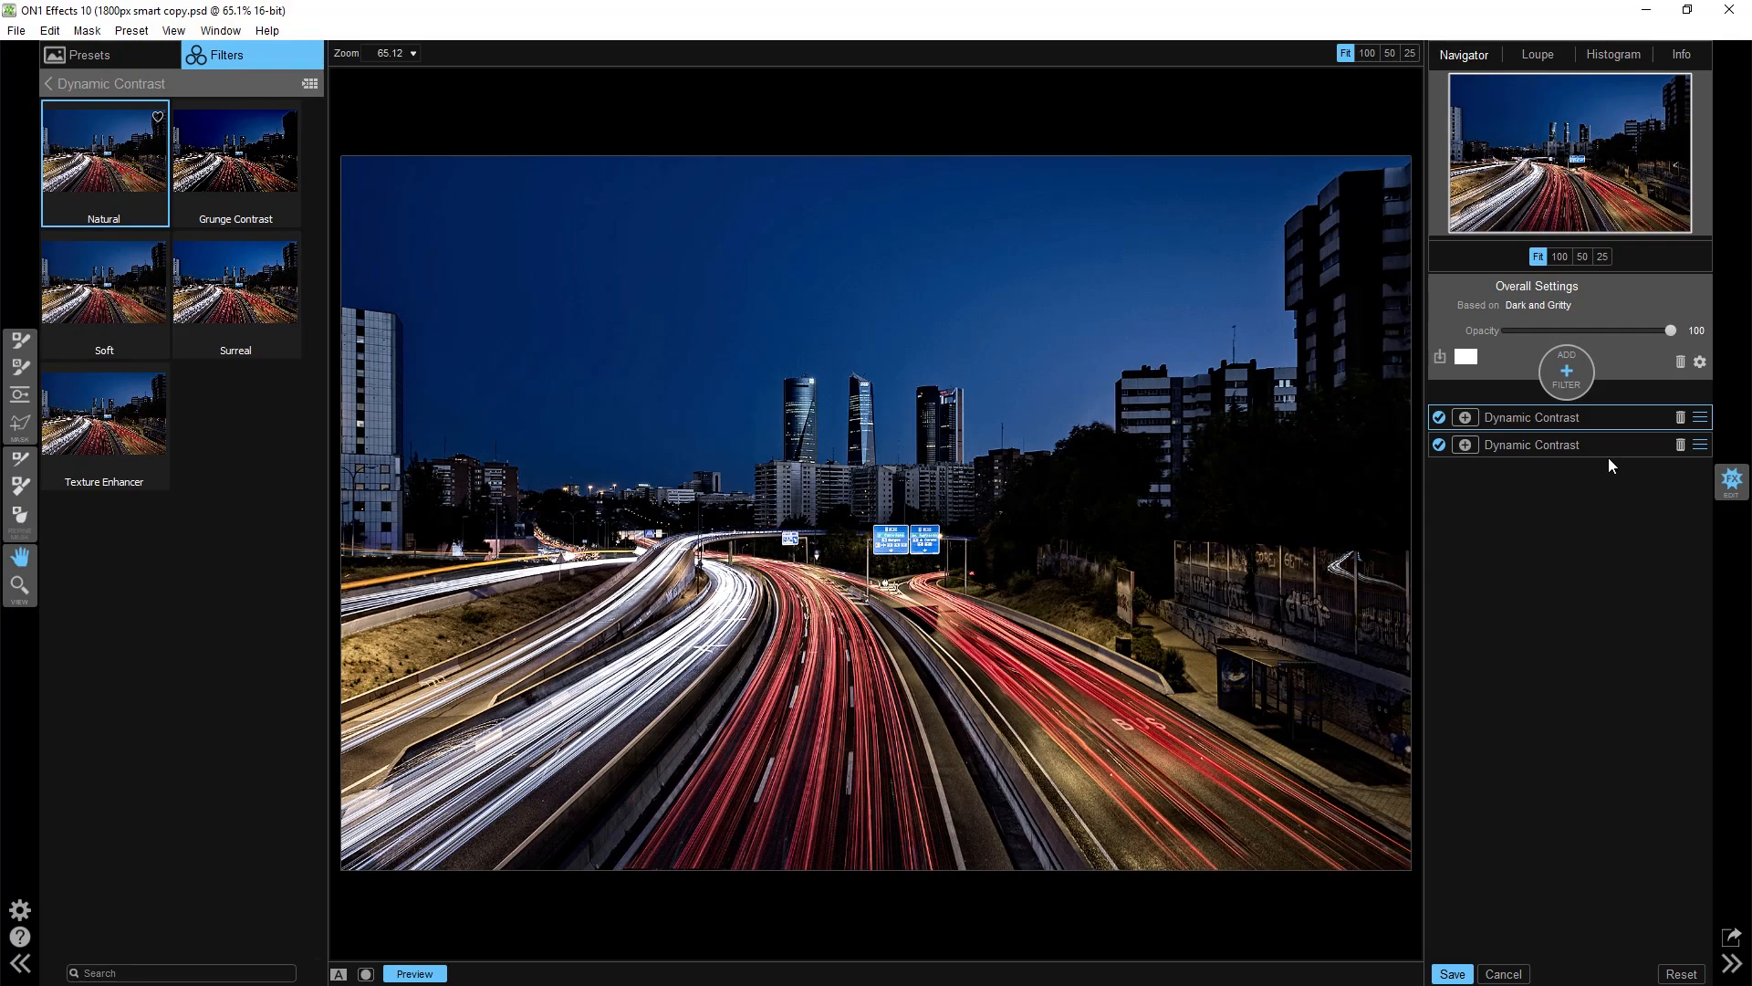
click(1681, 444)
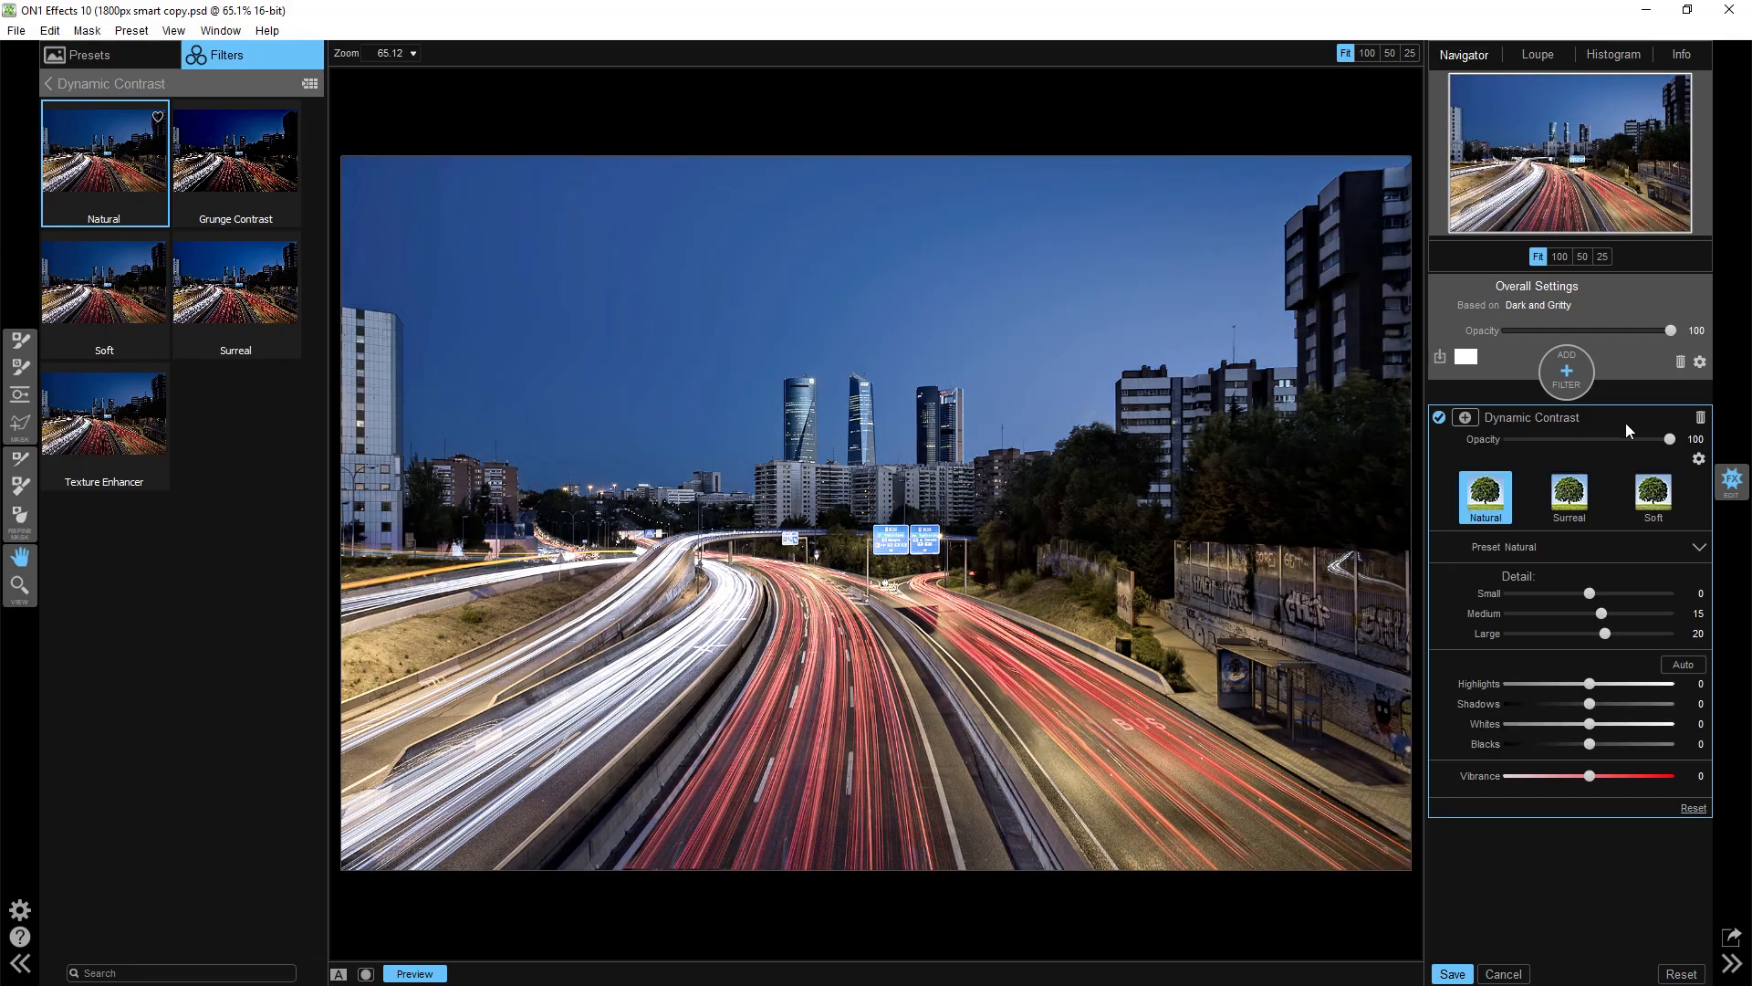
click(1701, 417)
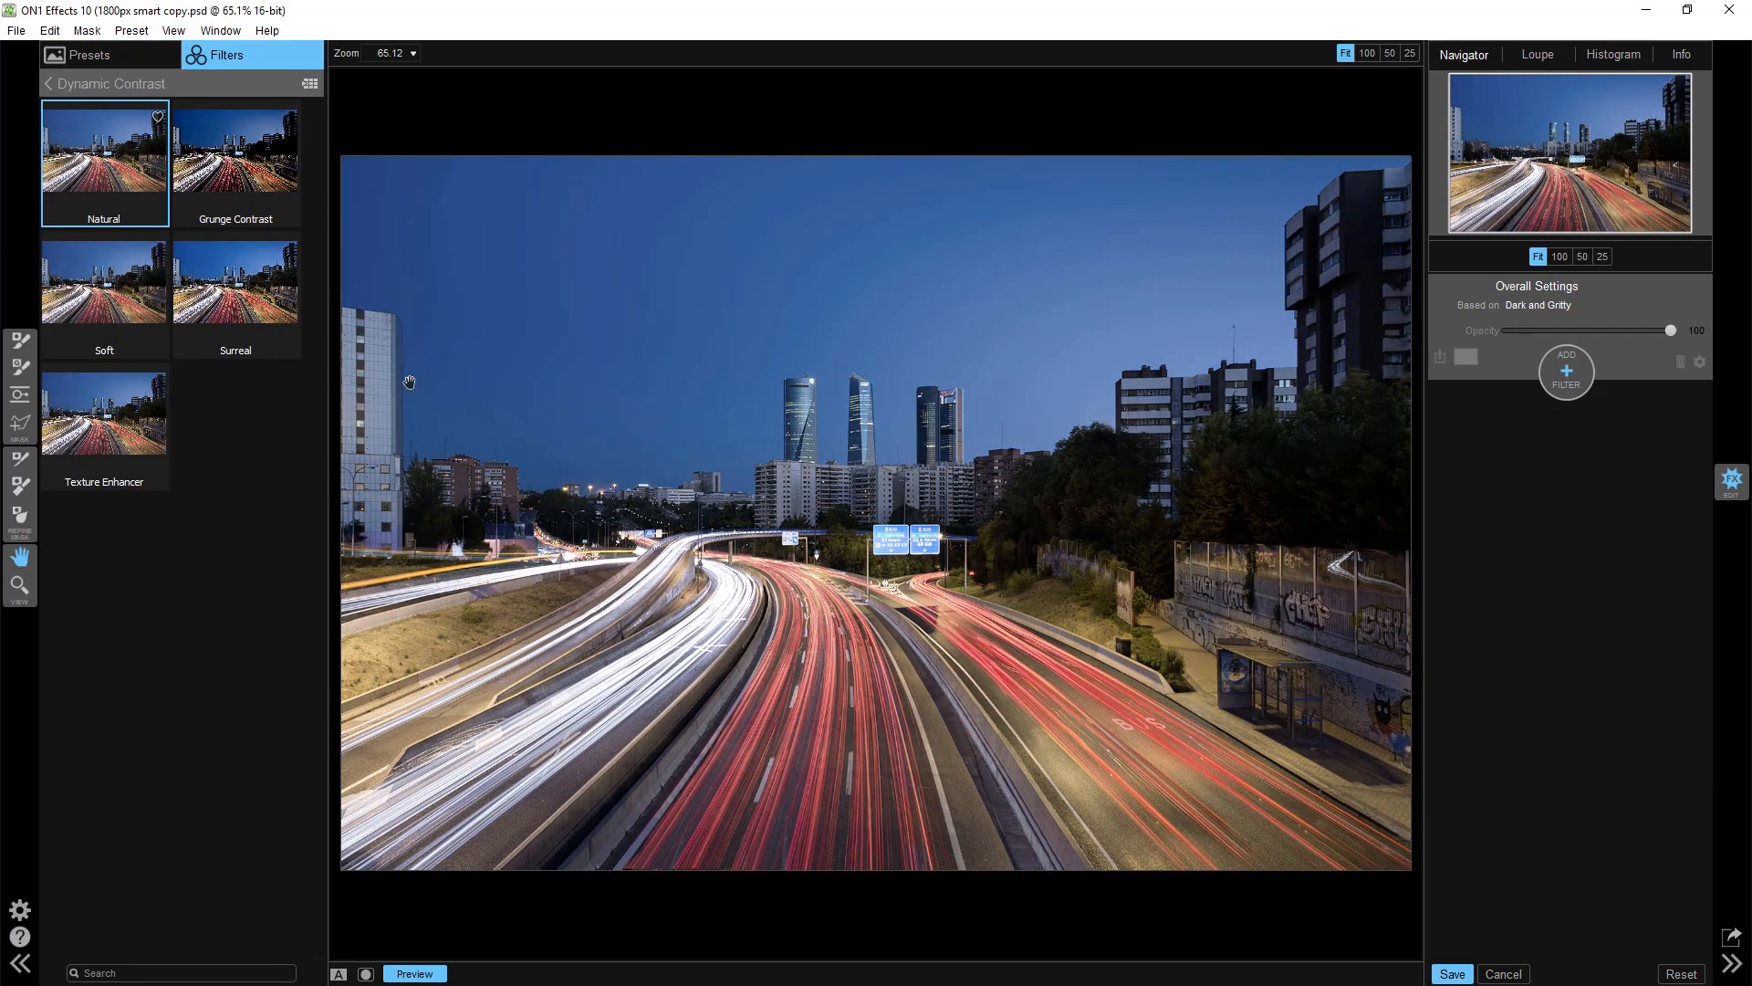
Step: Apply Dynamic Contrast Natural to the photo and replace it with the Blue preset of Cross Process
click(124, 179)
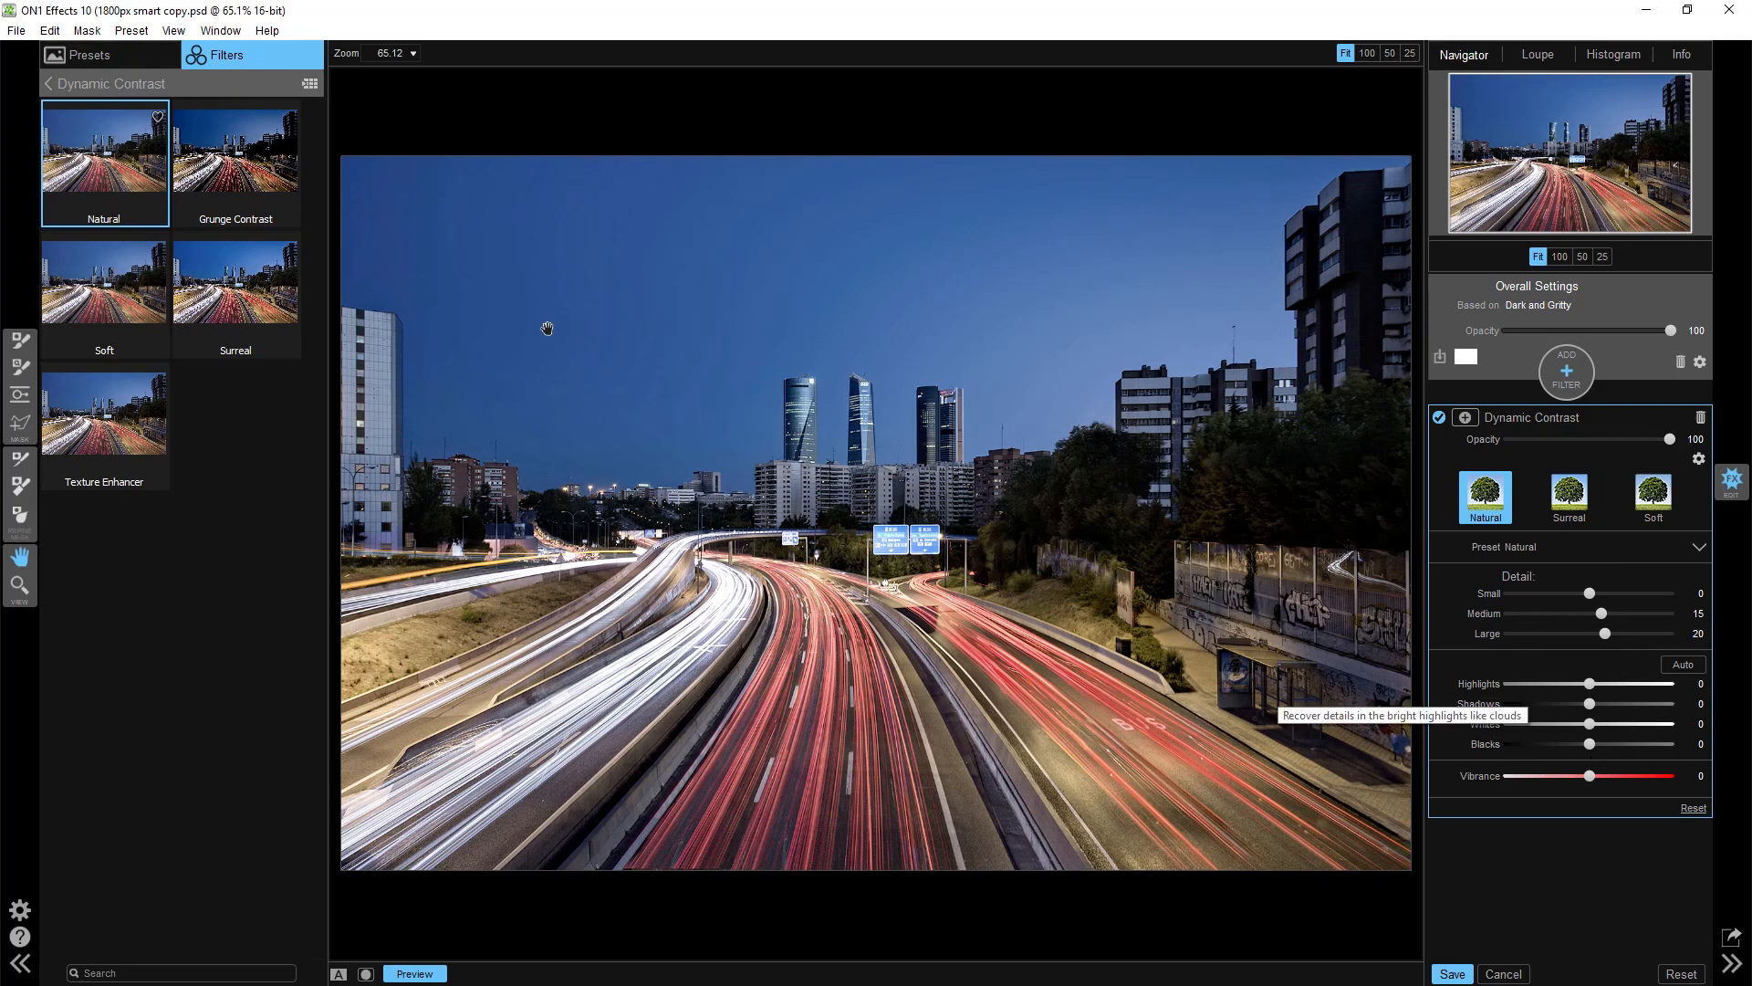
click(86, 84)
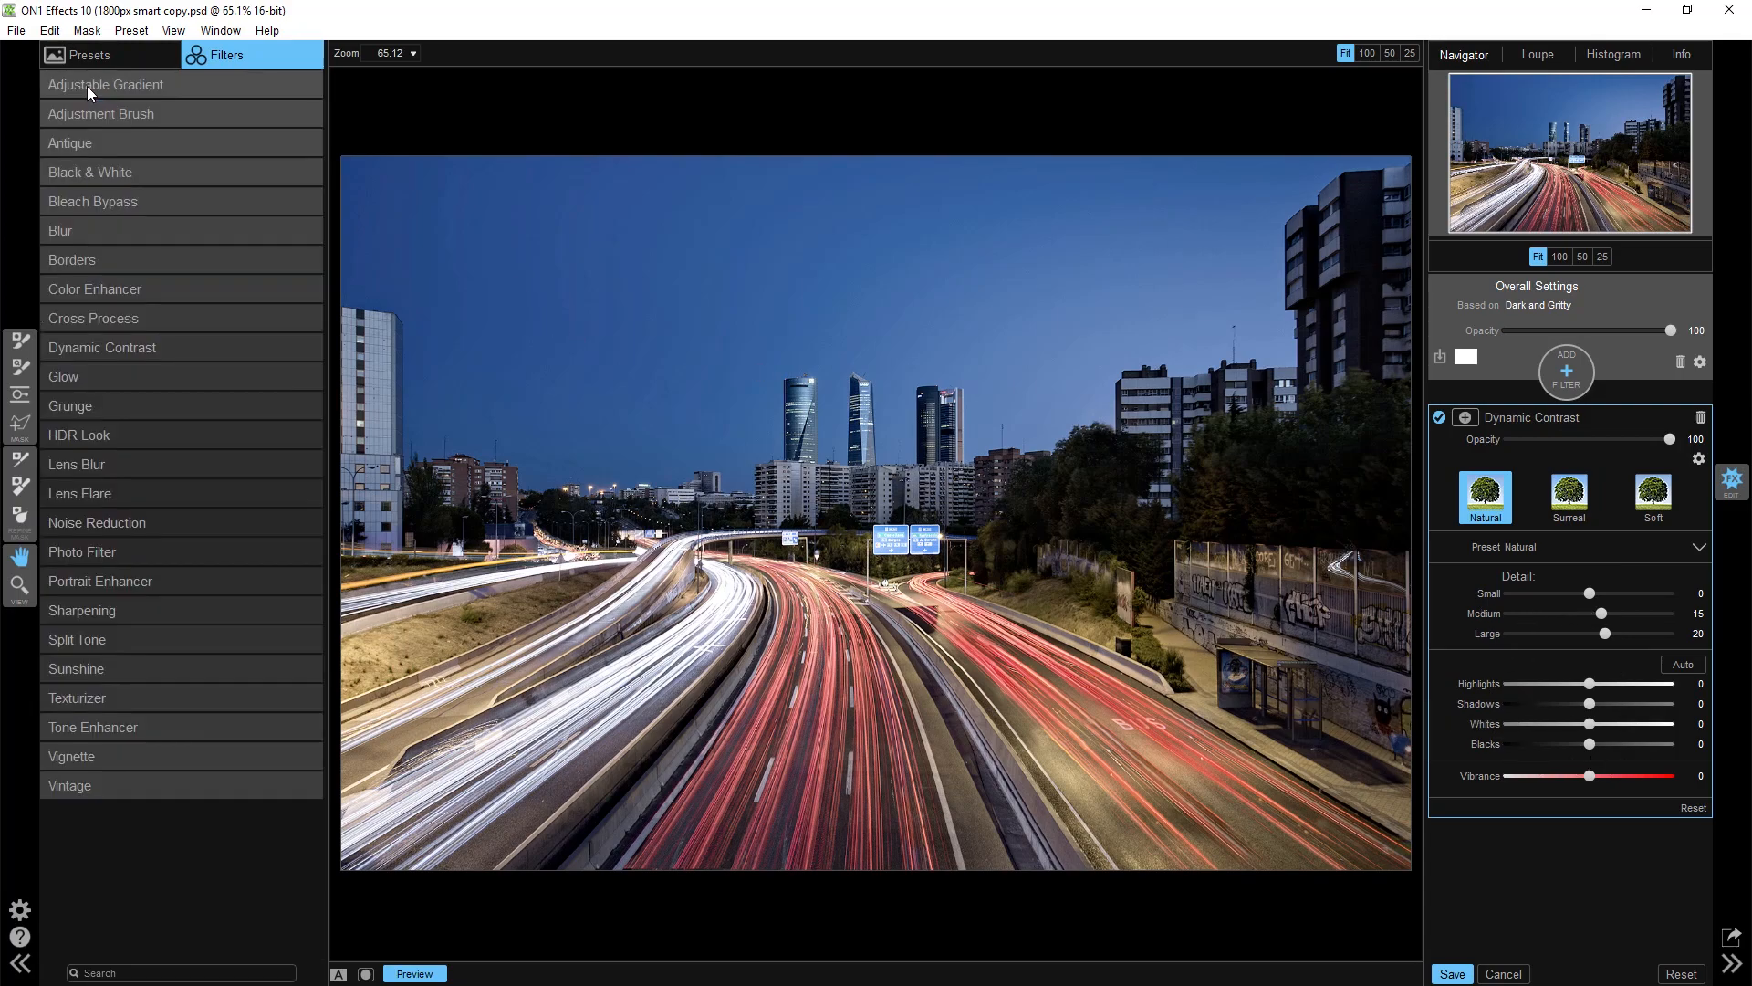
click(78, 316)
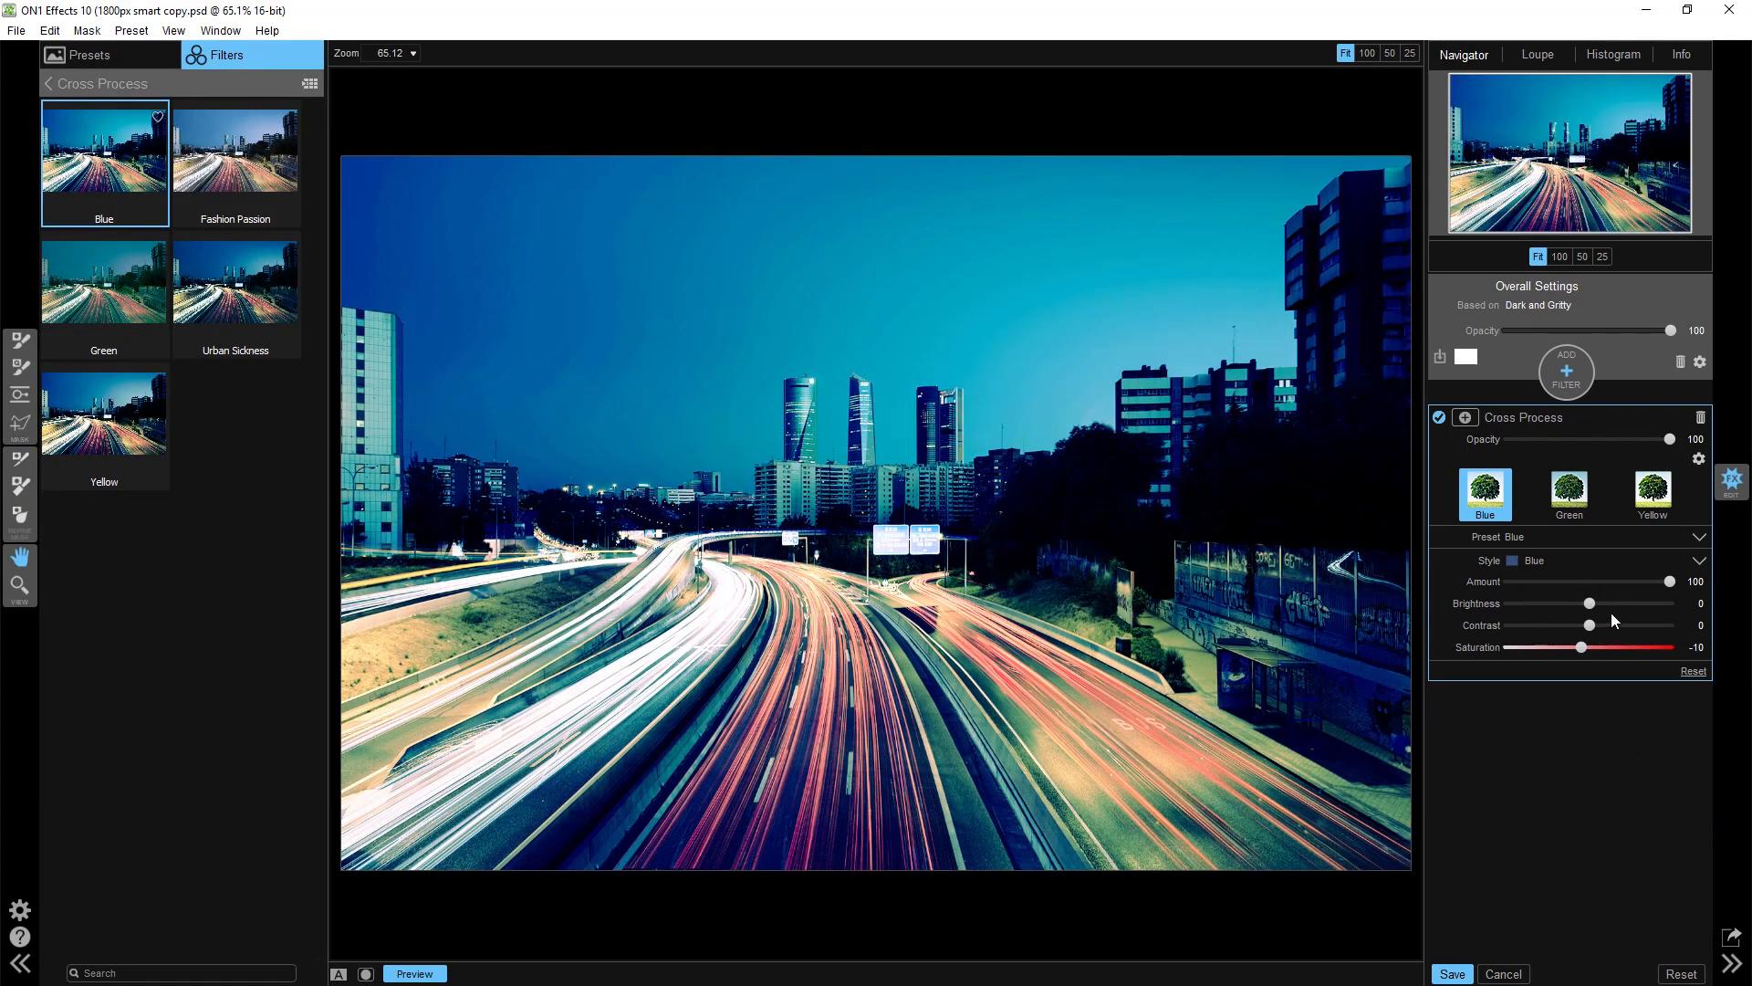
Step: Put the Dynamic Contrast filter with its Natural preset on the photo
click(123, 84)
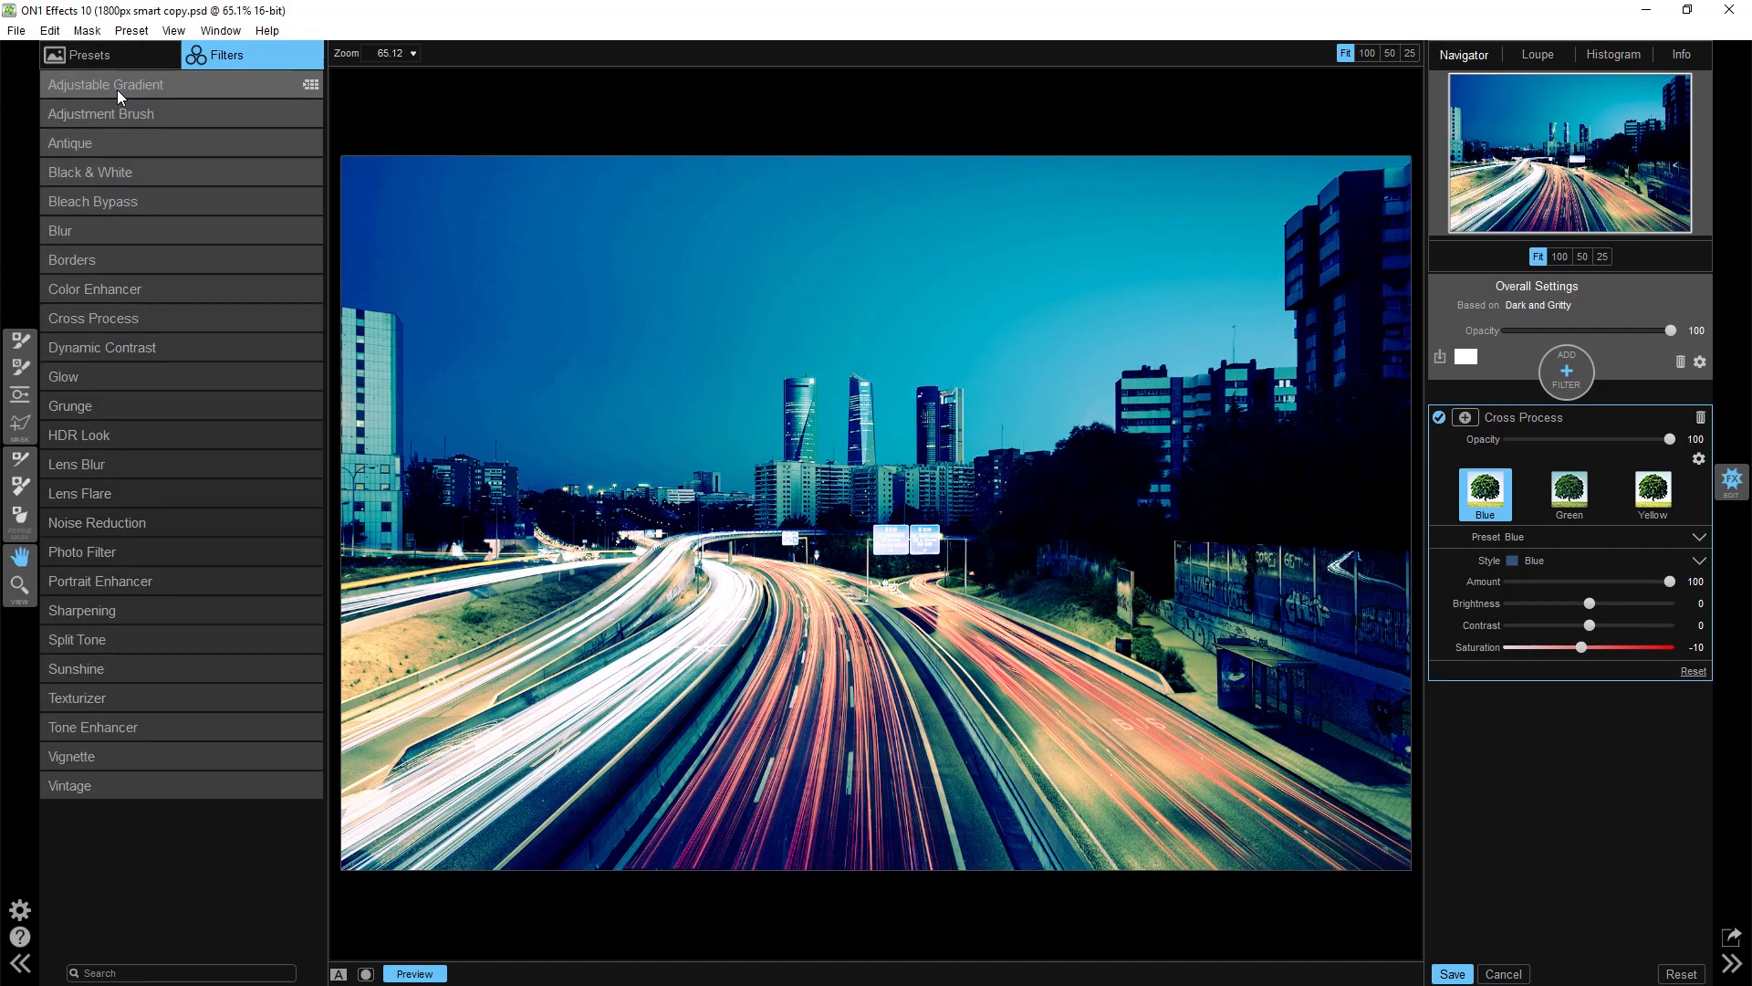
click(88, 343)
click(110, 194)
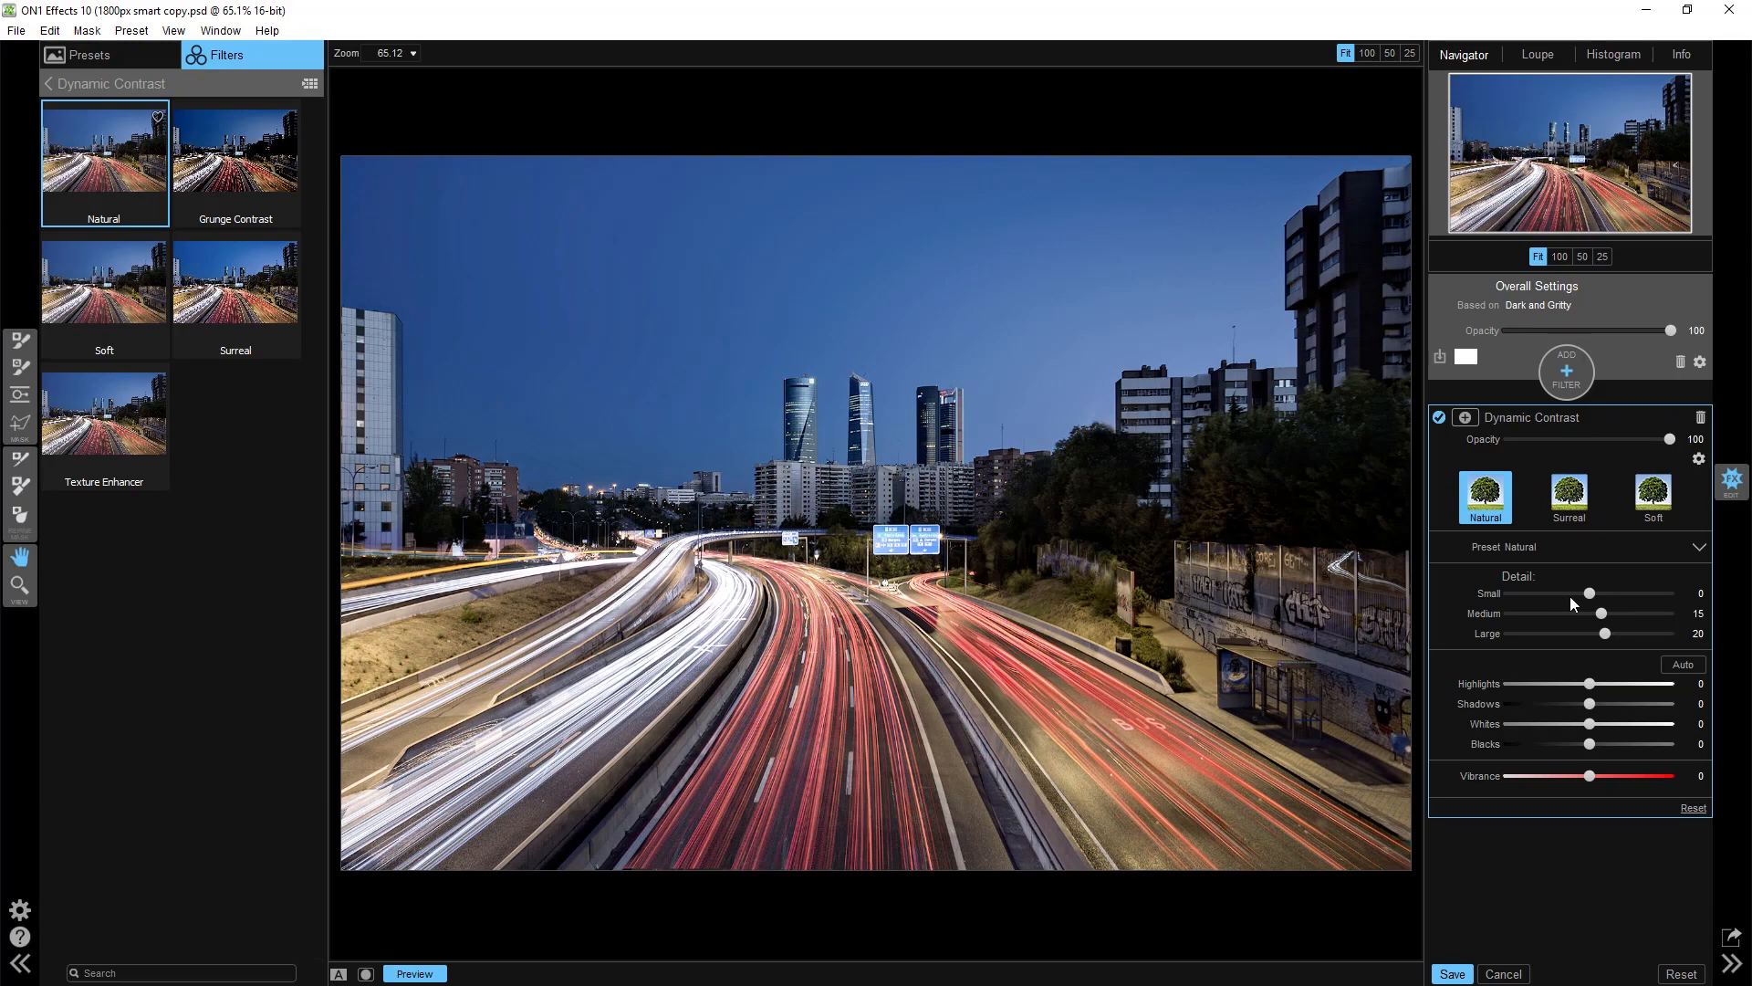
Step: Set the Small, Medium and Large detail of the Dynamic Contrast filter to 5 each
drag(1590, 593, 1596, 593)
click(1700, 594)
text(5)
click(1699, 613)
double_click(1700, 613)
text(5)
double_click(1690, 633)
text(58)
key(BackSpace)
key(Return)
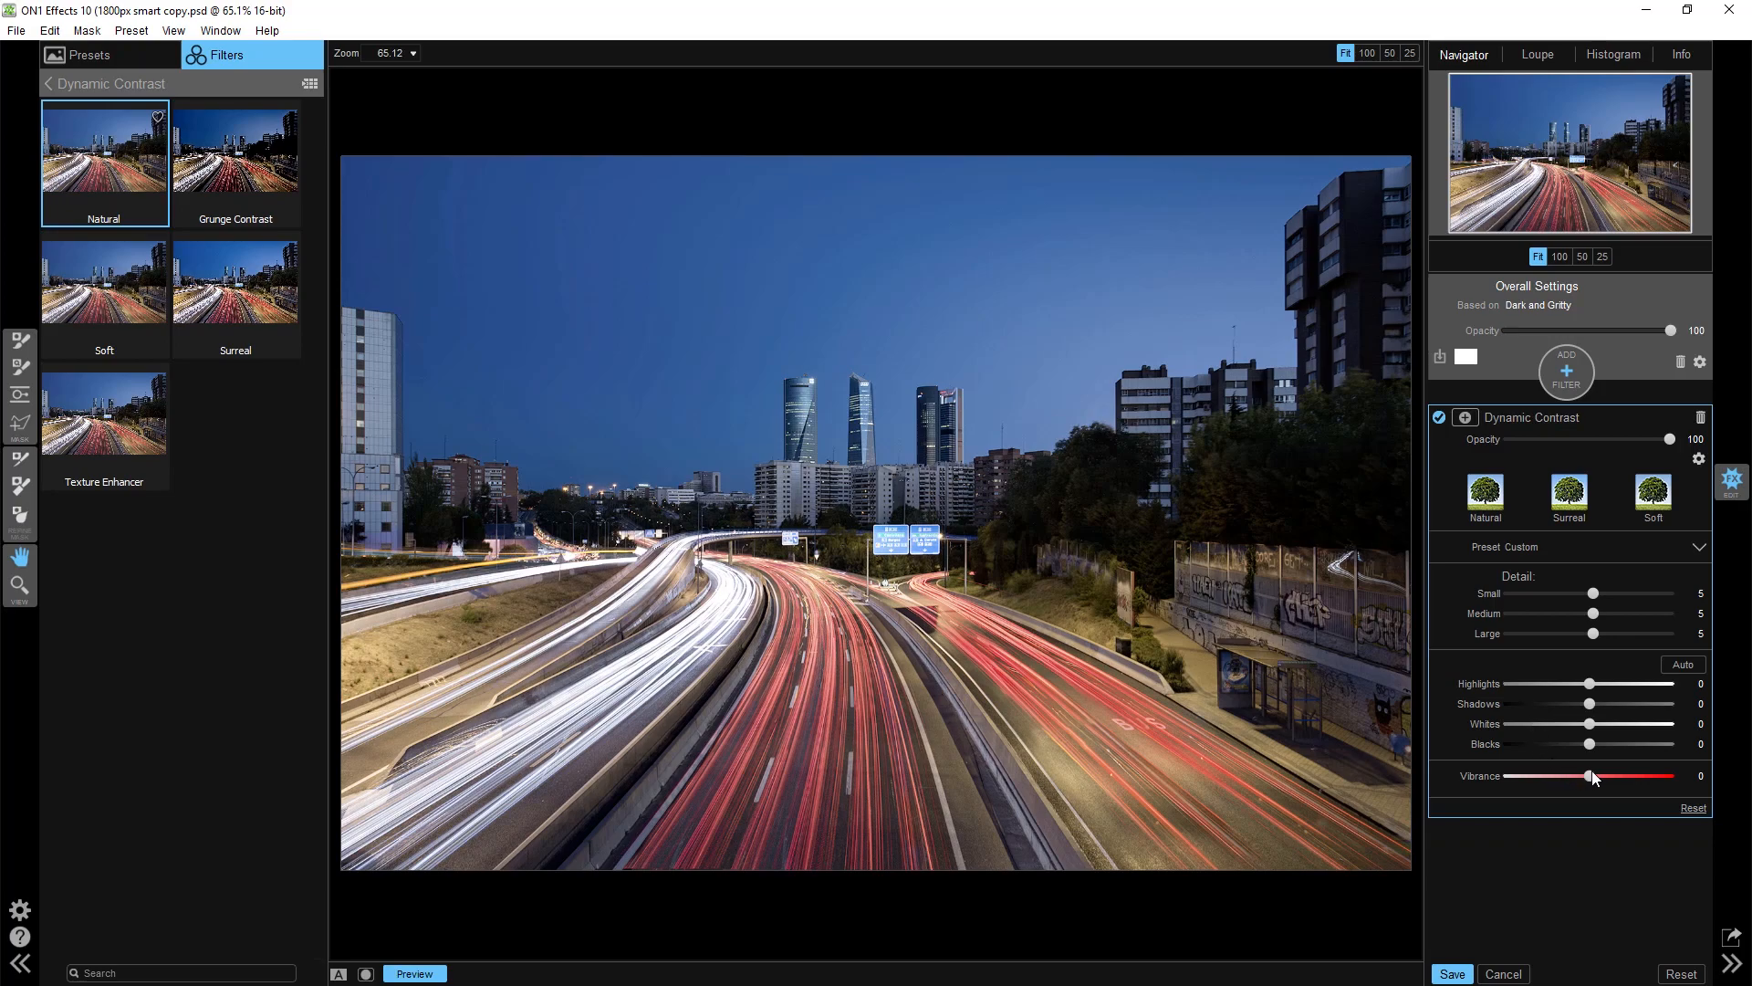
Step: Try the automatic tone adjustment in Dynamic Contrast and set the filter back to its Natural preset
click(1679, 666)
click(1693, 547)
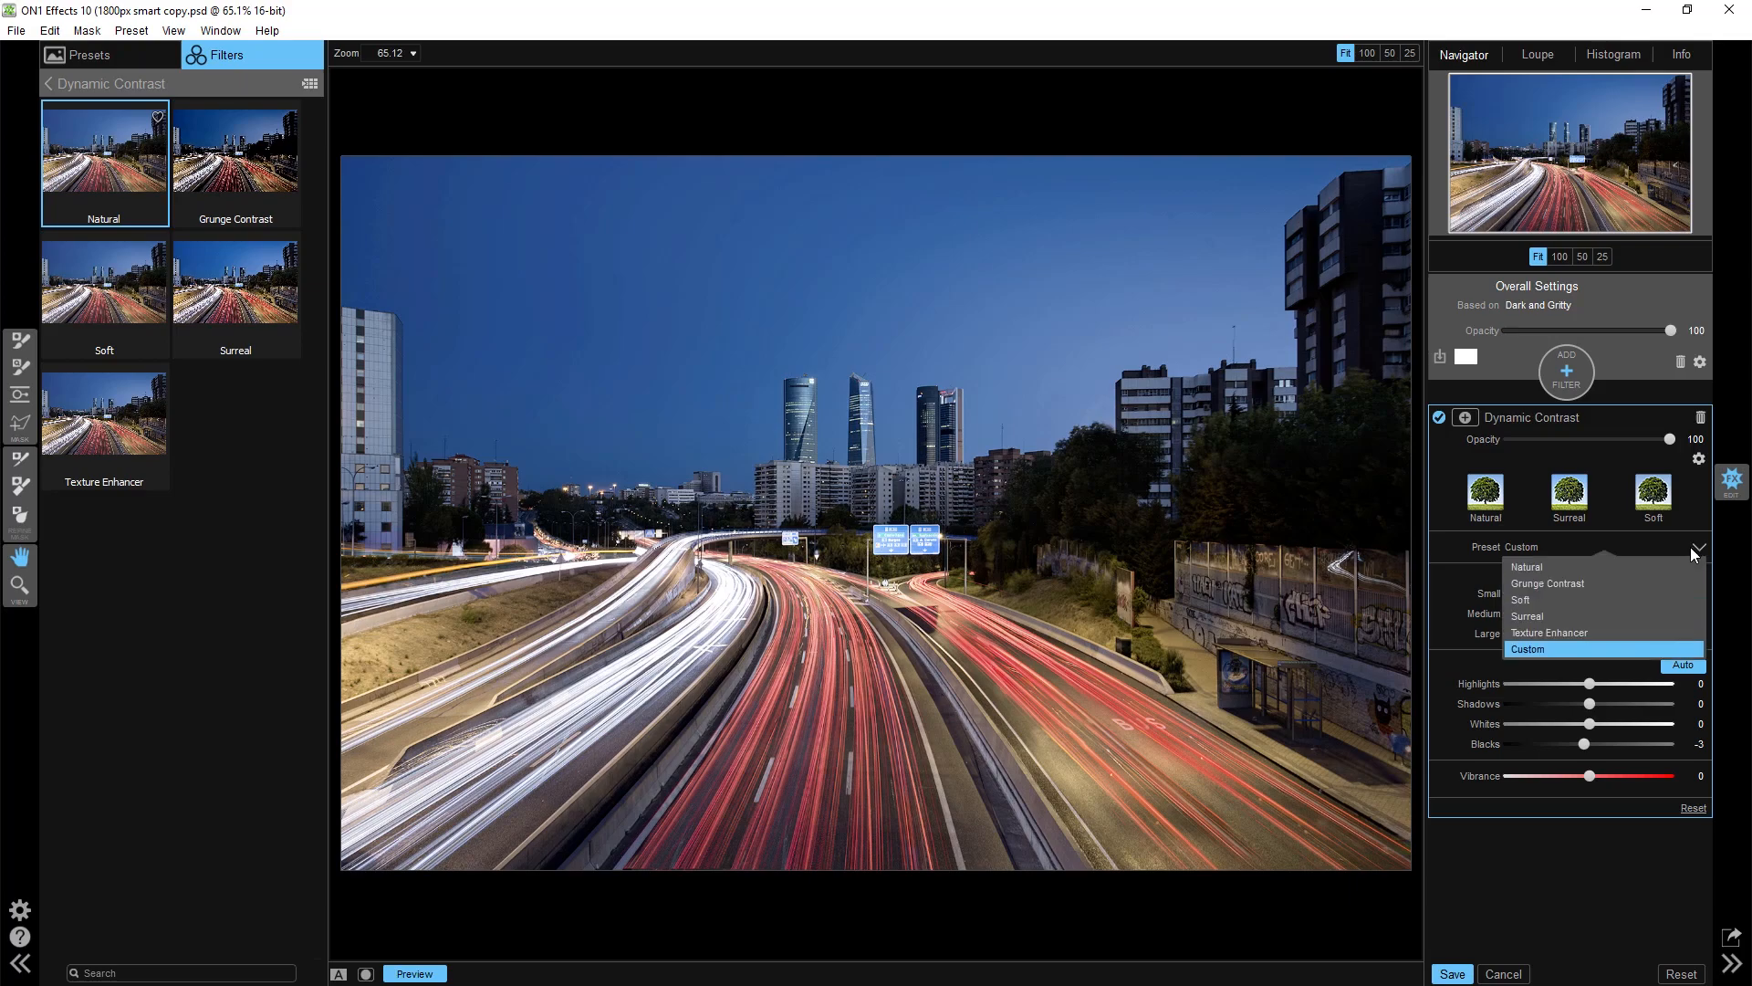
click(1639, 613)
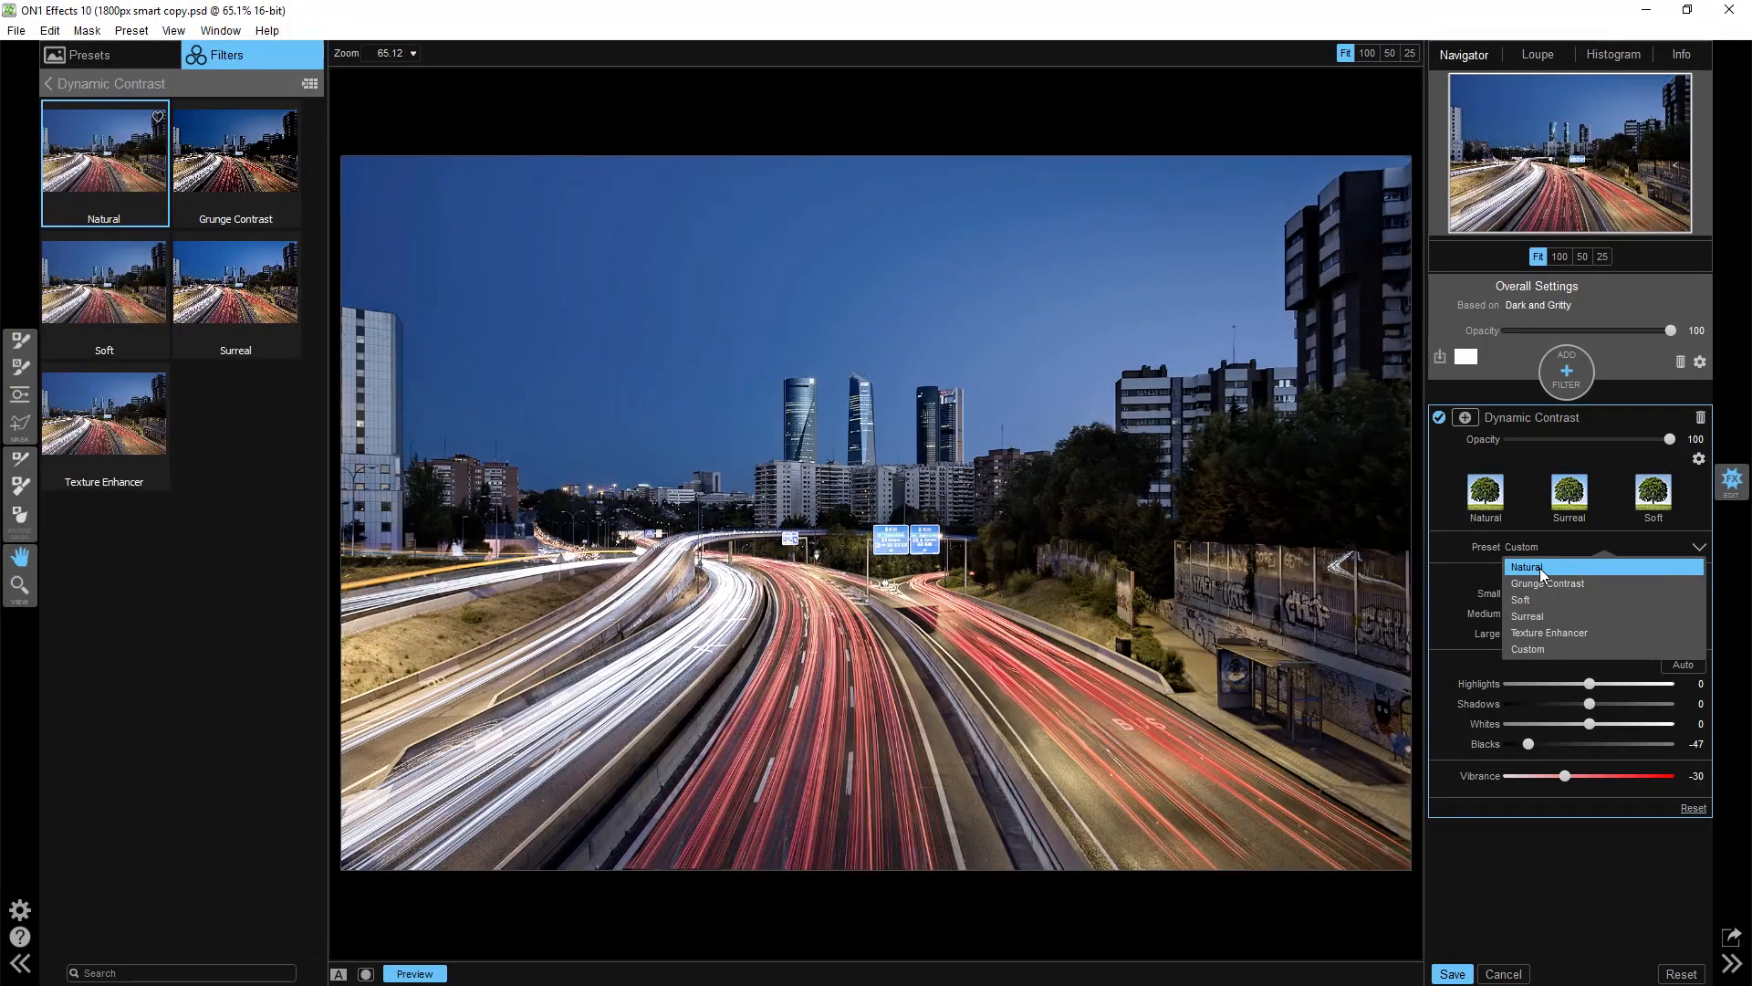
click(1541, 567)
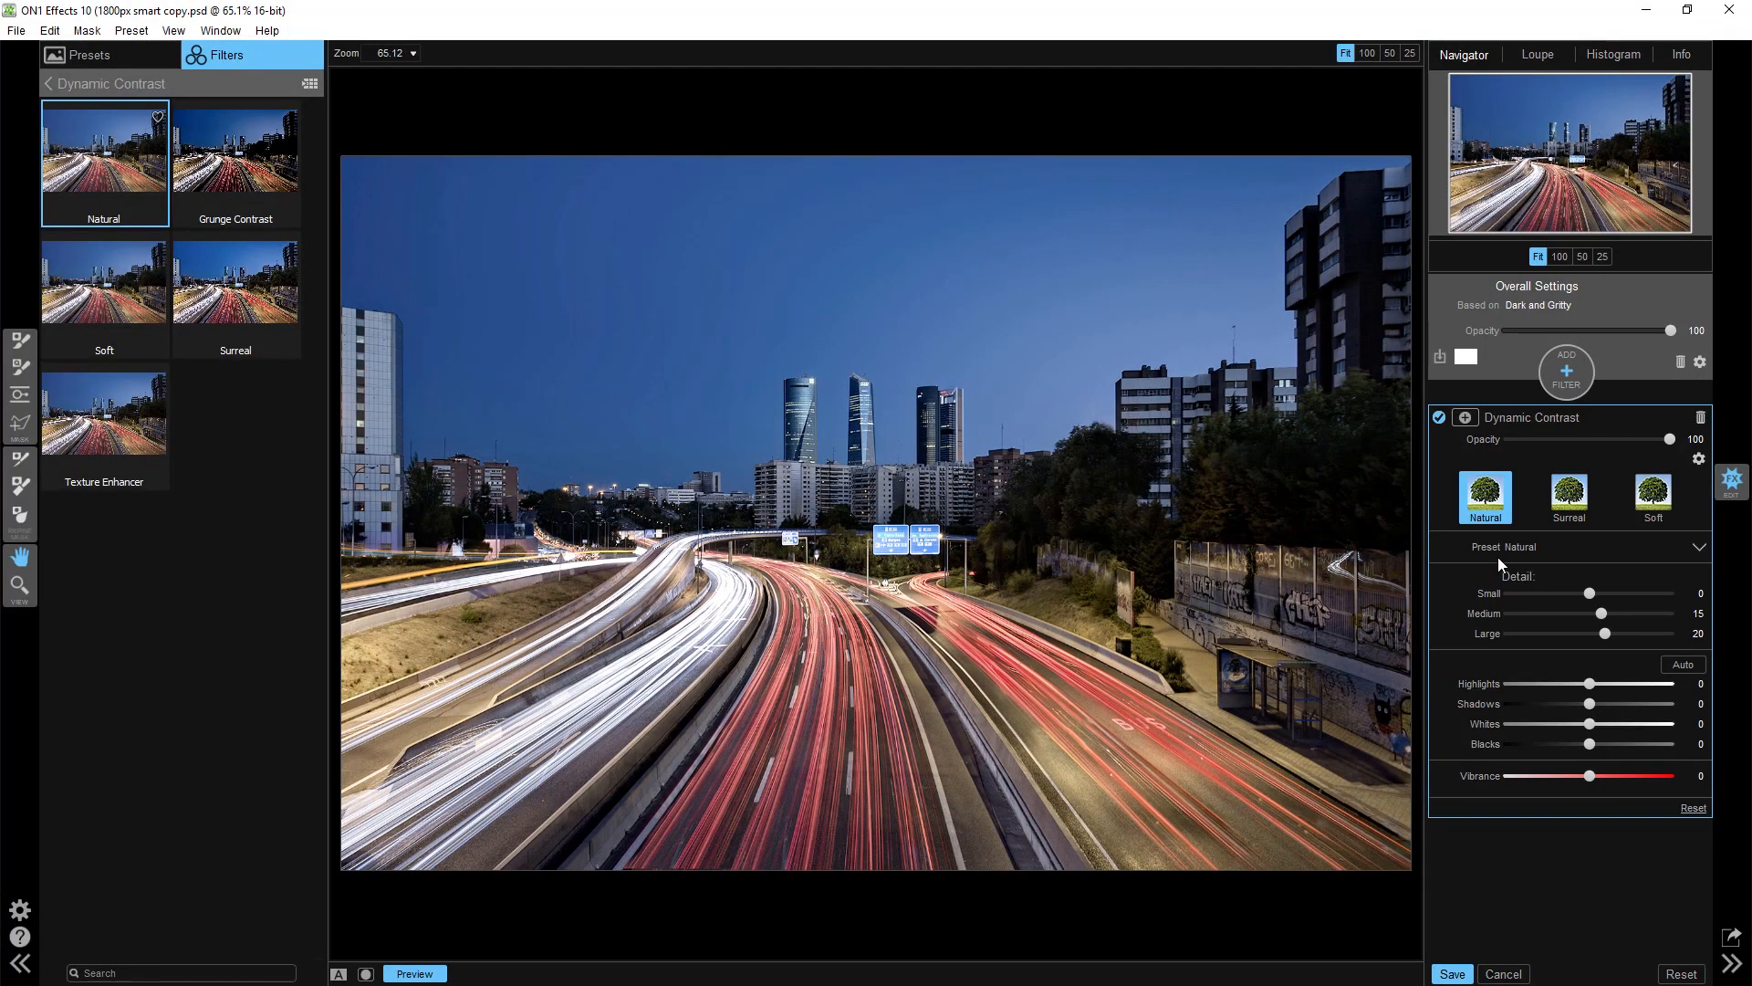
Step: Set the Small, Medium and Large detail of Dynamic Contrast to 5 each, and test the filter's opacity between 0 and 100
click(1696, 596)
text(-5)
click(1695, 614)
text(5)
click(1694, 636)
text(5)
key(Return)
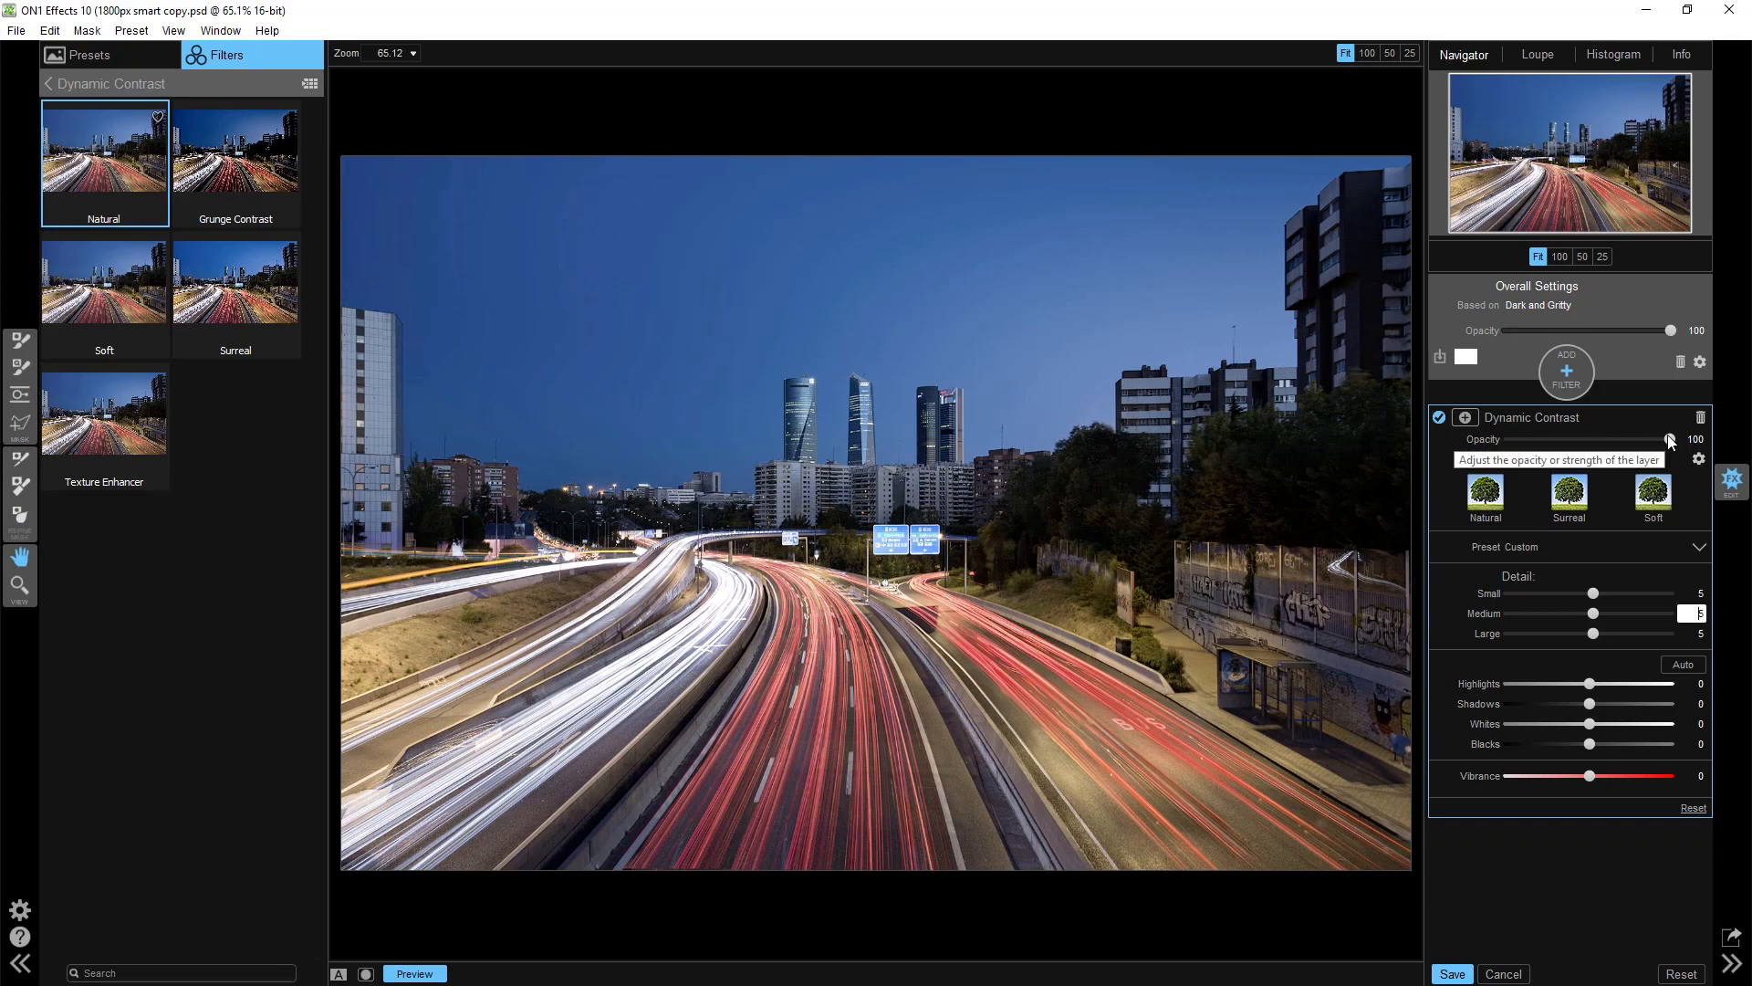
drag(1670, 441, 1663, 446)
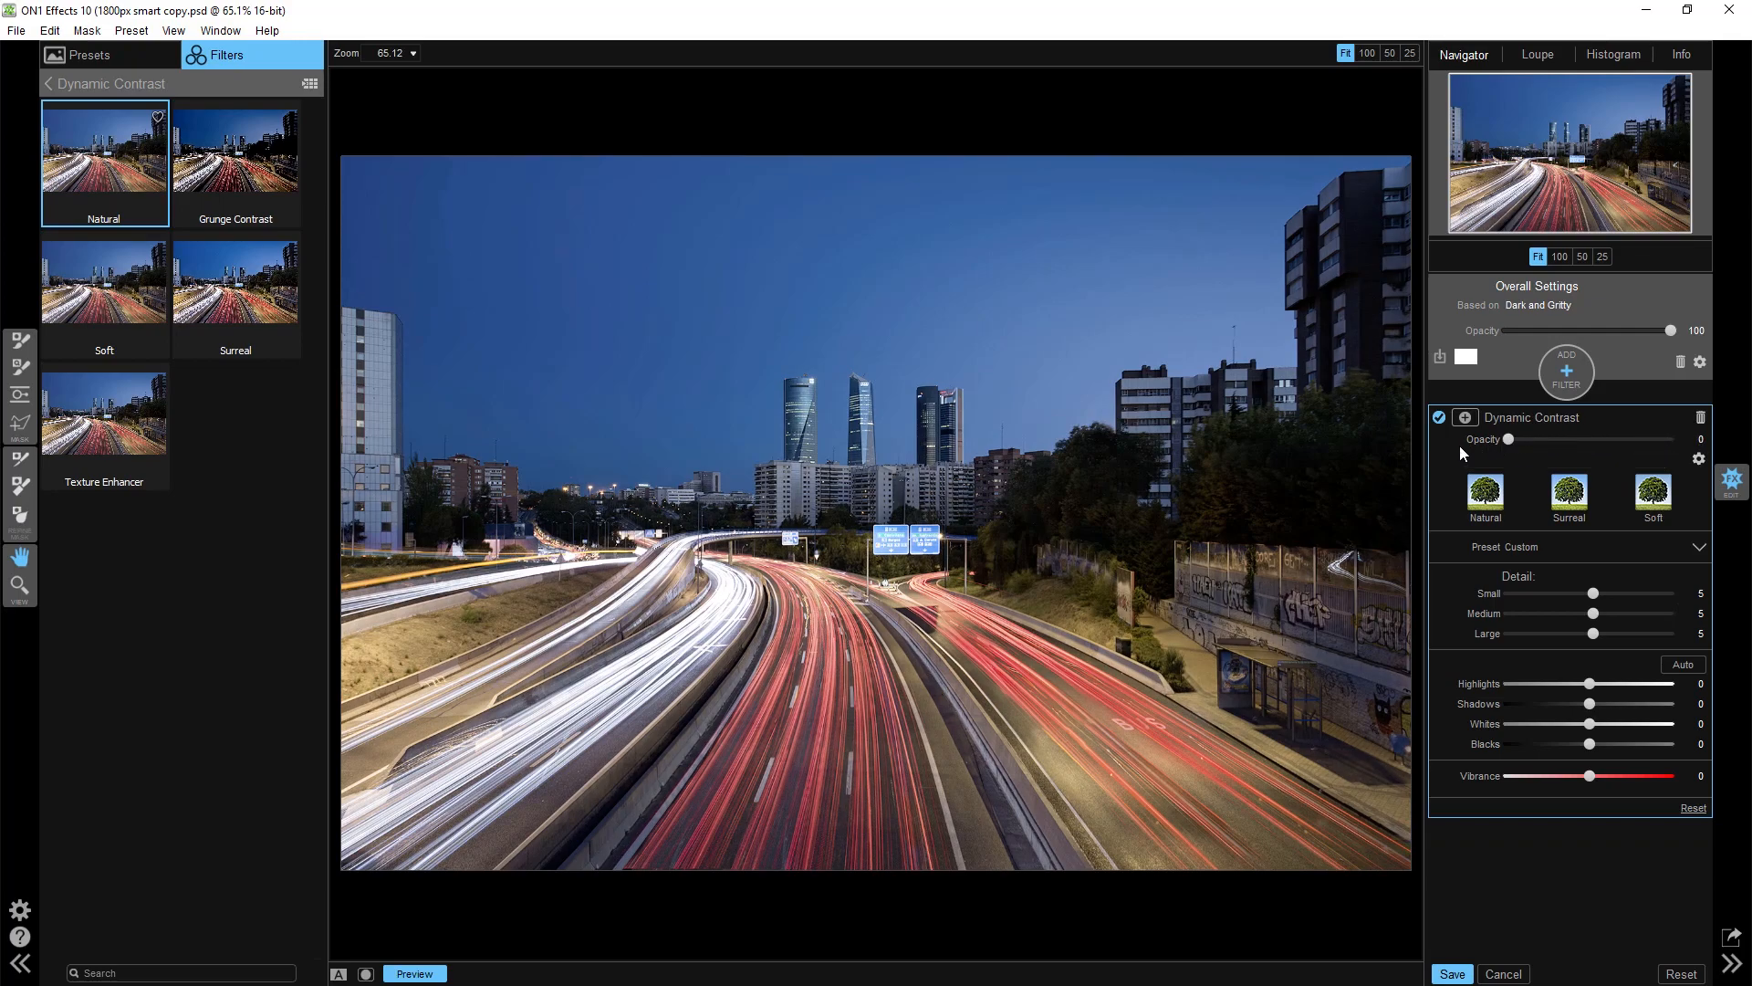
drag(1461, 447, 1705, 444)
Step: Apply the Surreal style to the Dynamic Contrast filter and lower the filter's opacity to 23
click(1583, 504)
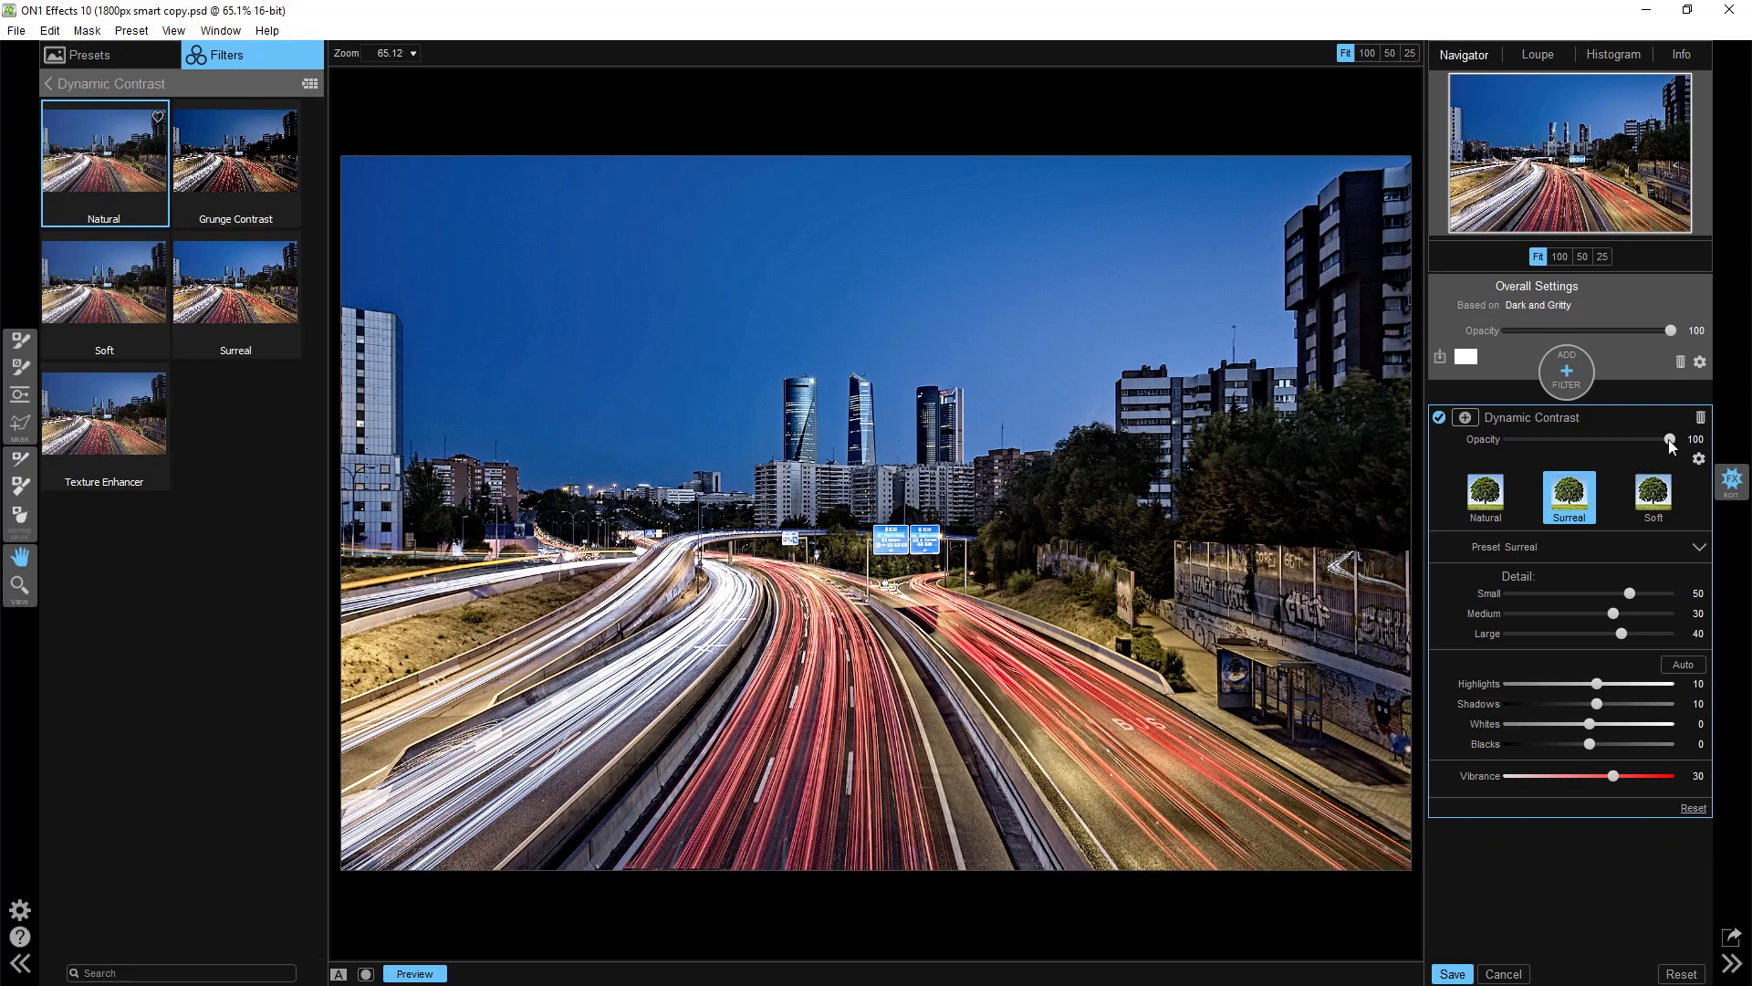
drag(1670, 440, 1580, 441)
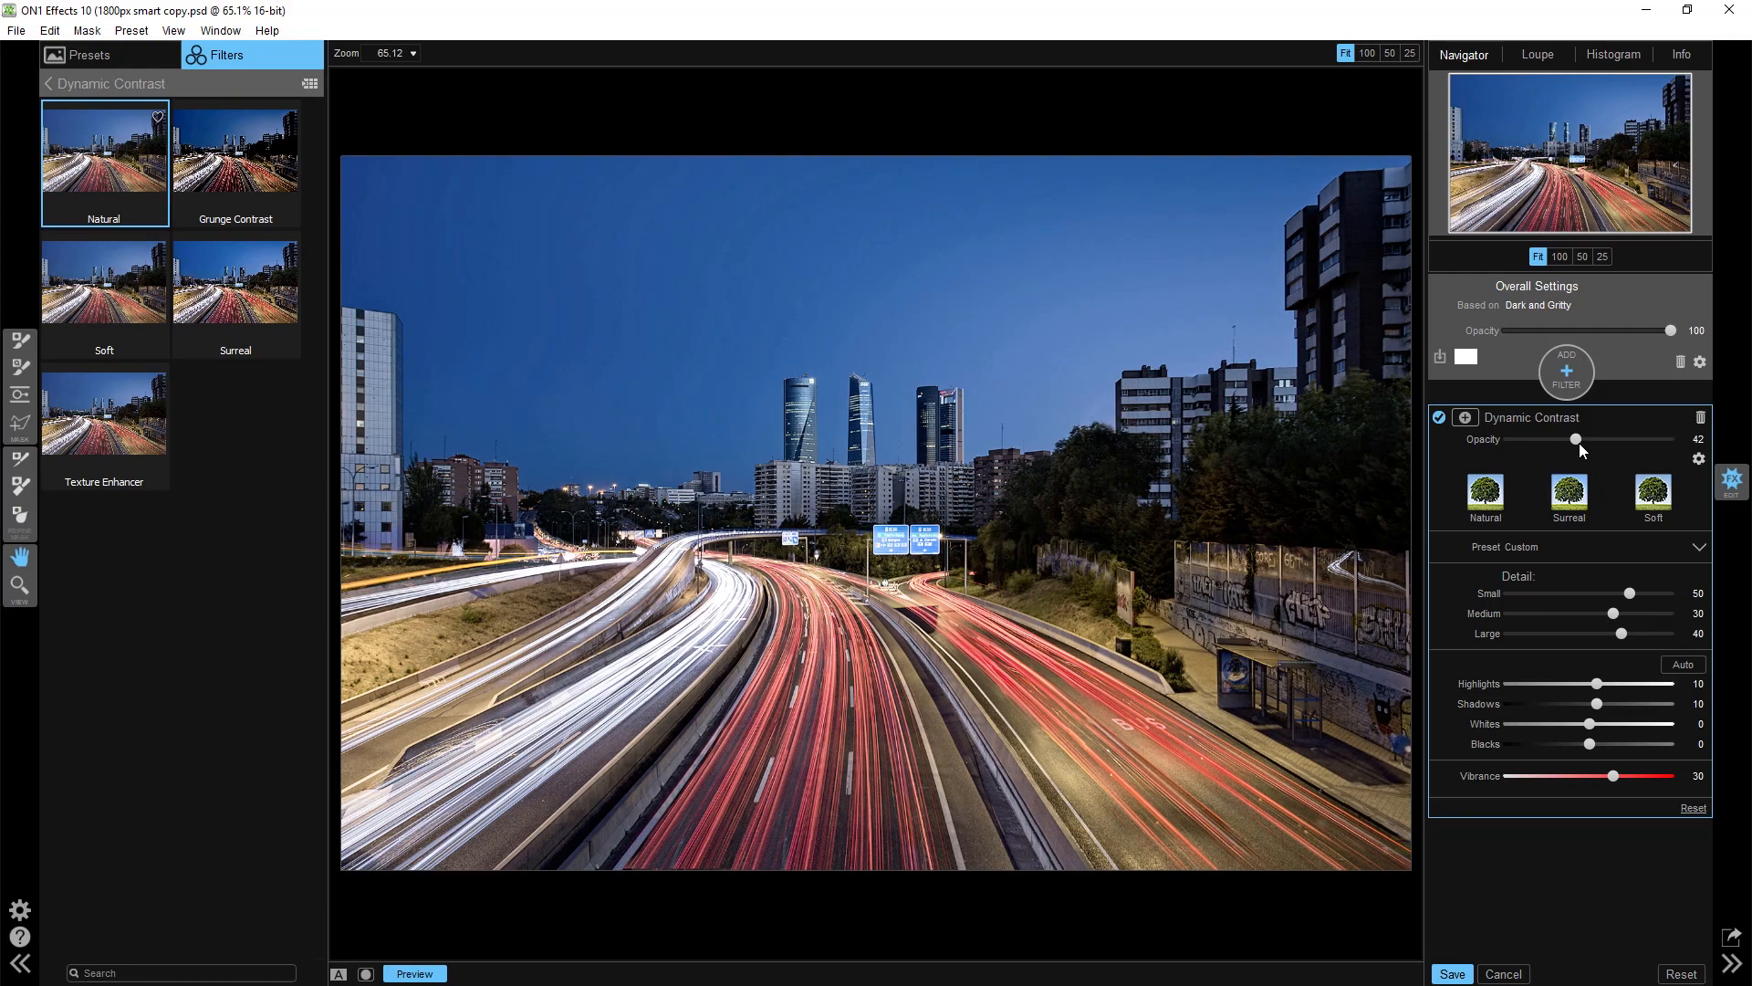
mouse_move(1597, 440)
mouse_down()
mouse_move(1537, 448)
mouse_move(1572, 446)
mouse_up()
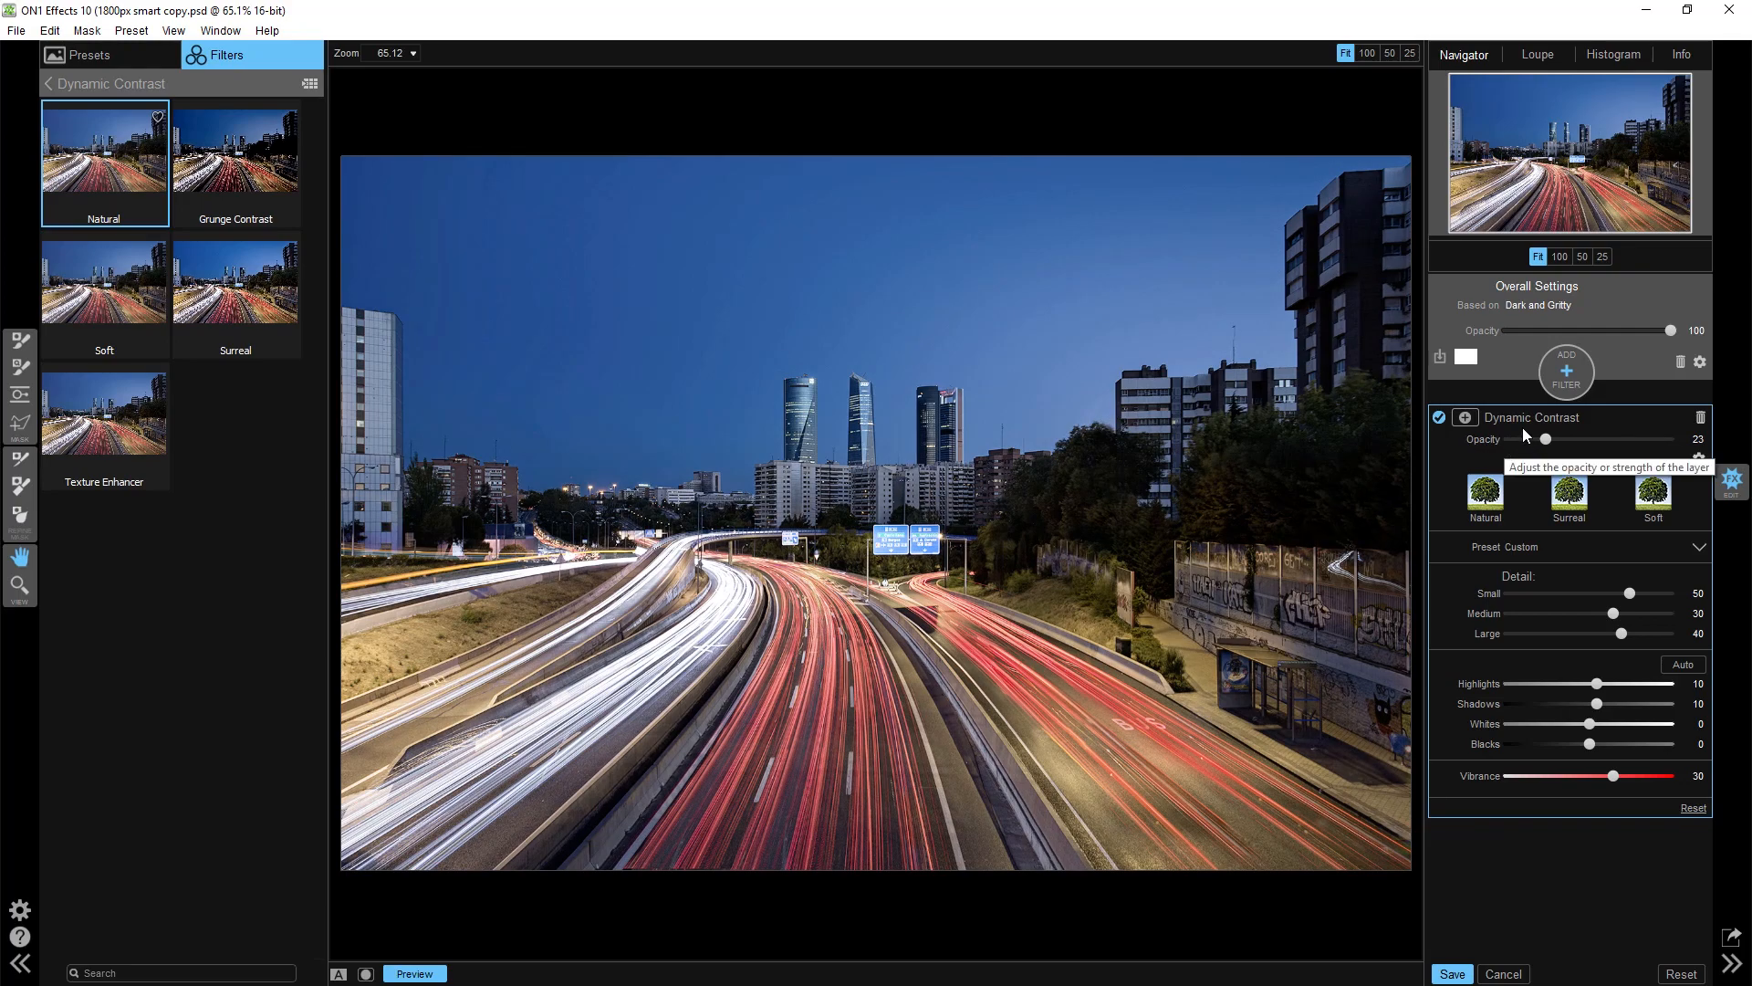
Step: Compare the photo with and without the Dynamic Contrast filter, and against the original through the overall preview
click(1440, 418)
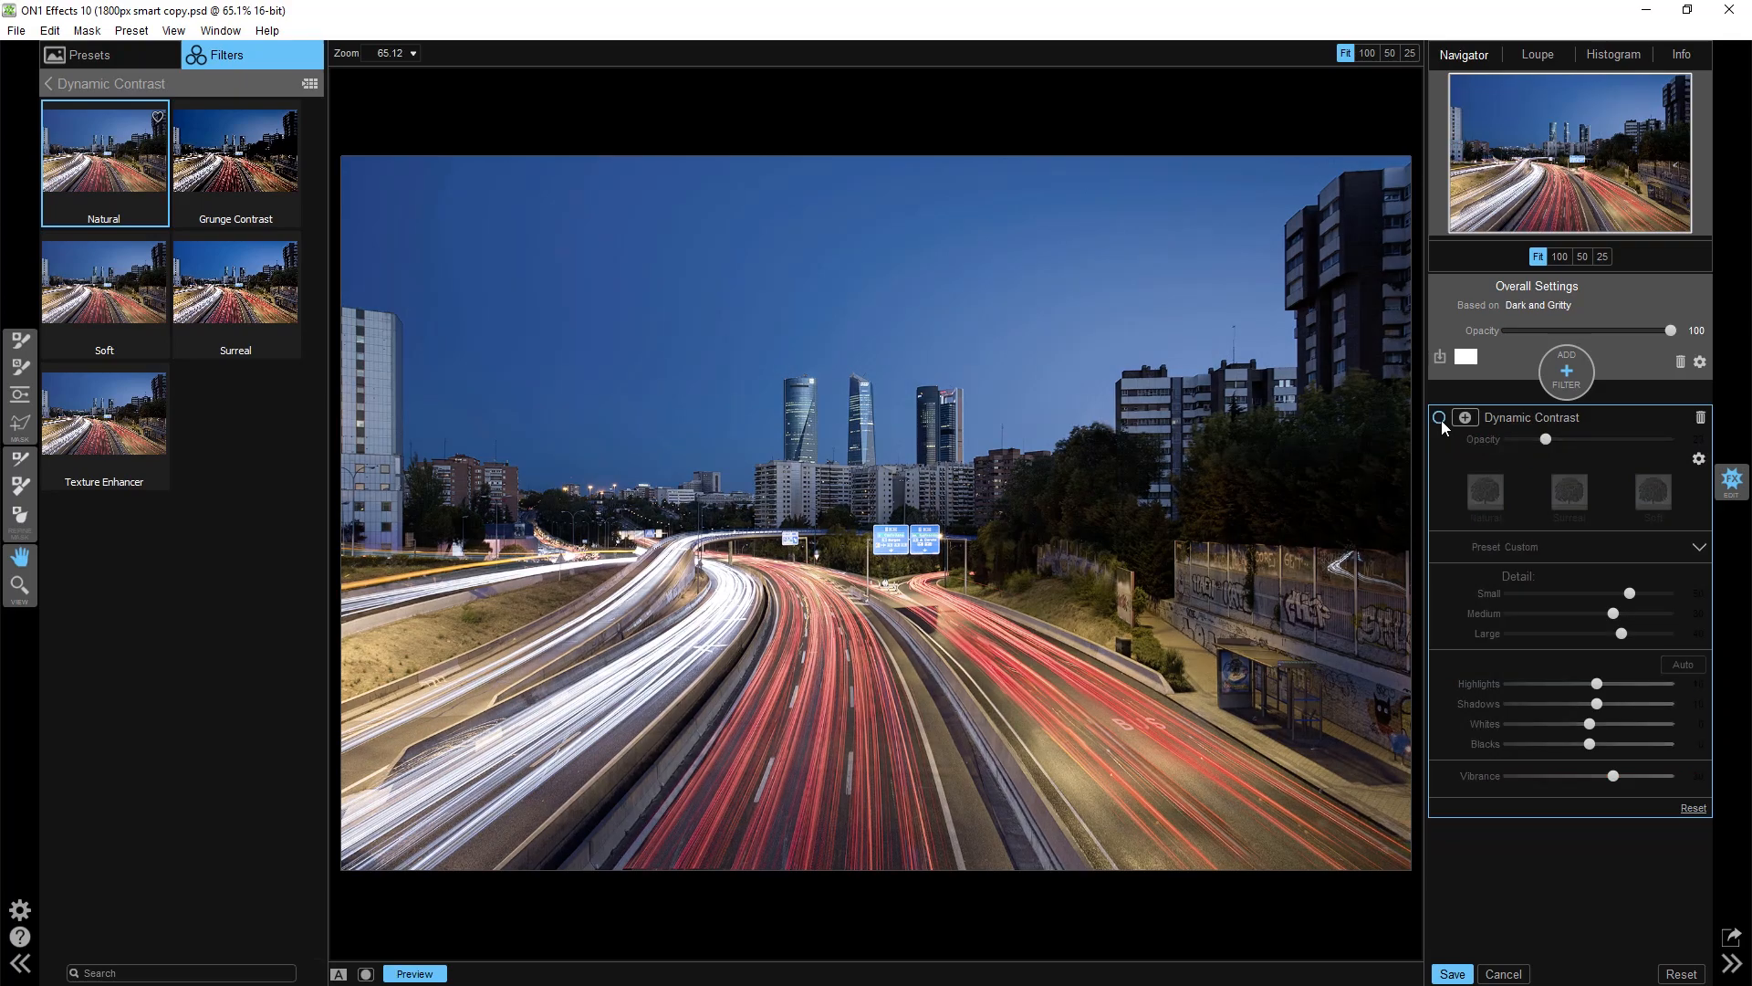
click(1441, 418)
click(1440, 418)
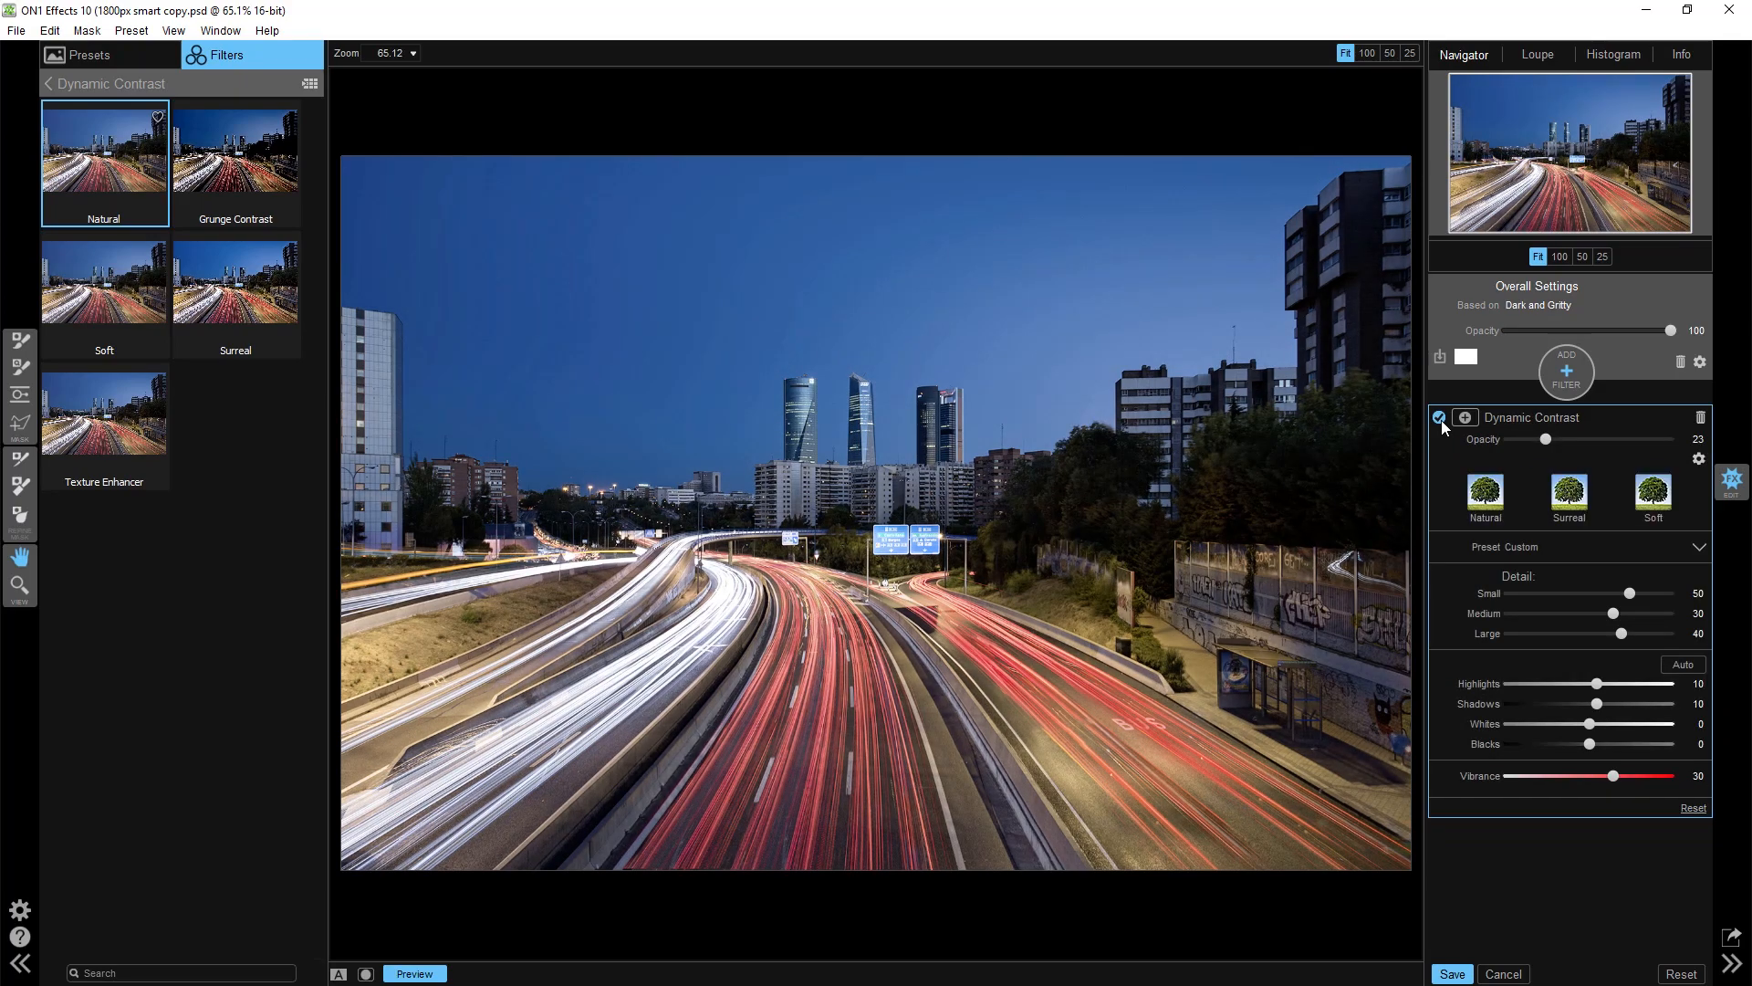
click(1441, 418)
click(1440, 418)
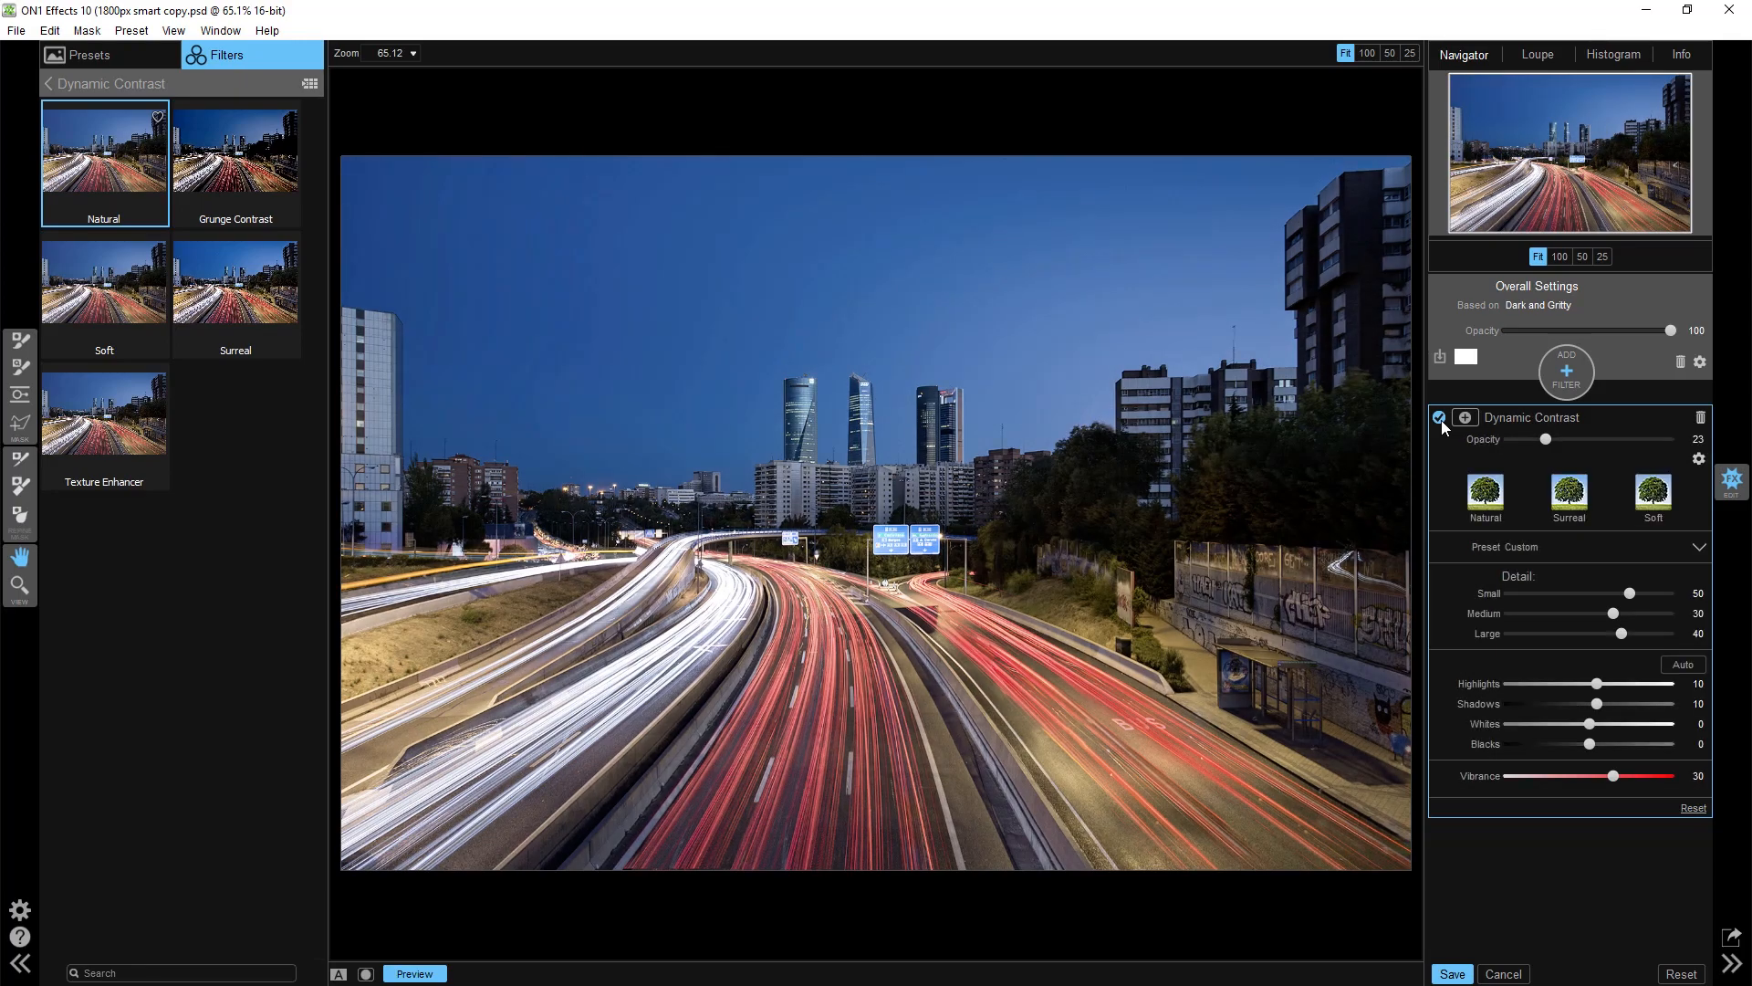
click(418, 974)
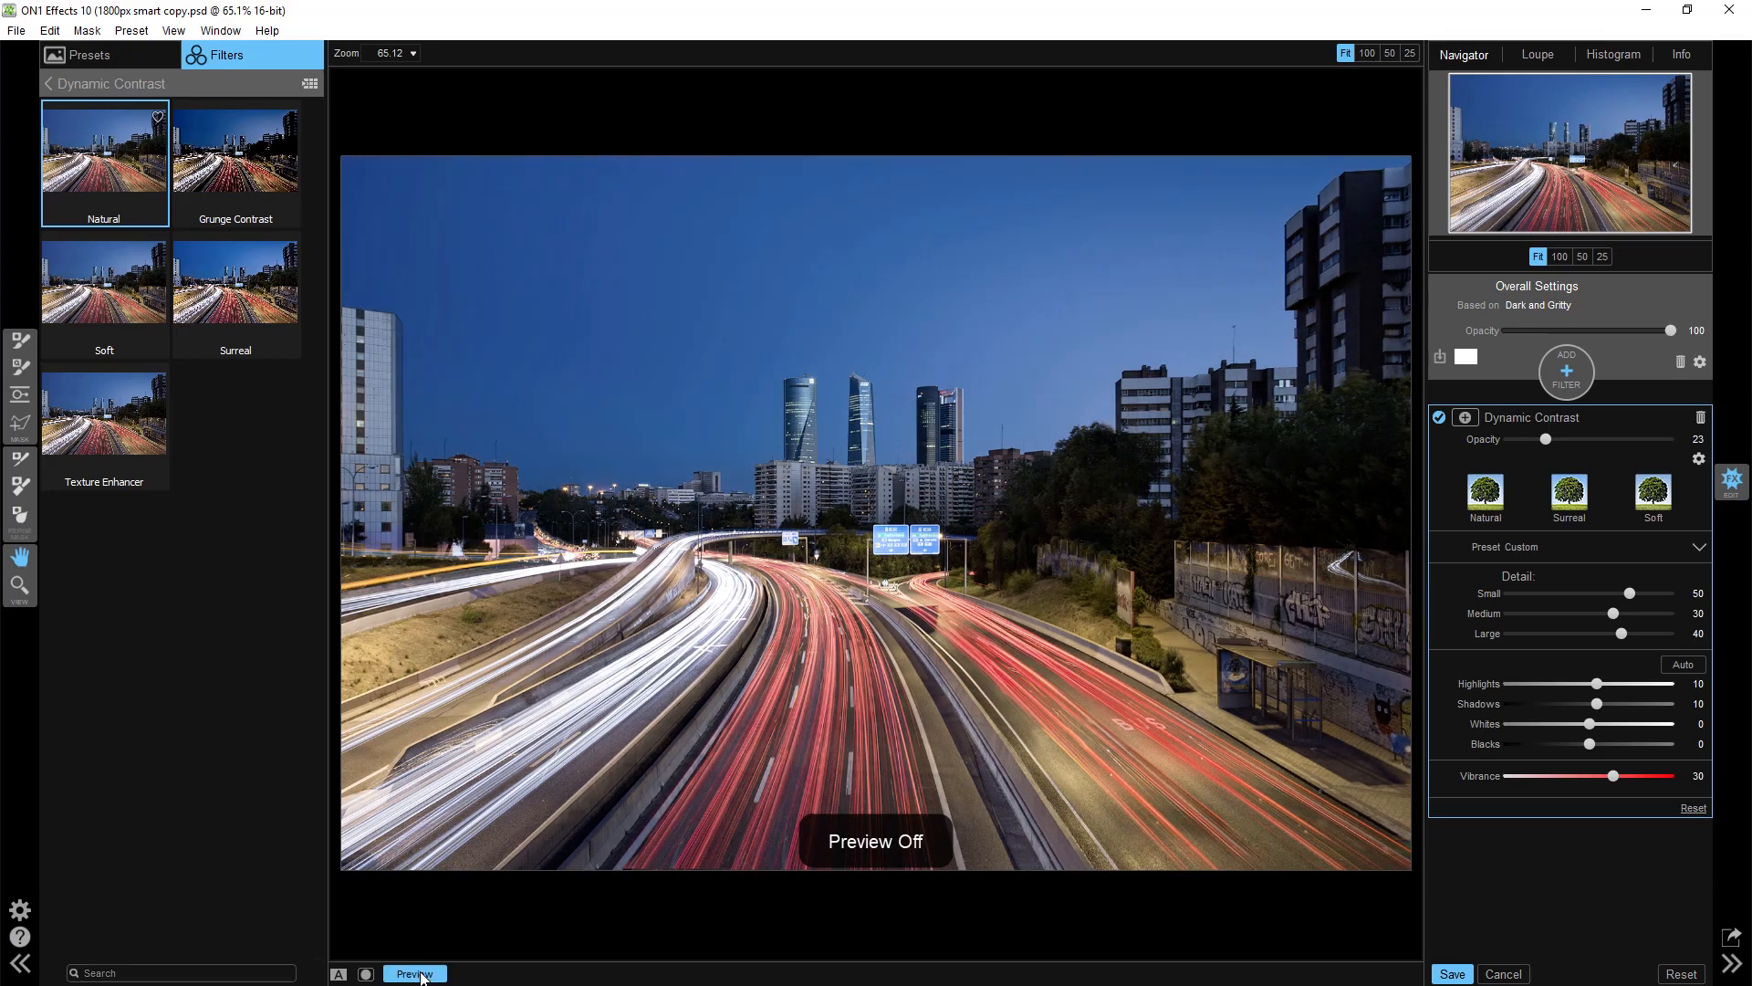
click(421, 972)
click(421, 972)
click(421, 974)
click(422, 974)
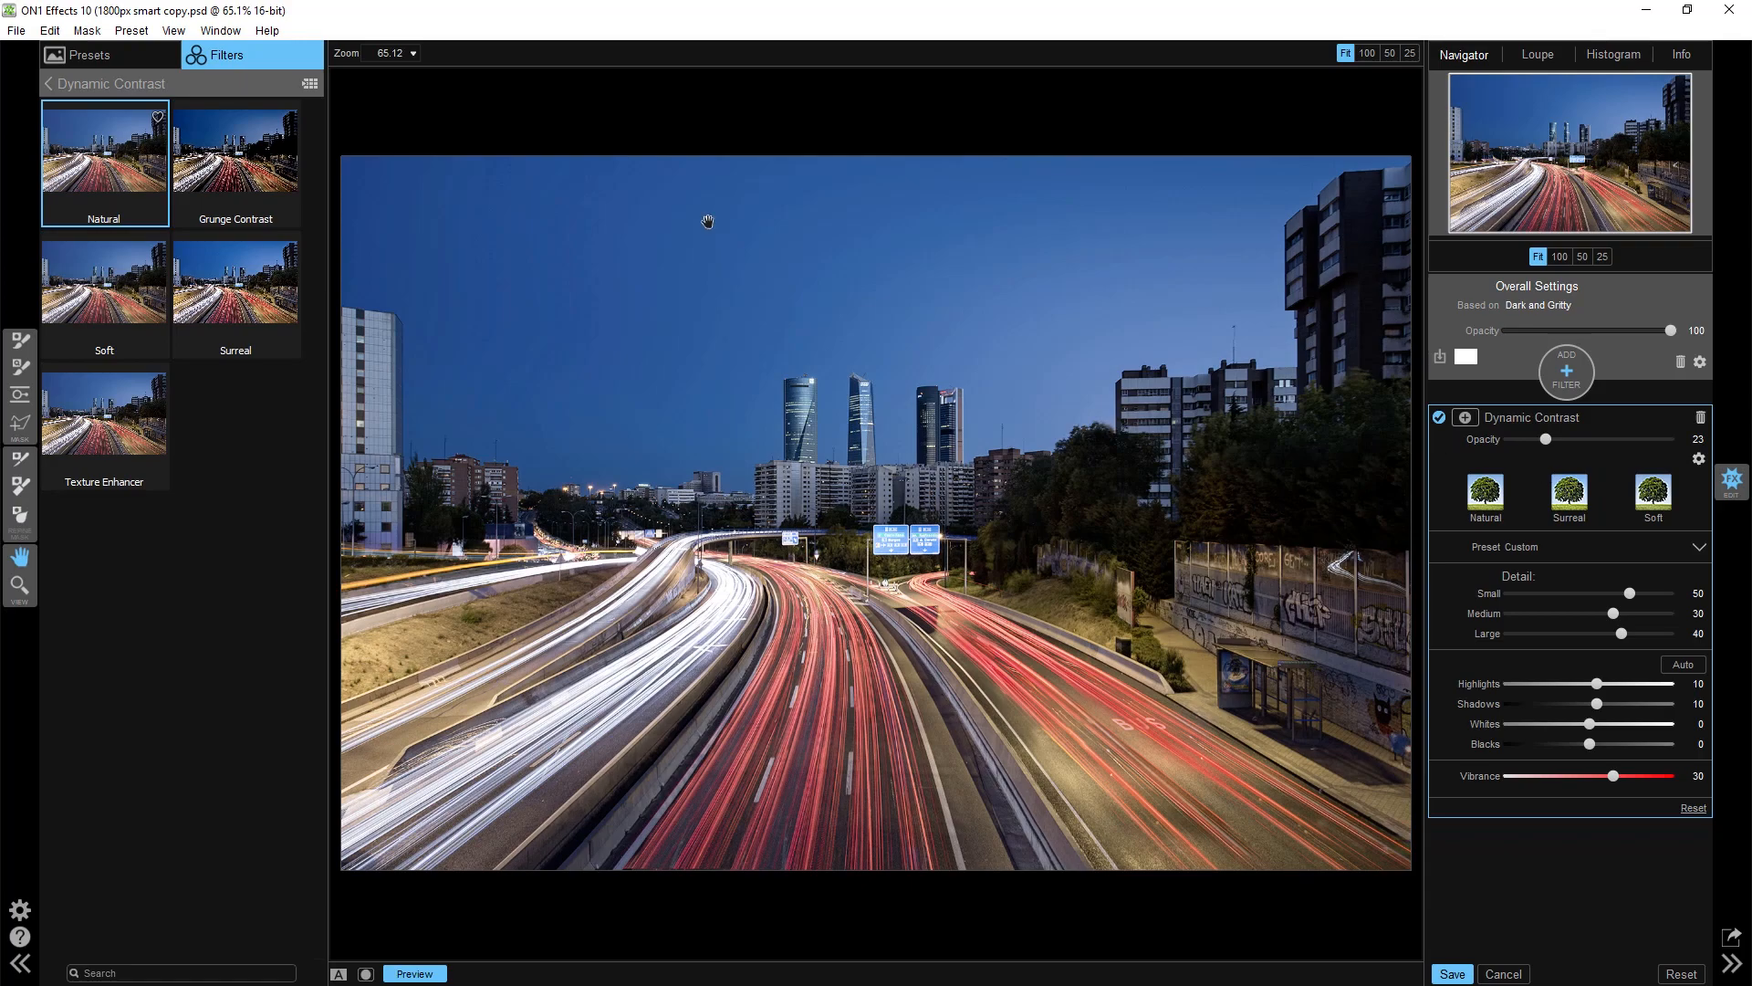
Step: Apply the Clean Lines preset from the Architecture category and collapse its filter settings to show the filter stack
click(96, 56)
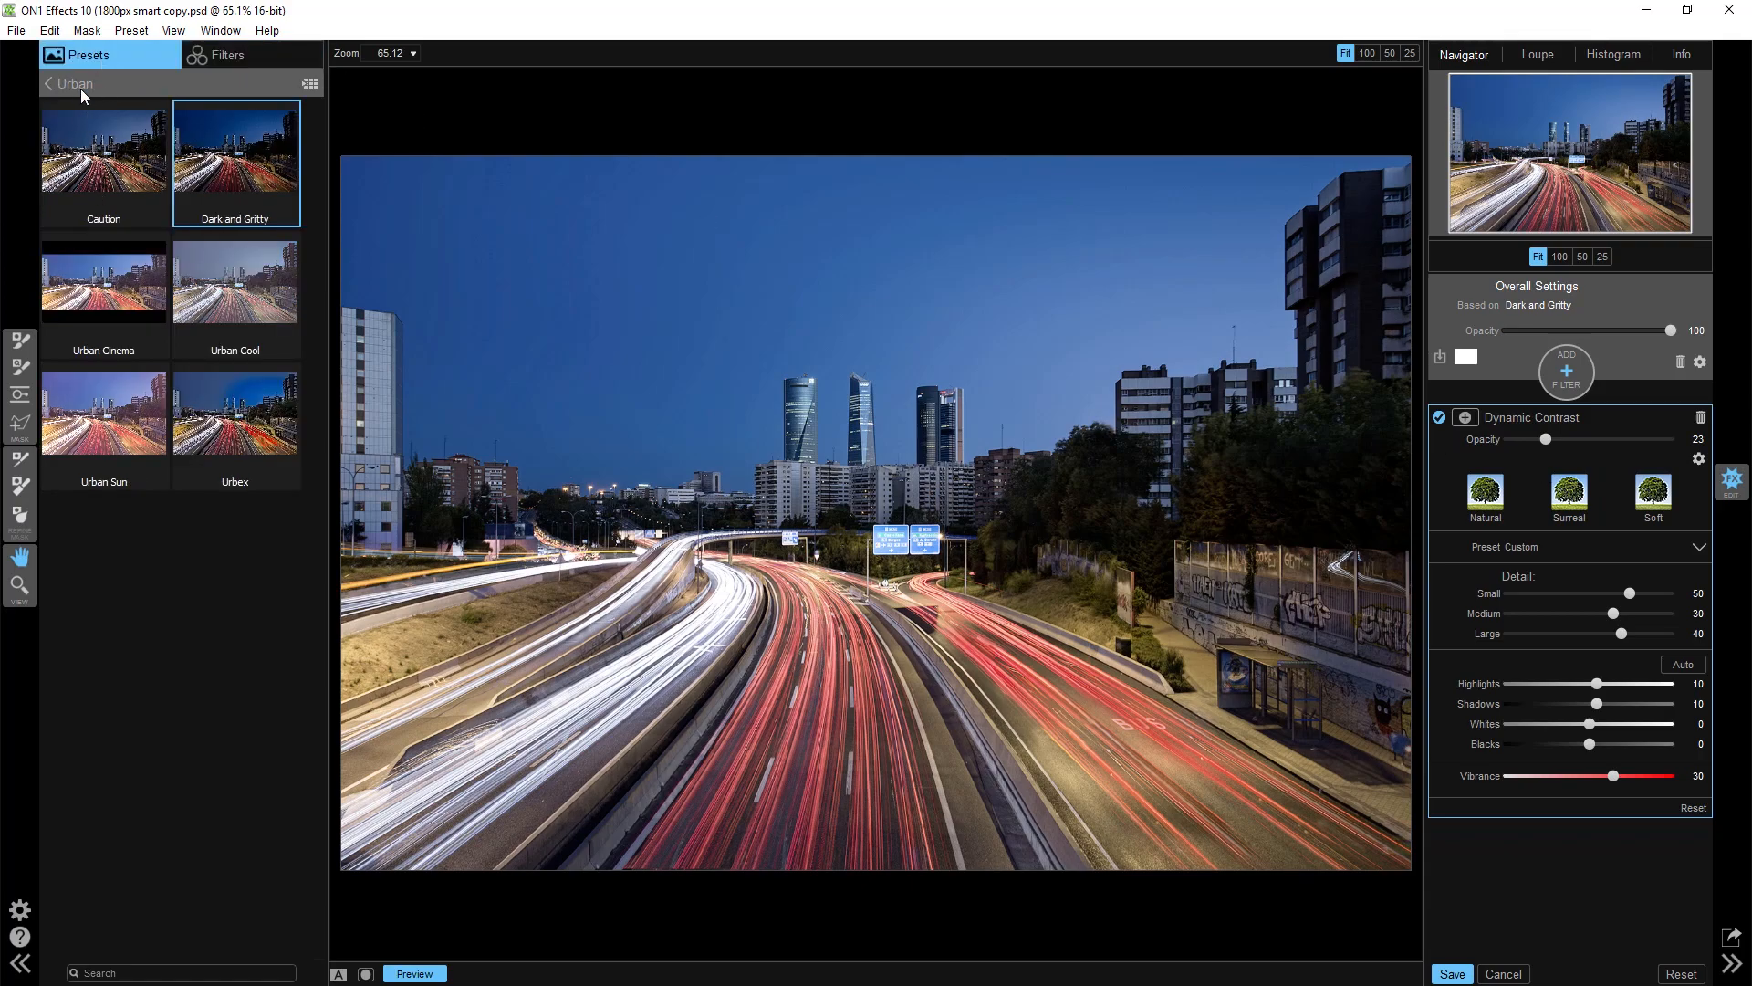
click(80, 87)
click(78, 115)
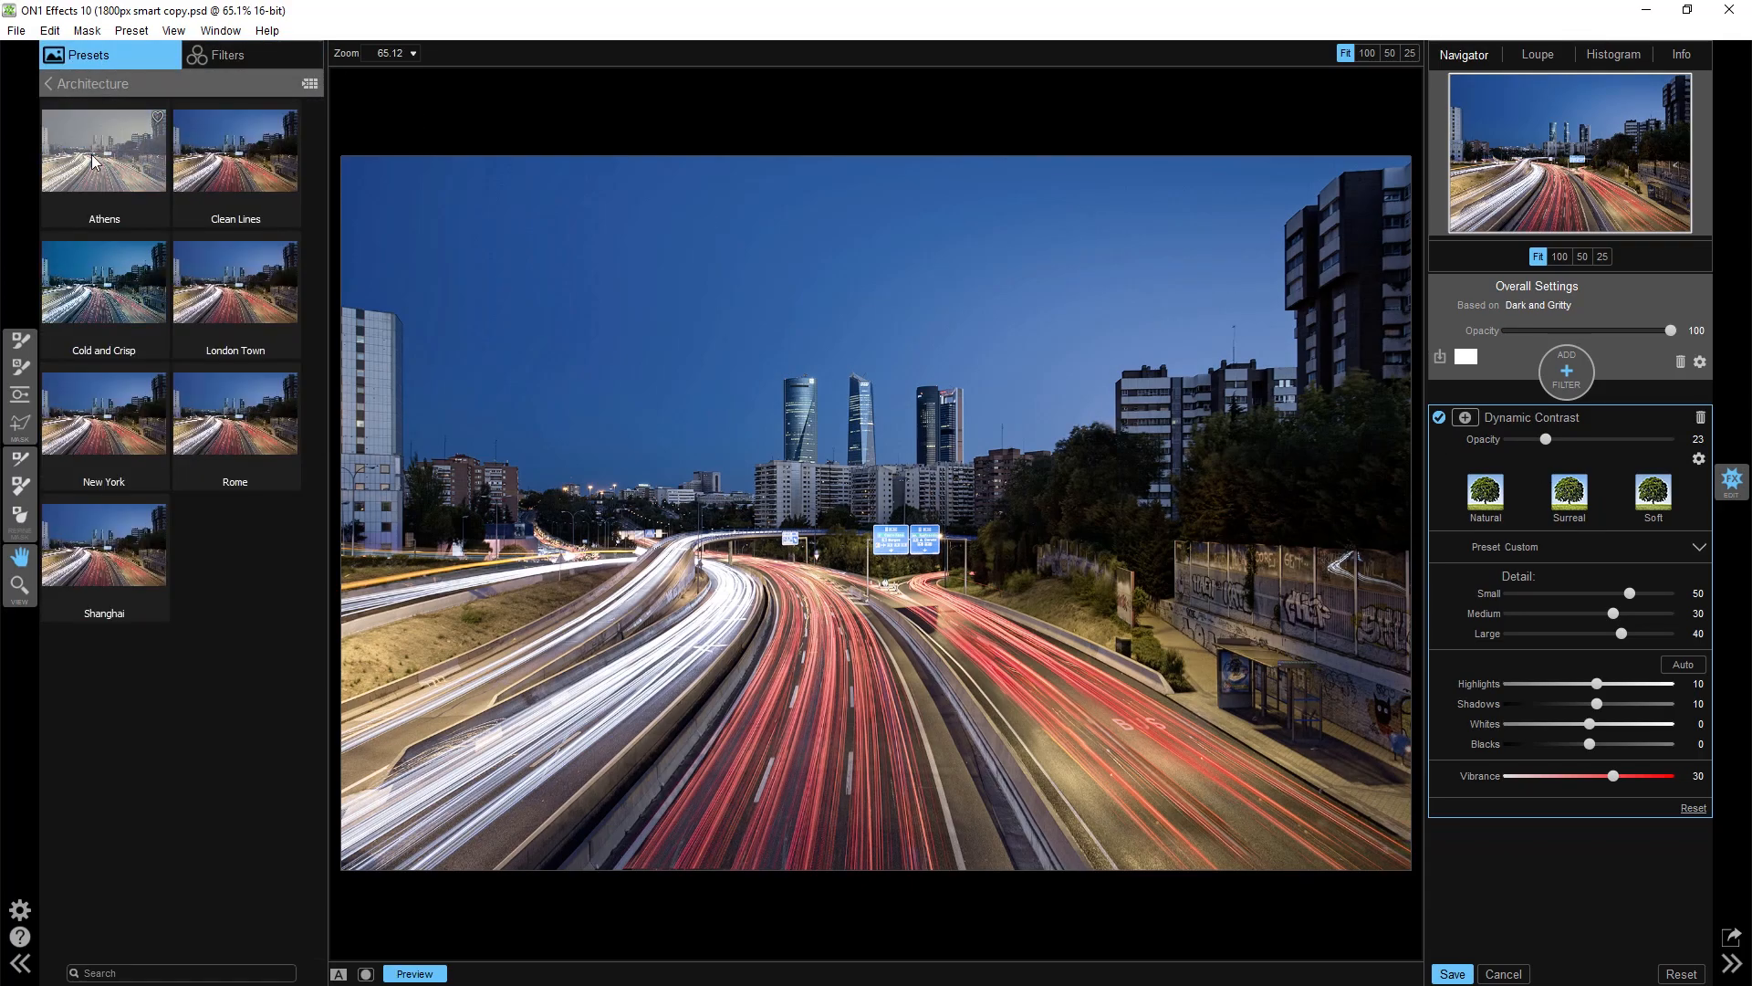
click(226, 181)
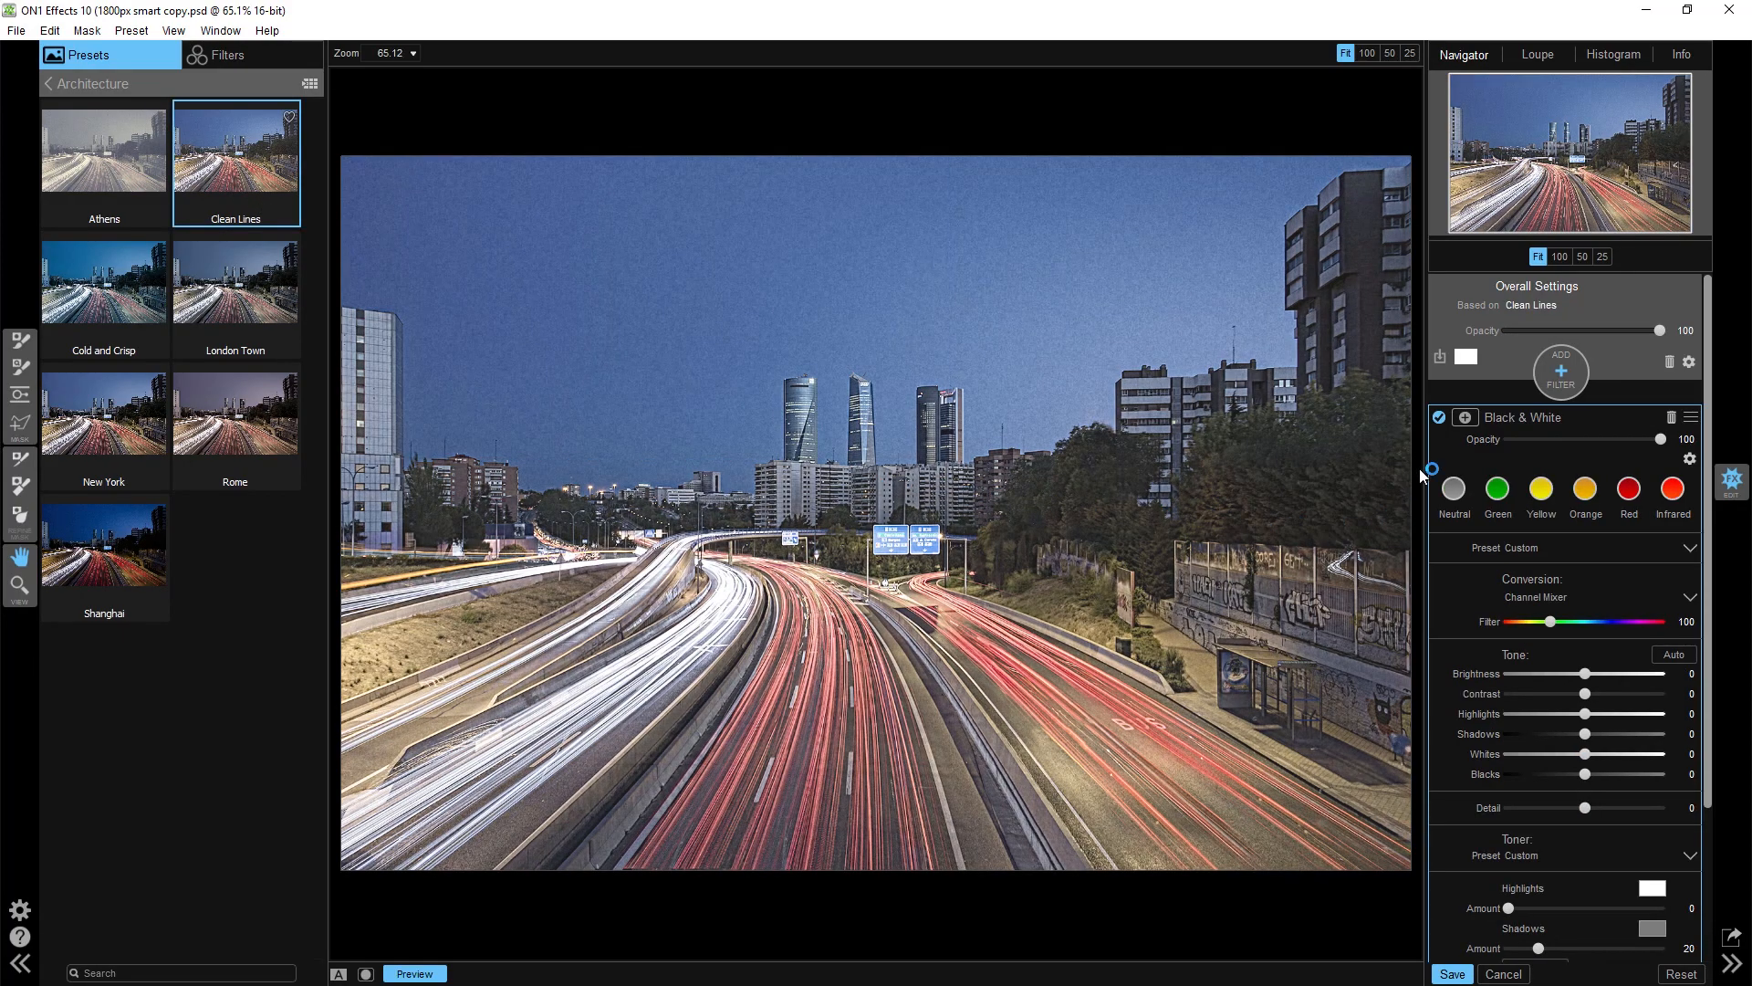
click(1599, 420)
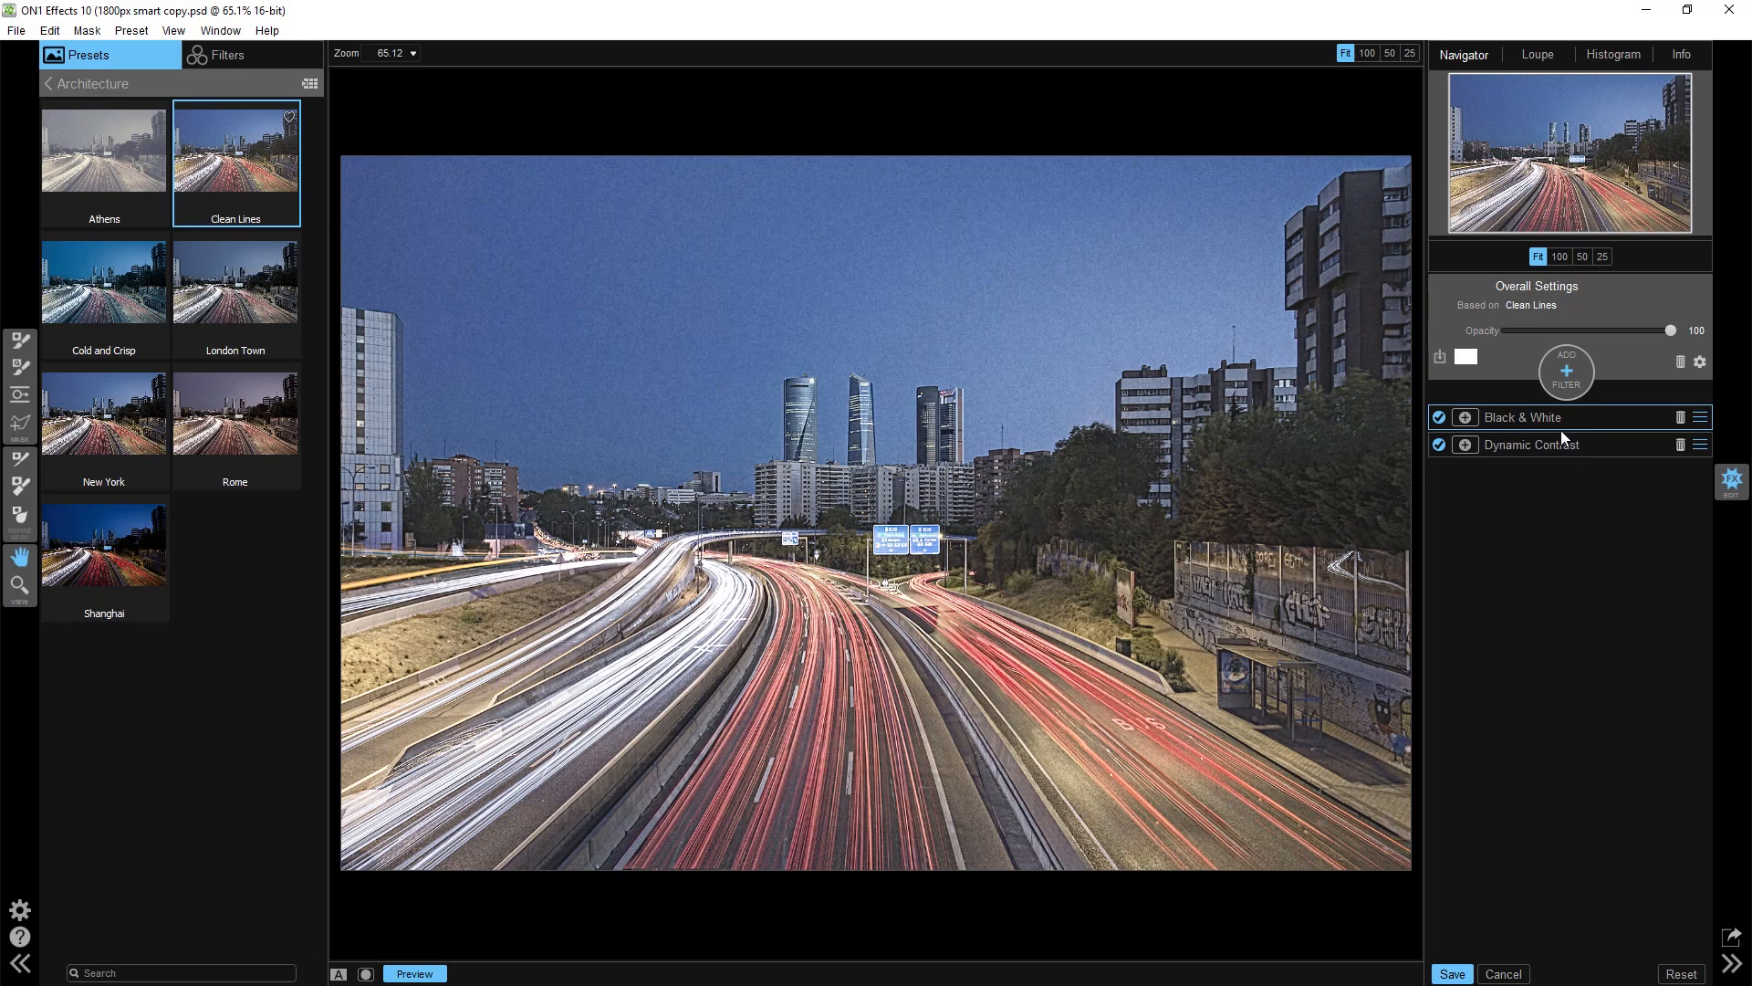
Step: Compare the Clean Lines look with the original, and examine what the Dynamic Contrast and Black & White filters each contribute
click(420, 973)
click(420, 974)
click(423, 975)
click(1438, 447)
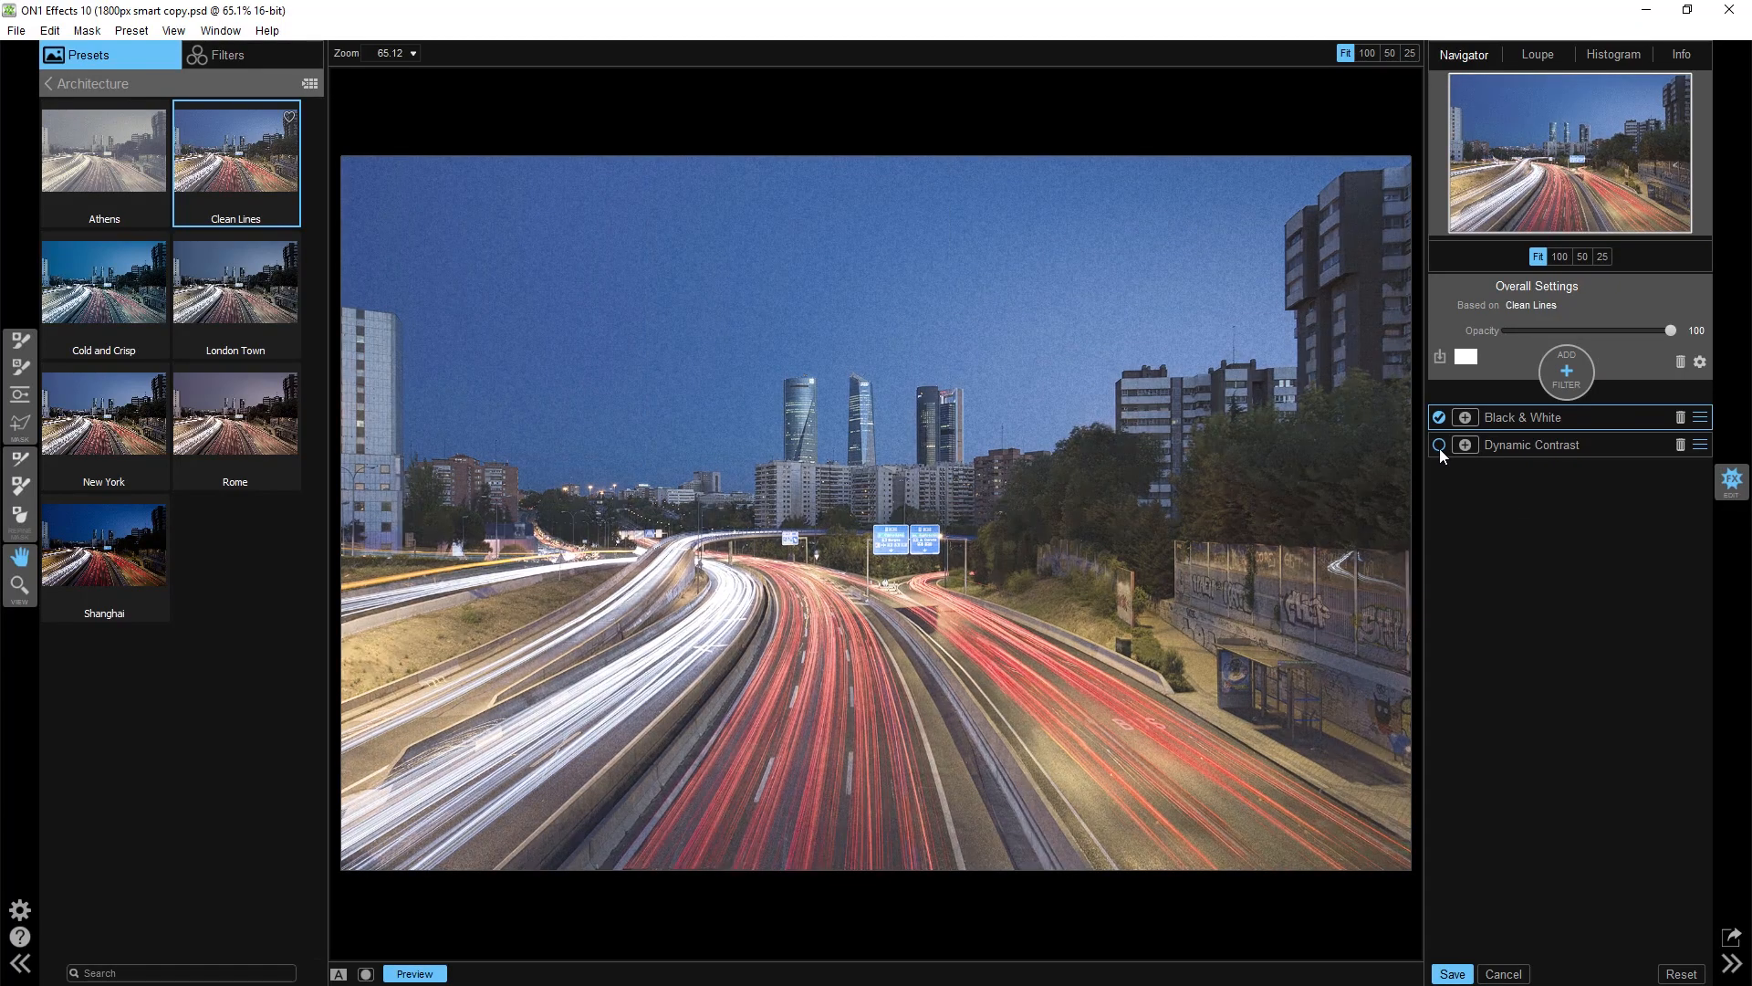
click(1440, 445)
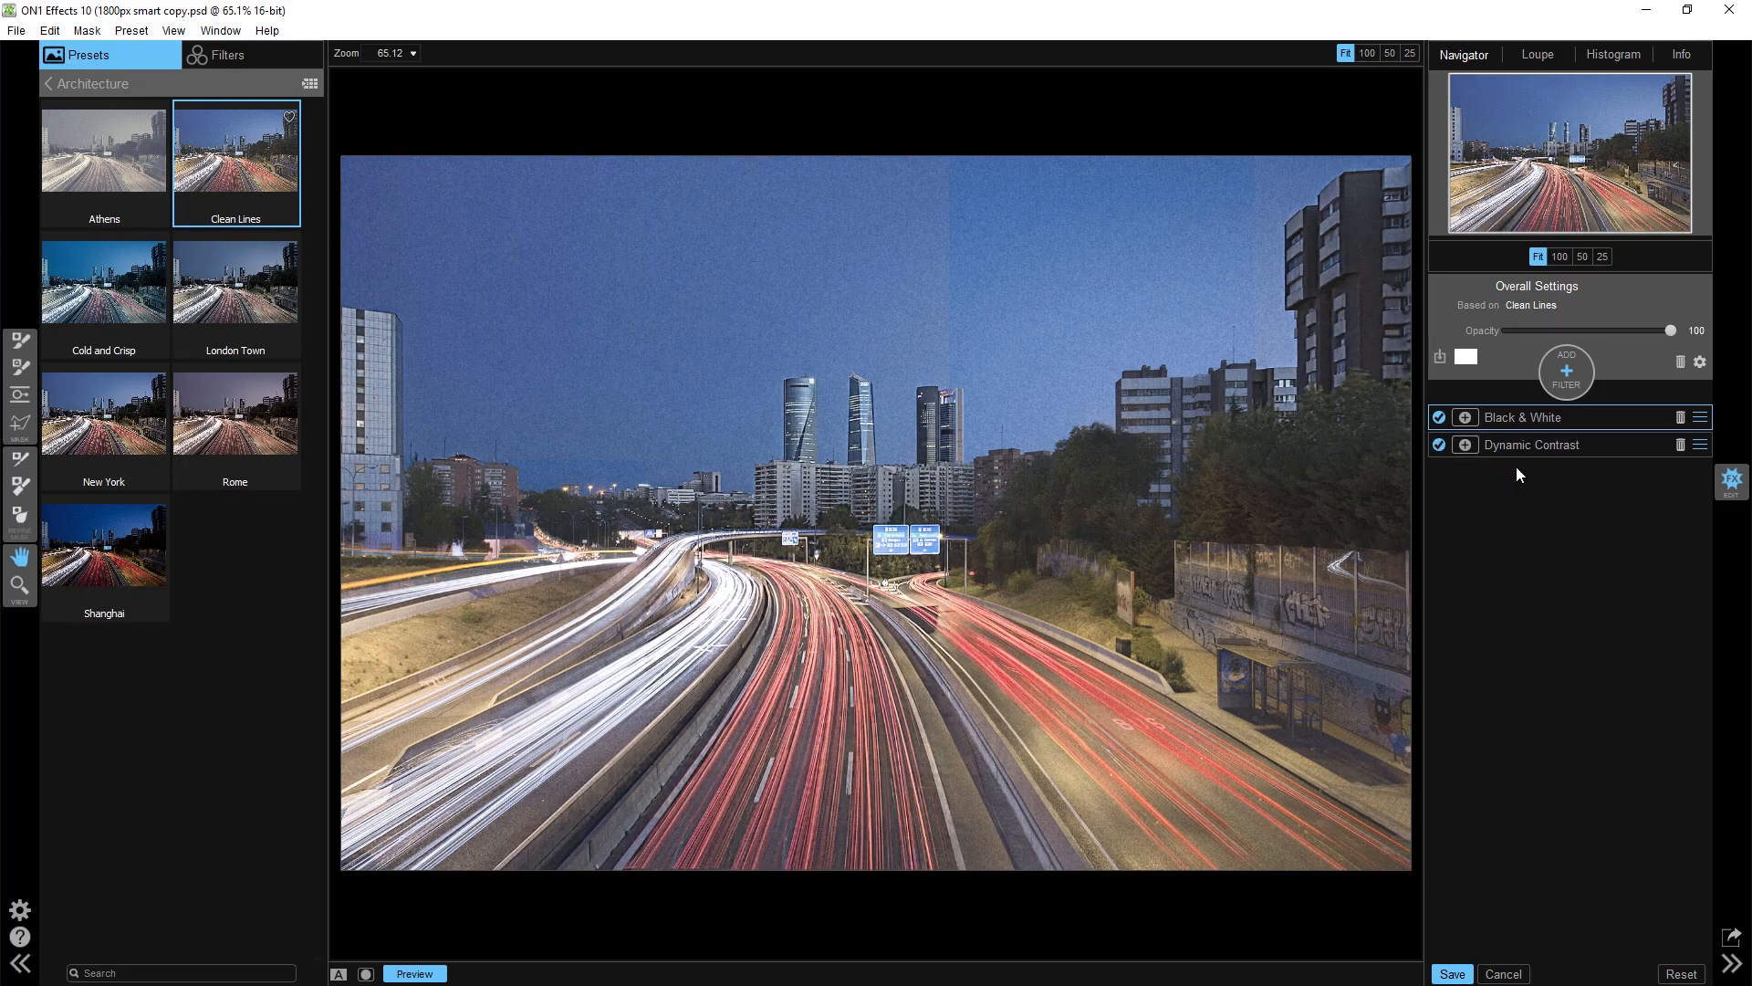
click(1439, 420)
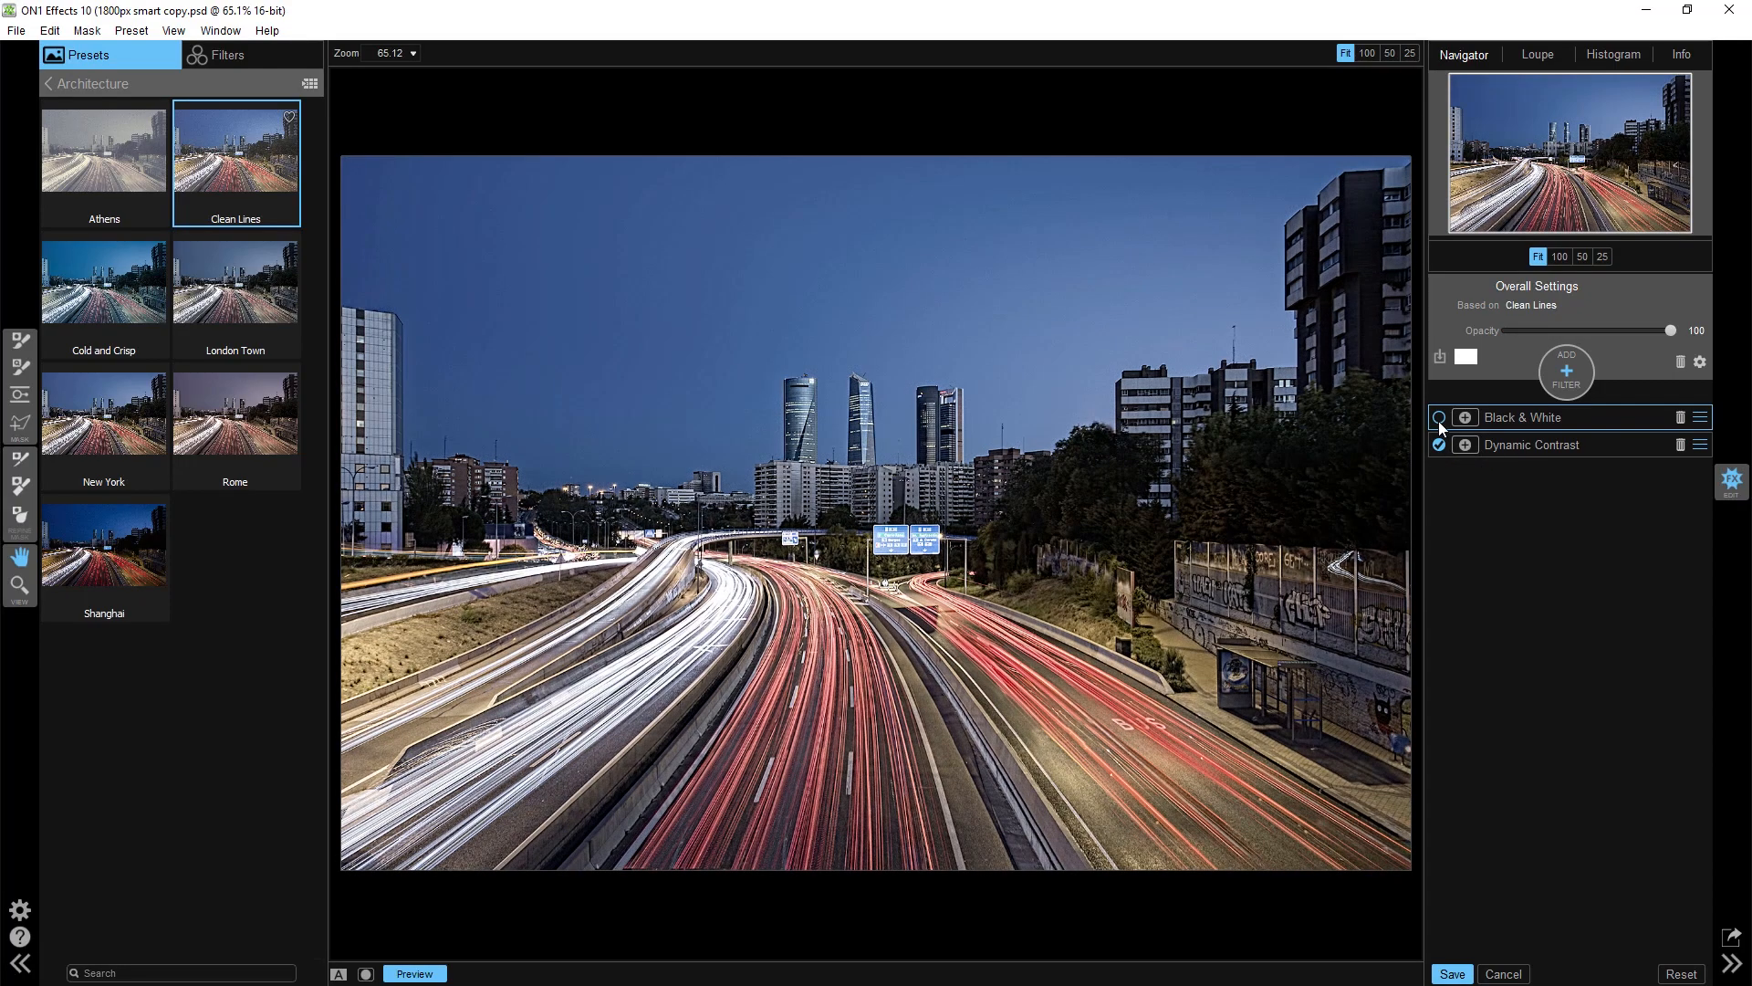
click(1439, 420)
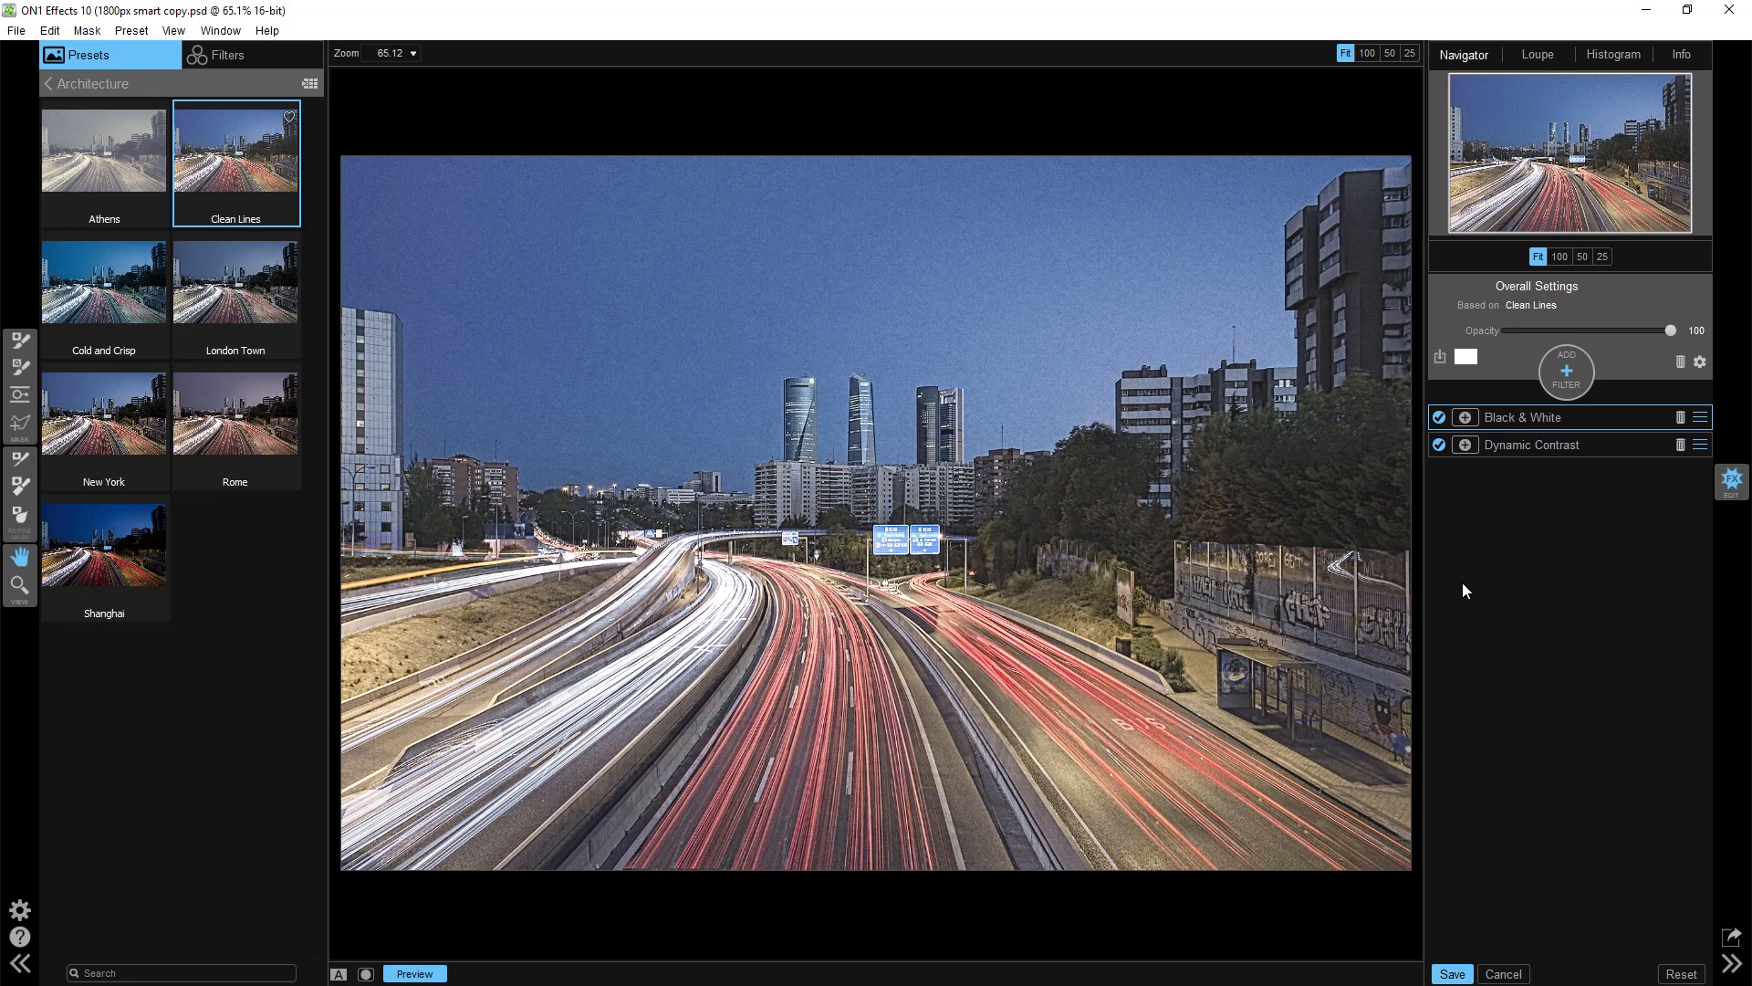
click(1438, 416)
click(1439, 418)
Step: Remove the Black & White filter and set the Dynamic Contrast detail to Small 5, Medium 8 and Large 8
click(235, 59)
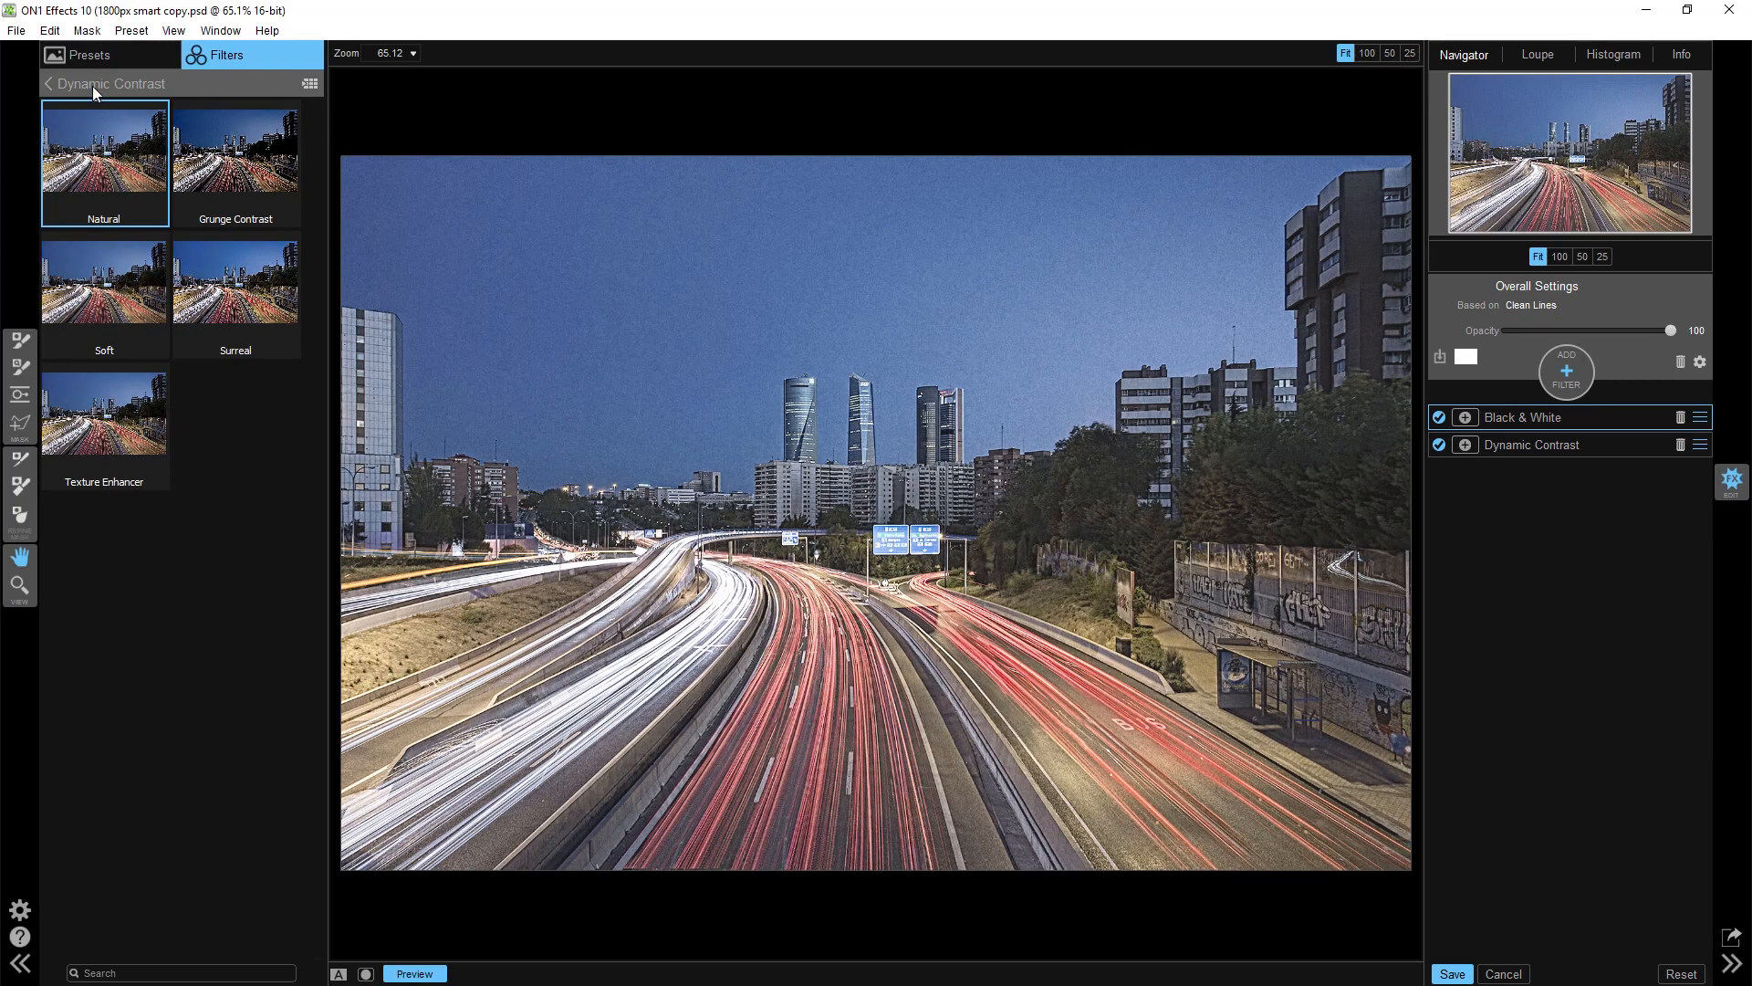
click(1682, 418)
click(1693, 592)
text(5)
key(Tab)
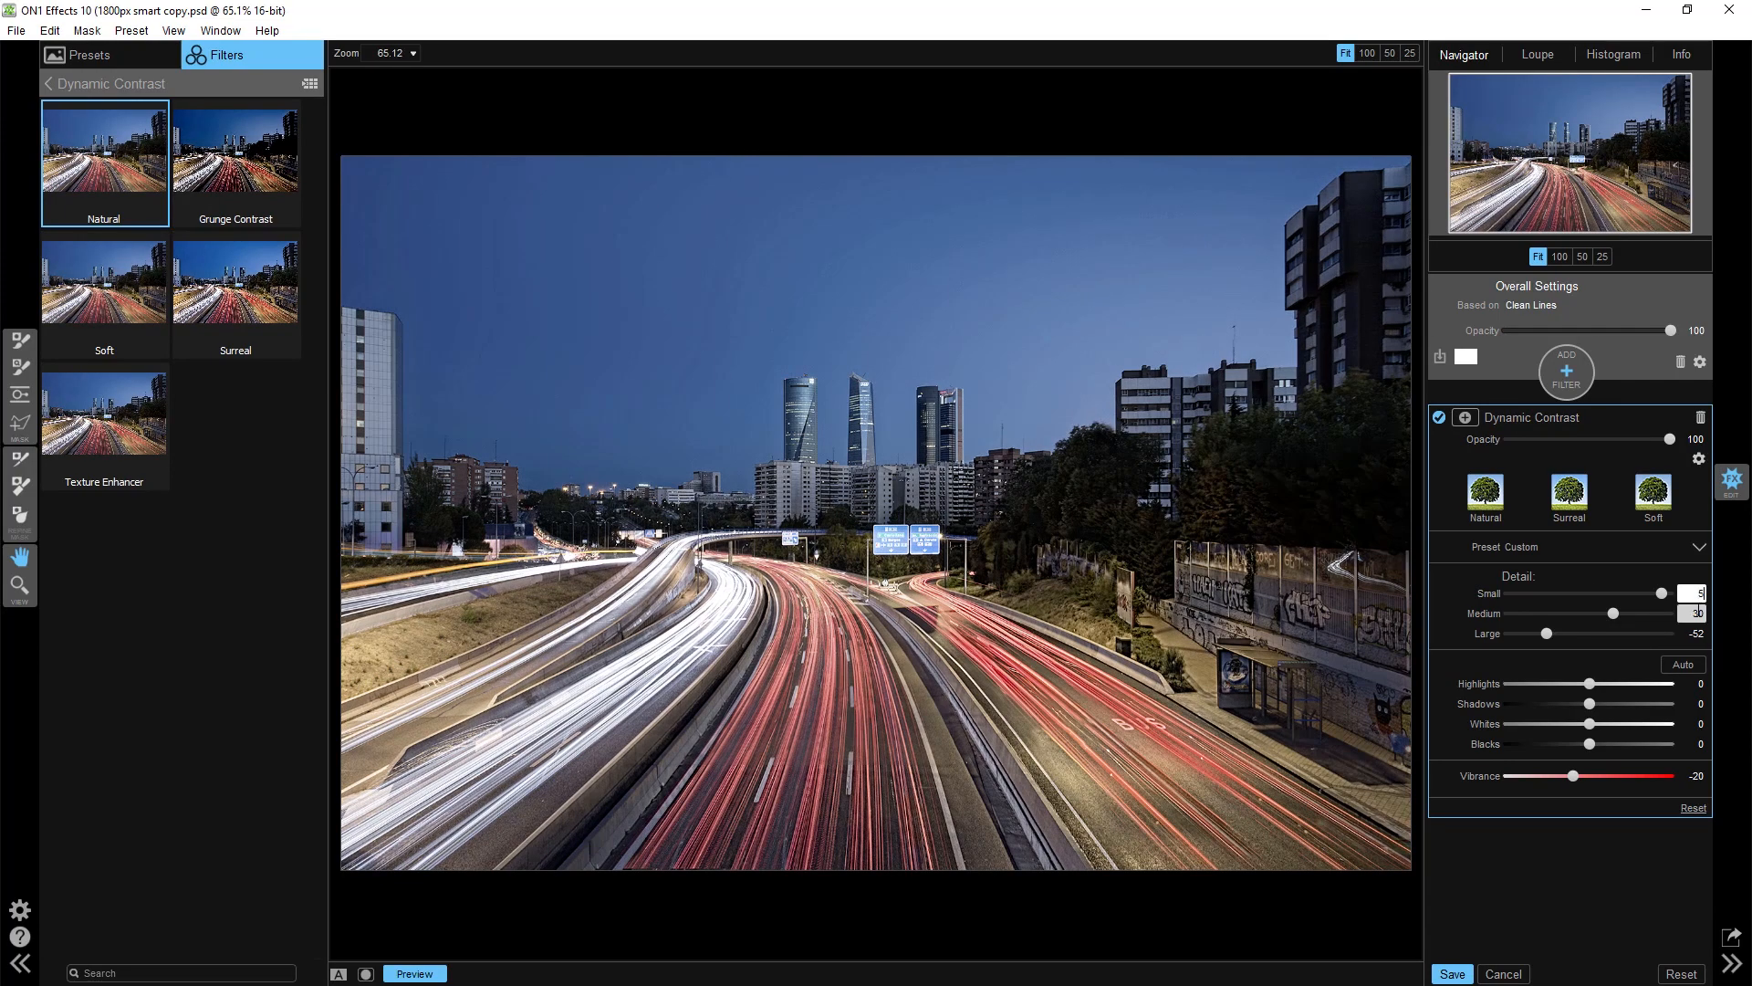
text(8)
click(1696, 633)
text(8)
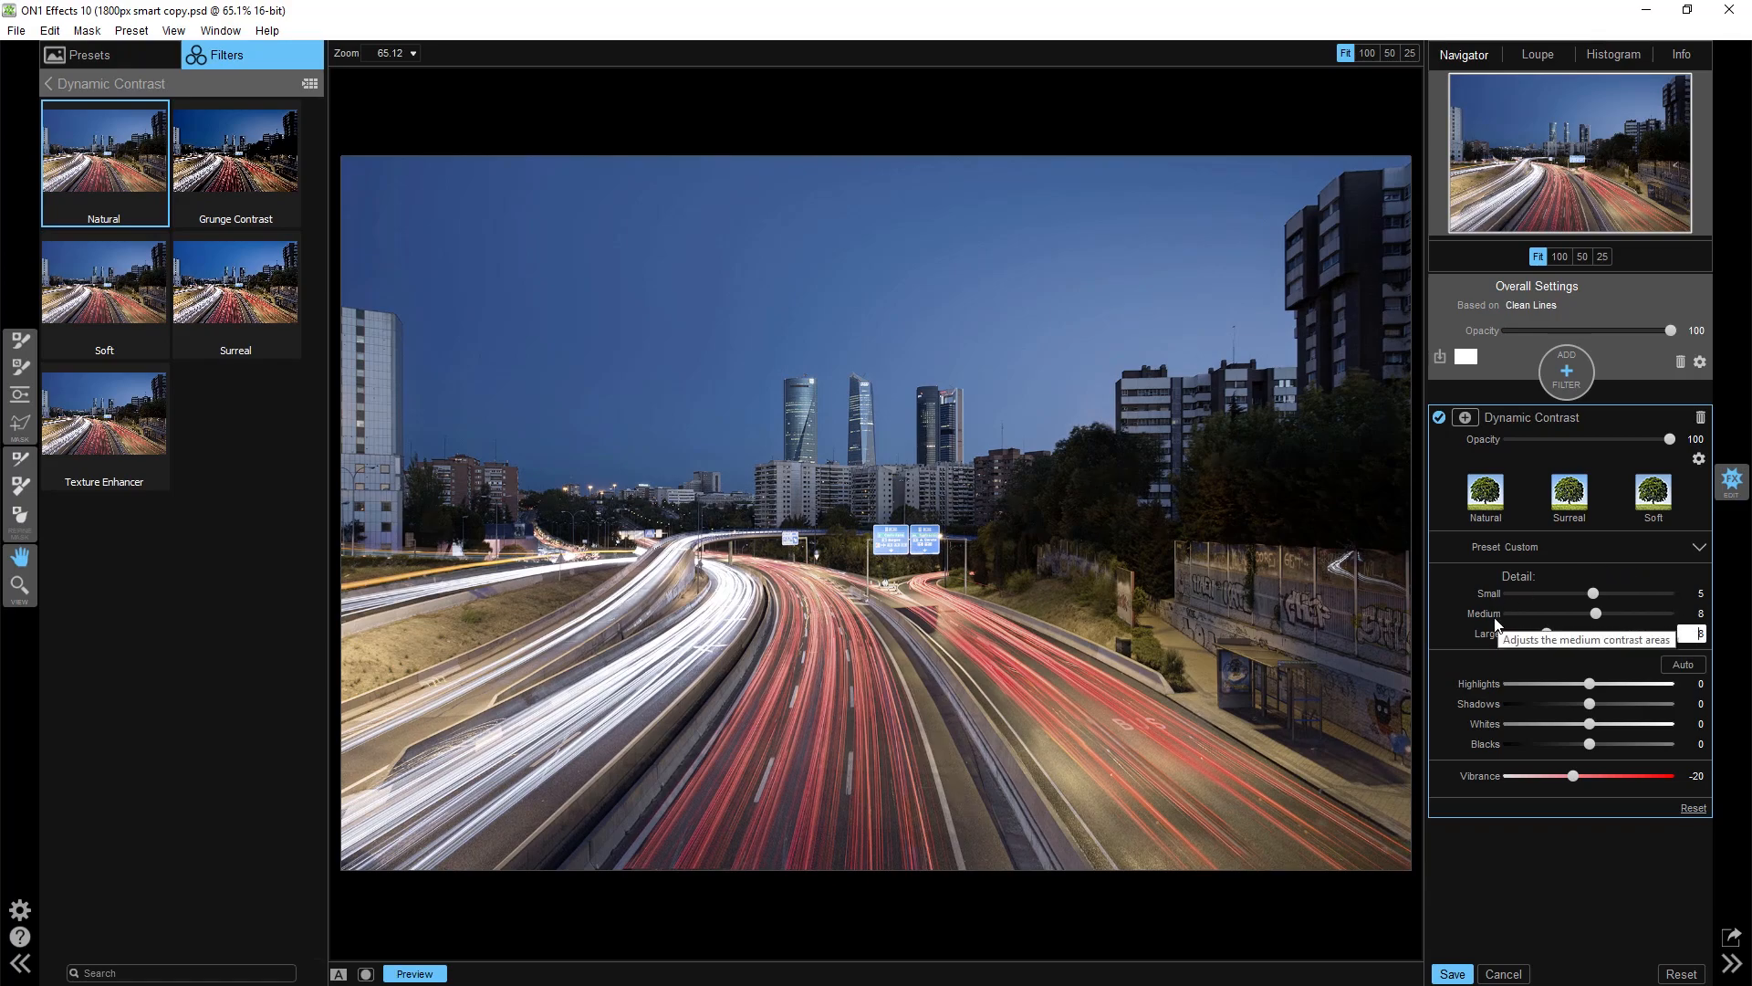
Step: Paint Dynamic Contrast out in a zigzag stroke across the photo with a size 200 masking brush and show the mask
click(1465, 418)
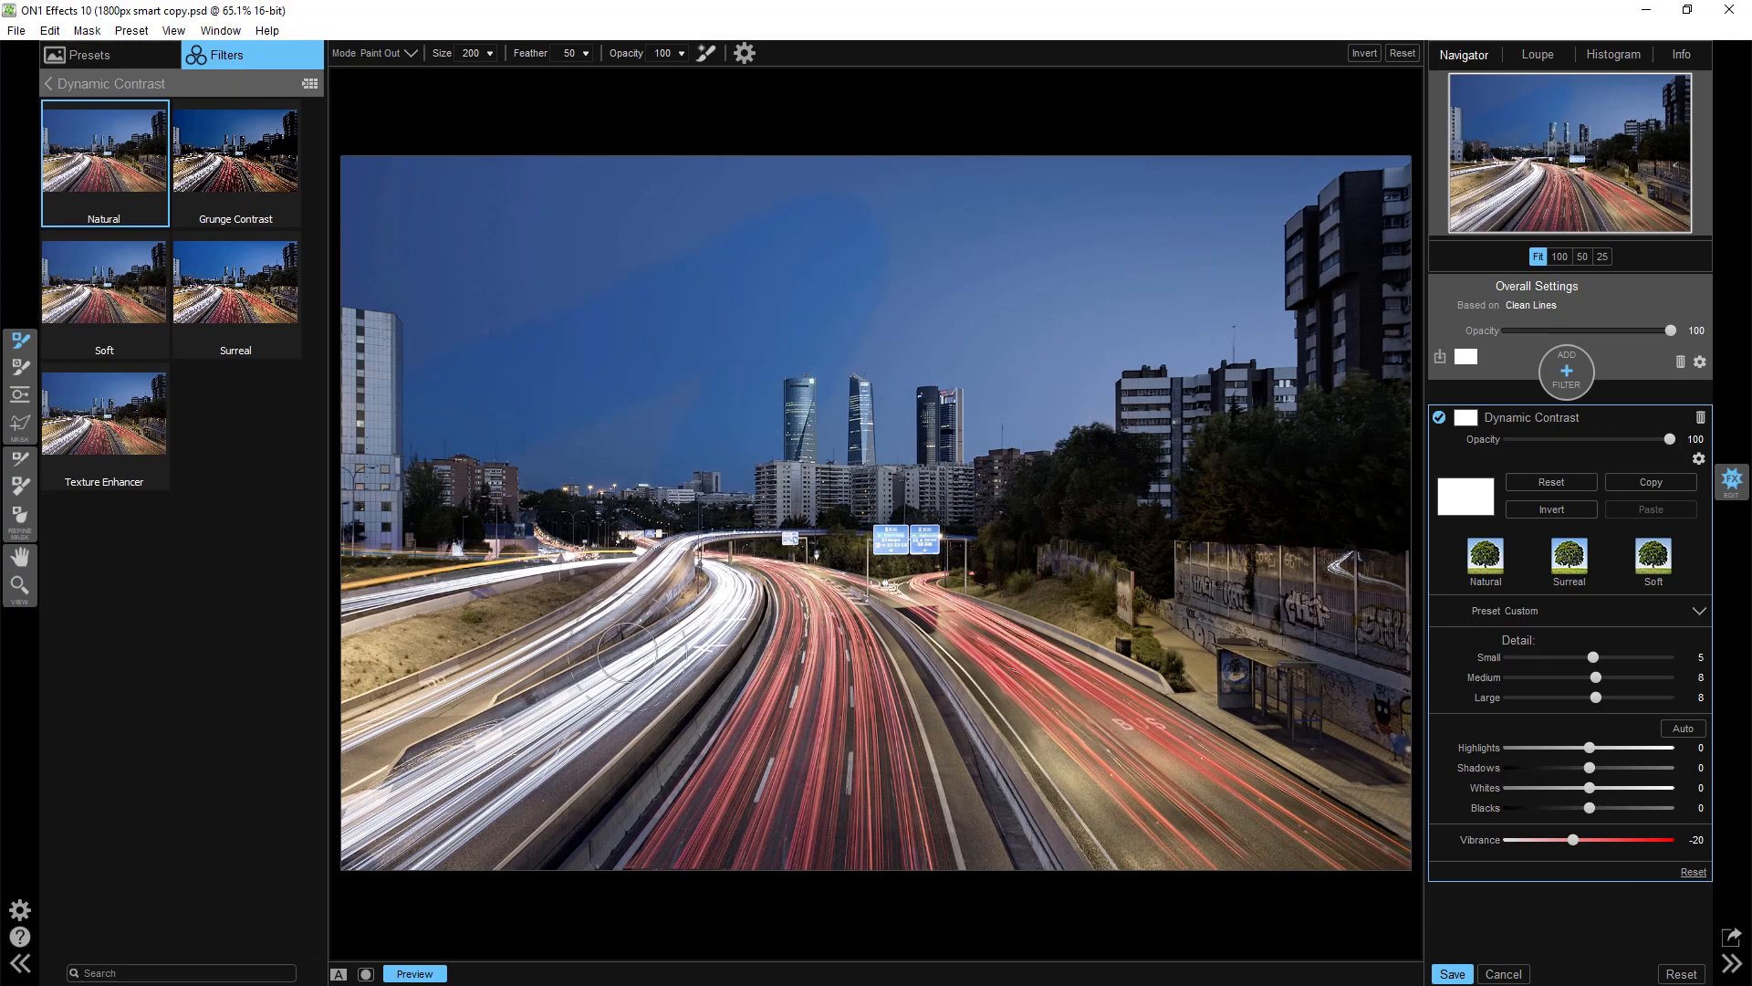
drag(1161, 666, 1143, 799)
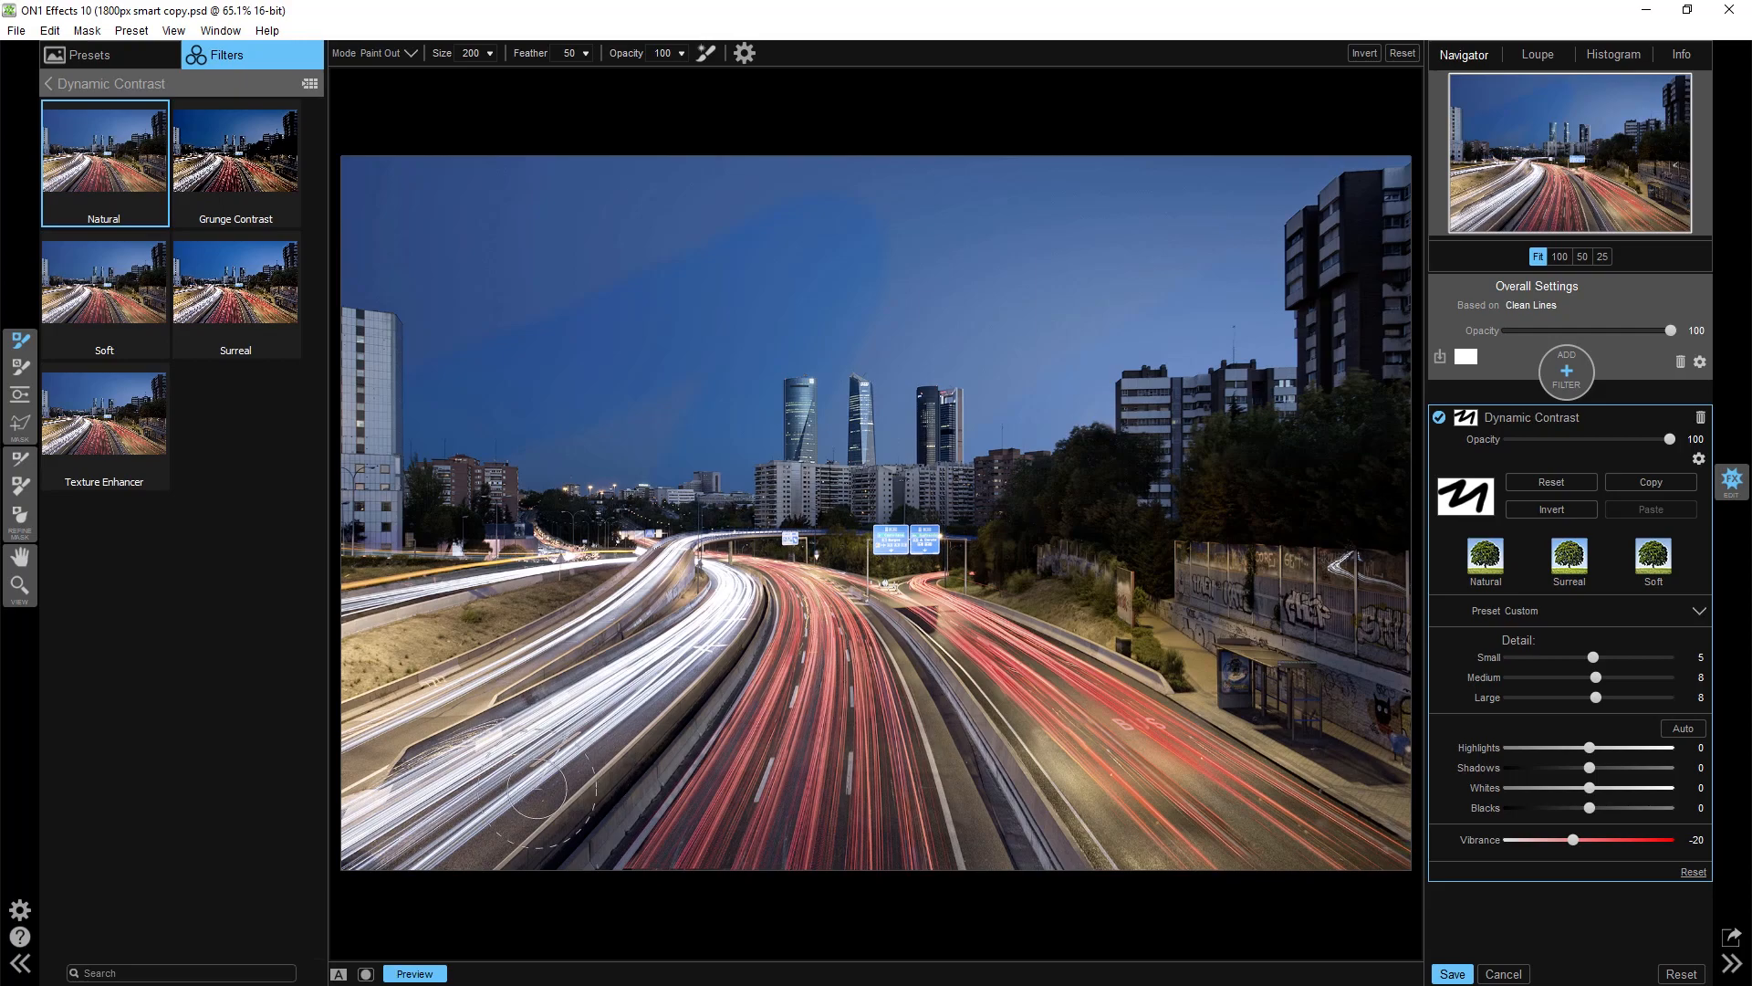
click(366, 974)
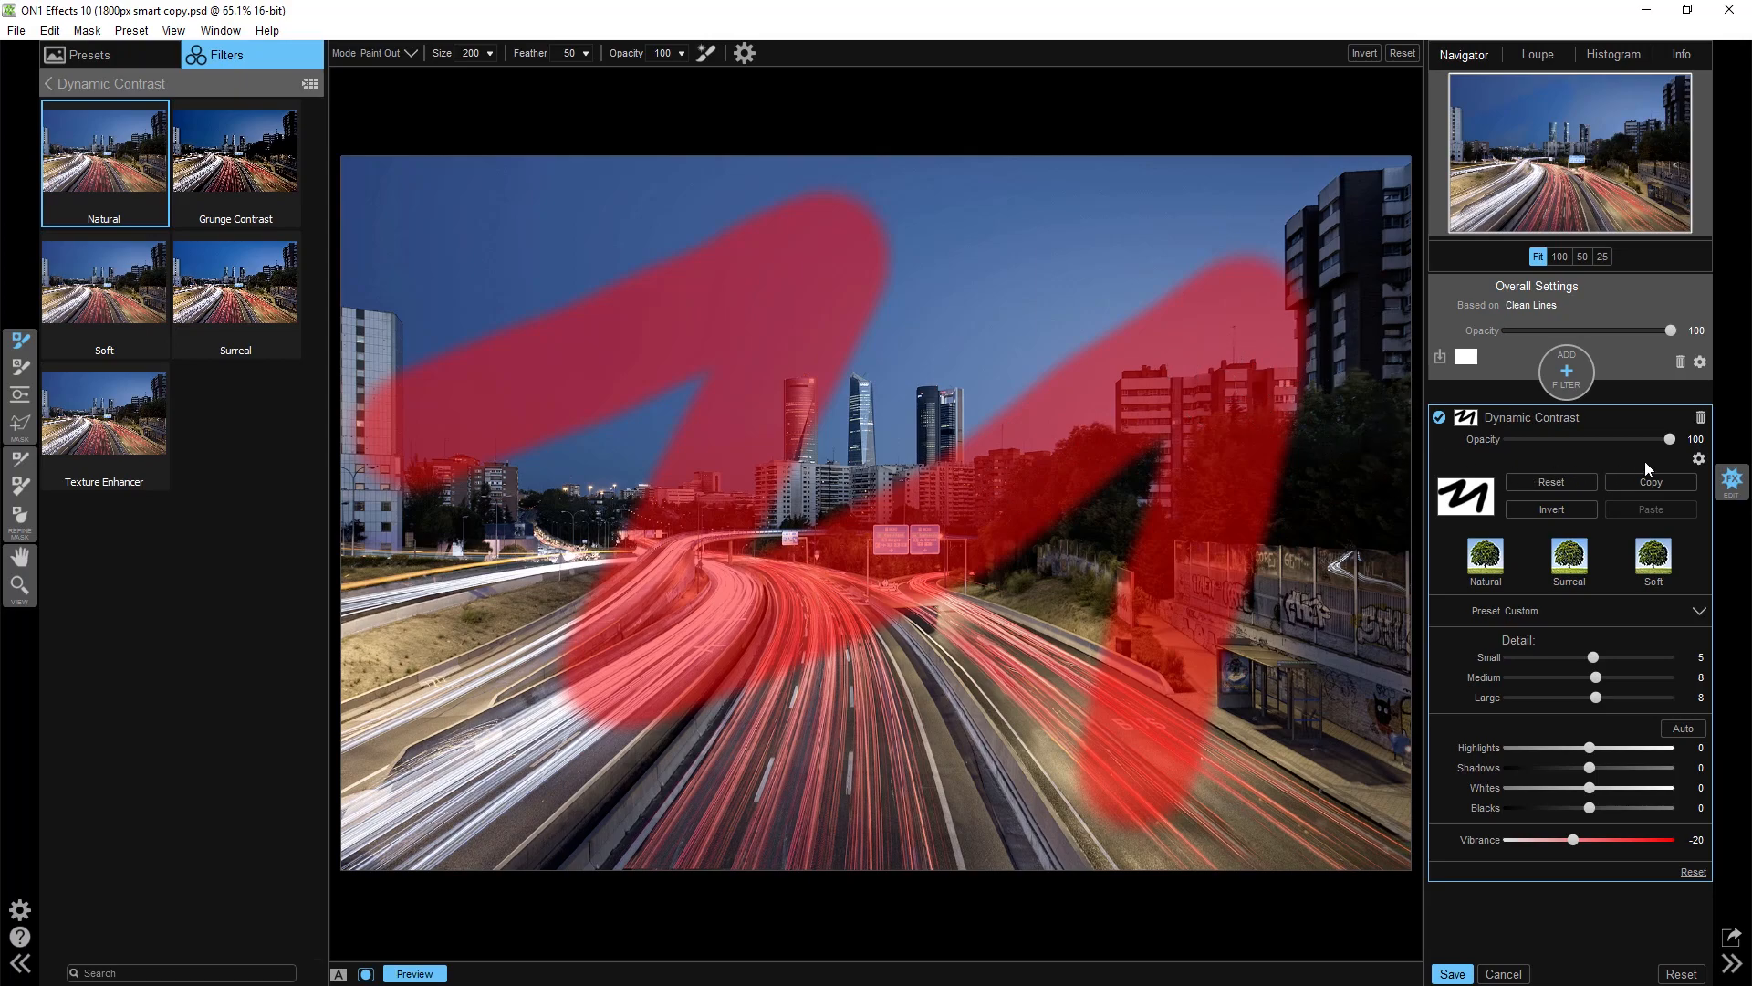
Step: Change the mask view mode to Grayscale and check the painted mask against the photo
right_click(1472, 508)
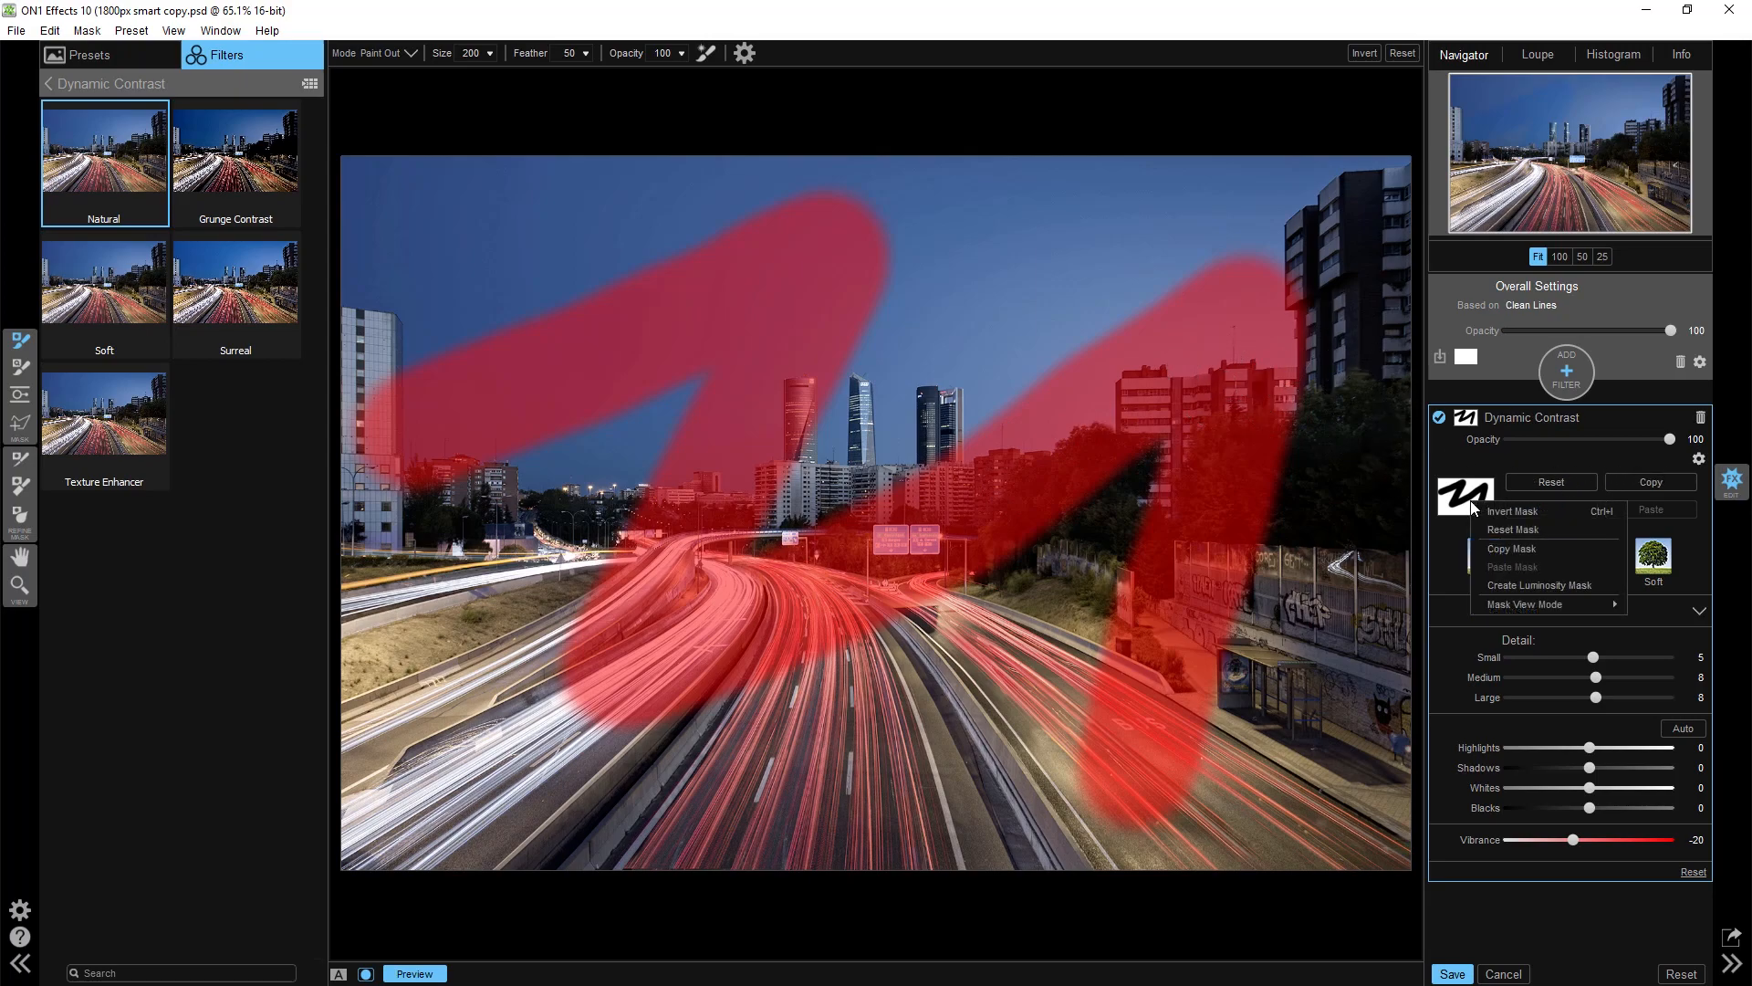
mouse_move(1542, 605)
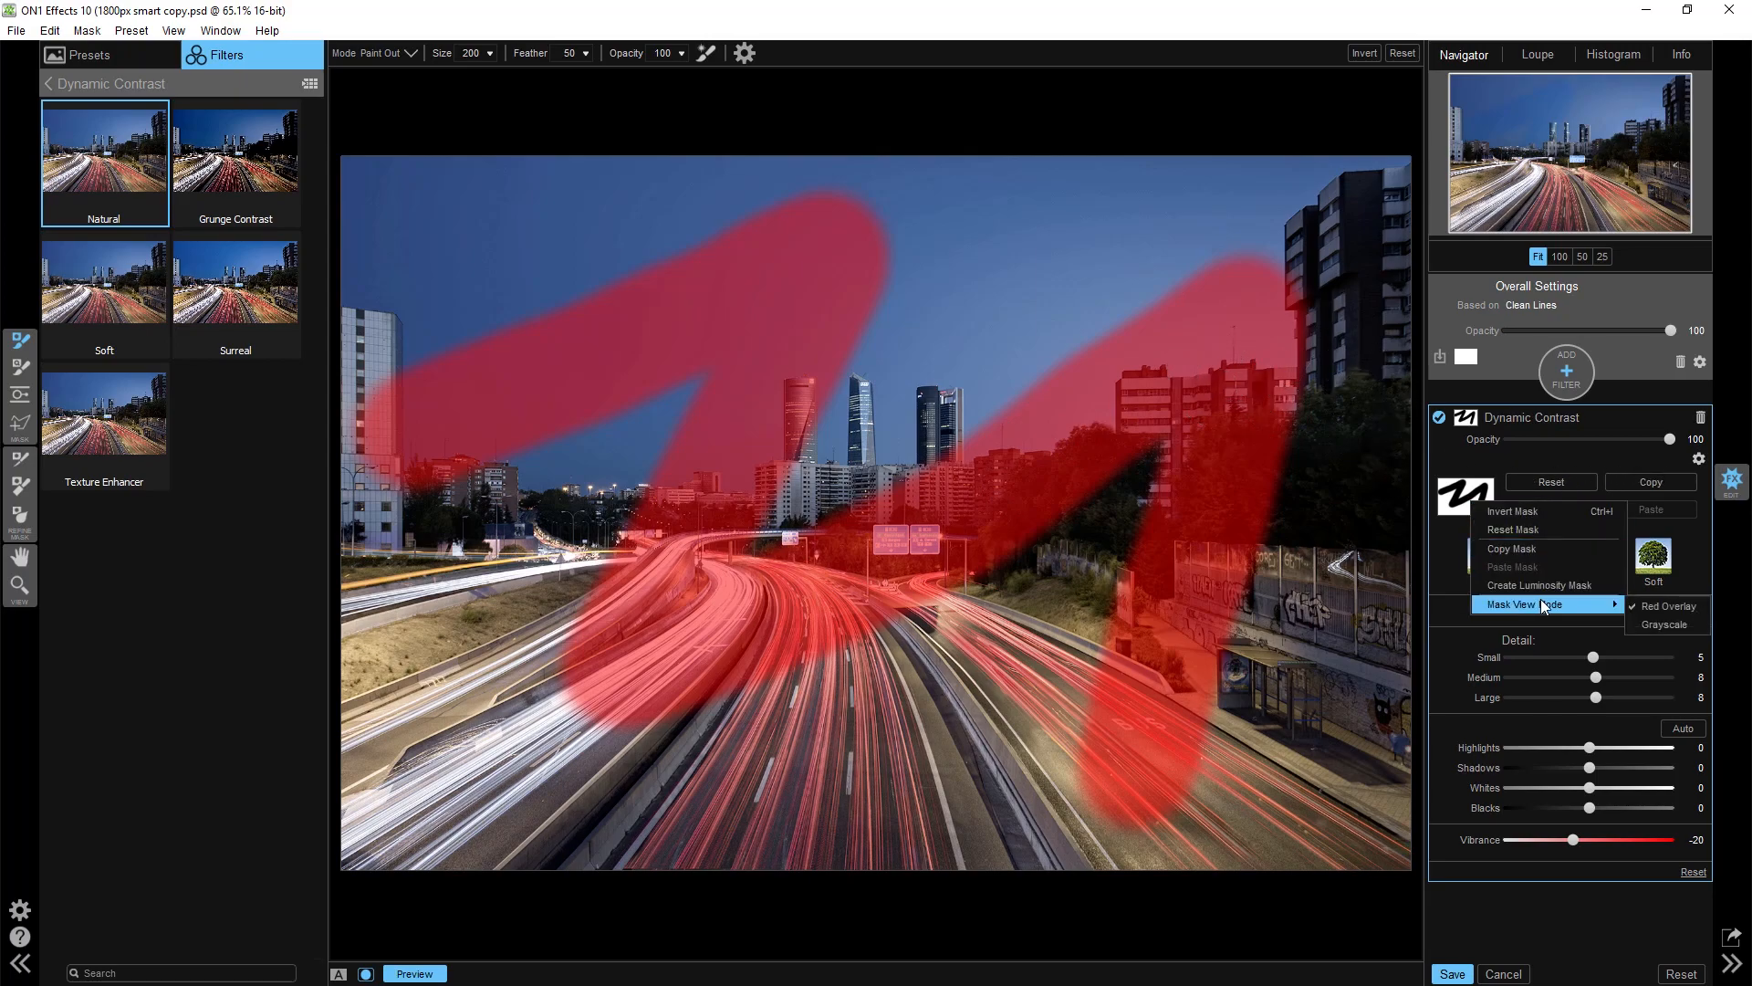
click(1654, 620)
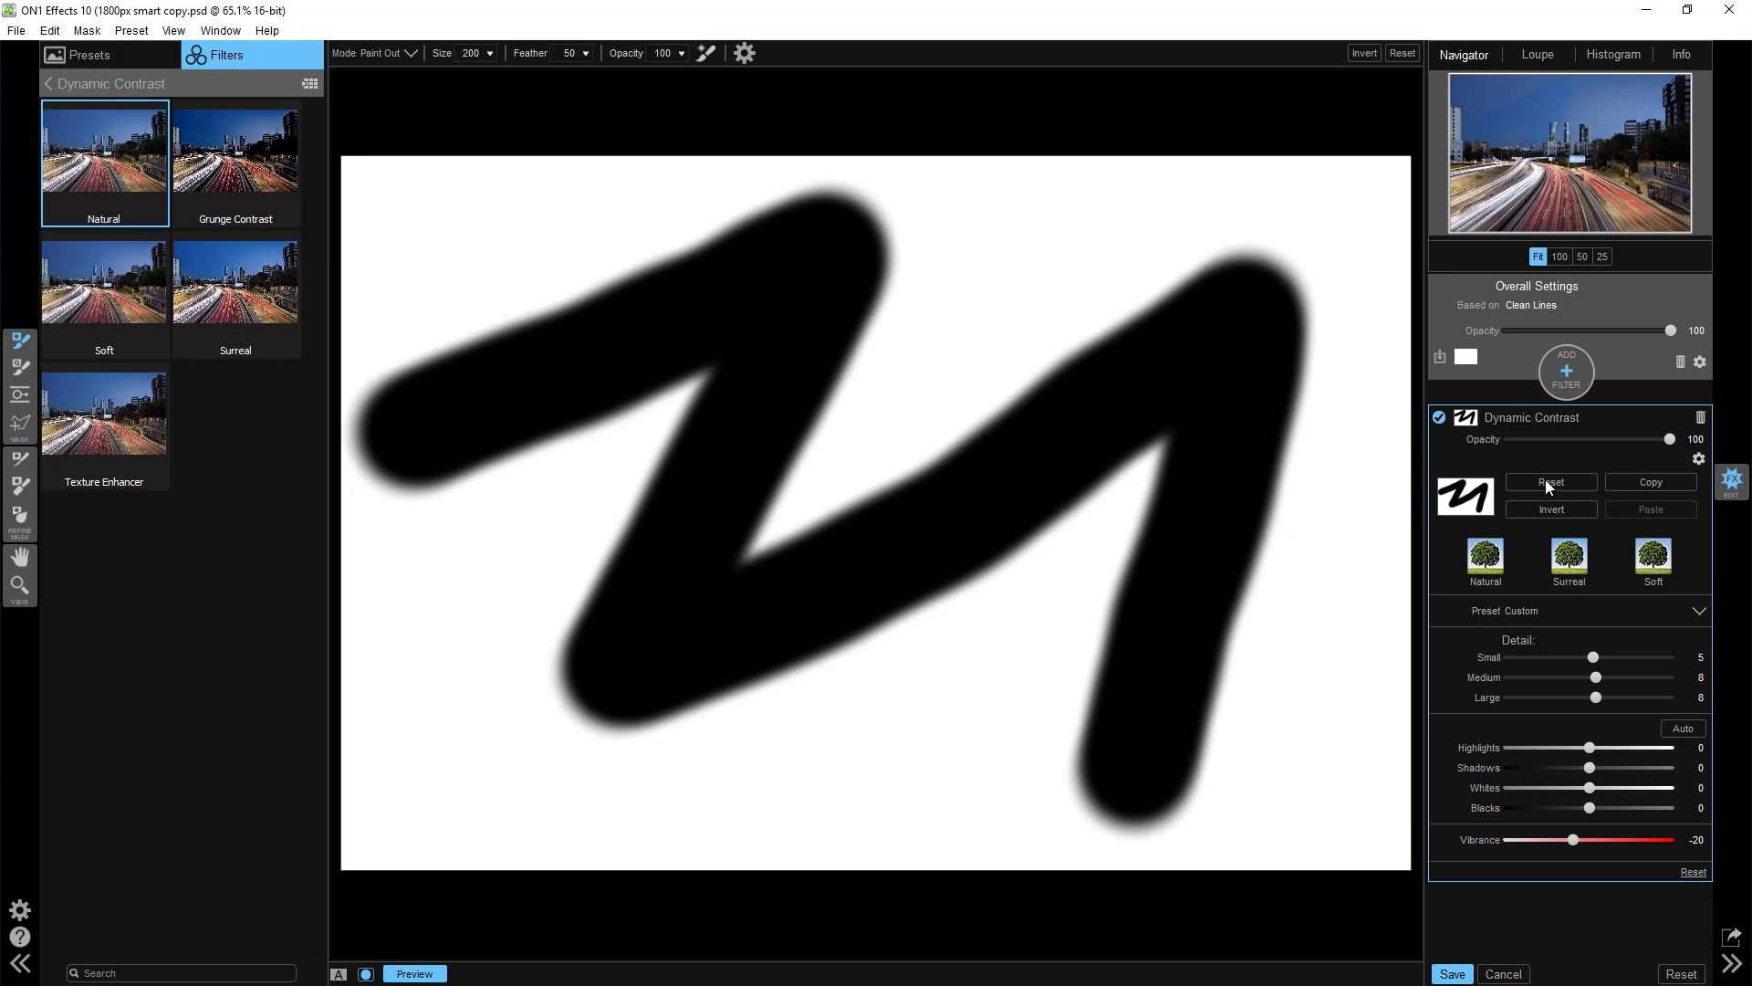
click(366, 975)
click(366, 975)
click(366, 975)
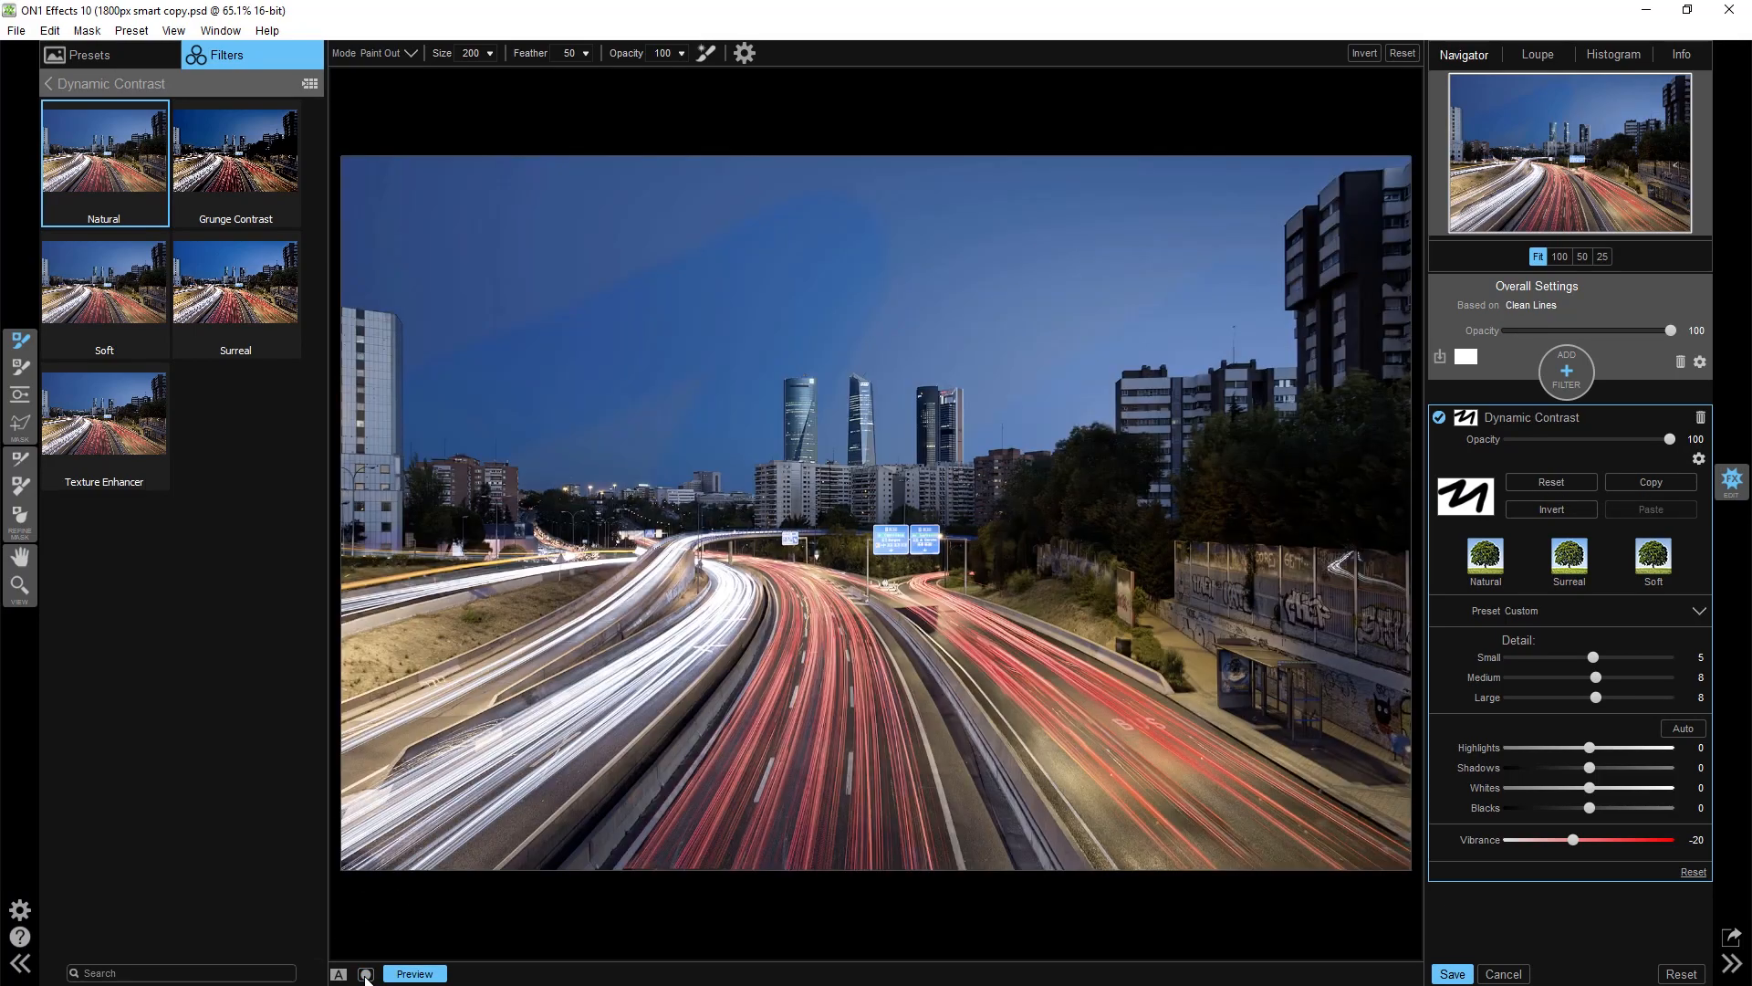
click(366, 975)
Step: Reset the Dynamic Contrast mask, test another paint-out stroke over the road while viewing the mask, and clear it again
click(1552, 483)
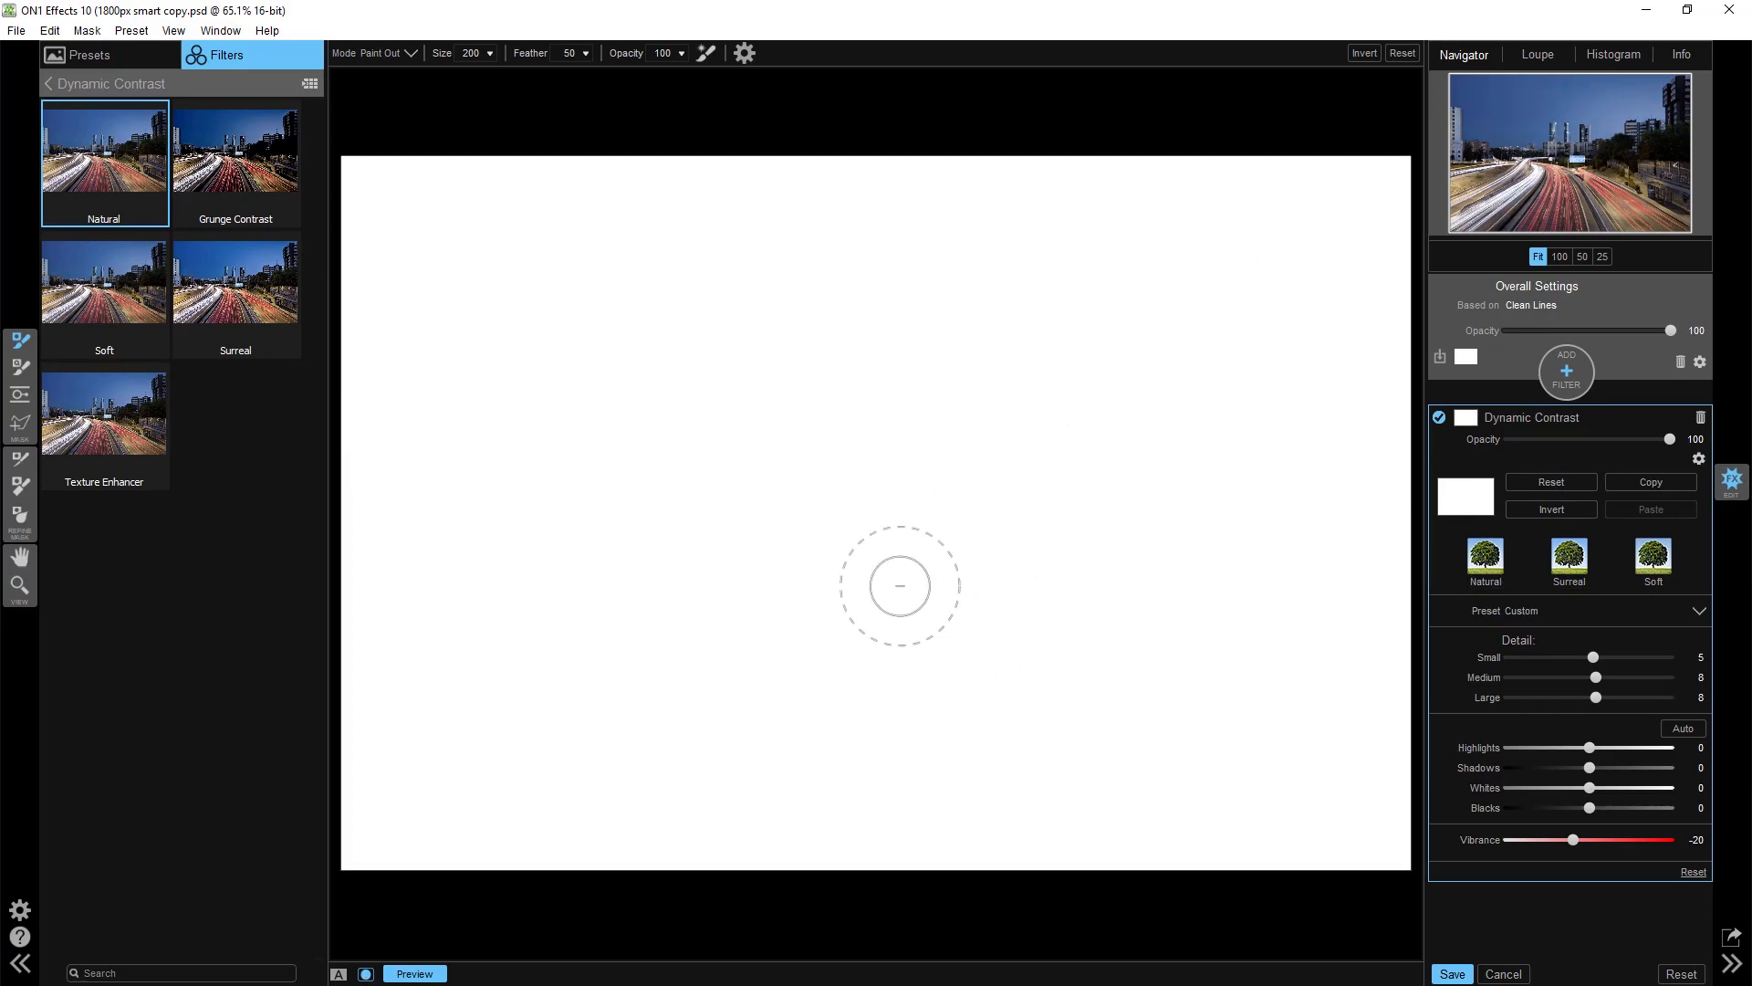
click(366, 975)
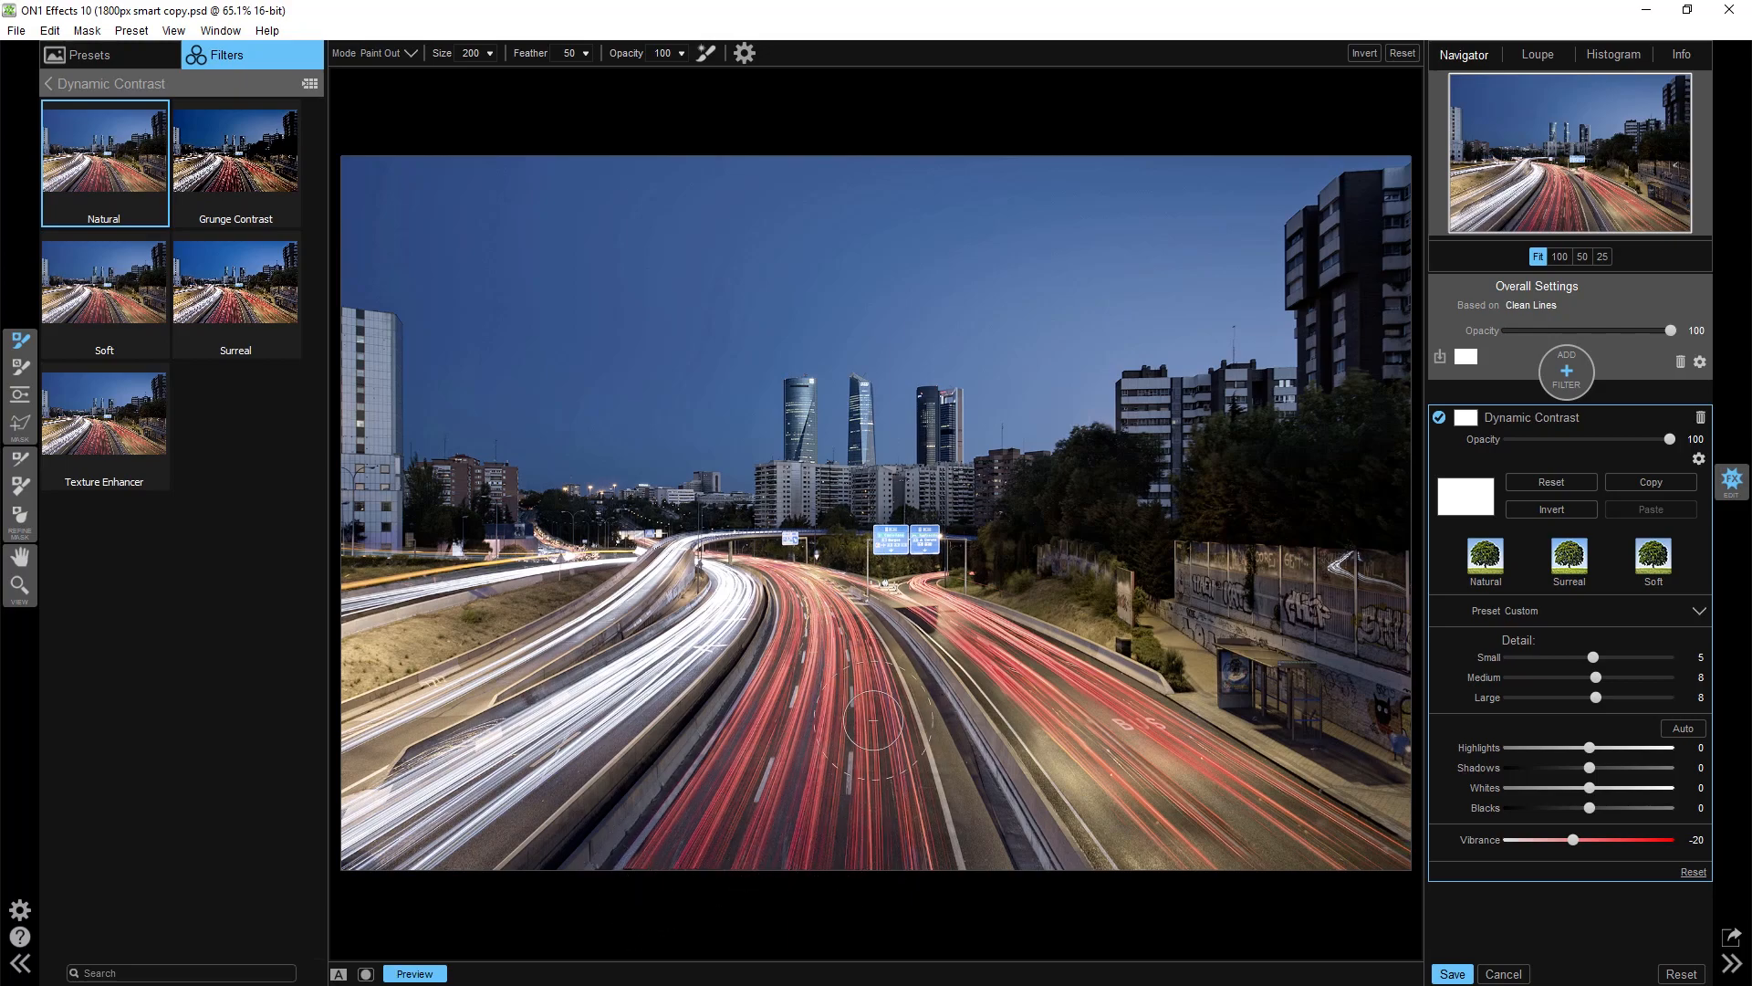
mouse_move(1145, 783)
mouse_down()
mouse_move(1278, 846)
mouse_move(1175, 844)
mouse_move(1274, 844)
mouse_up()
click(365, 974)
click(366, 974)
click(366, 974)
click(365, 974)
click(1567, 484)
Step: Create a luminosity mask for the Dynamic Contrast filter and display it over the photo
right_click(1465, 507)
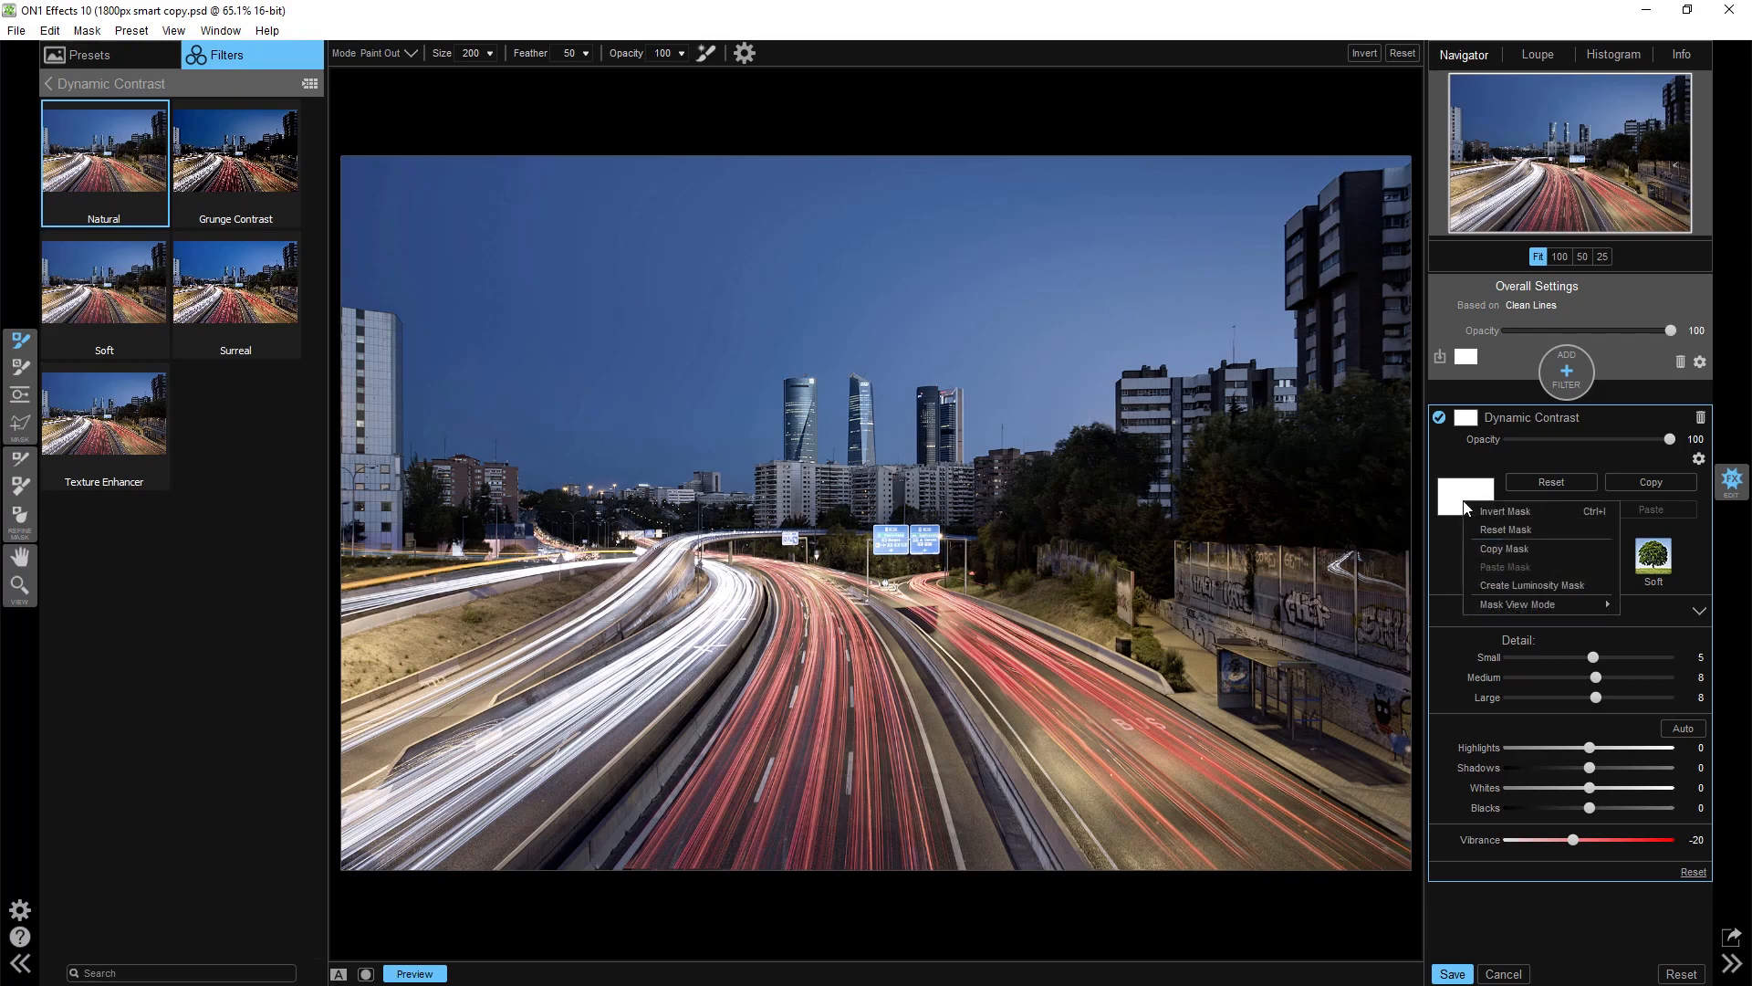
click(1515, 585)
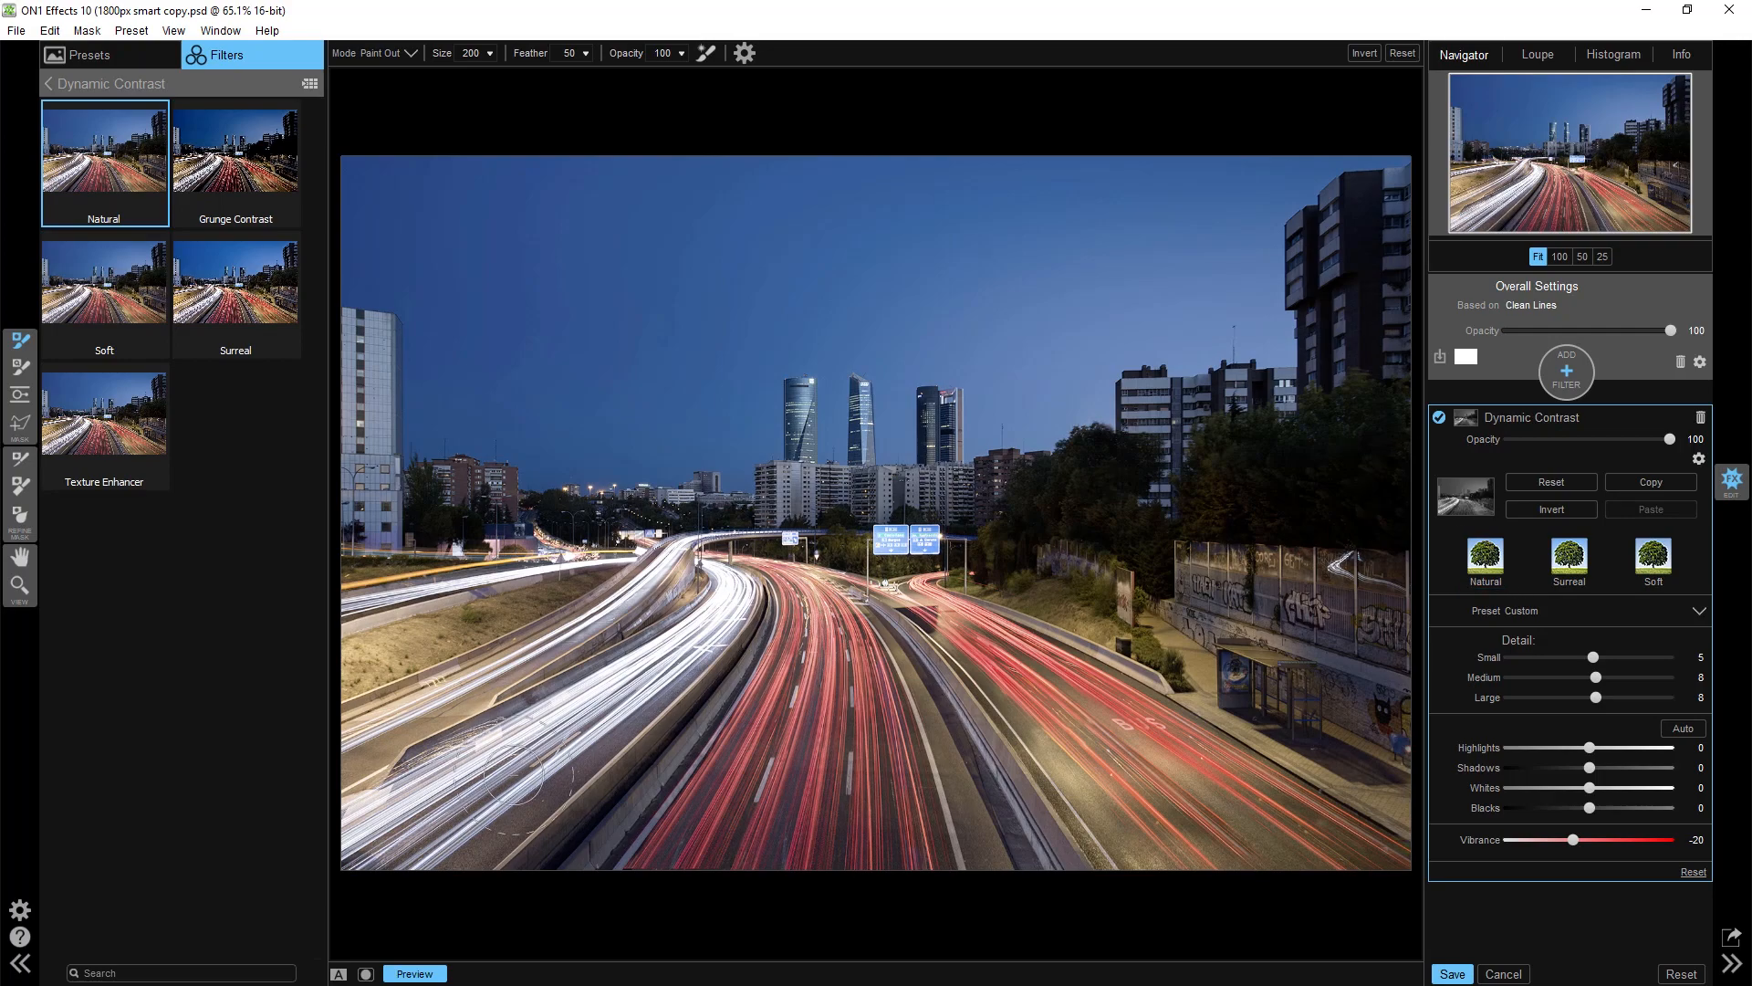
click(365, 973)
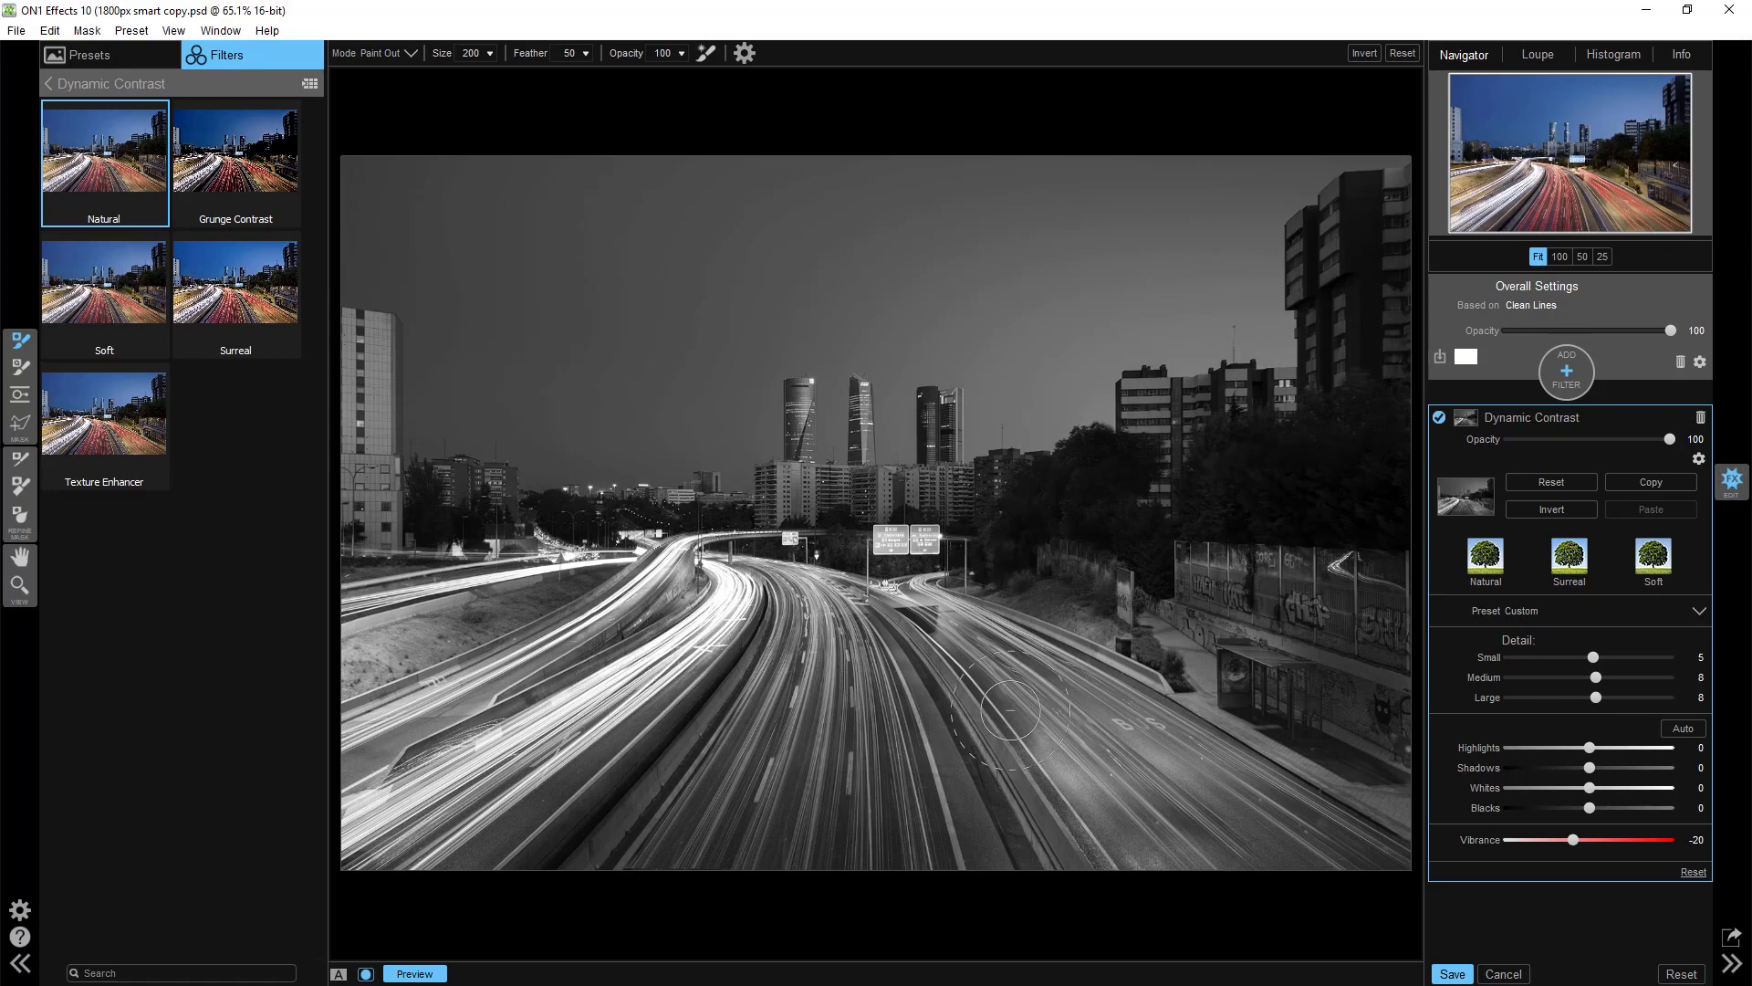
Step: Invert the luminosity mask and paint the filter into the sky with the size 200 brush in Paint In mode
click(1558, 511)
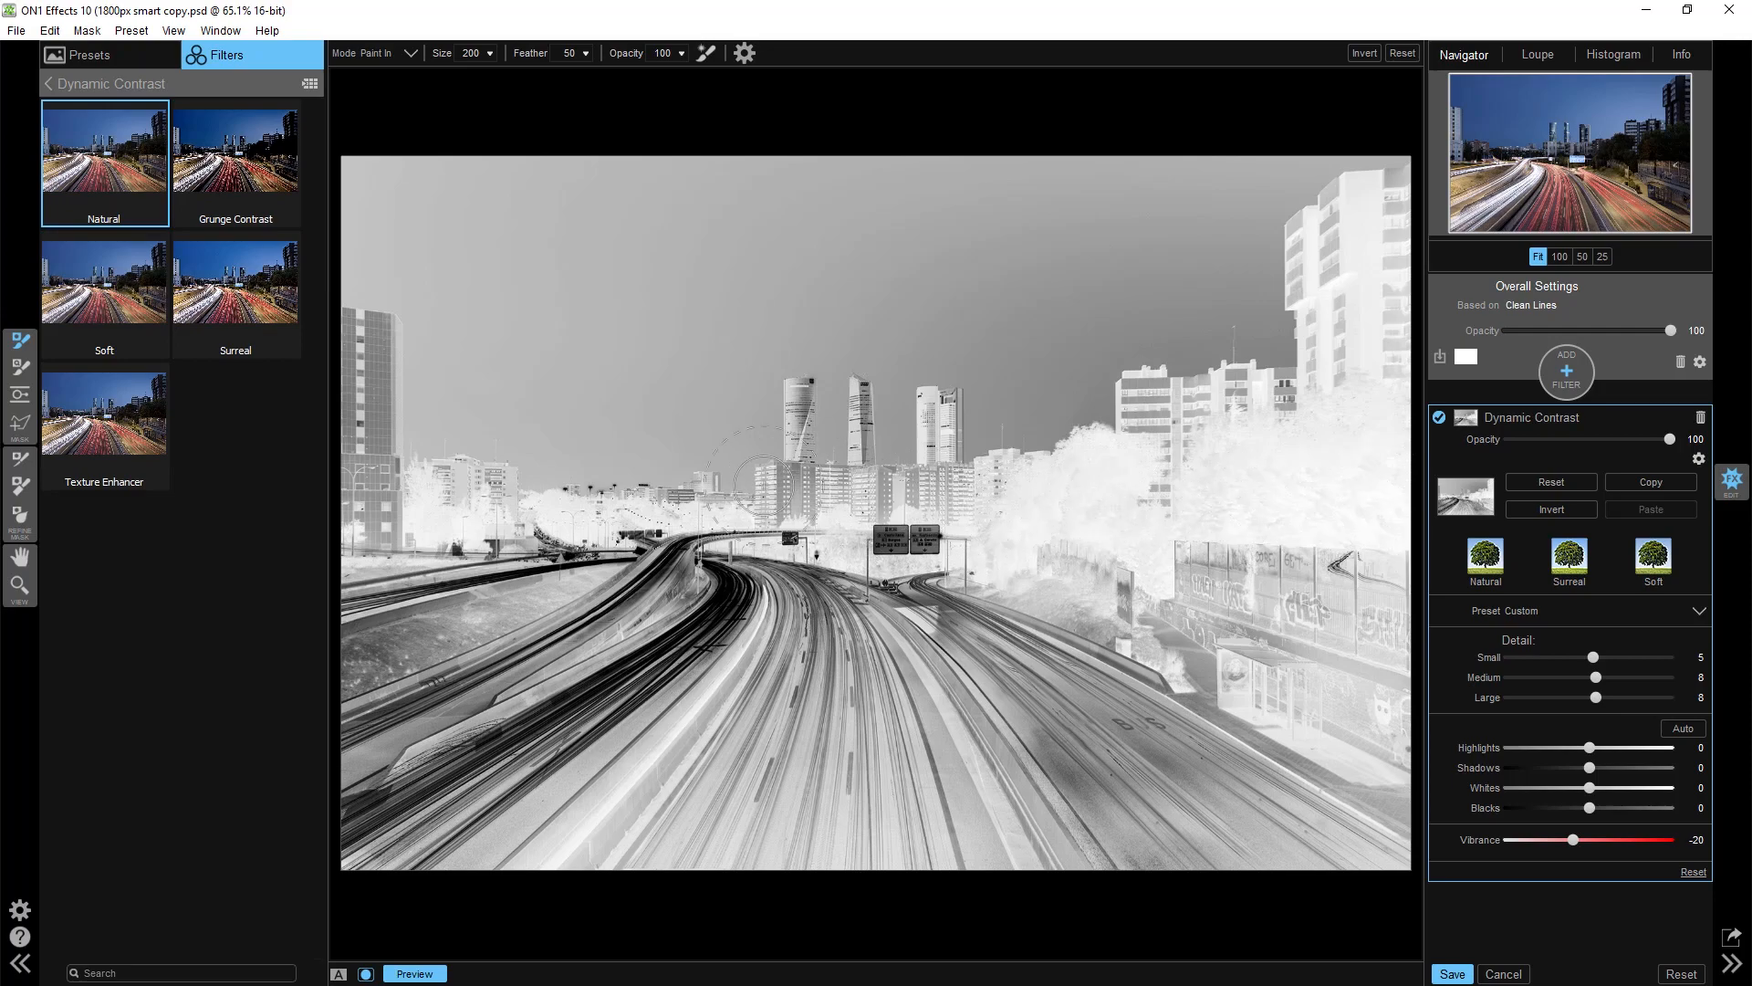
click(531, 373)
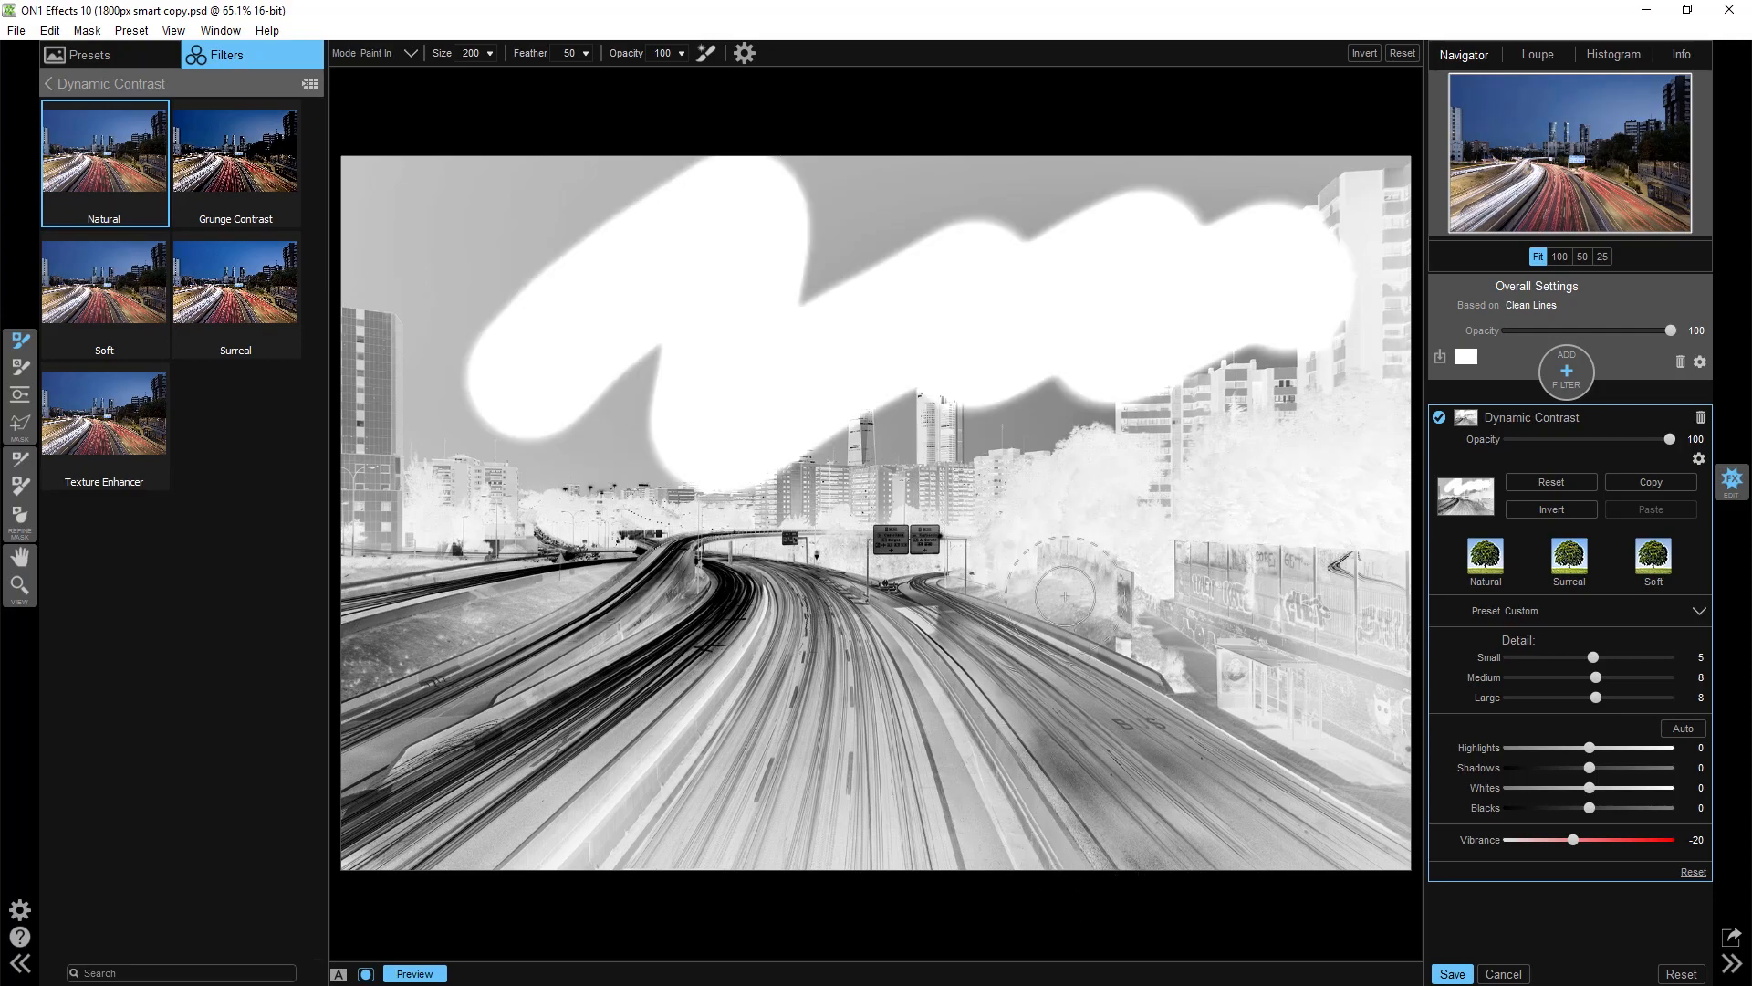
Step: Rebuild the Dynamic Contrast mask as an inverted luminosity mask with the upper sky painted in, and copy that mask
click(1555, 484)
click(1557, 506)
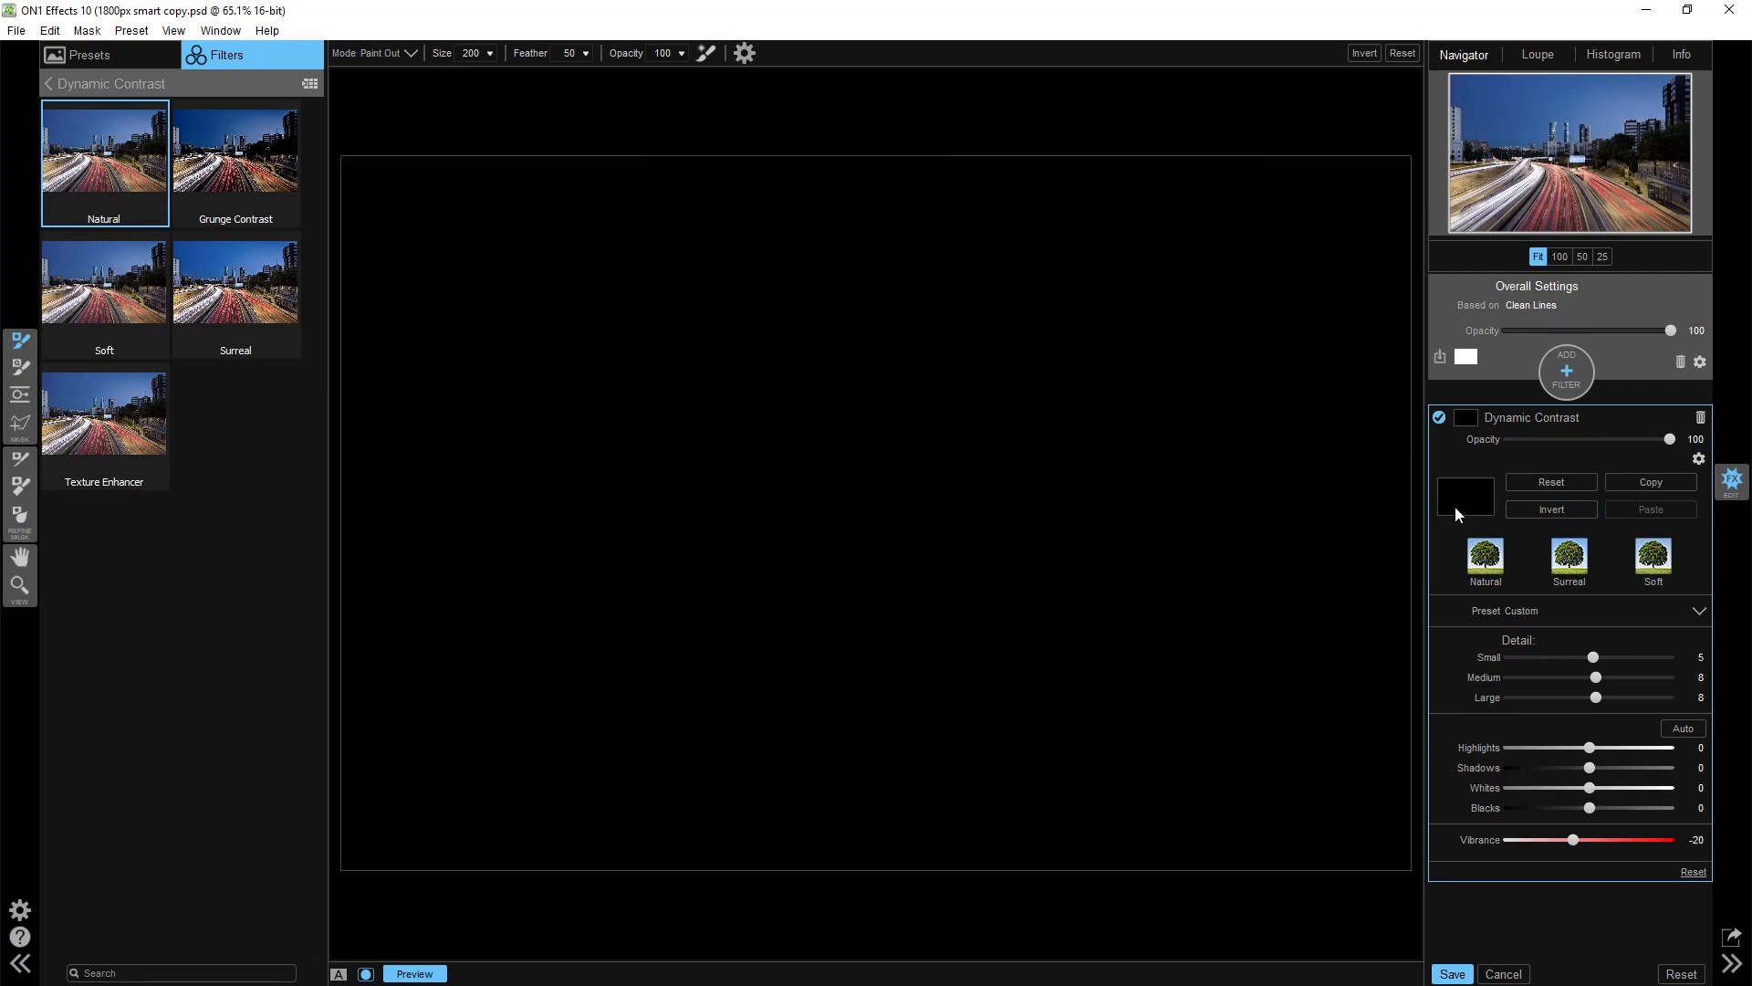
right_click(1472, 497)
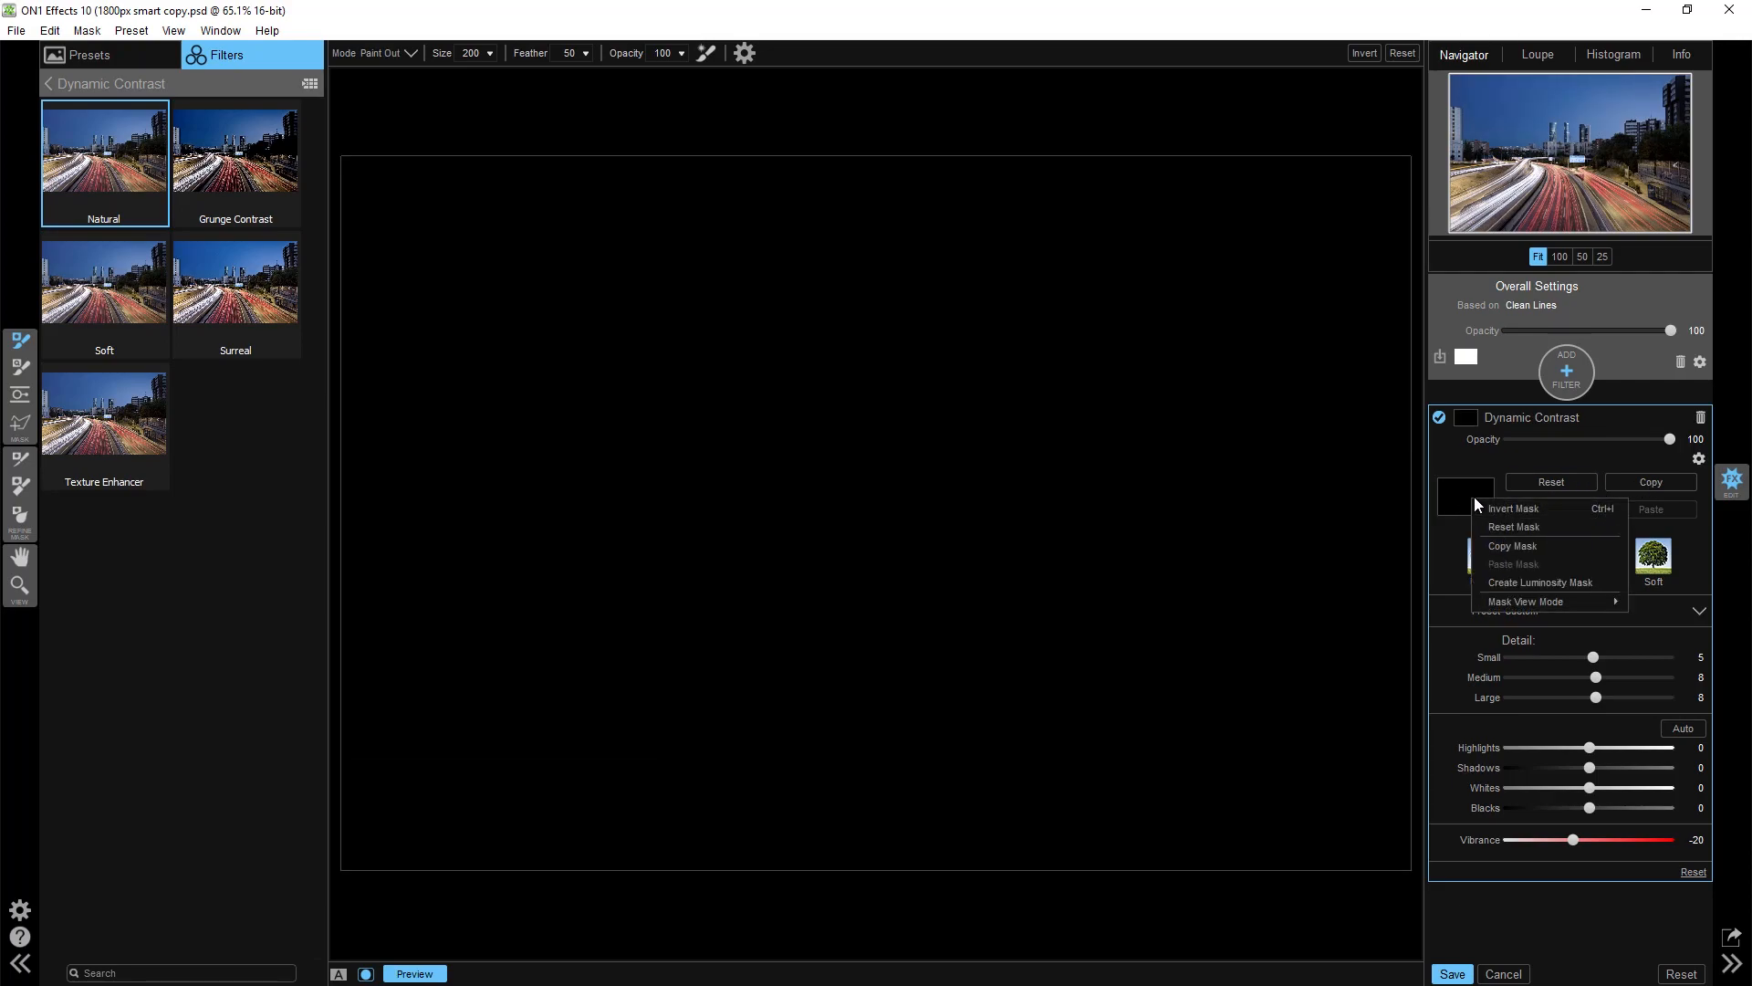
click(1514, 584)
click(1549, 508)
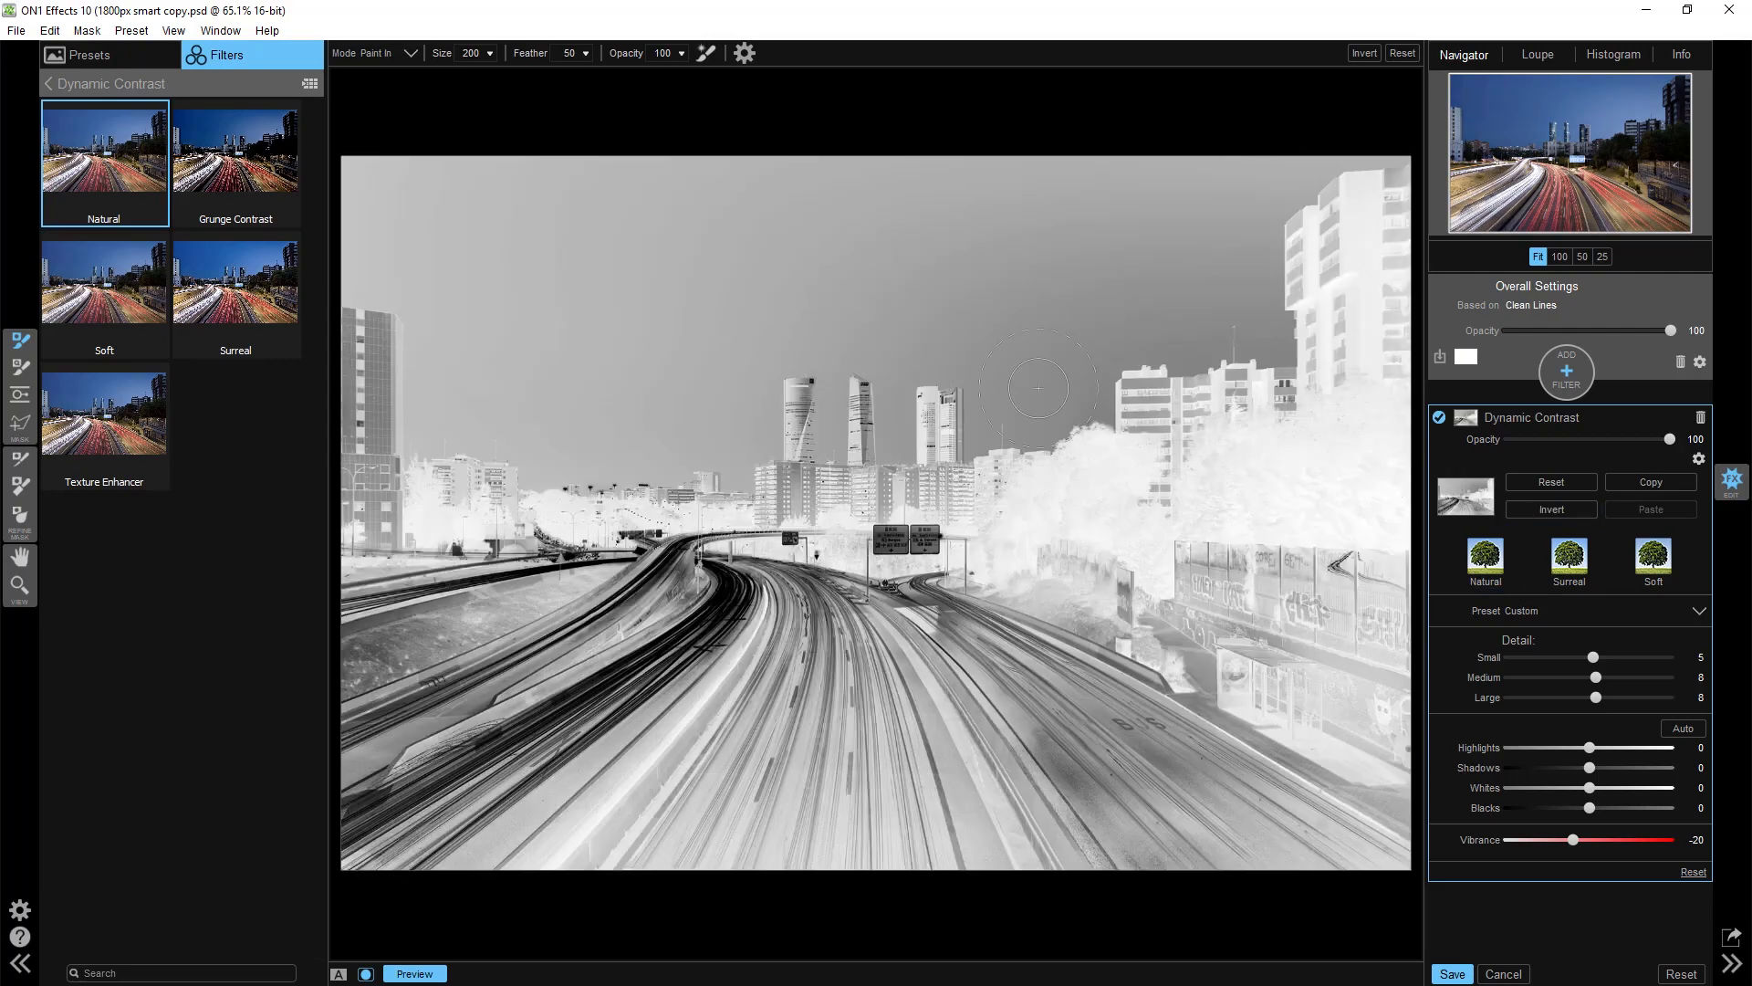
mouse_move(707, 221)
mouse_down()
mouse_move(900, 171)
mouse_move(835, 246)
mouse_move(928, 277)
mouse_move(836, 296)
mouse_up()
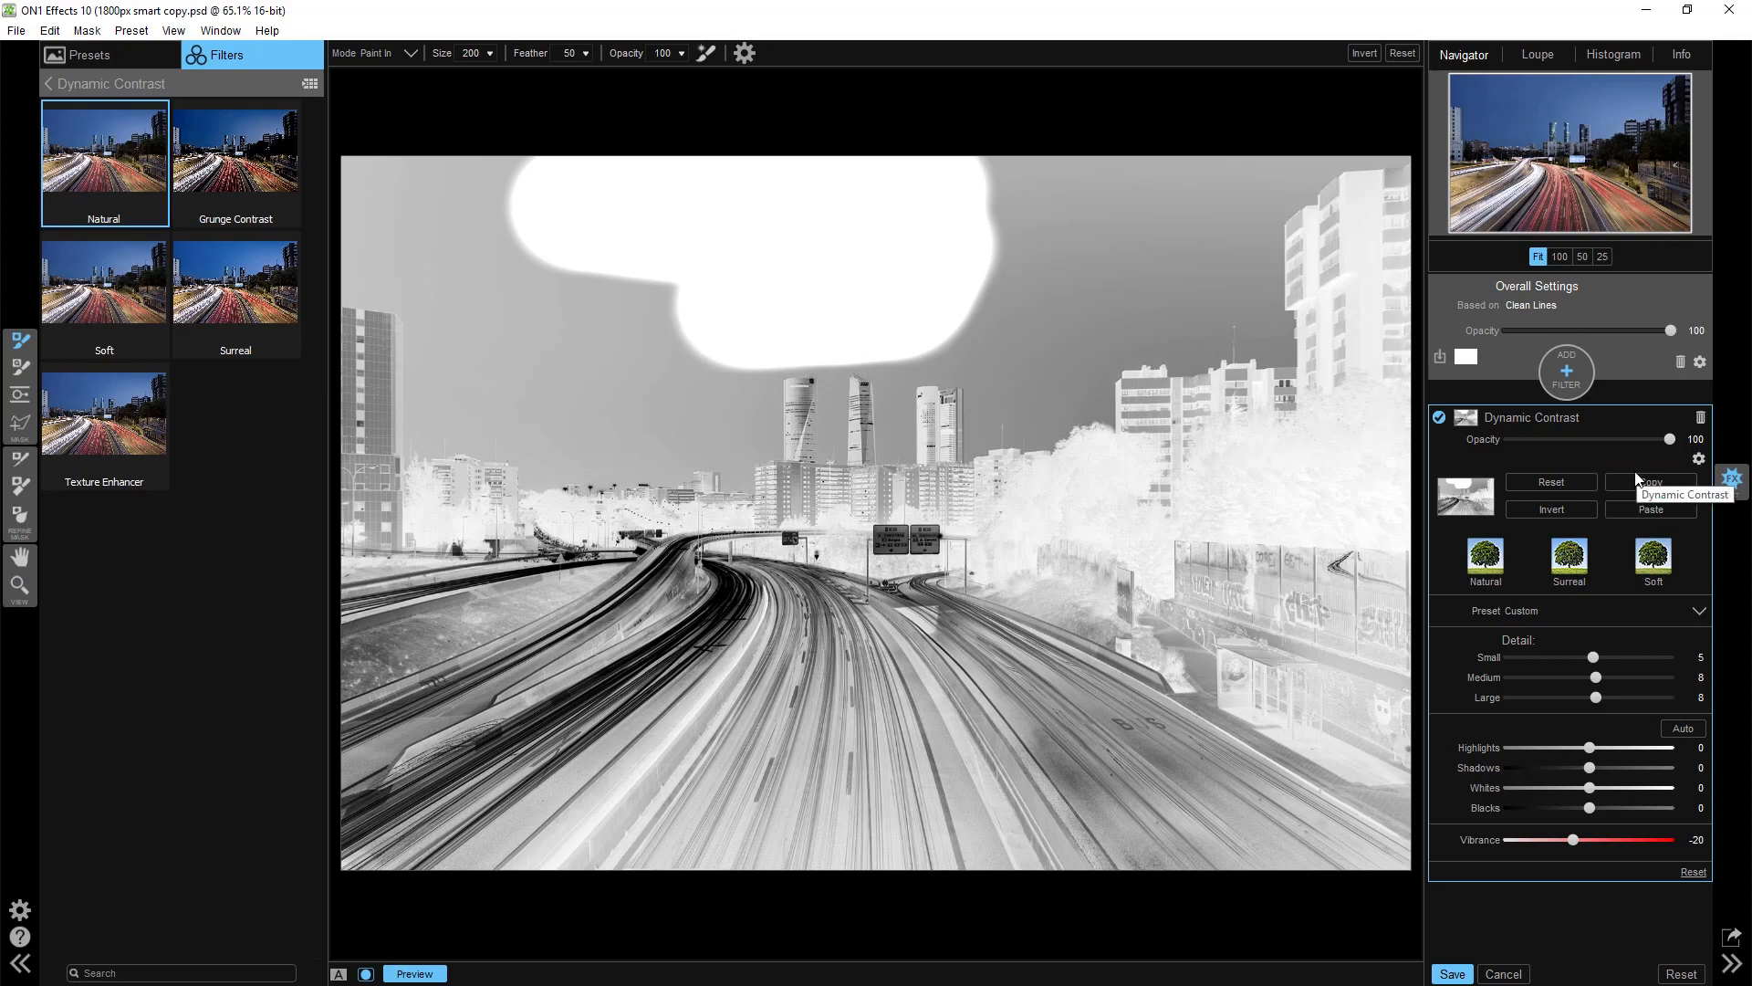
Step: Add a Black & White filter and paste the copied Dynamic Contrast mask into its mask
click(1569, 388)
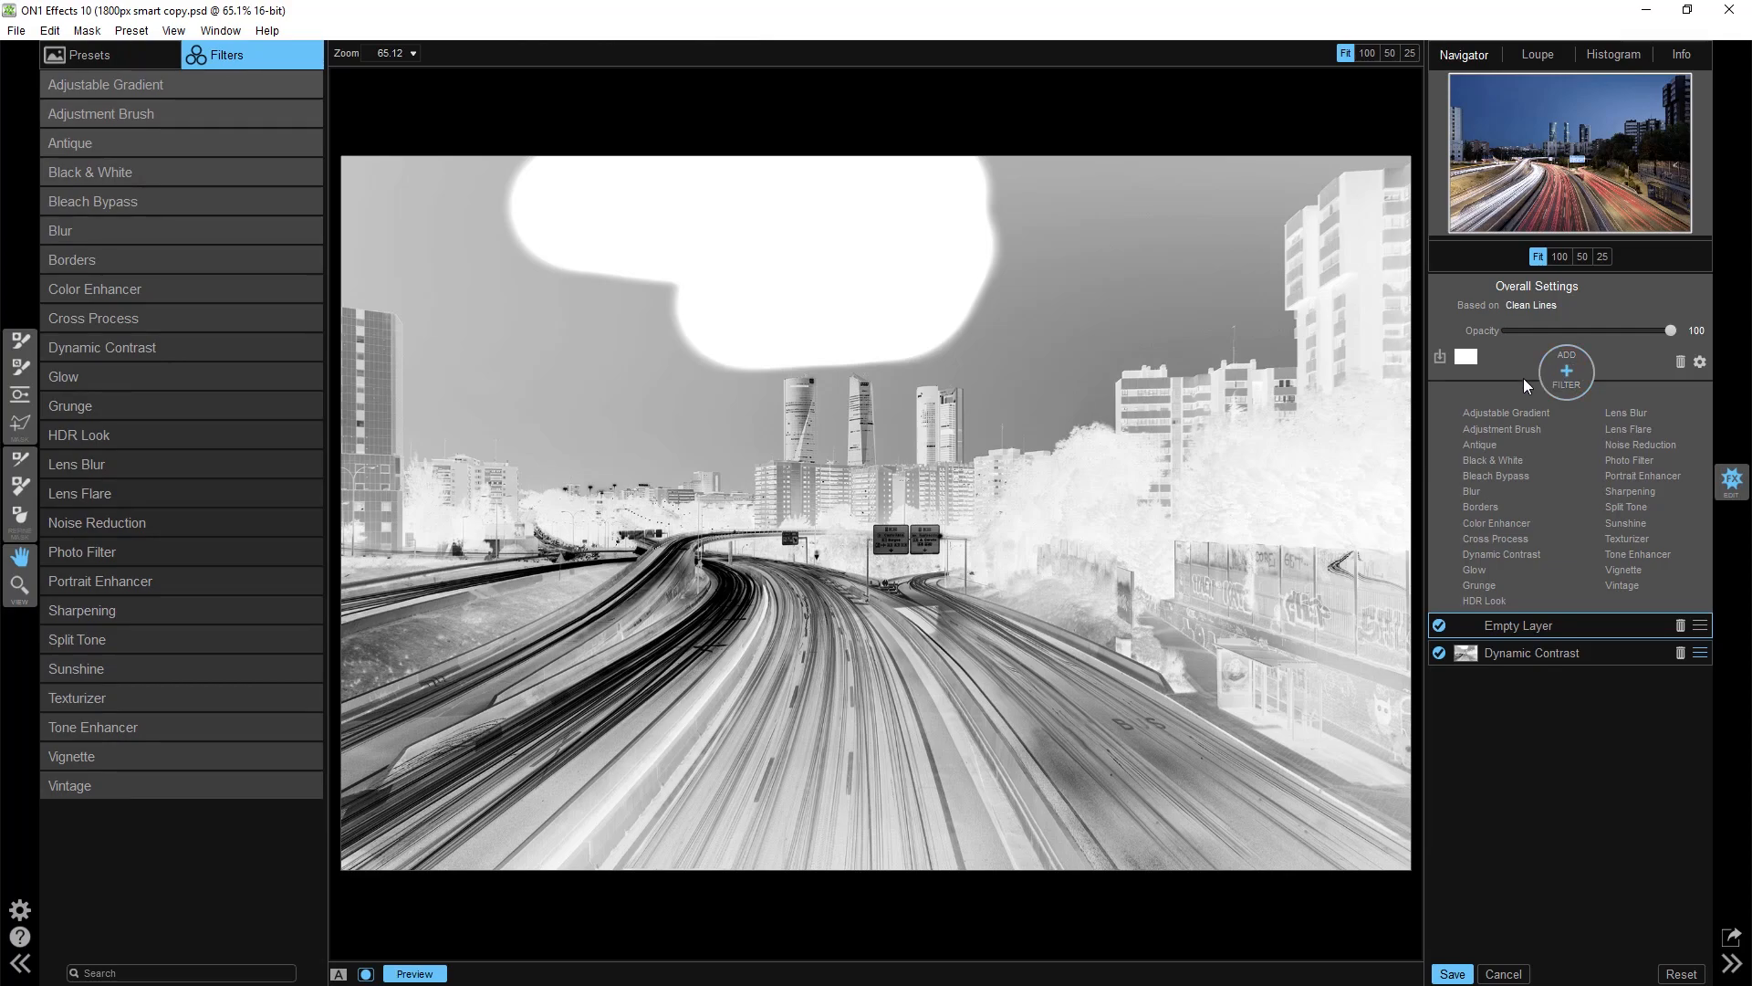
click(1498, 461)
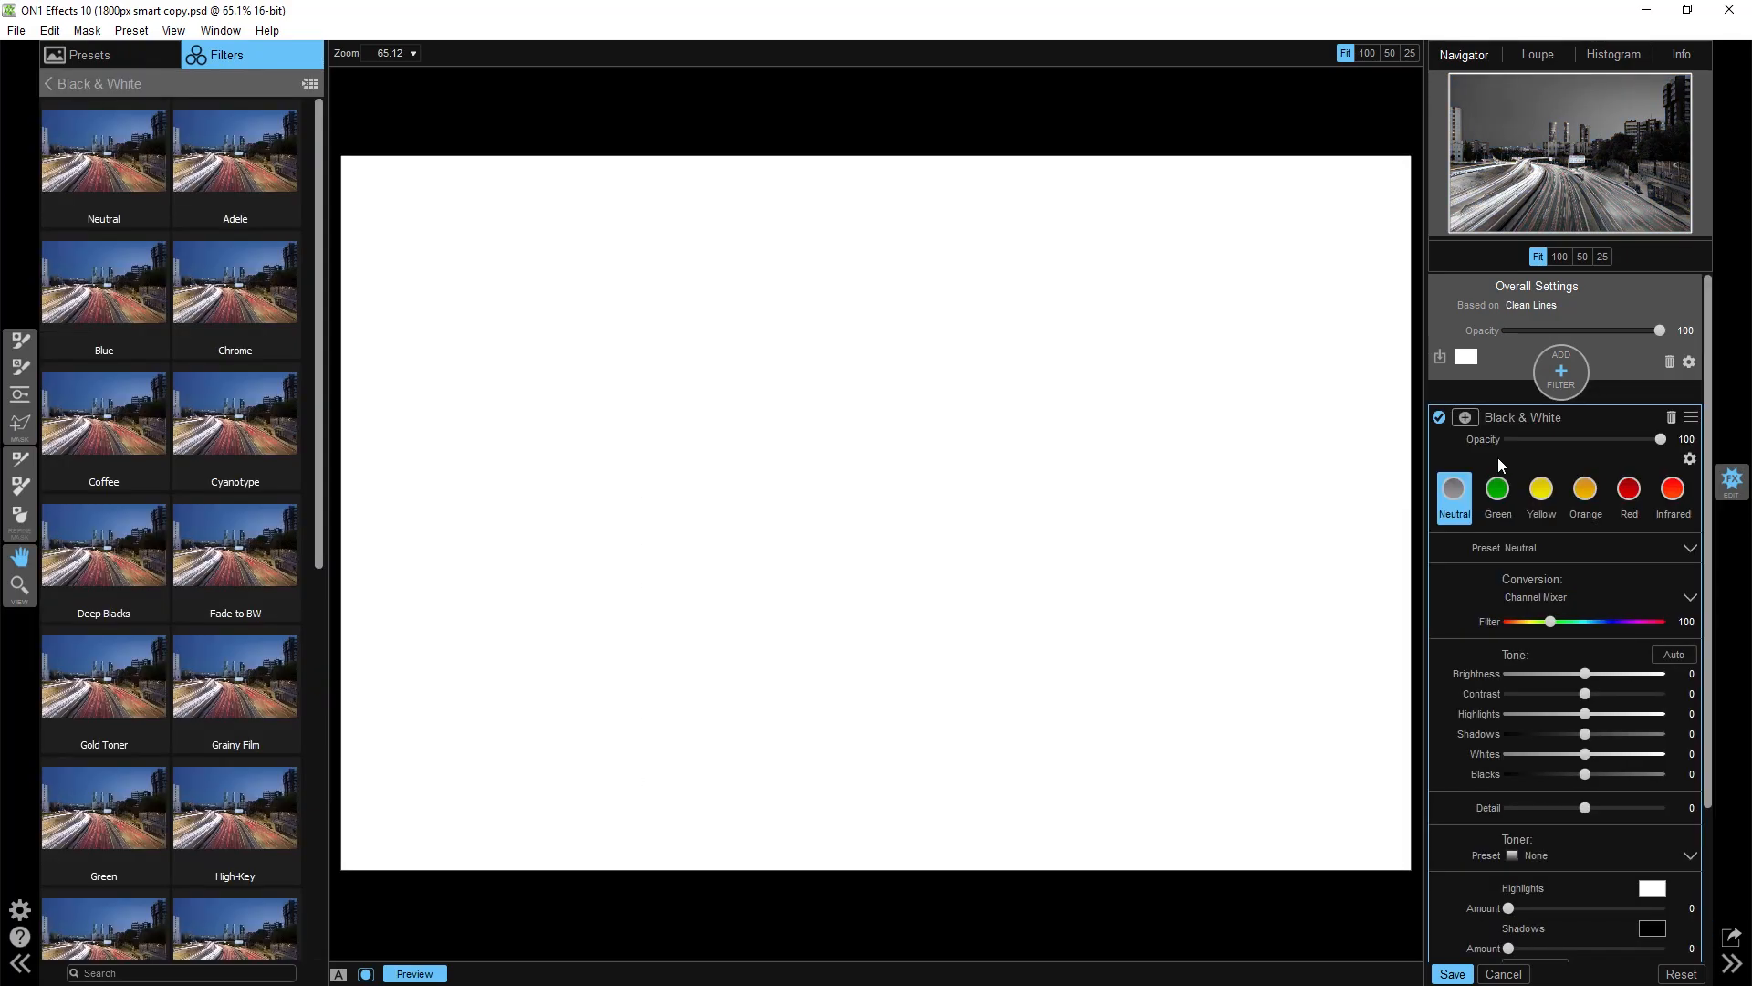
key(b)
click(366, 974)
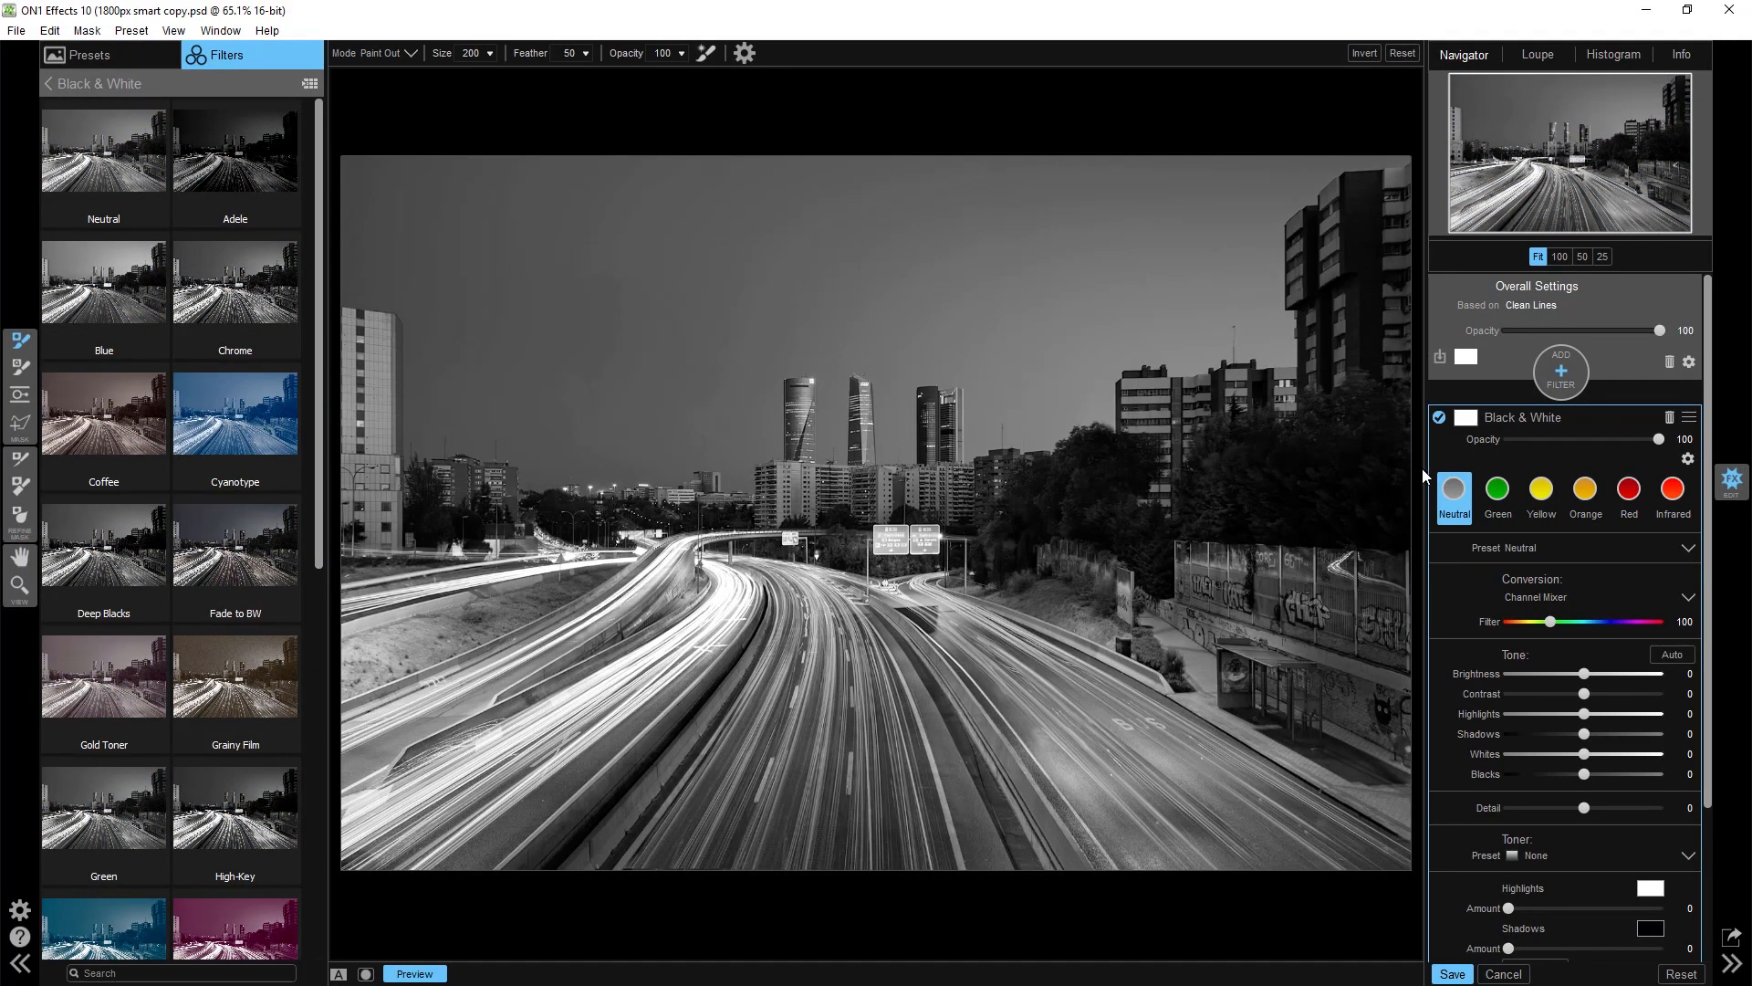
click(1469, 422)
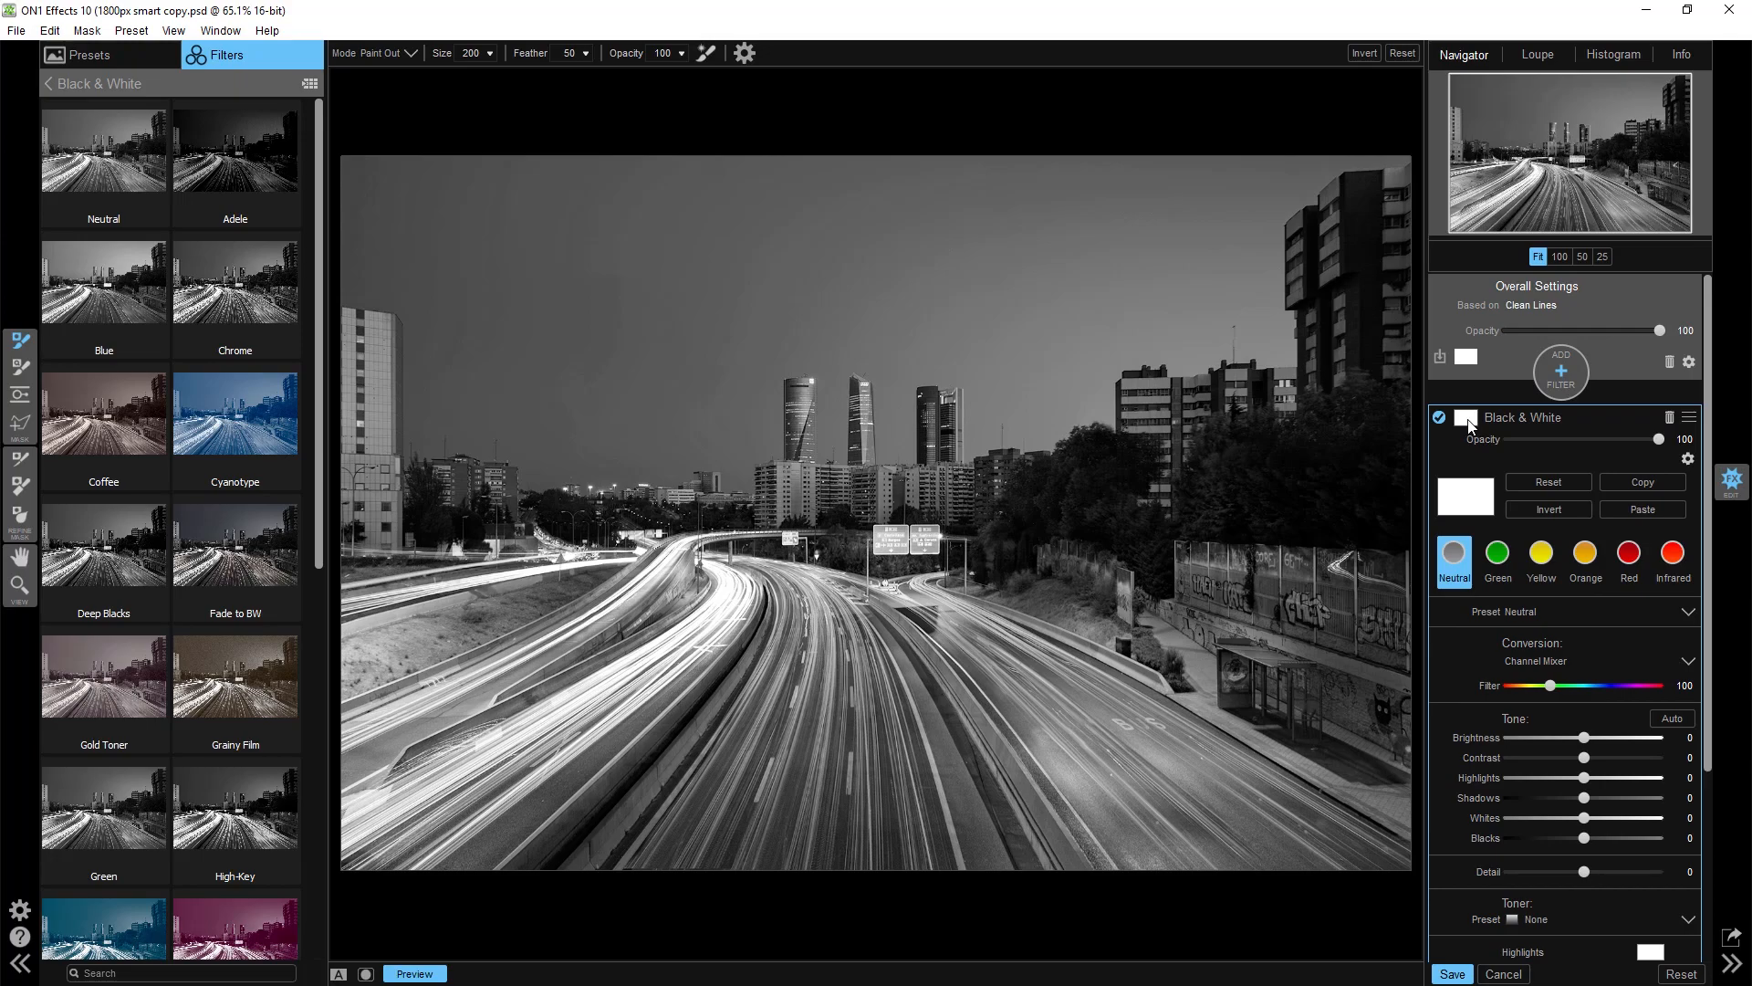
click(1639, 509)
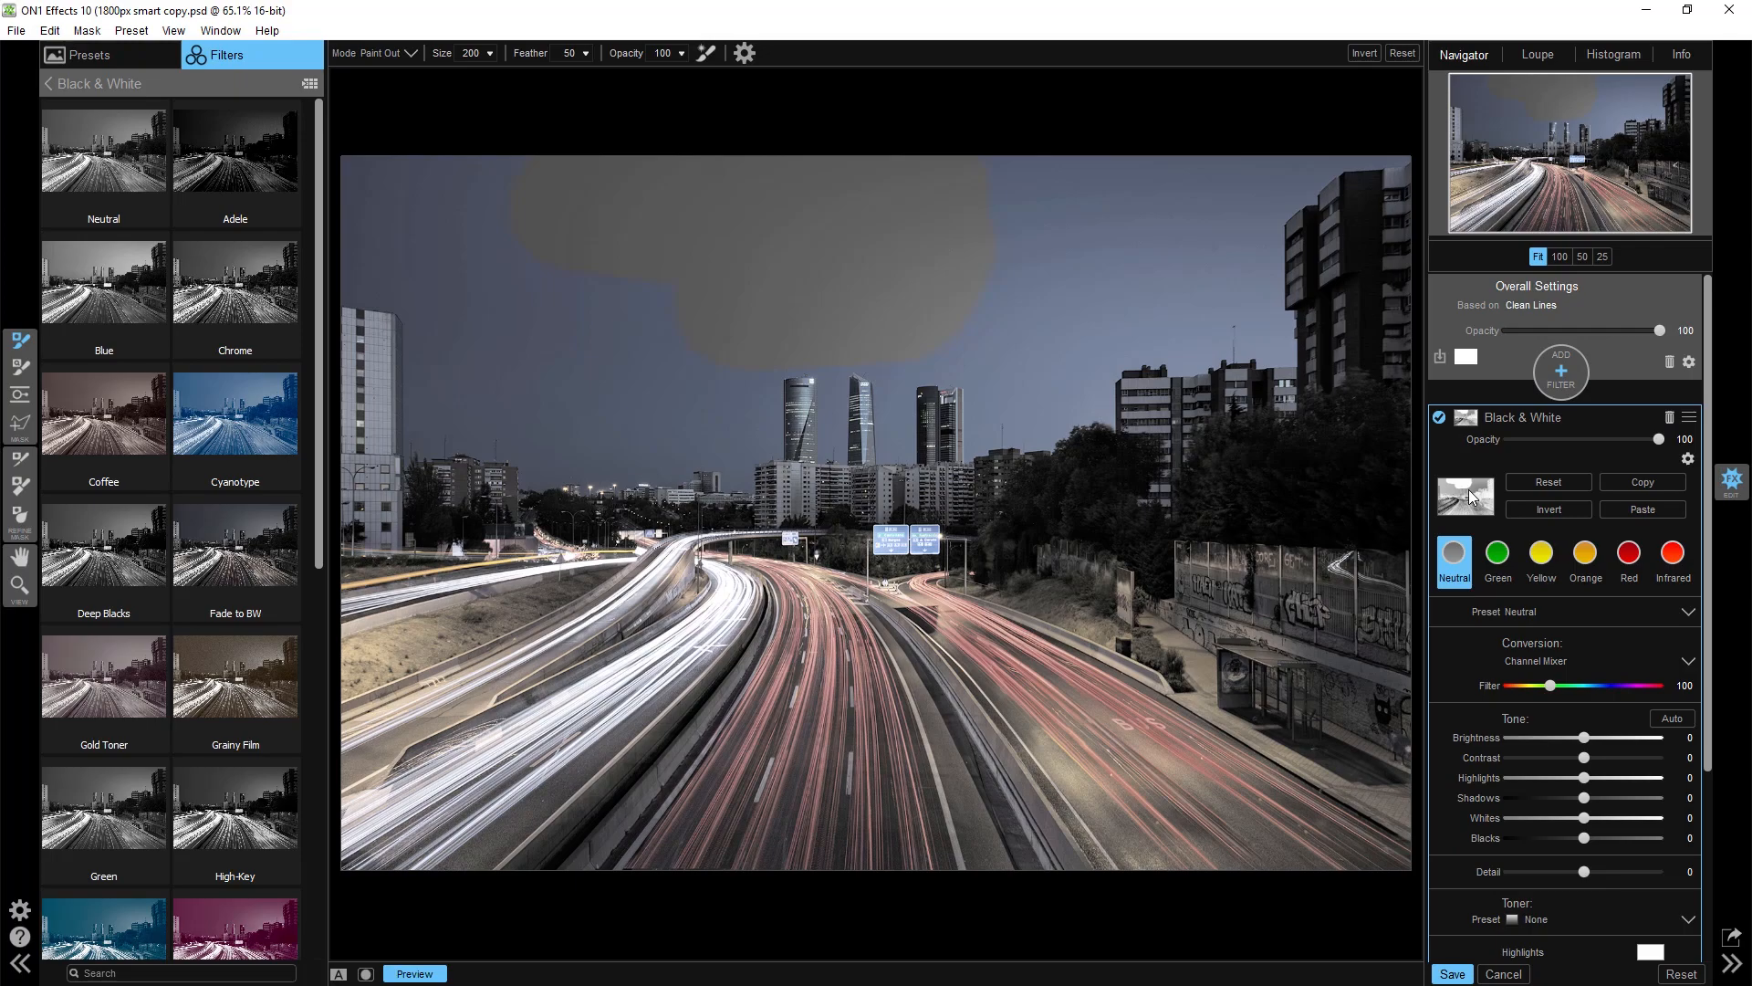
Step: View the pasted Black & White mask in grayscale, reset it, and return to the photo view
click(366, 974)
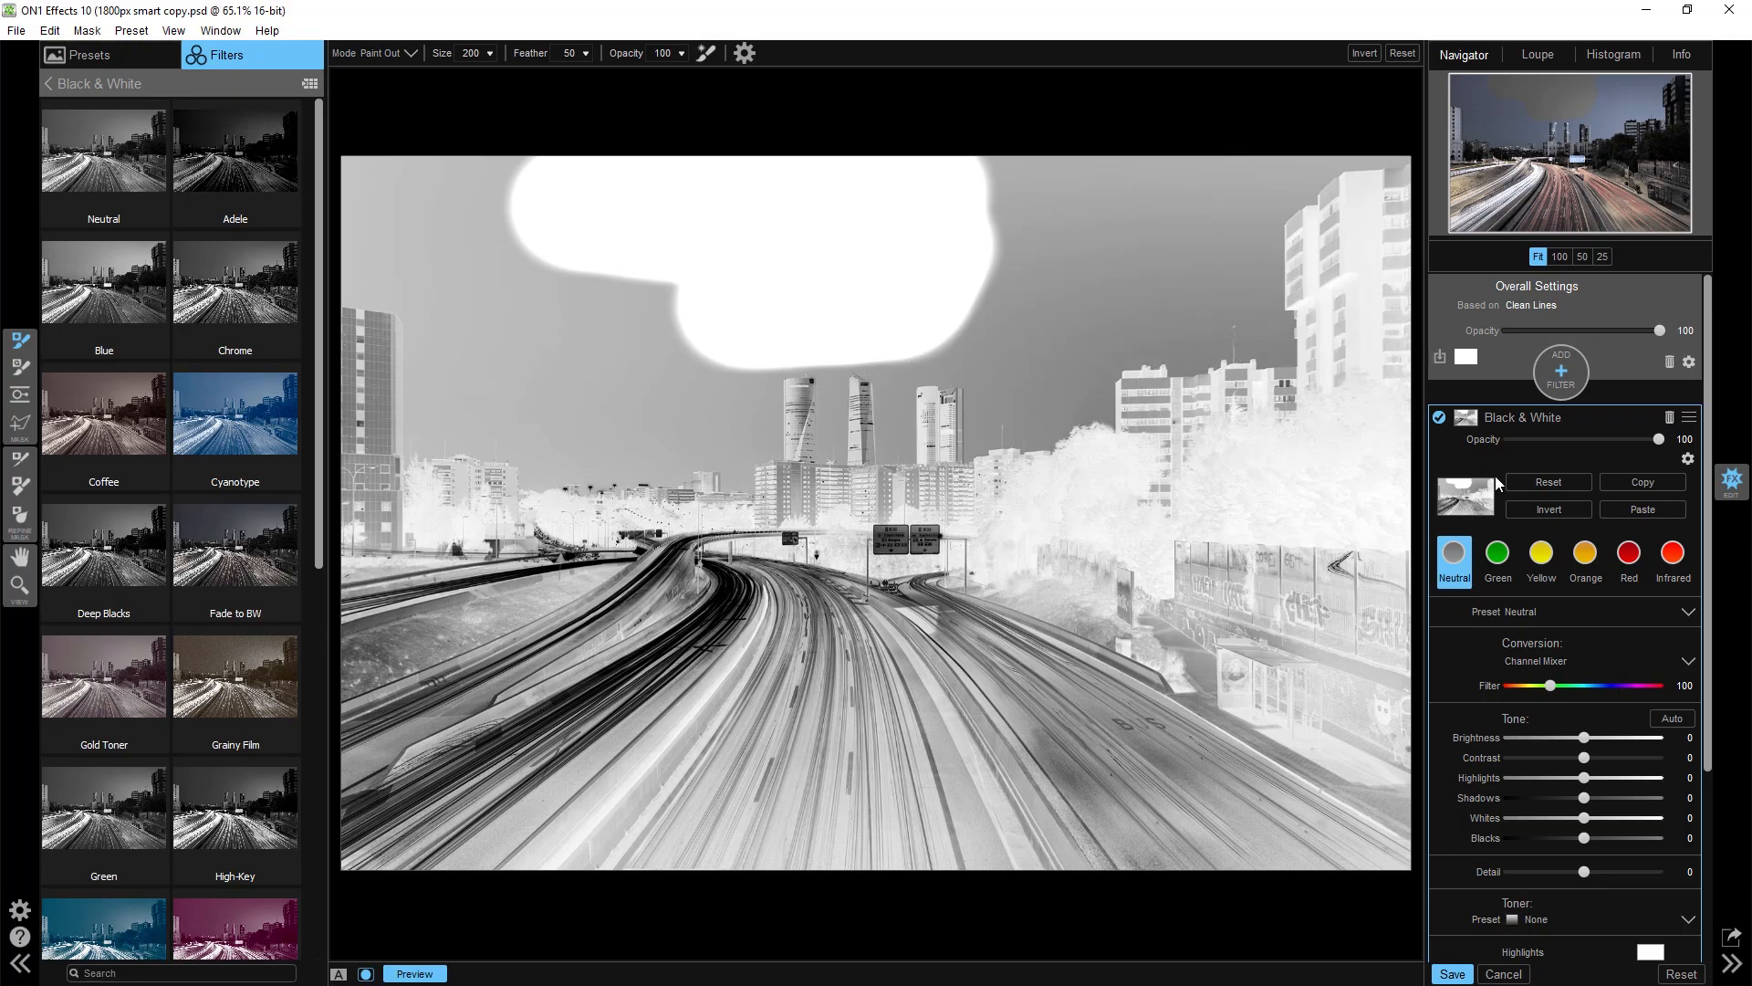
click(1542, 481)
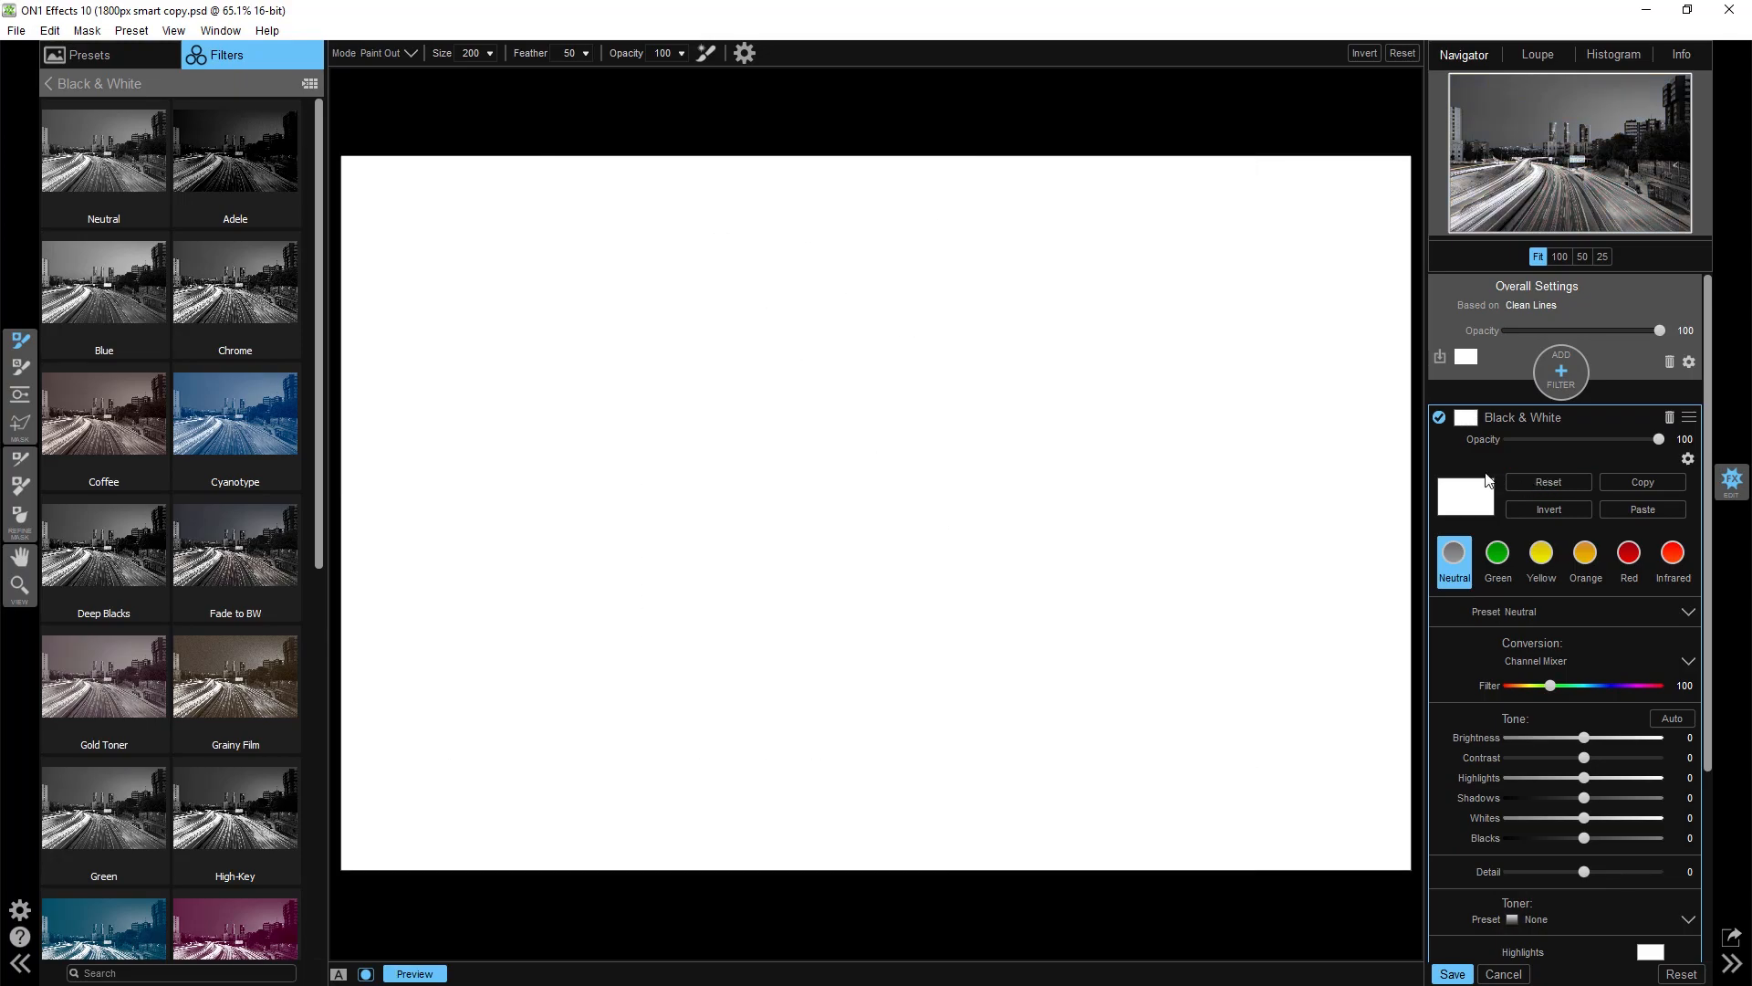
click(365, 974)
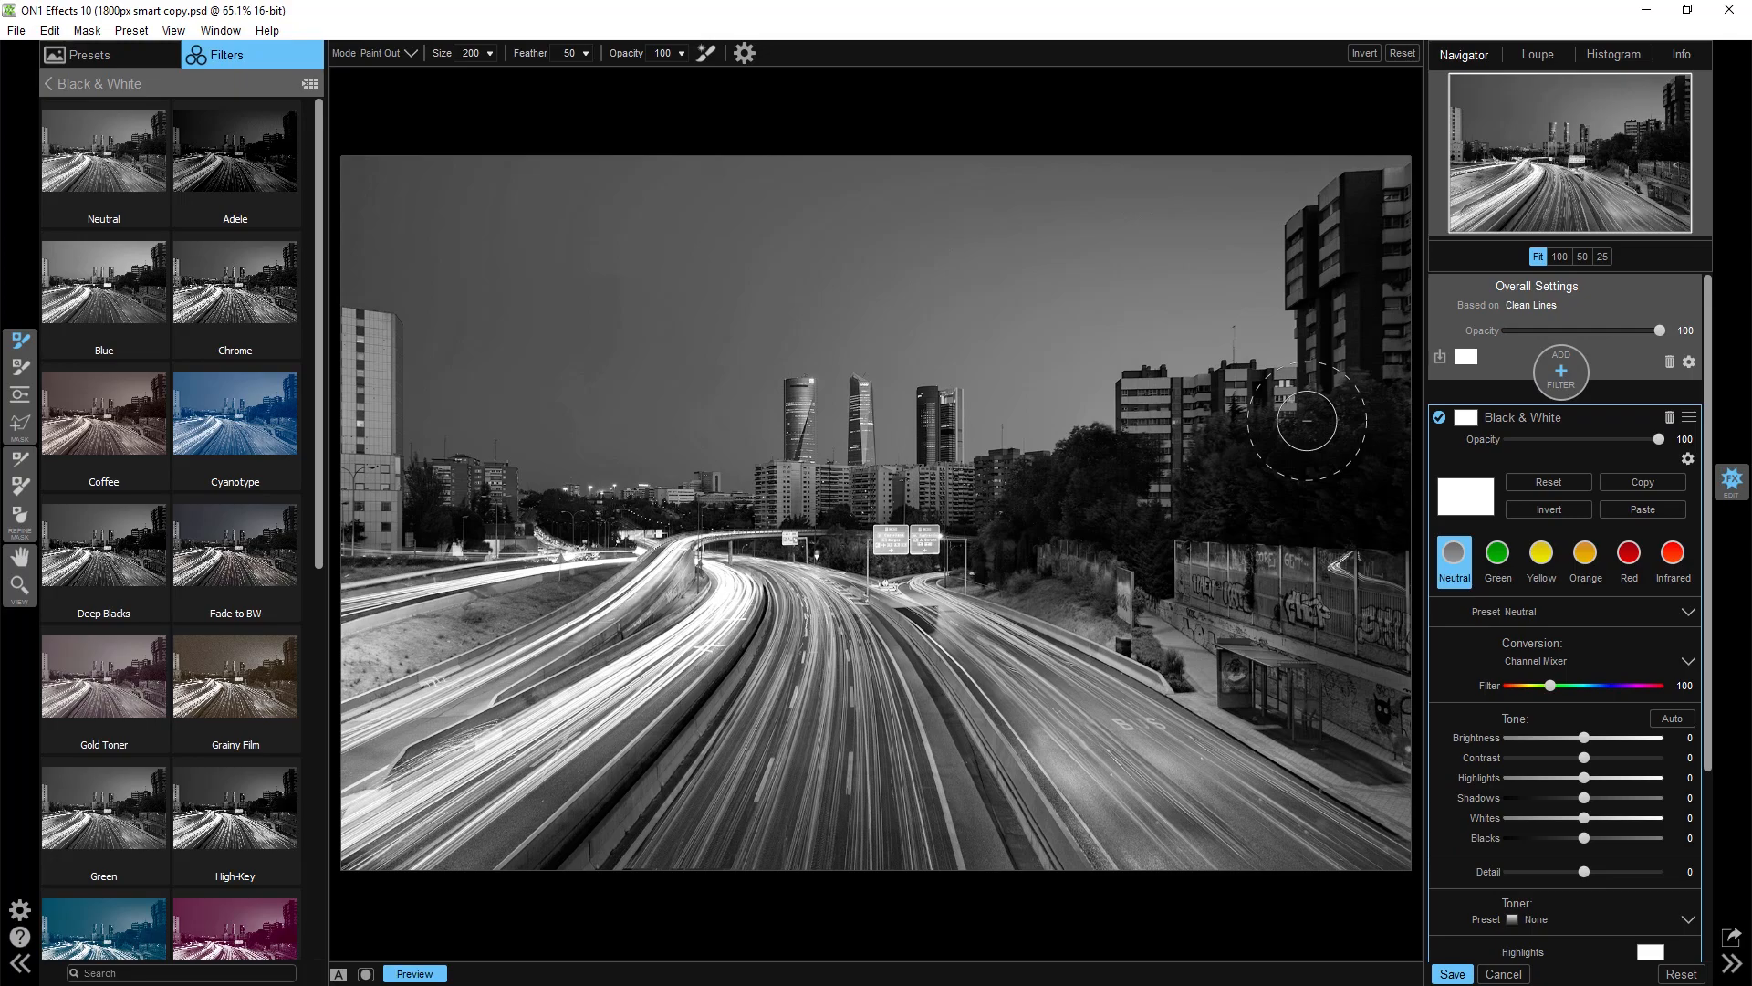
Step: Try limiting the Black & White filter to Midtones through its blending options, and delete the filter
click(1688, 459)
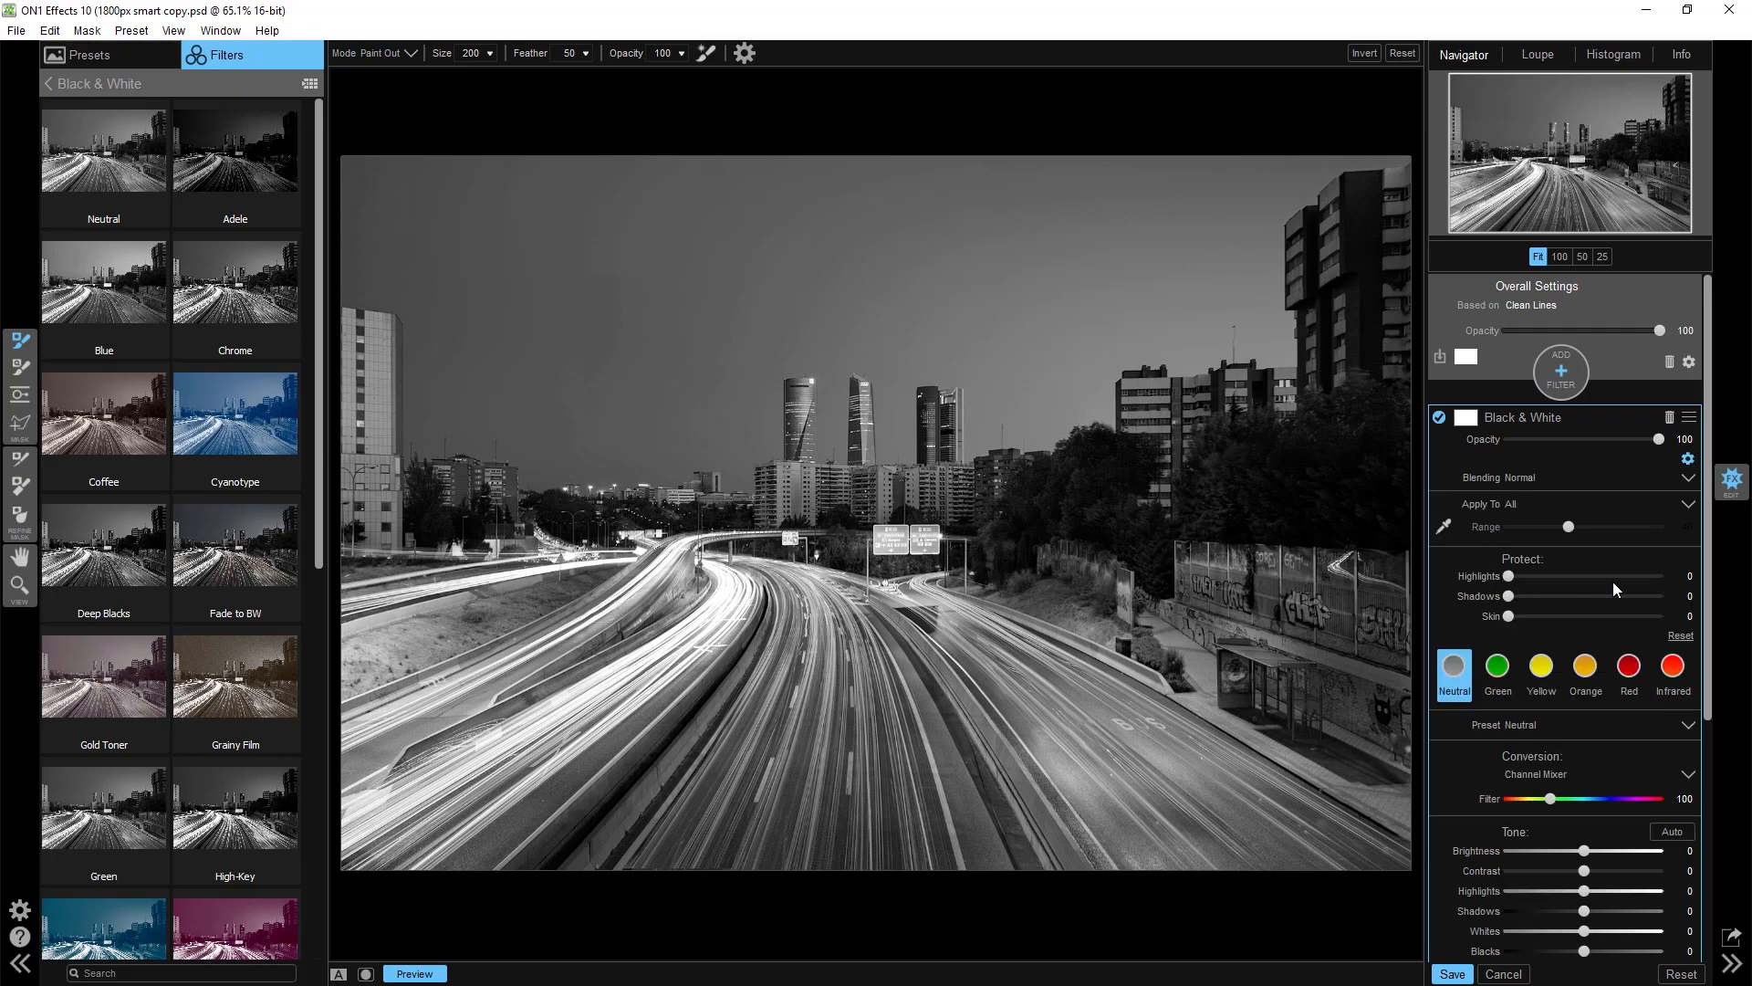
click(1688, 459)
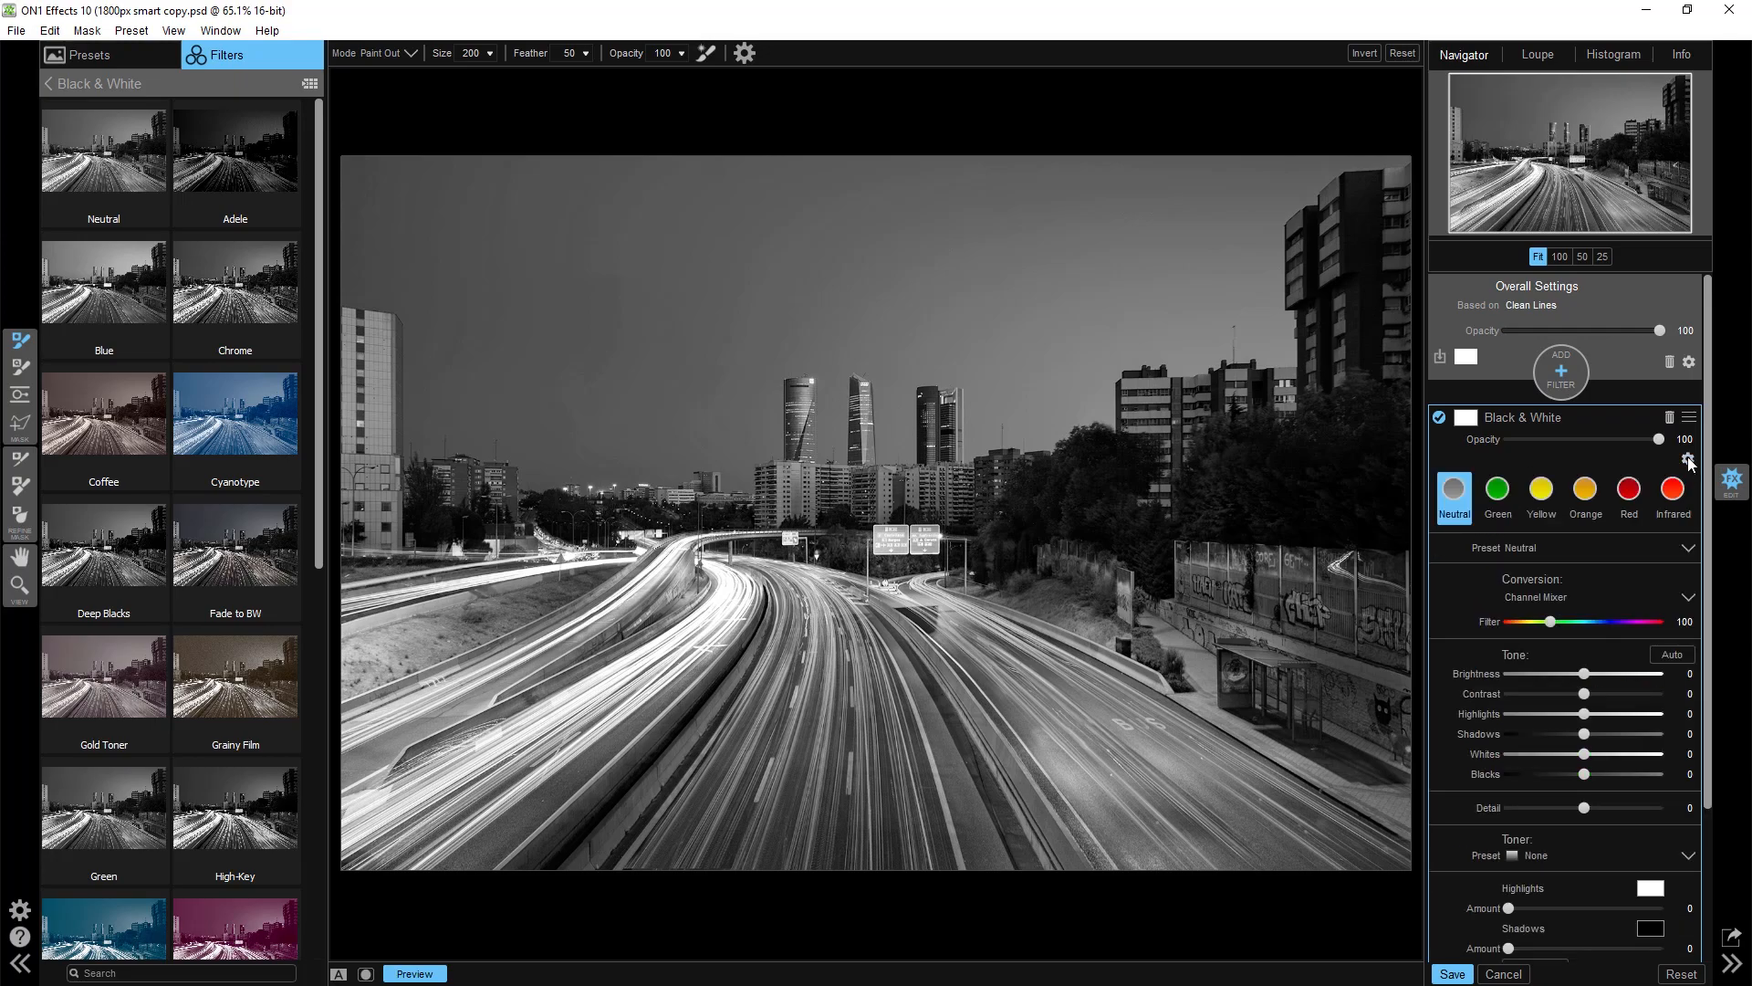
click(1688, 458)
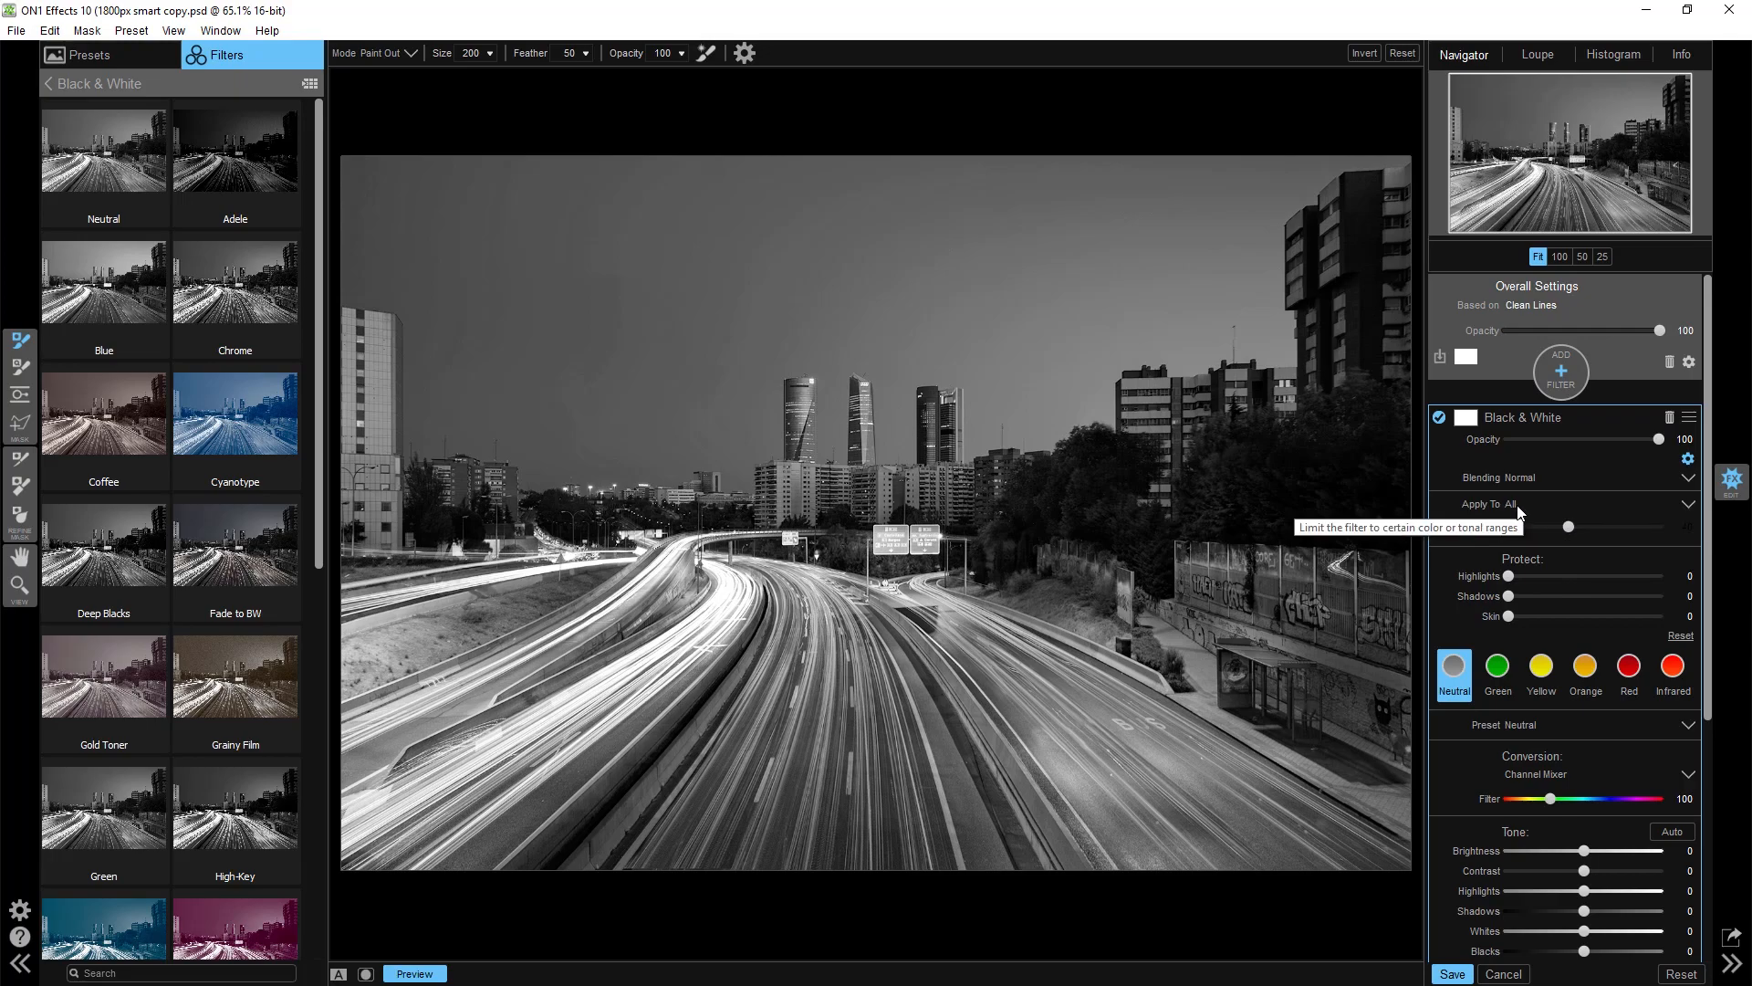
click(1688, 505)
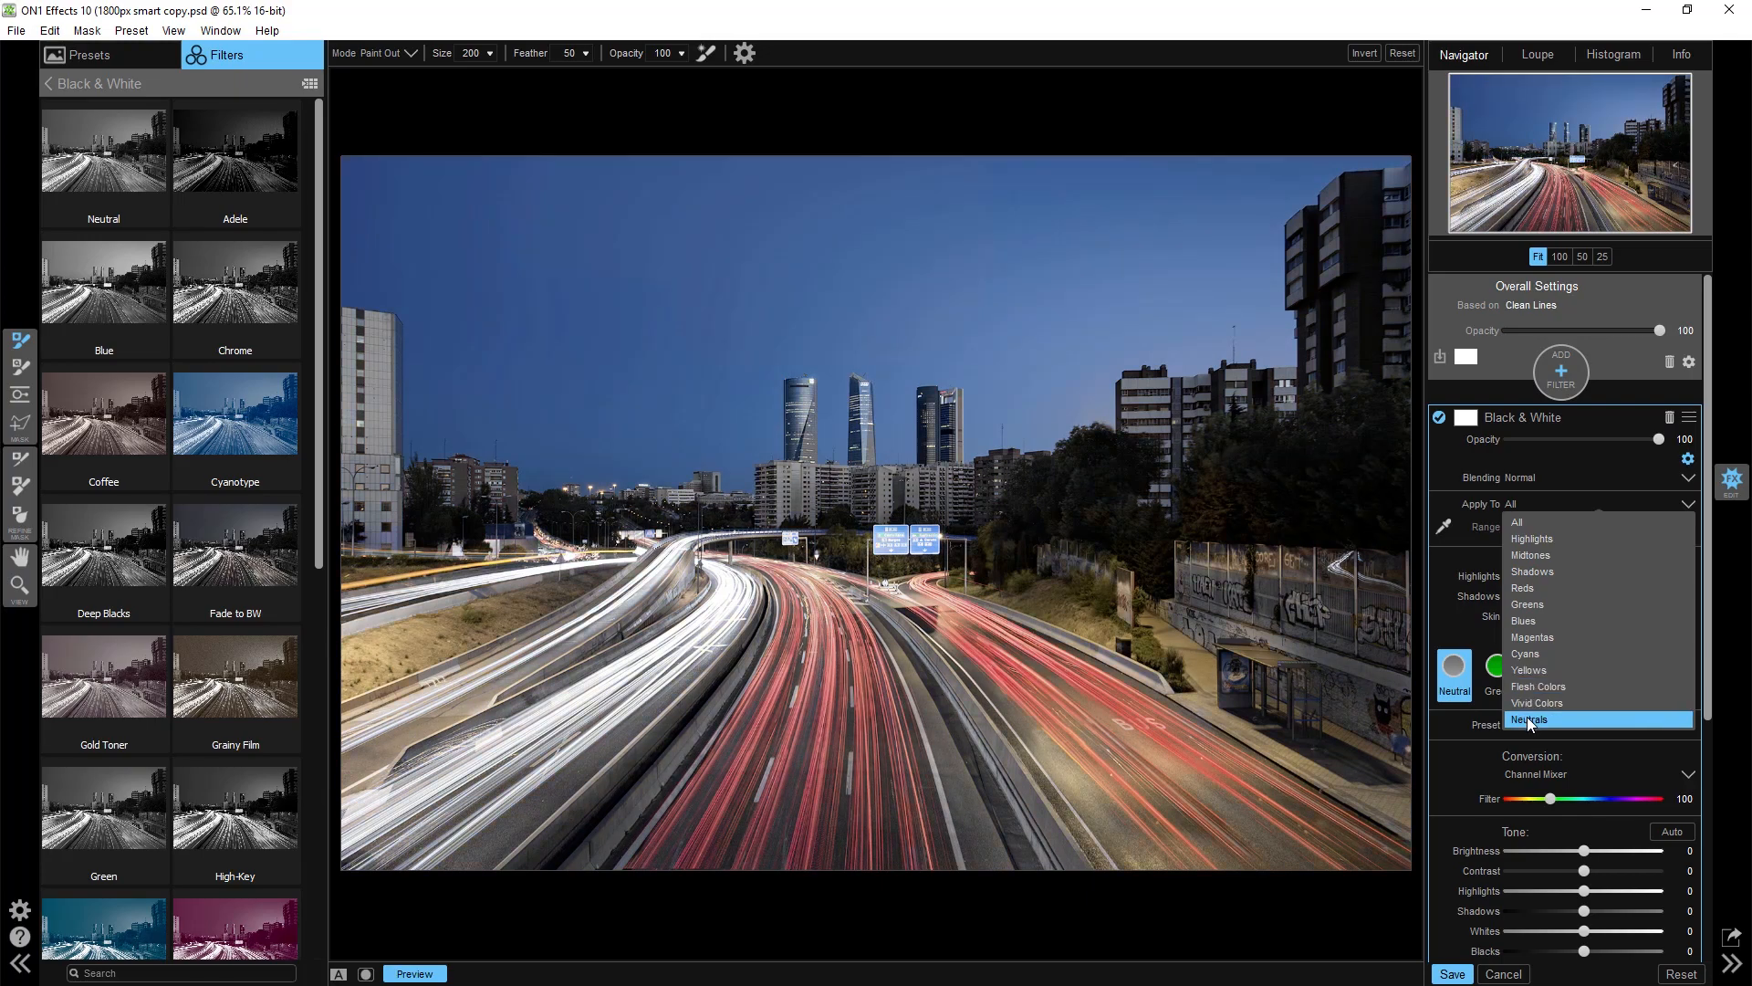
click(1532, 556)
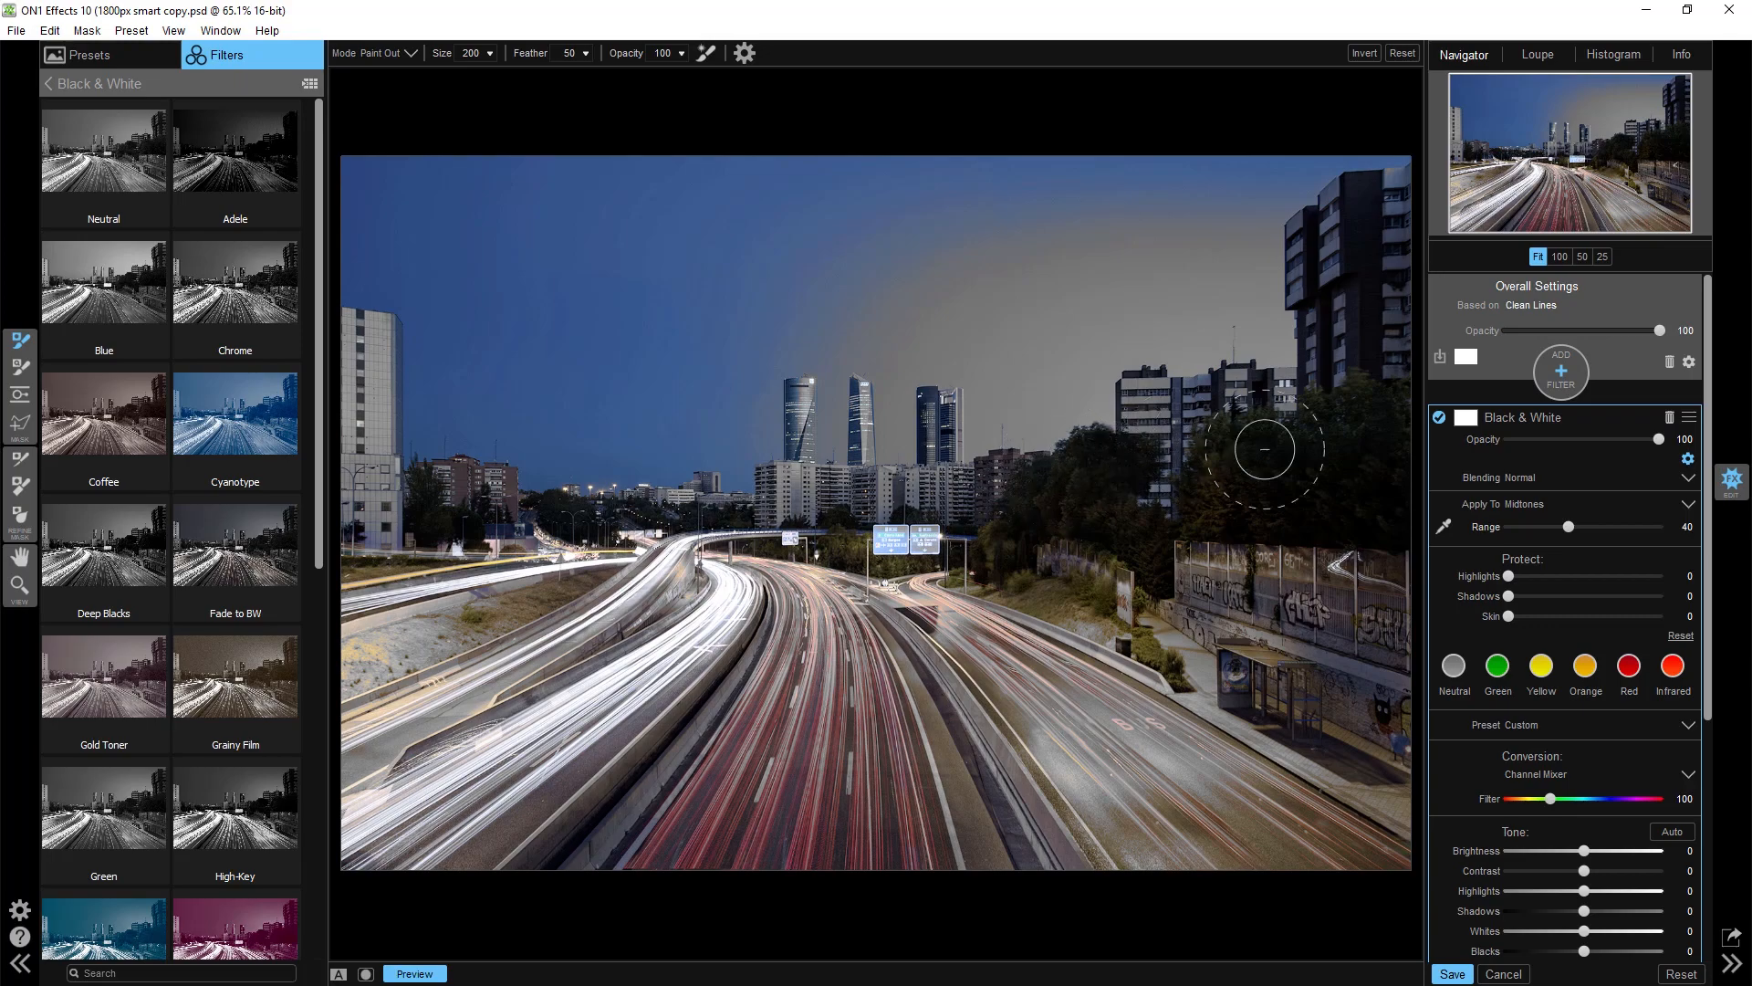
click(1669, 417)
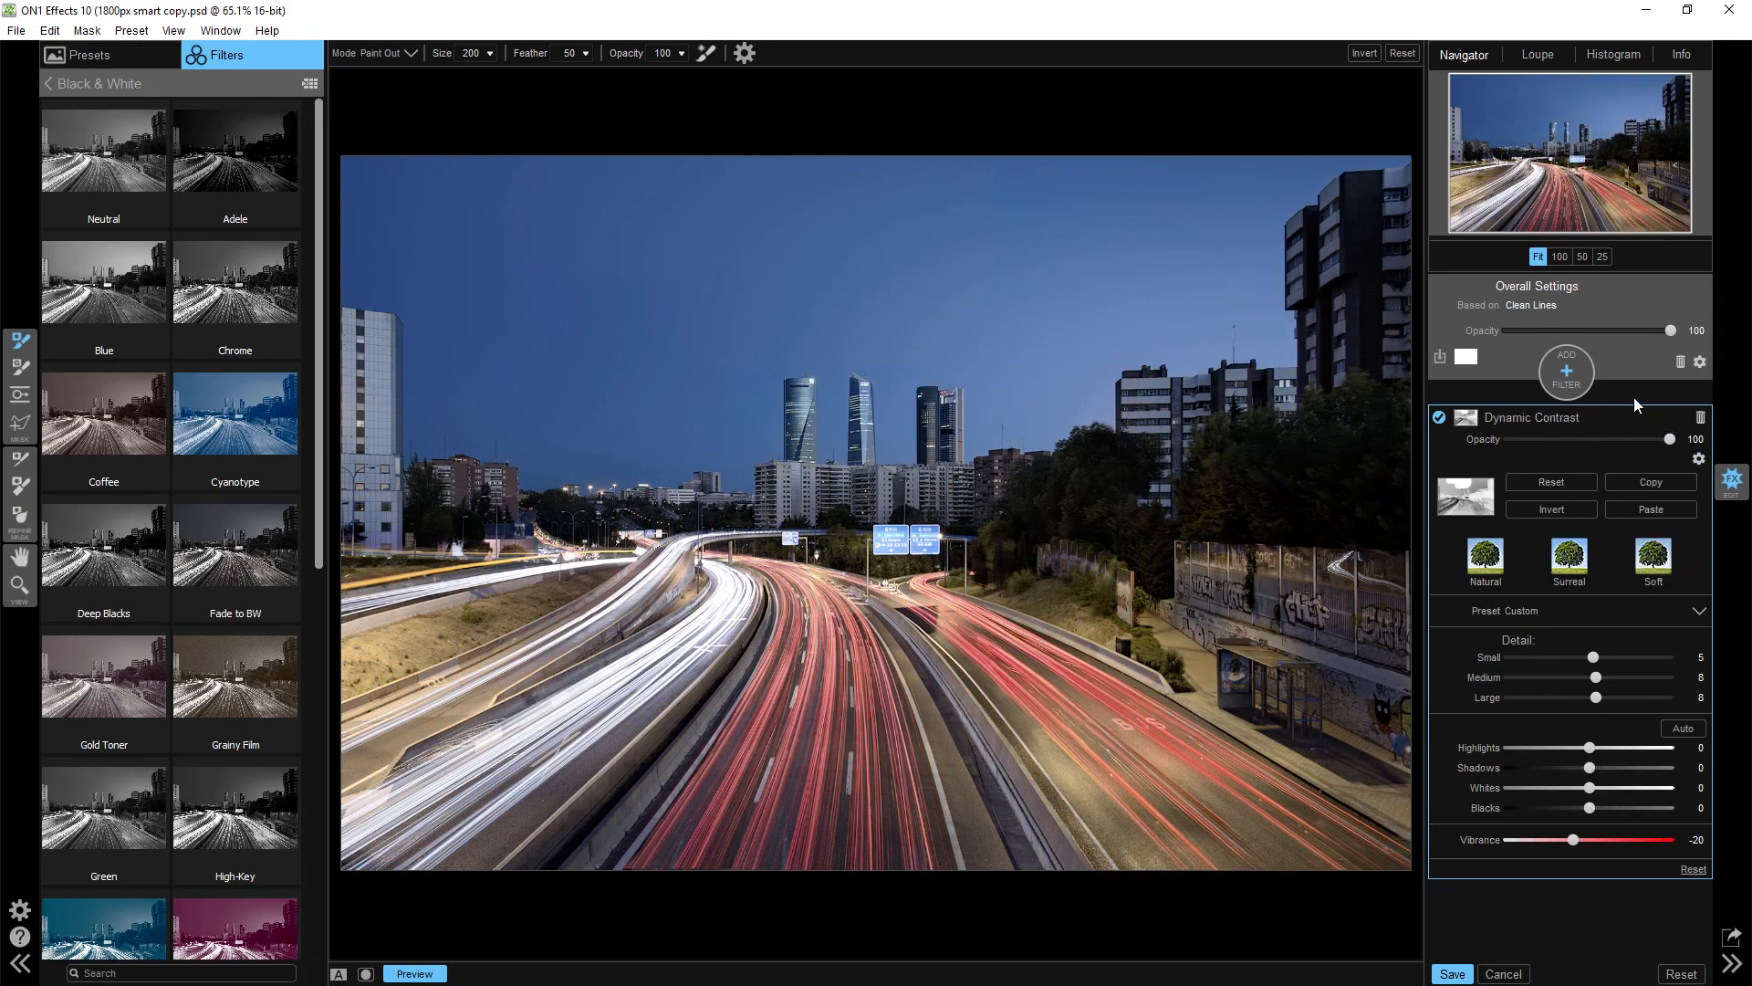
Step: Add a Glow filter above Dynamic Contrast and apply its Orton Clean preset
click(1579, 385)
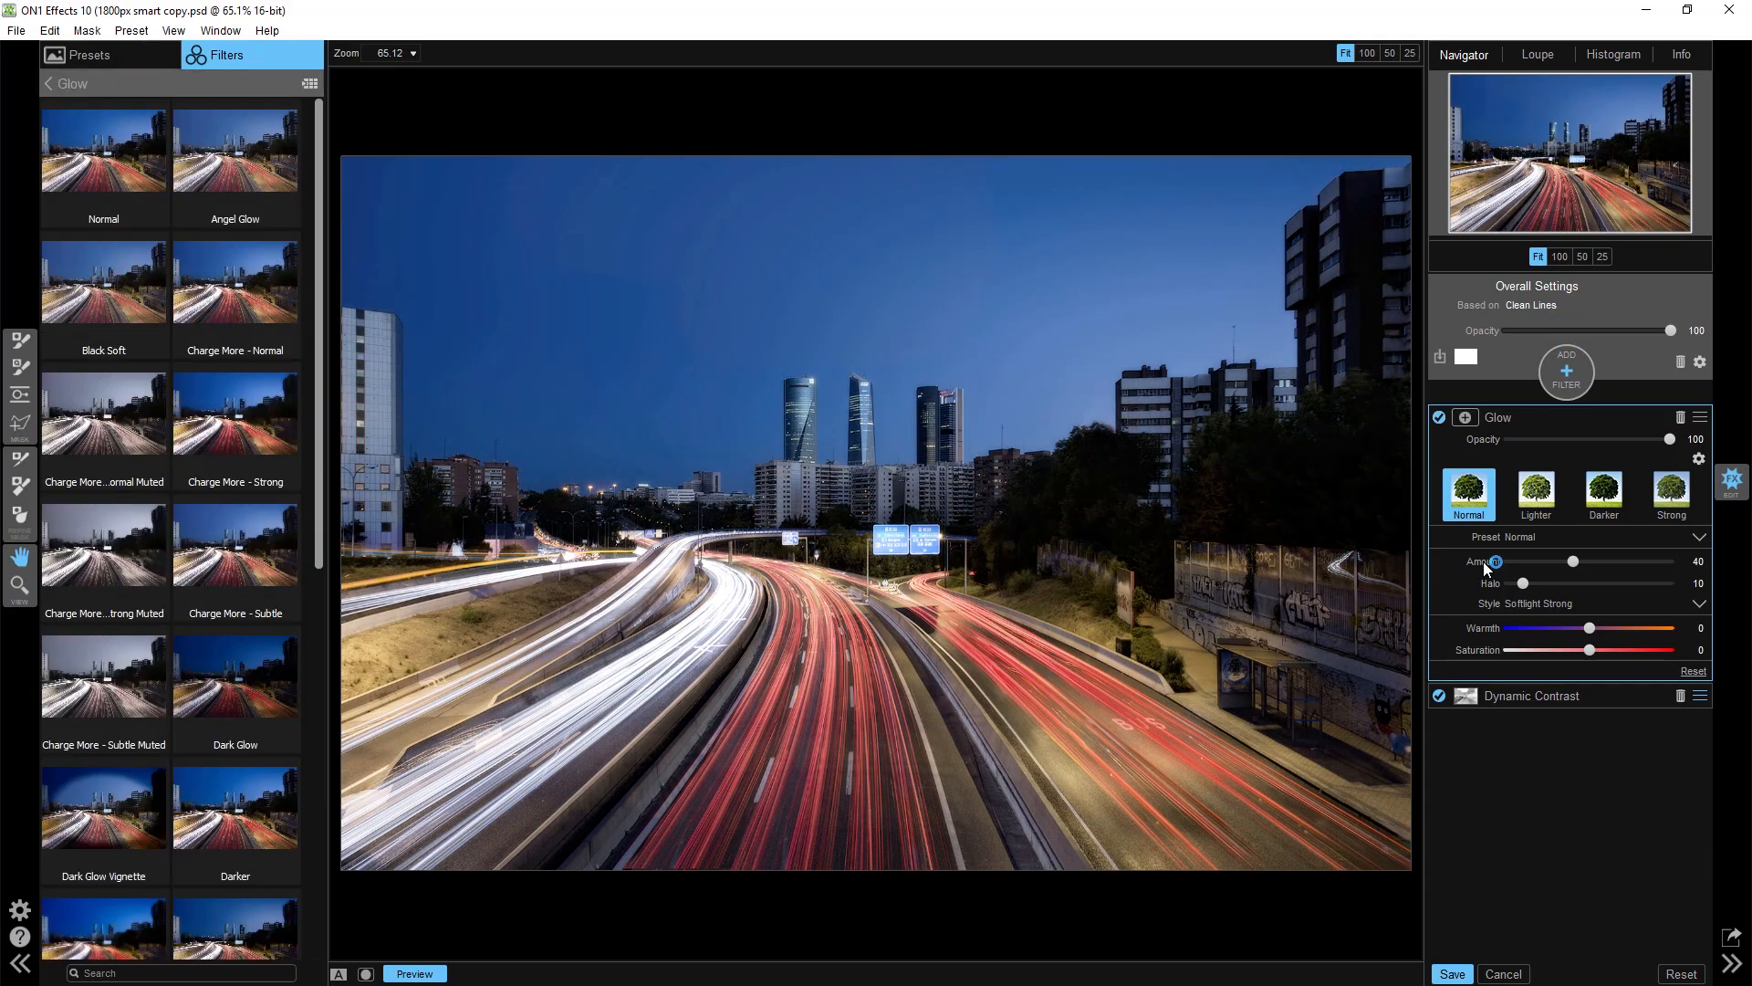
click(1552, 536)
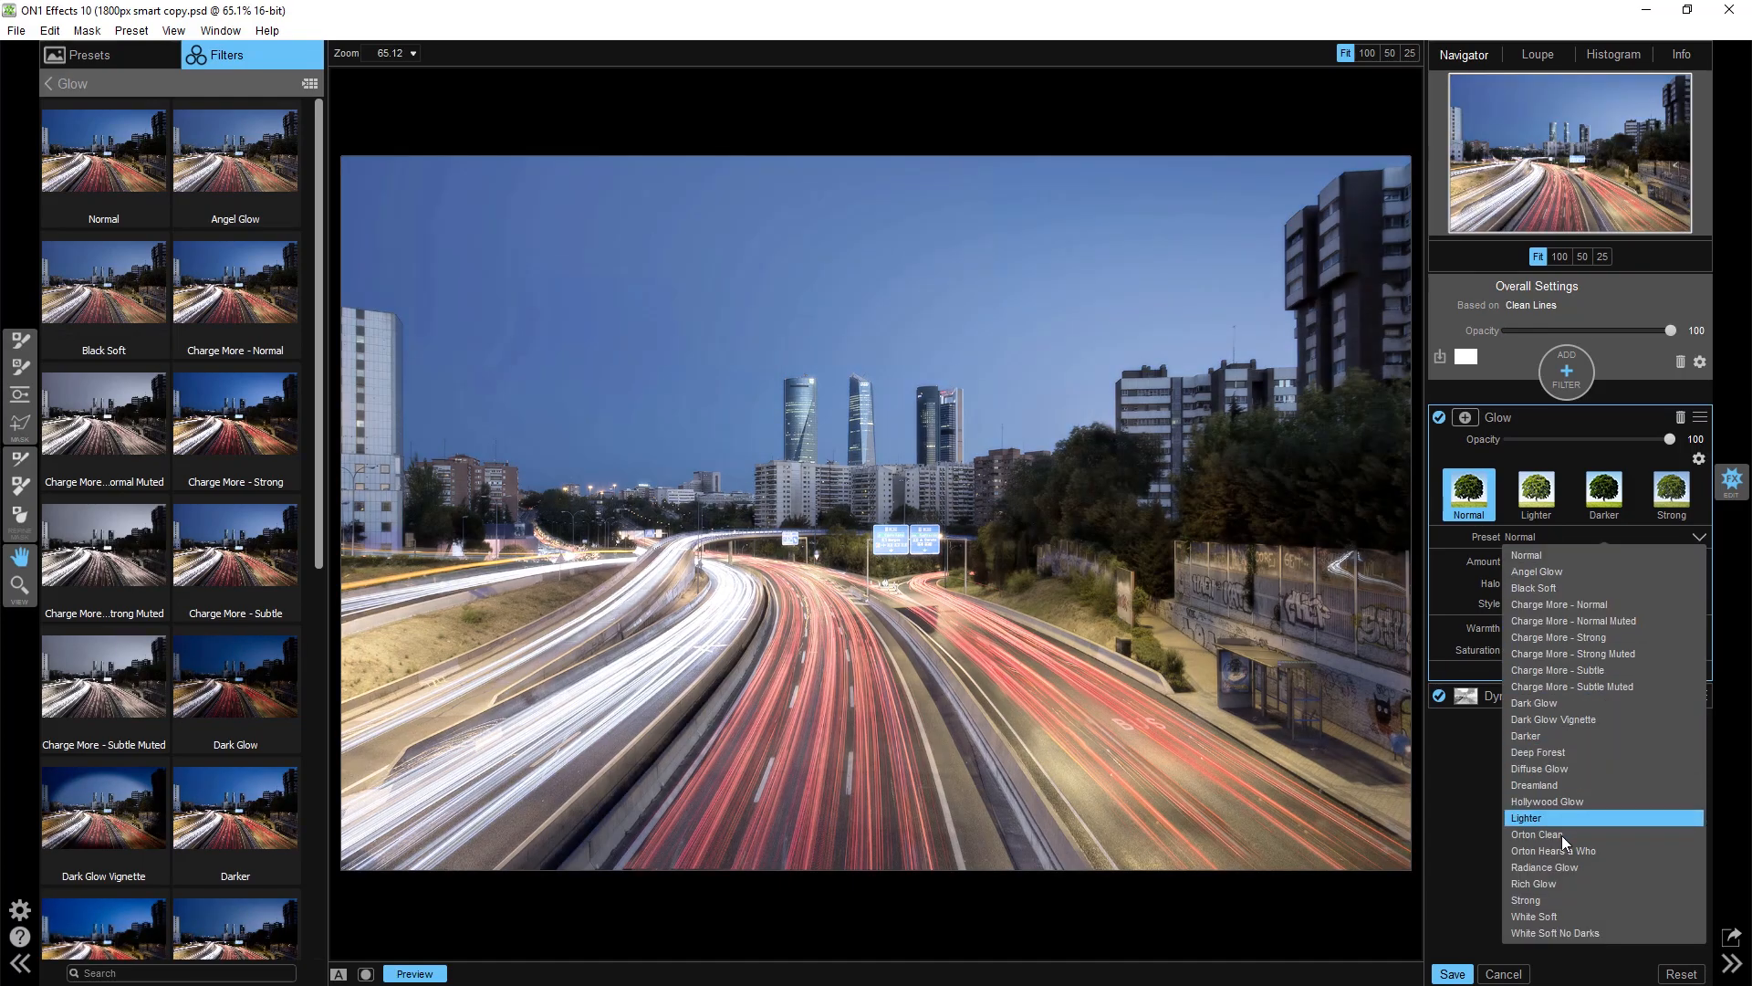
click(1562, 835)
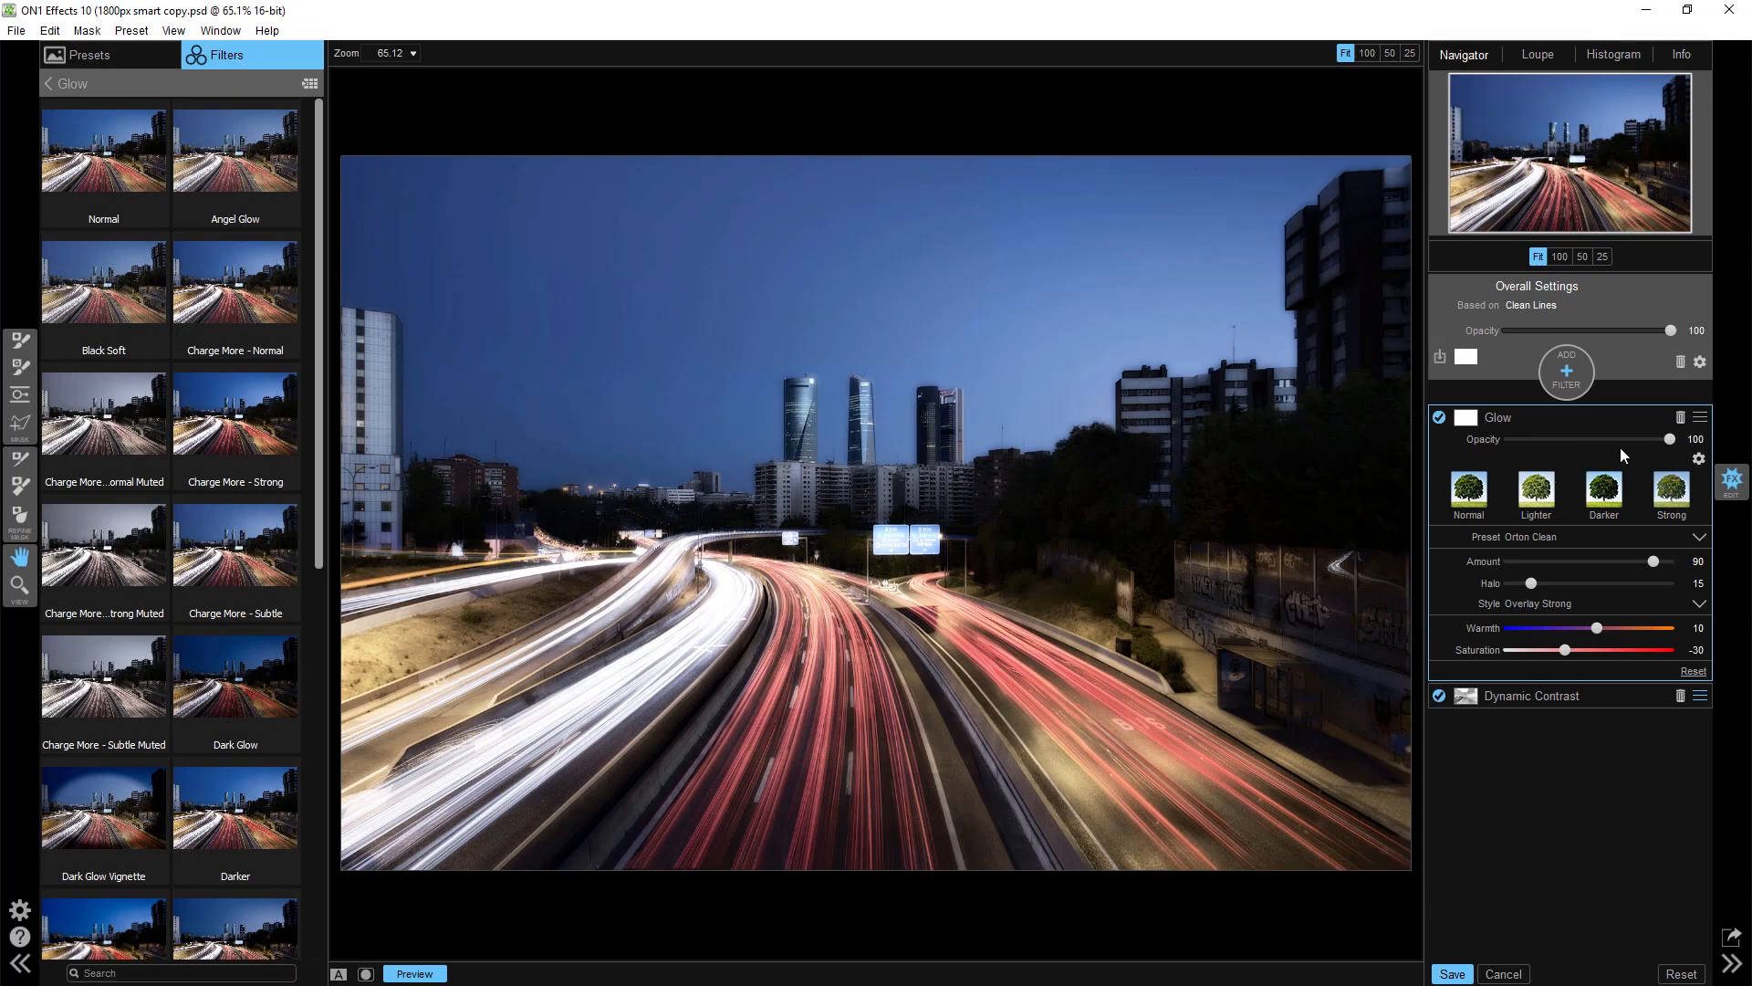
Step: Limit the Glow filter to Midtones and set its Range to 63
click(1698, 459)
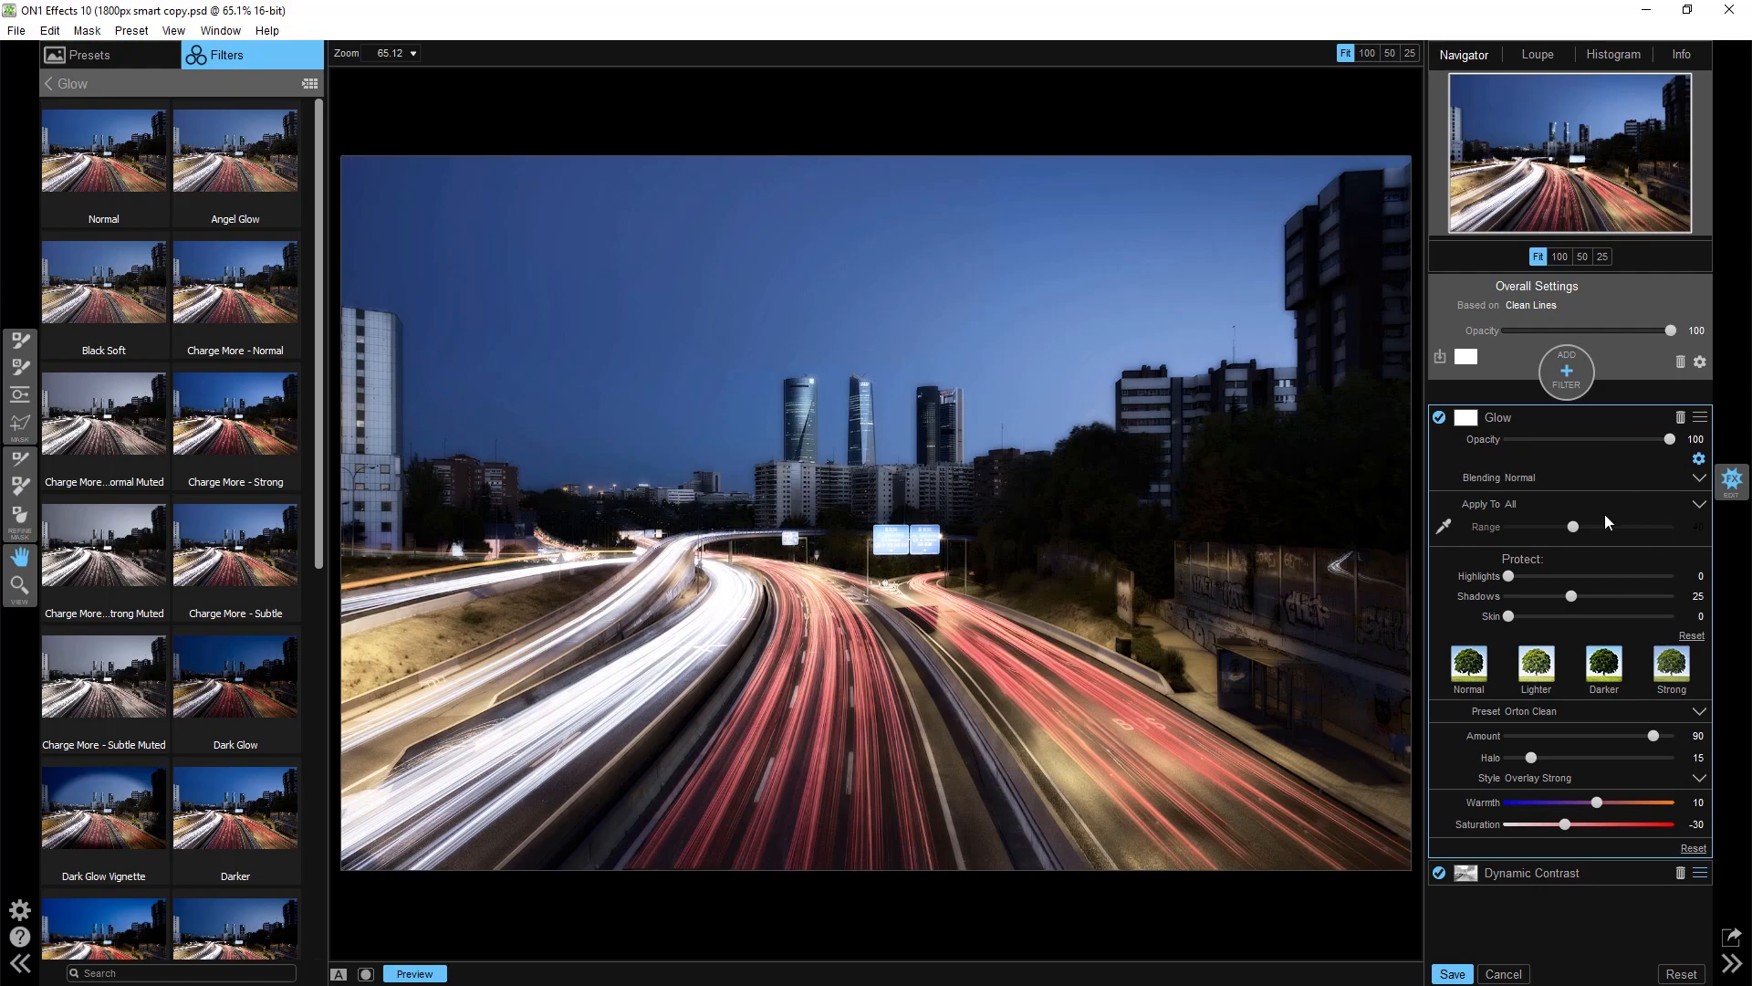
click(1698, 504)
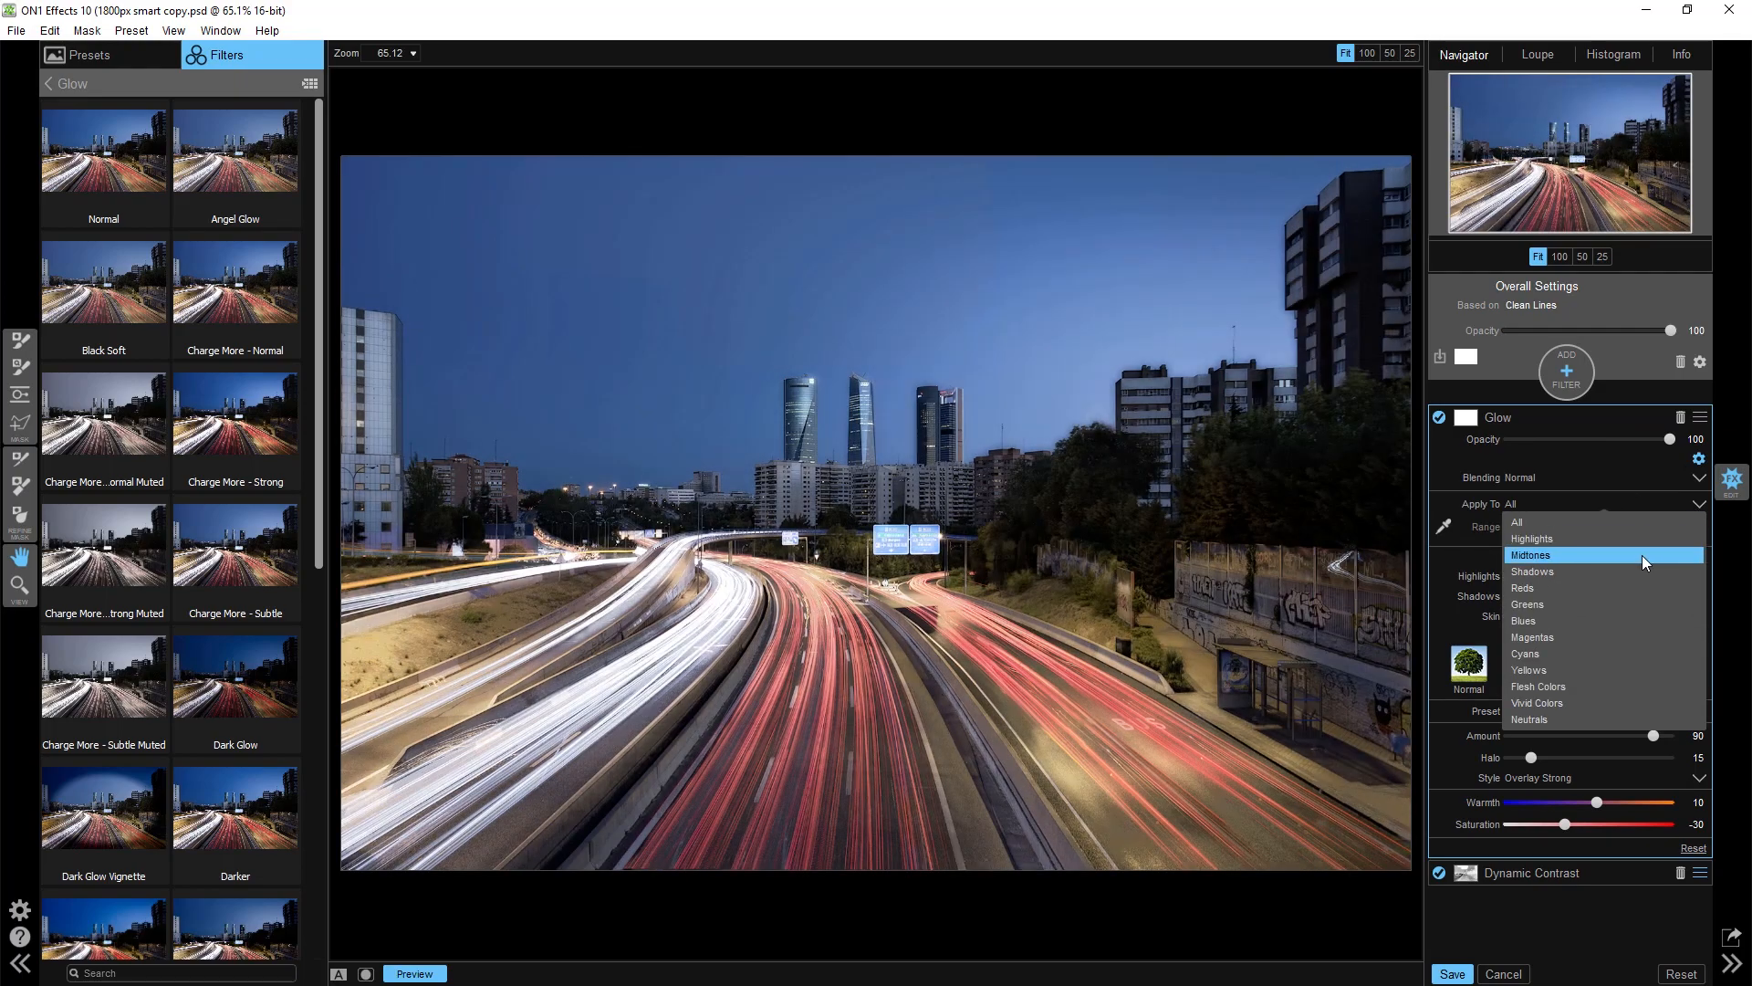
click(1641, 556)
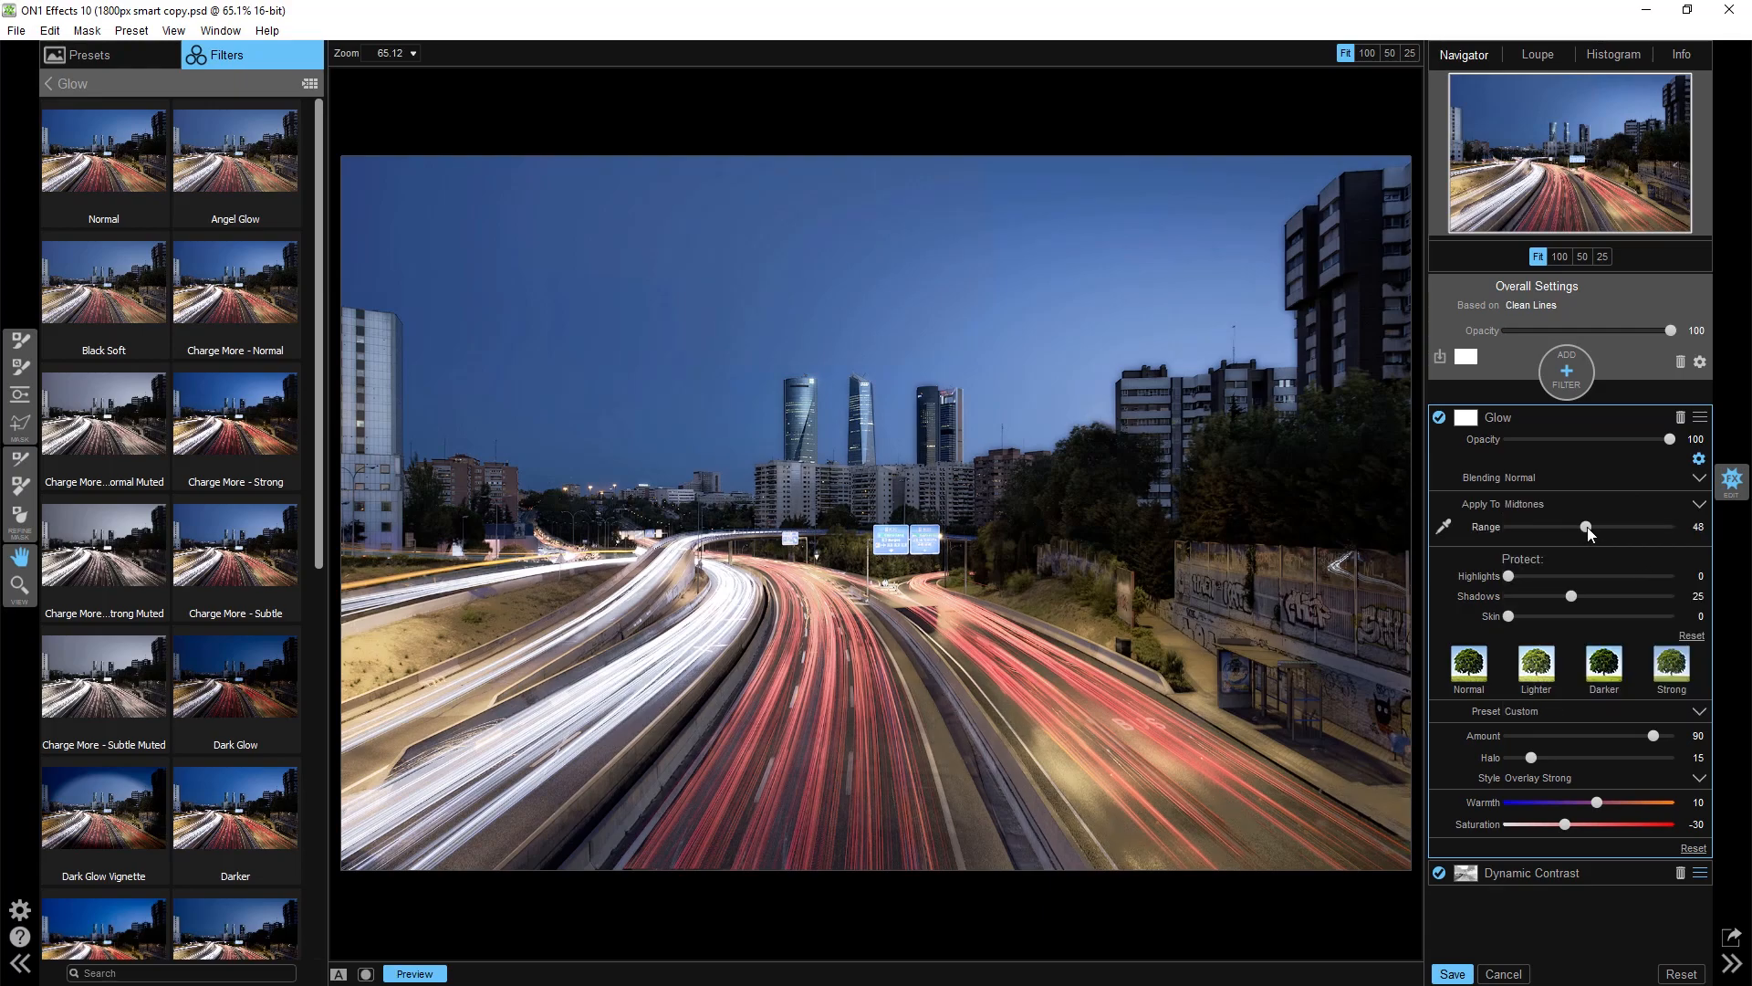
drag(1597, 528, 1632, 534)
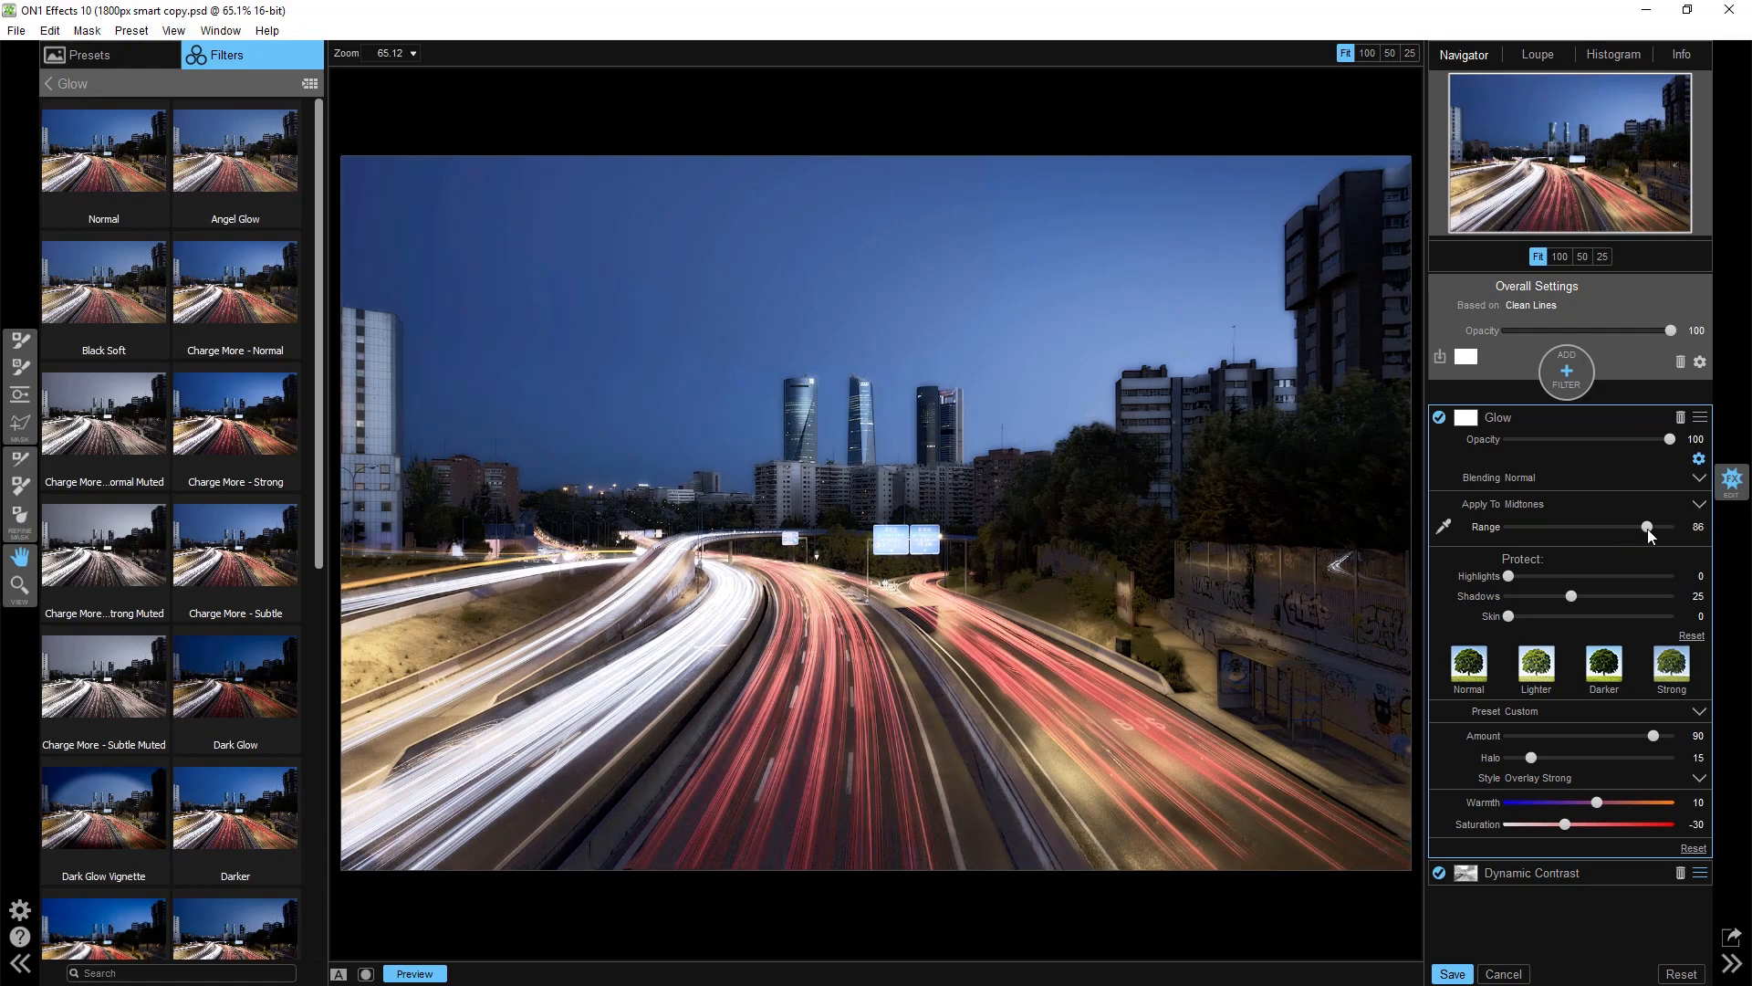
drag(1651, 529, 1605, 531)
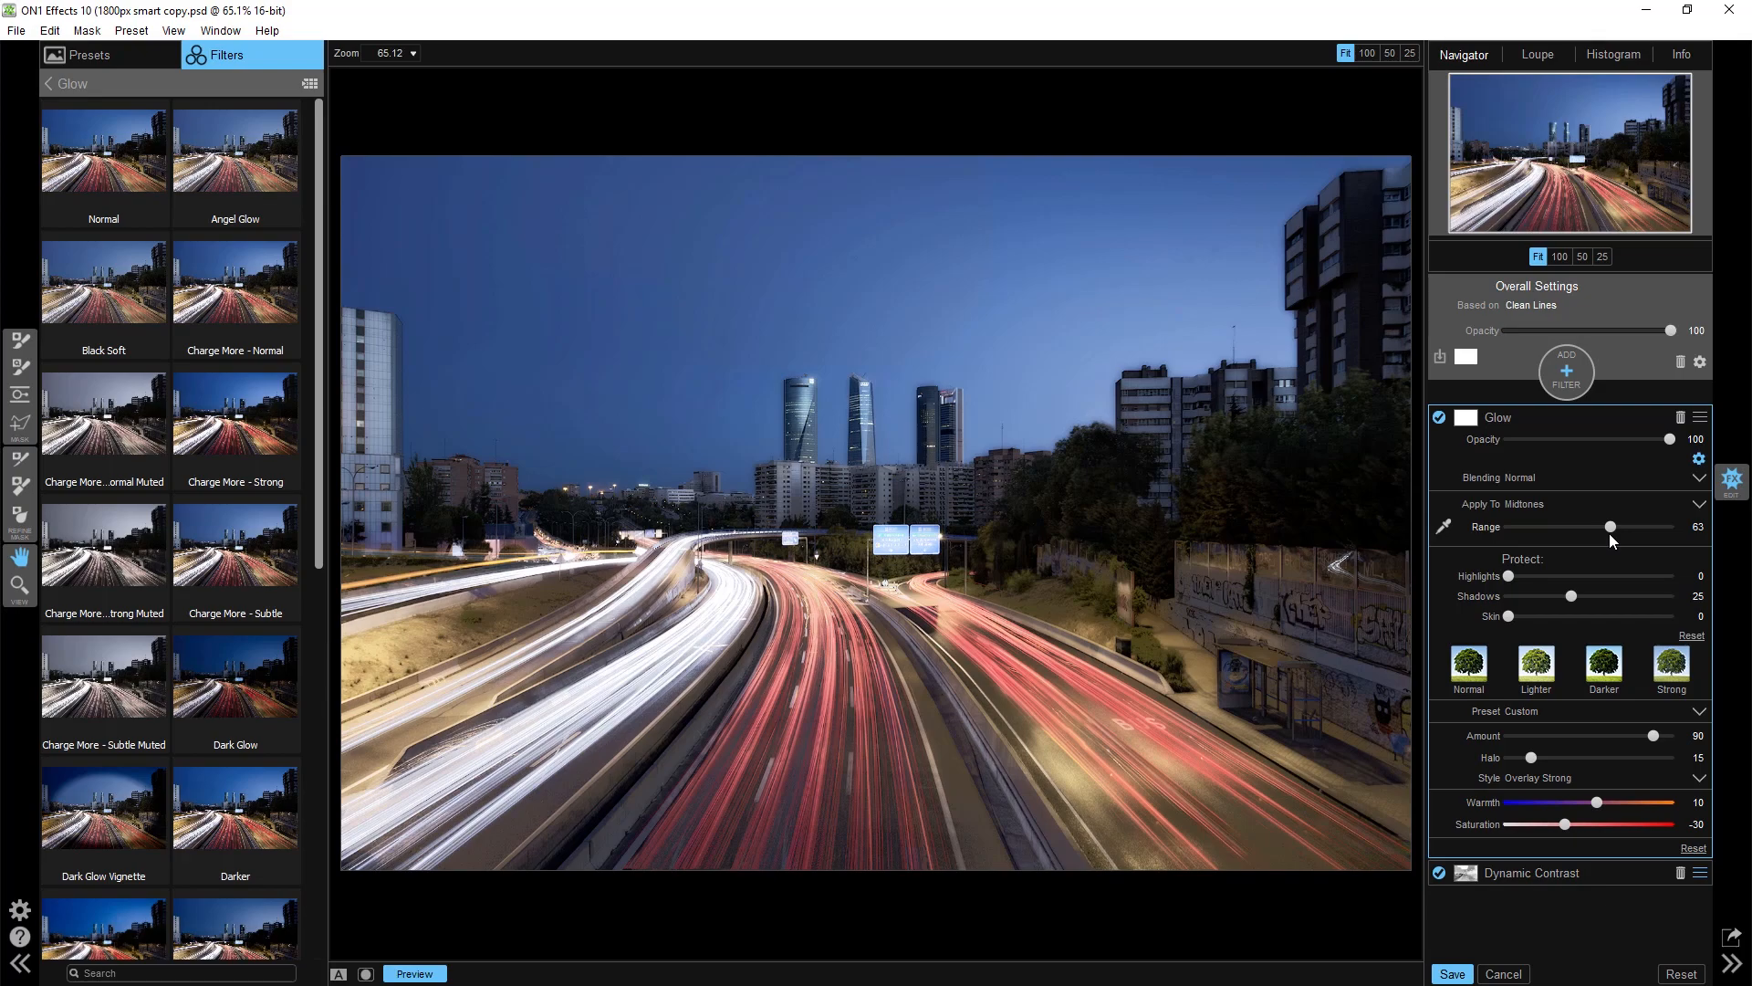
Step: Paint the Glow out of the sky and skyline with the masking brush at size 700, and check the mask
click(1467, 421)
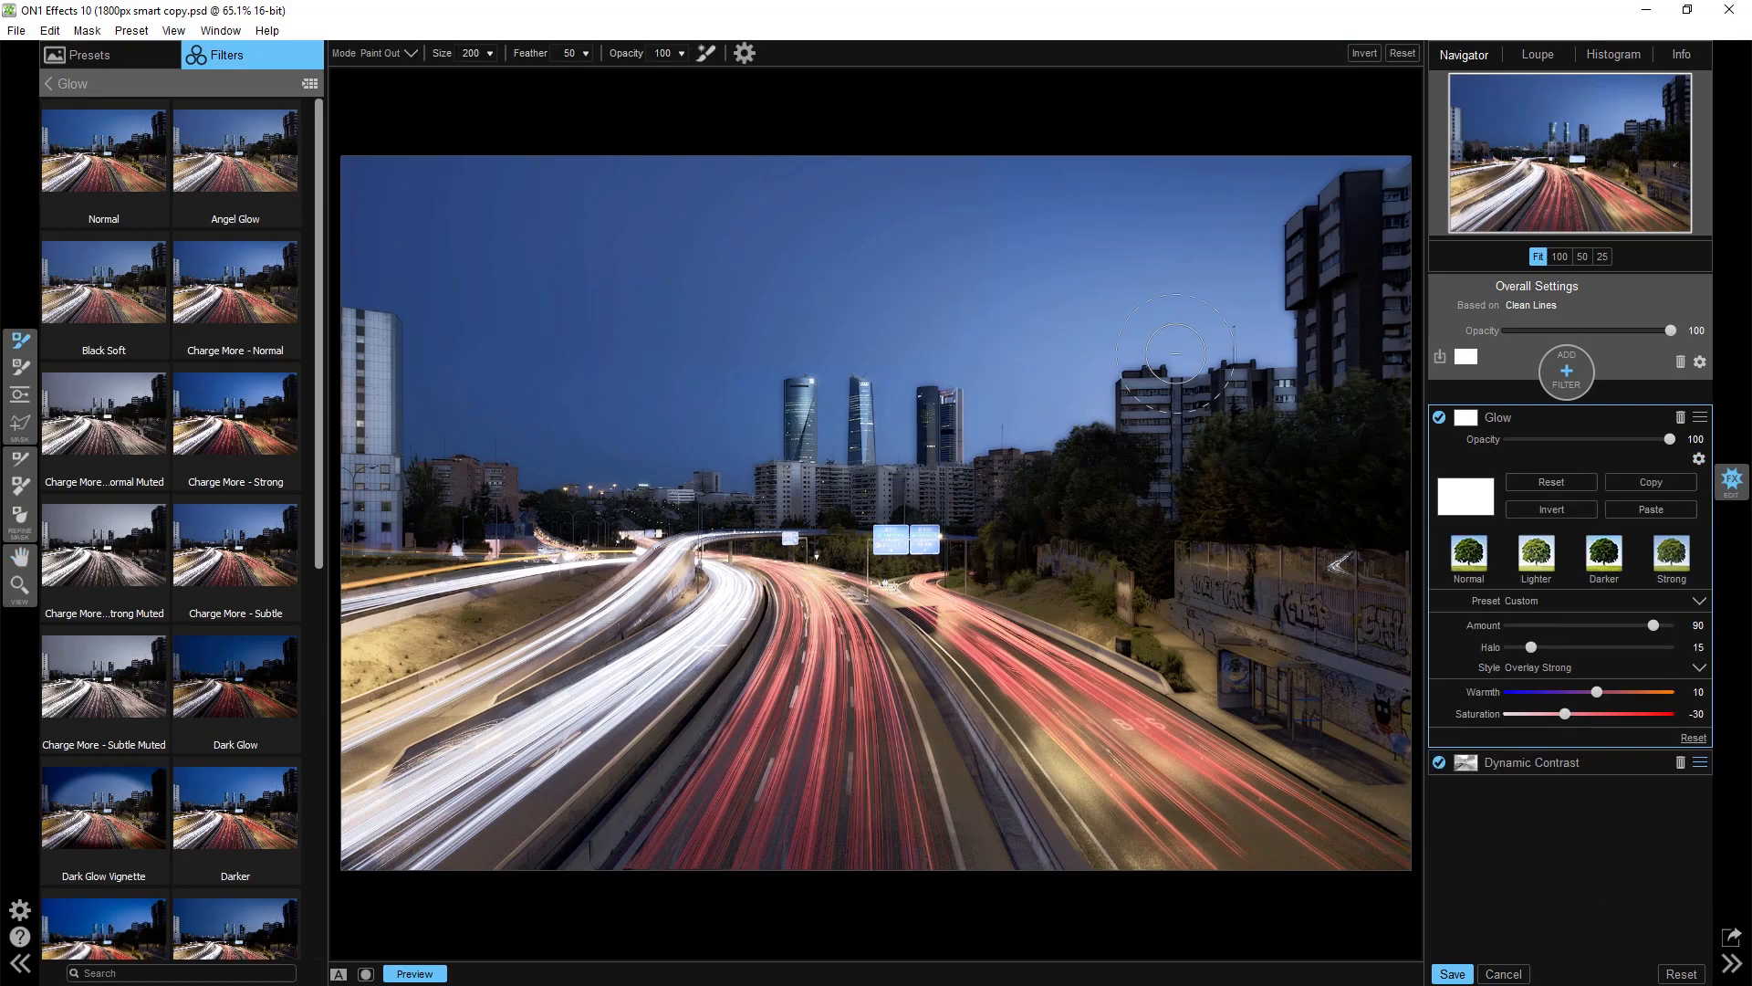
key(bracketright)
key(bracketright)
key(bracketright)
key(bracketright)
key(bracketright)
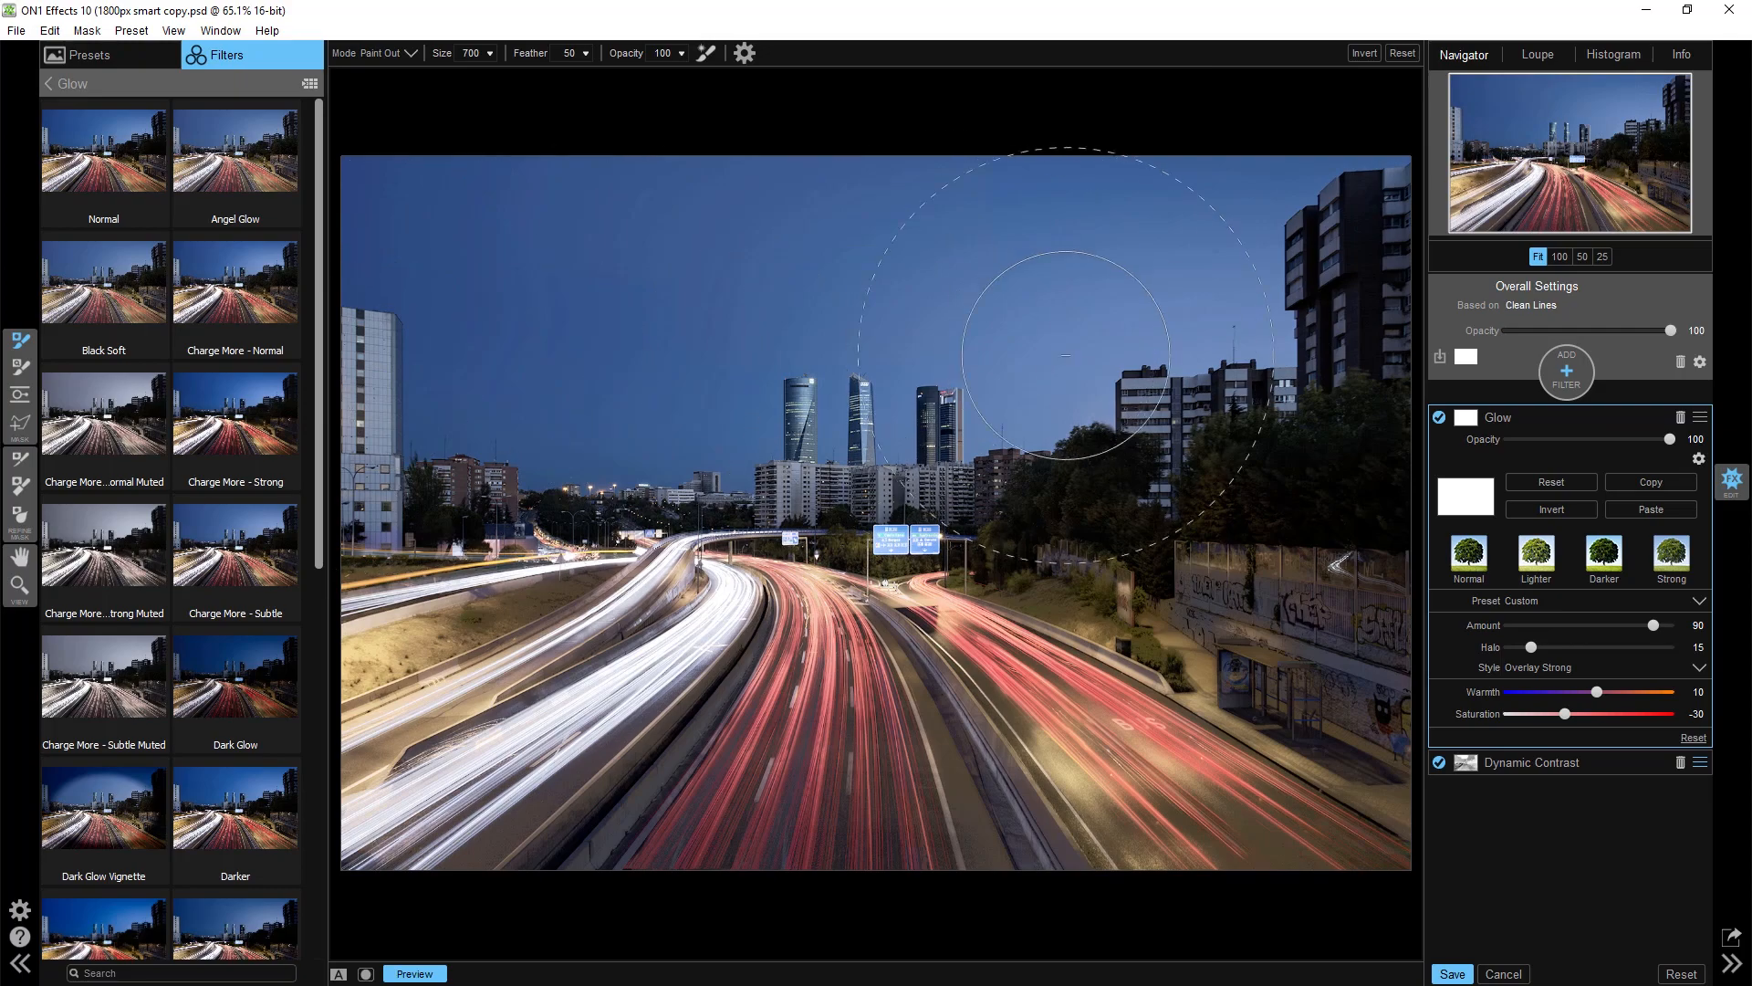
mouse_move(1342, 390)
mouse_down()
mouse_move(1378, 216)
mouse_move(391, 238)
mouse_move(1310, 414)
mouse_up()
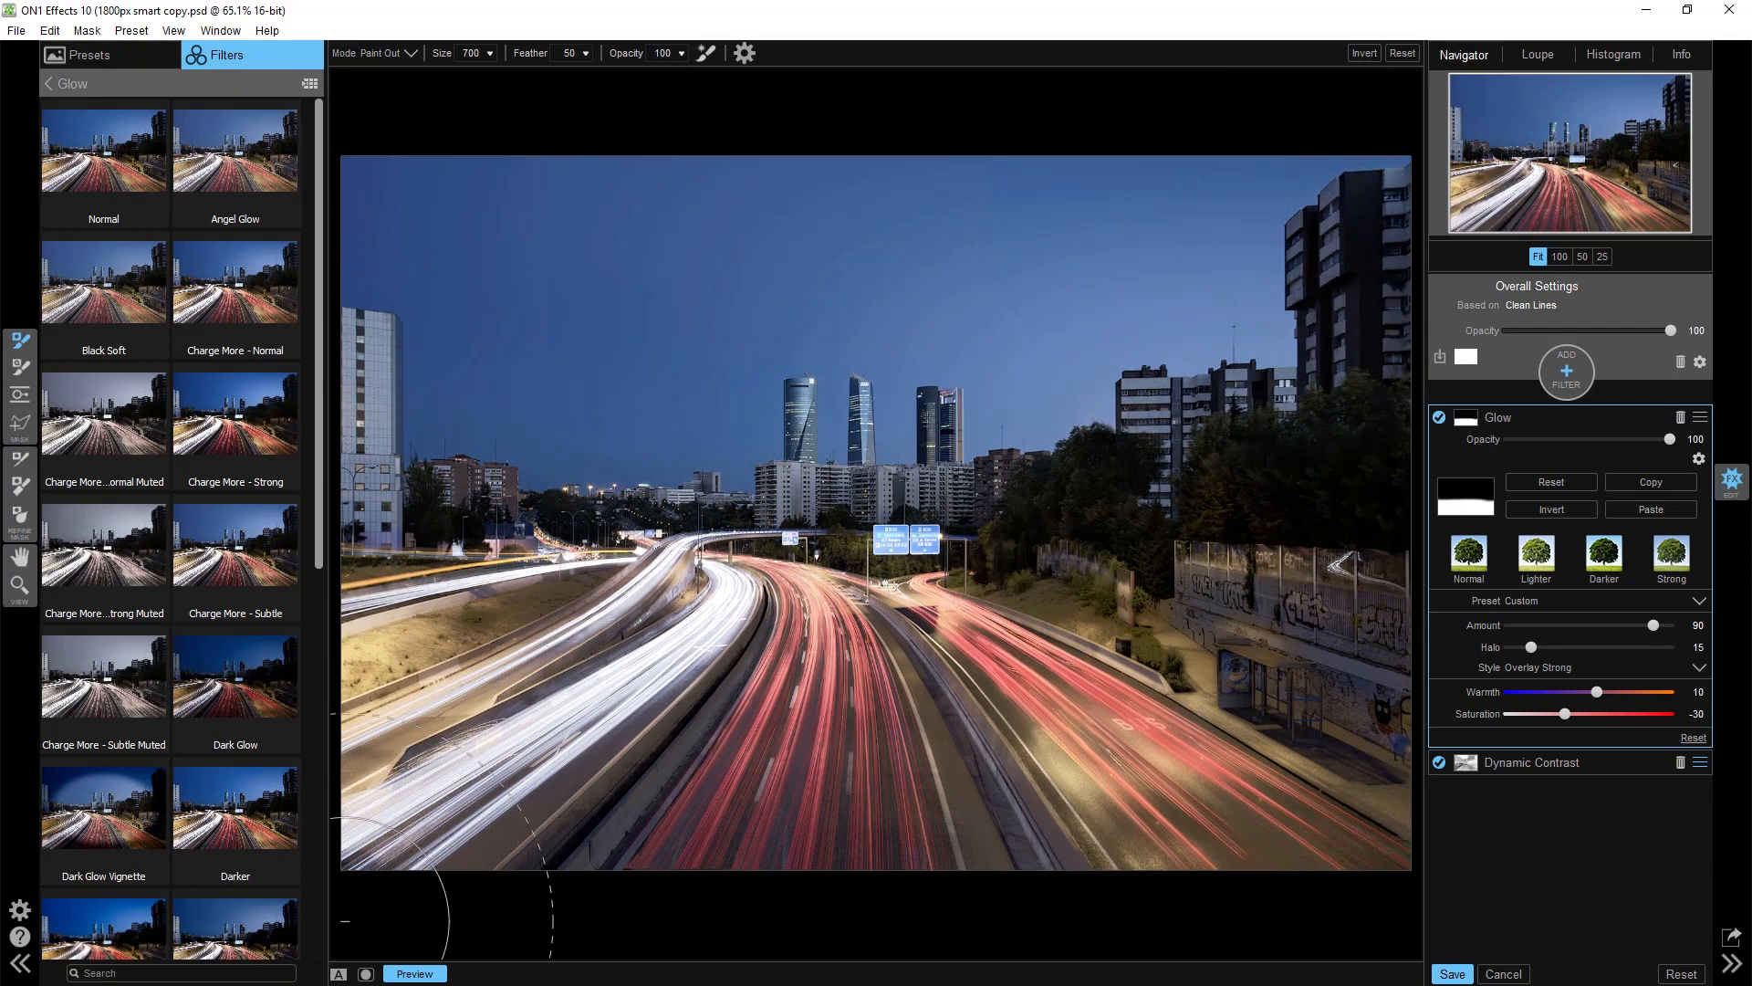
click(366, 974)
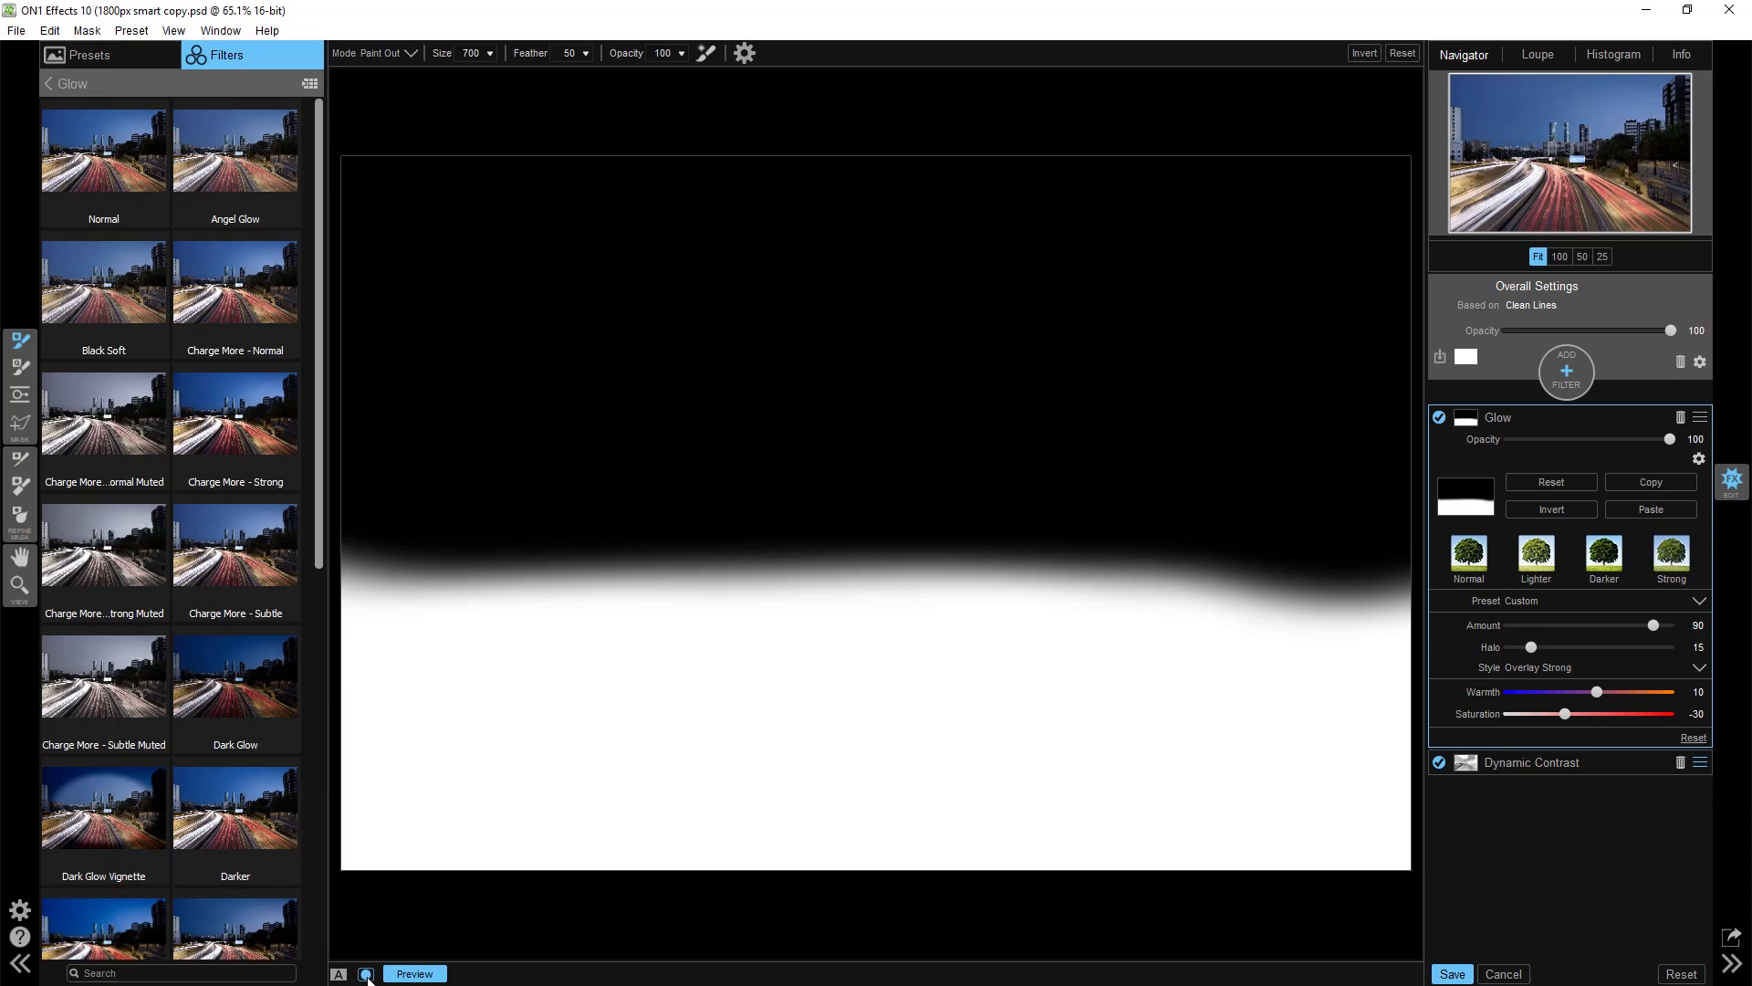
click(366, 974)
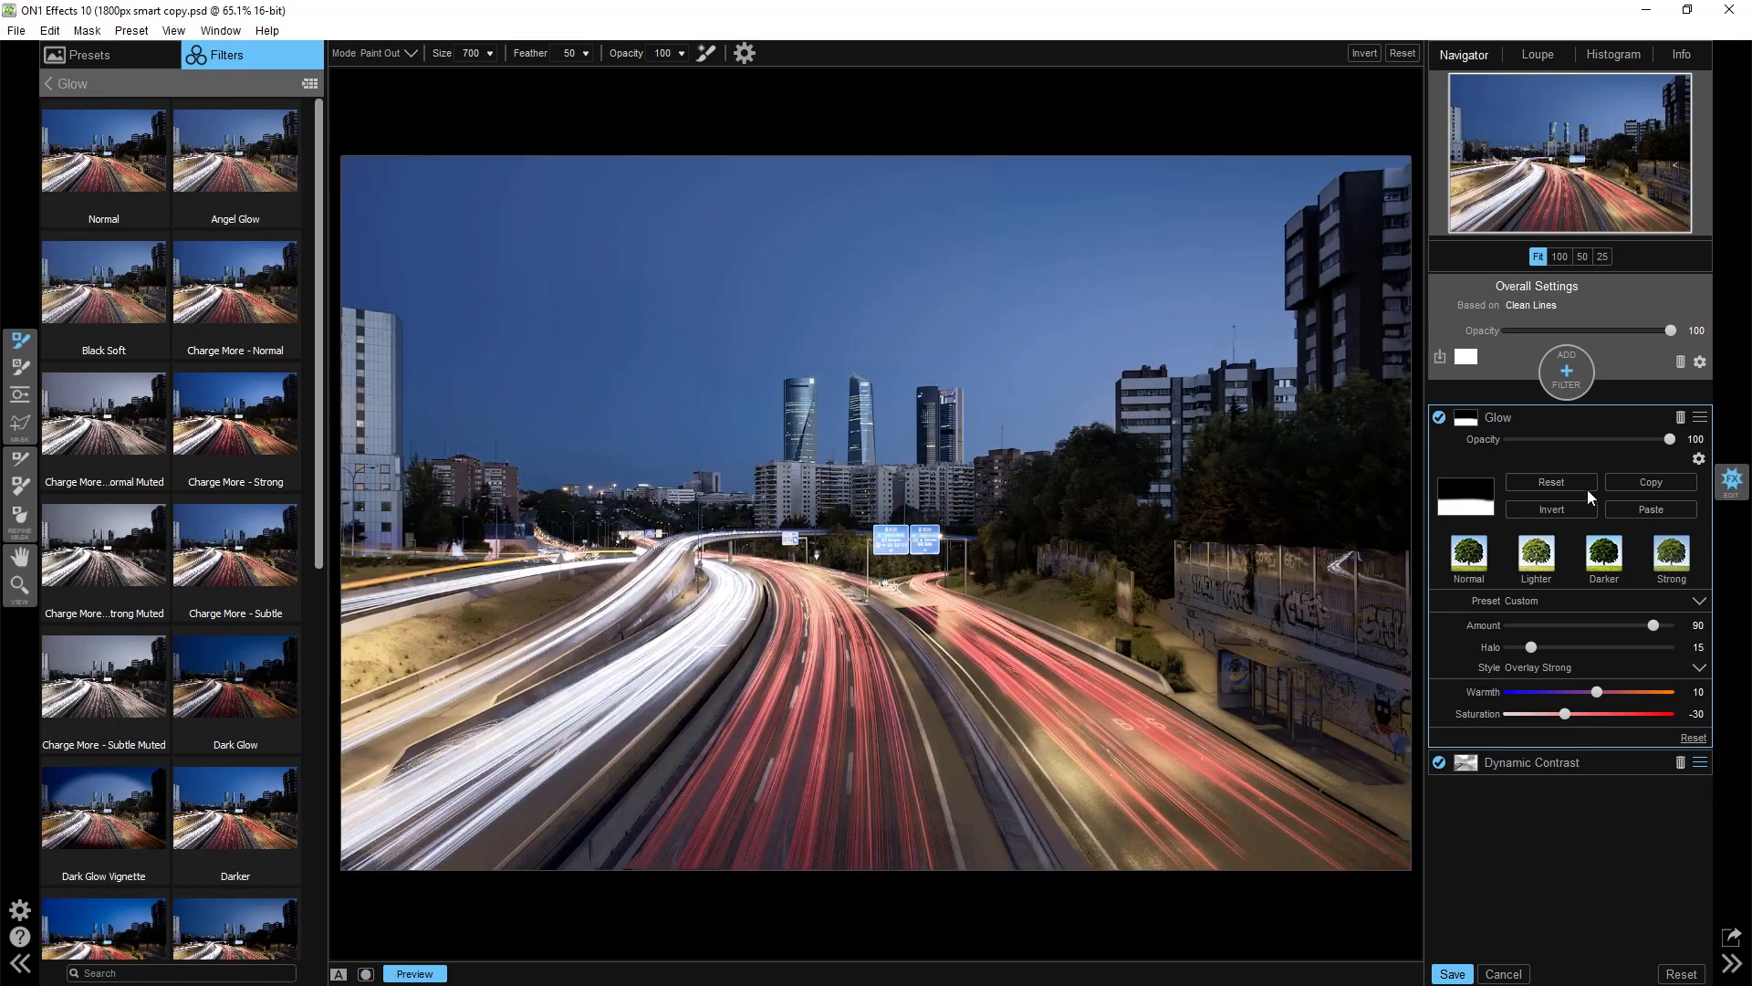
Step: Preview the Glow's Apply To ranges, keep Midtones, and set Halo to 30 and Amount to 100
click(1698, 458)
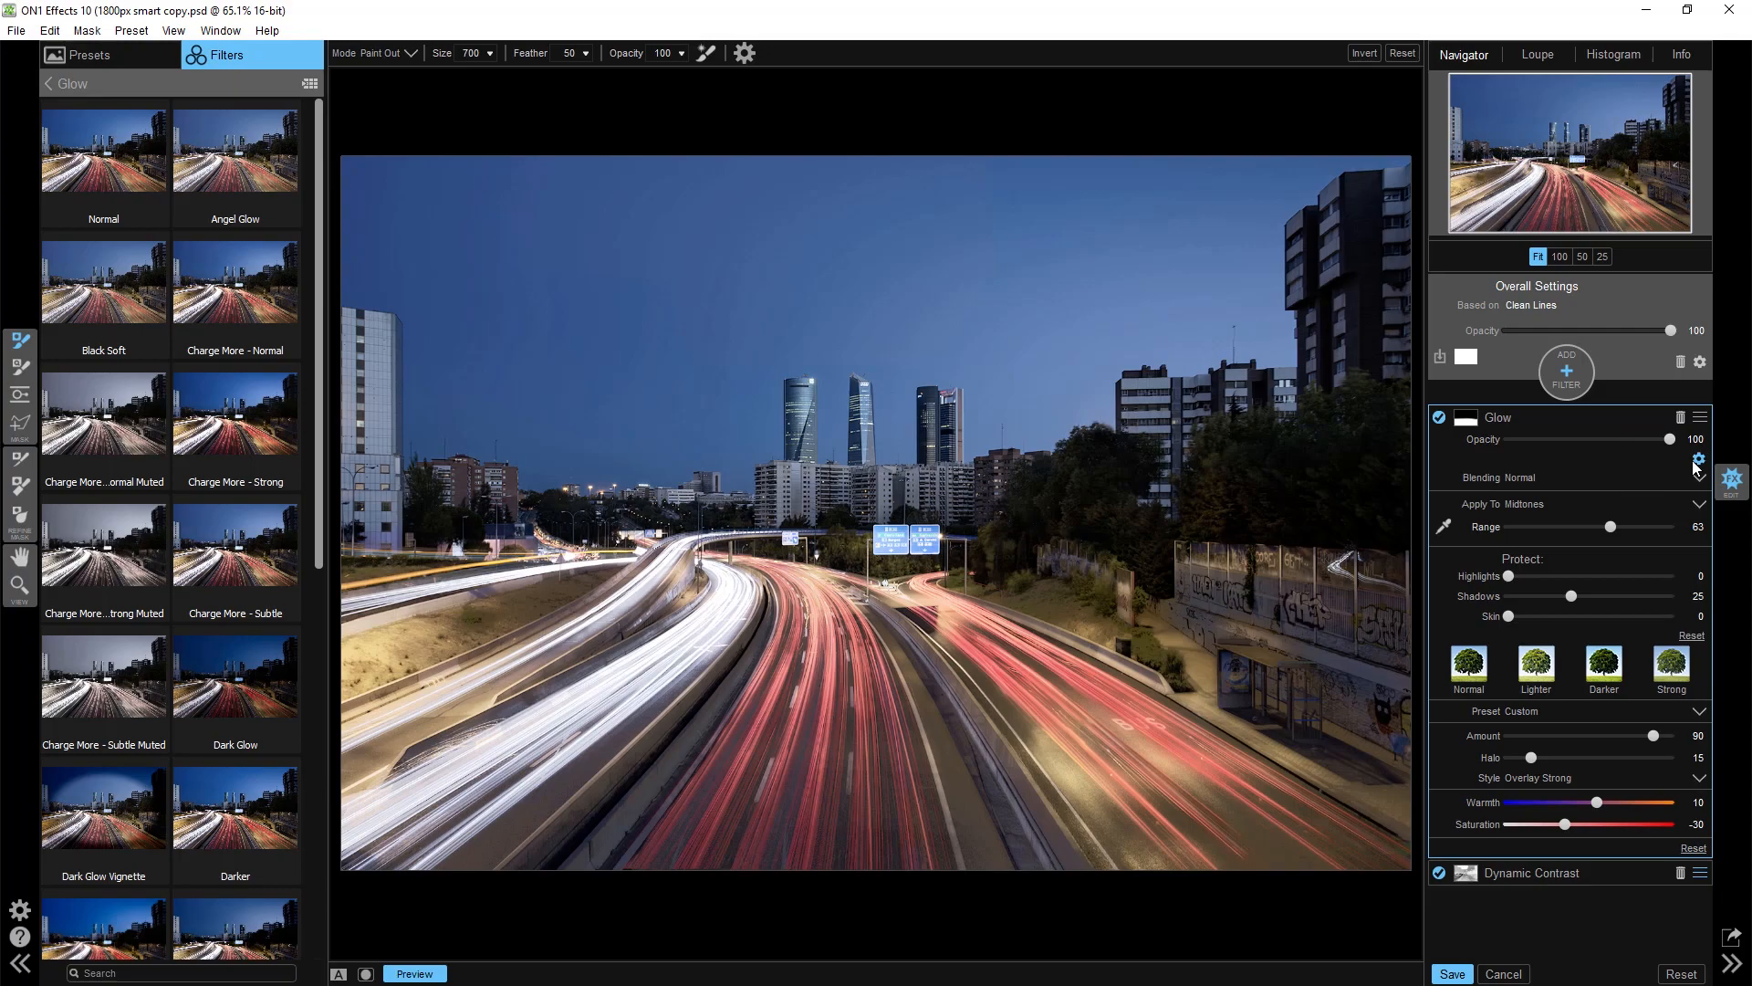
click(1697, 507)
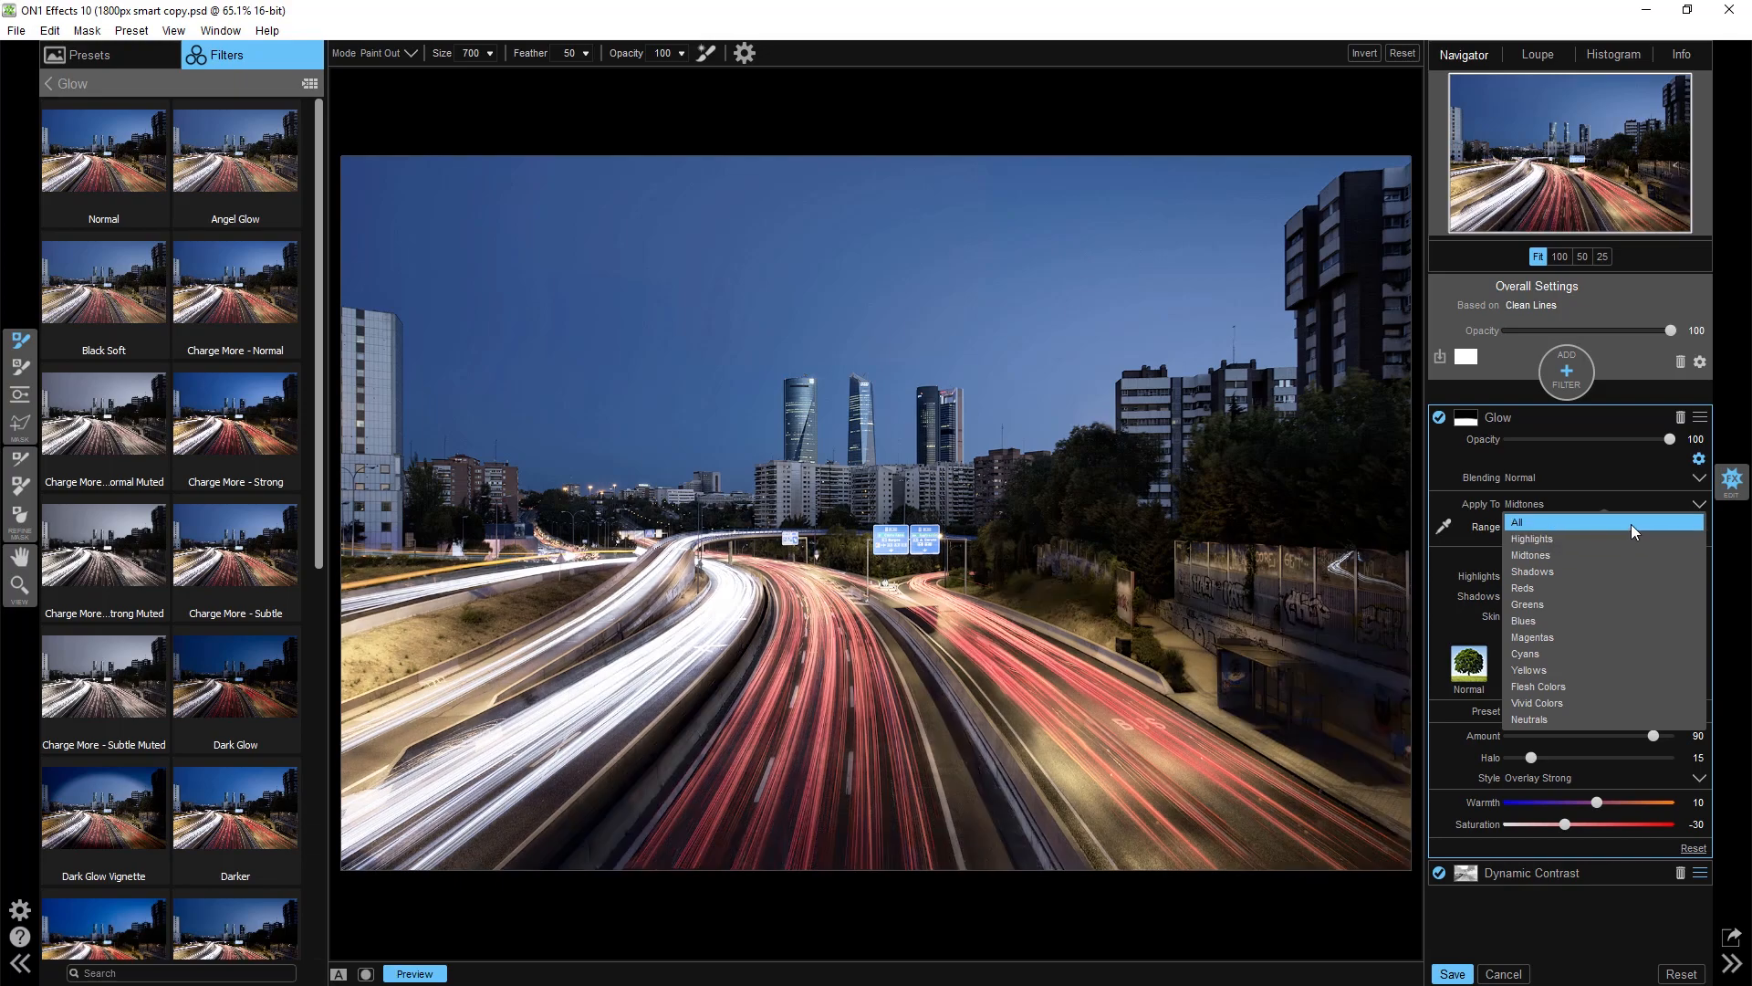
click(1620, 556)
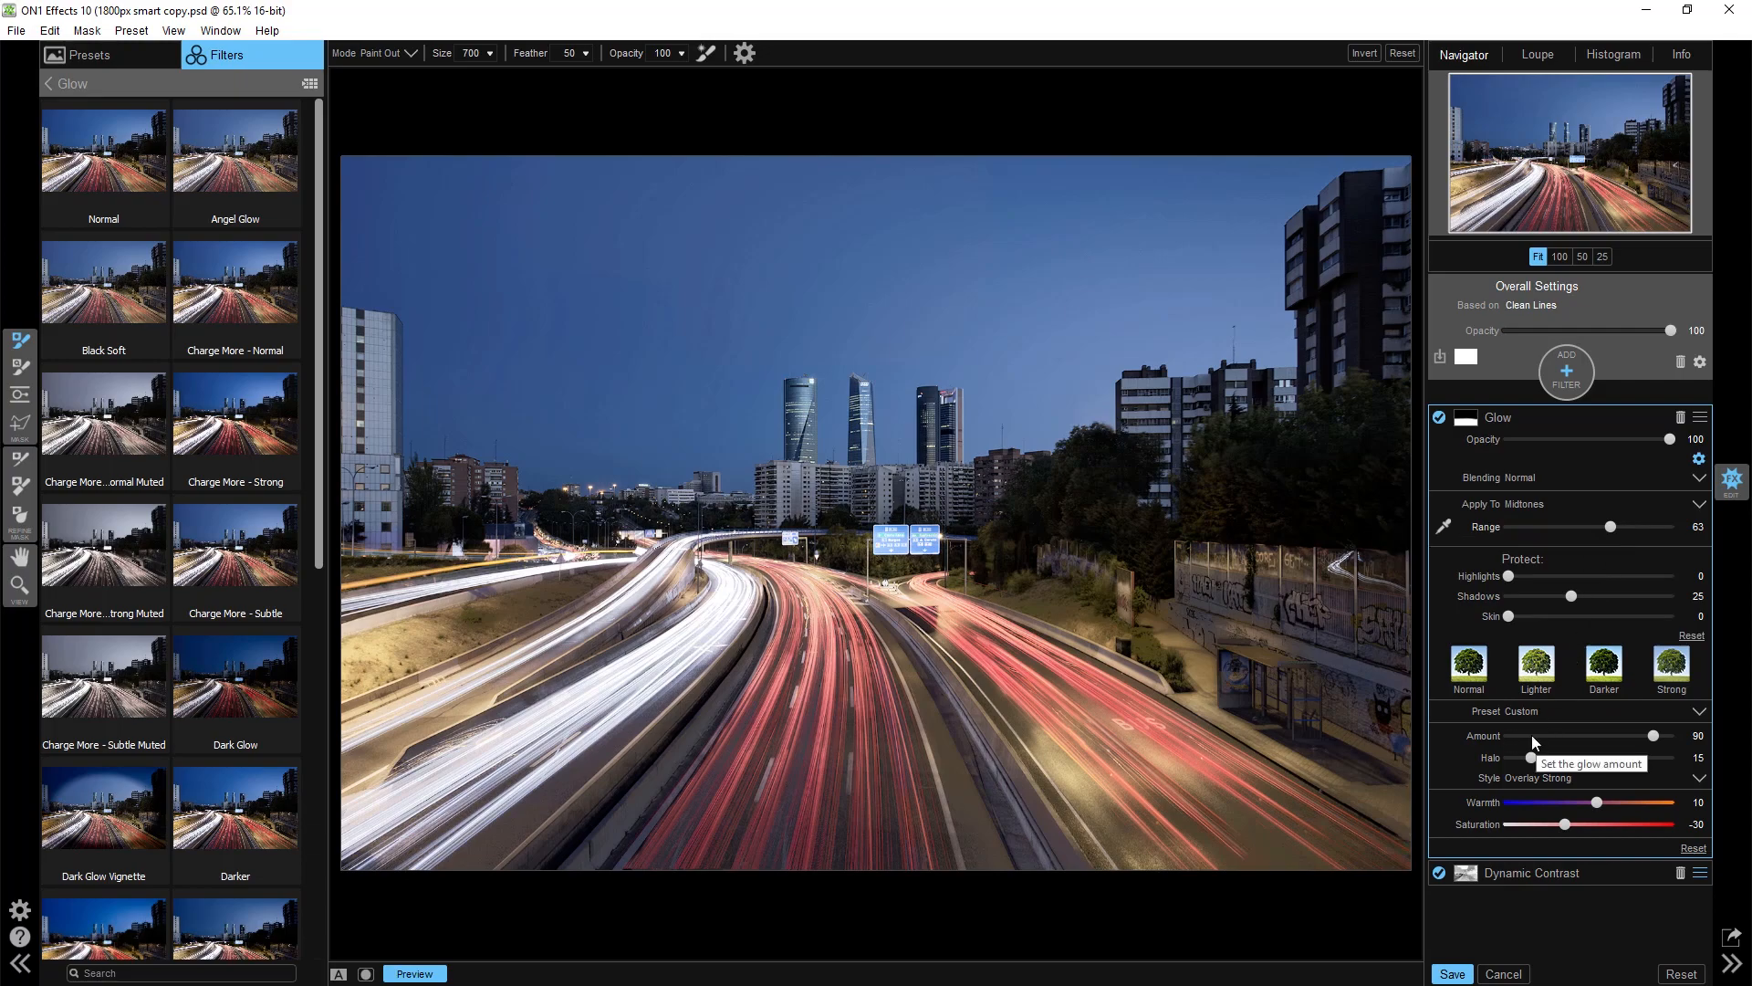
drag(1531, 758, 1555, 758)
drag(1662, 737, 1669, 735)
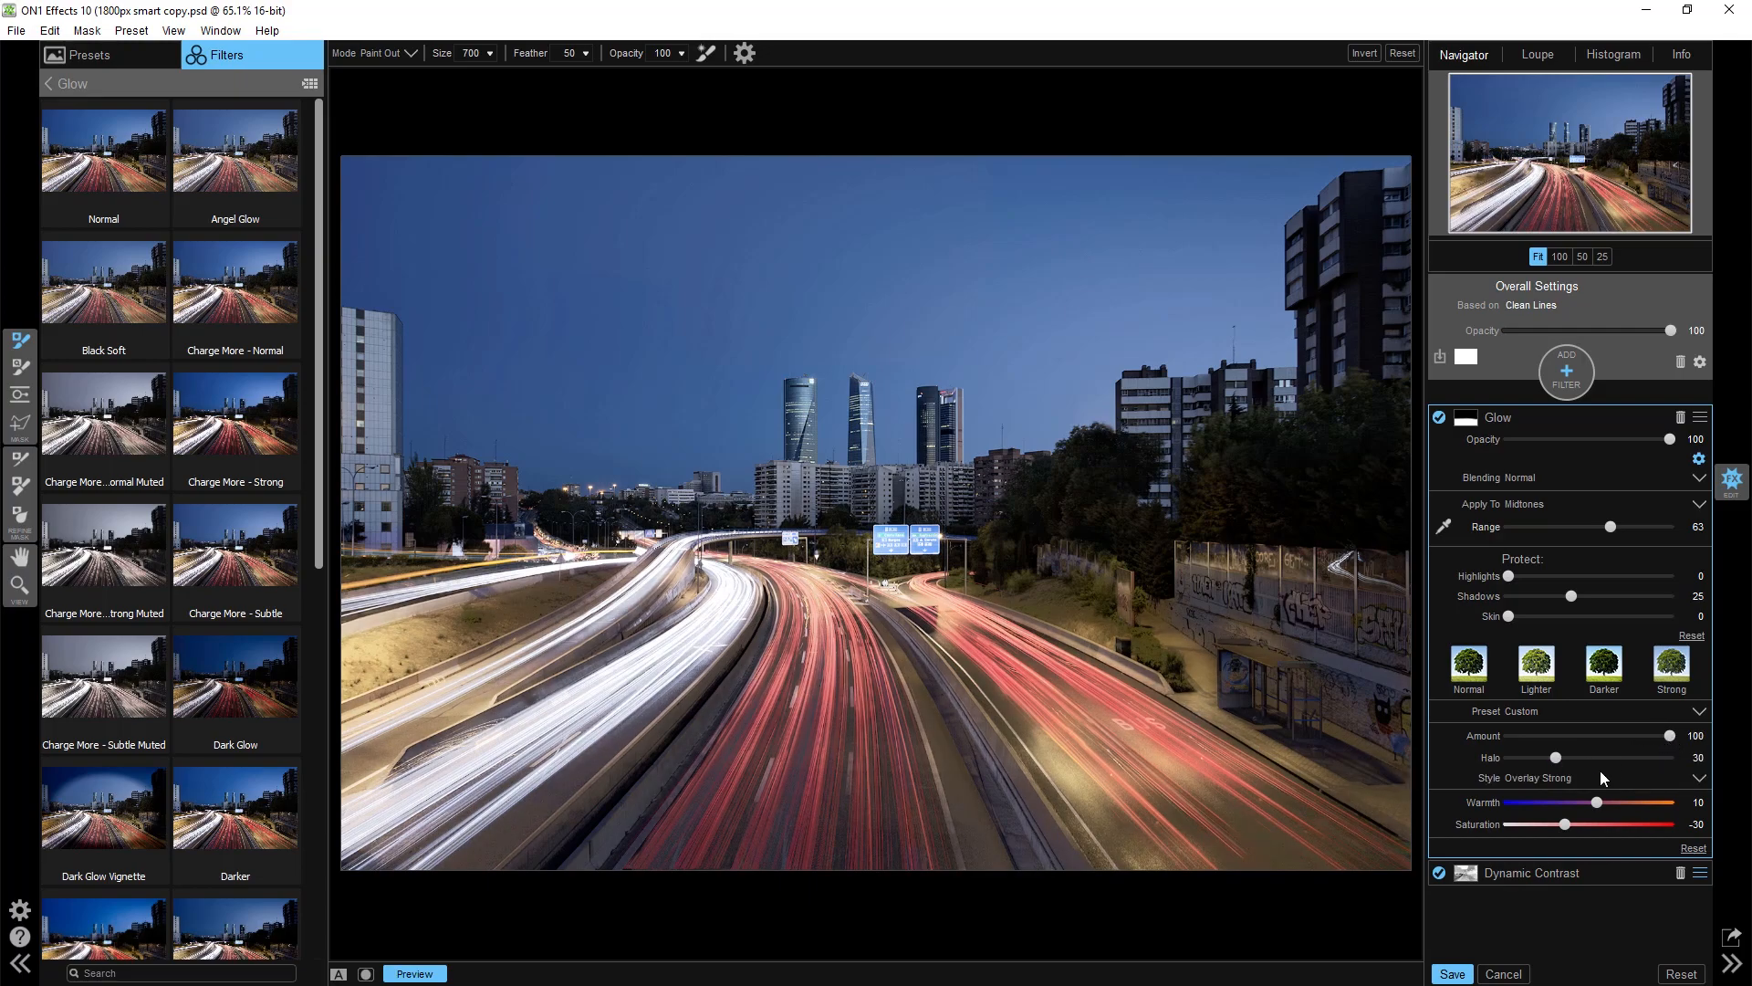
Step: Set the Glow's Warmth to 1 and its Highlights protection to 64, keep Shadows protection at 25, and collapse the filter's extra options
drag(1598, 803, 1591, 809)
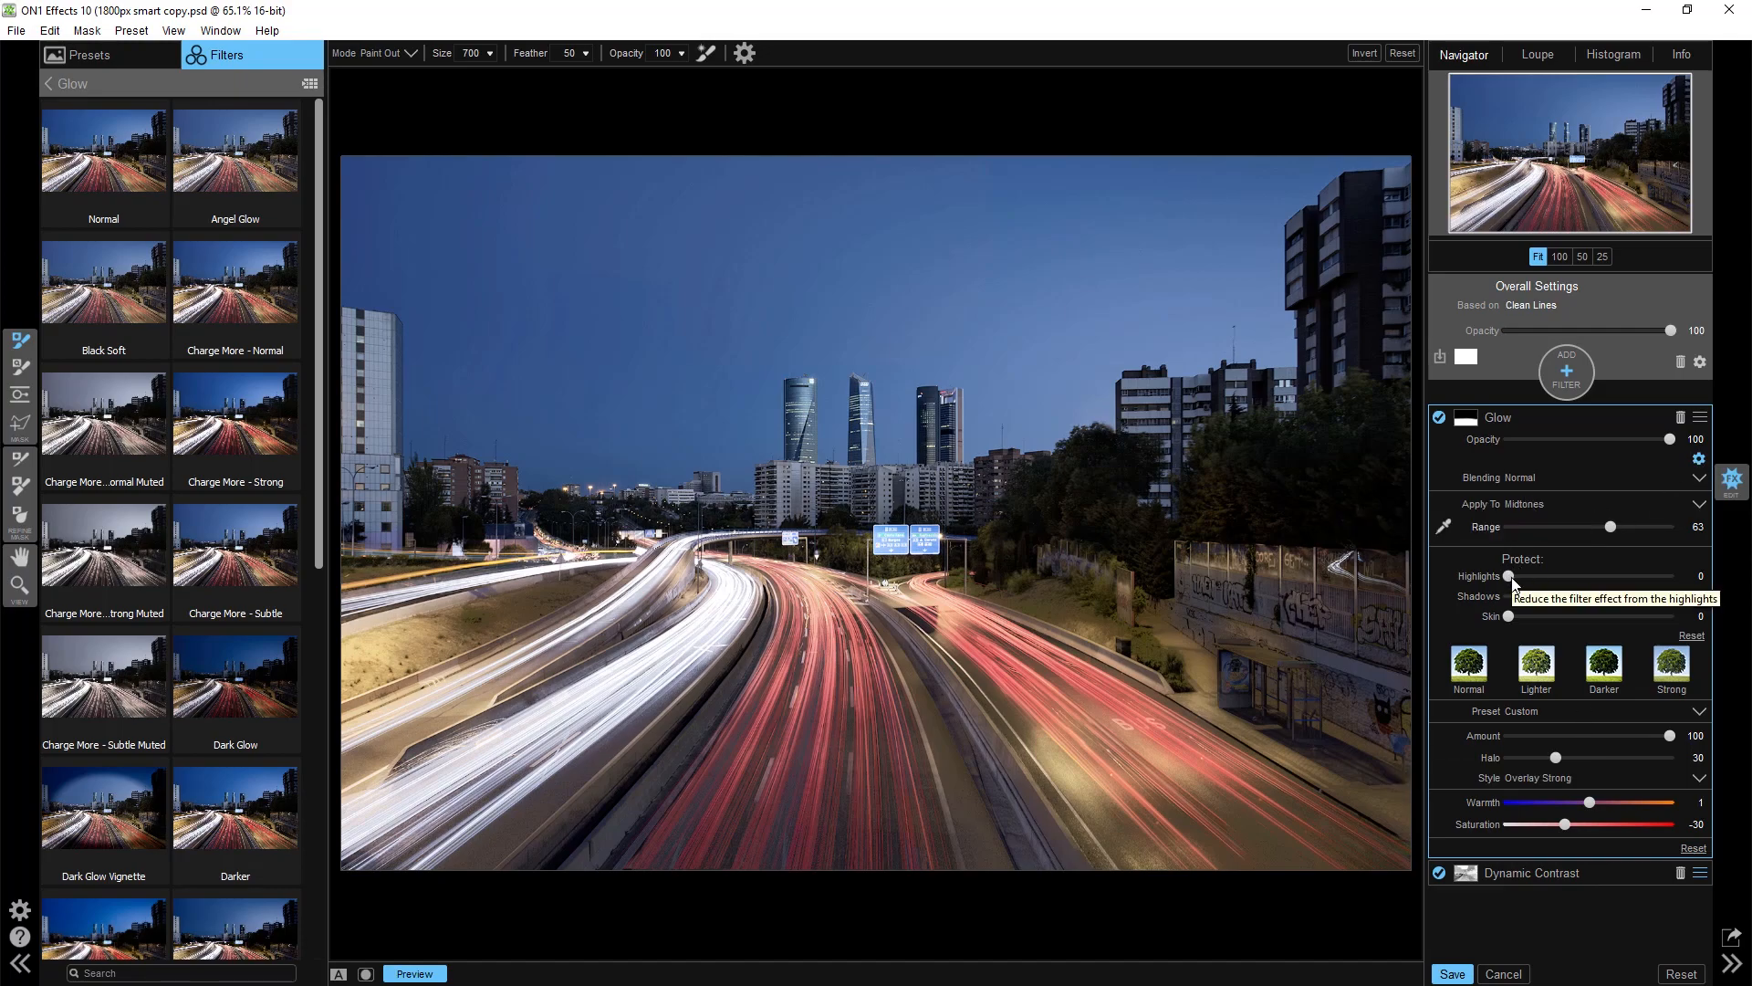
drag(1511, 578, 1516, 576)
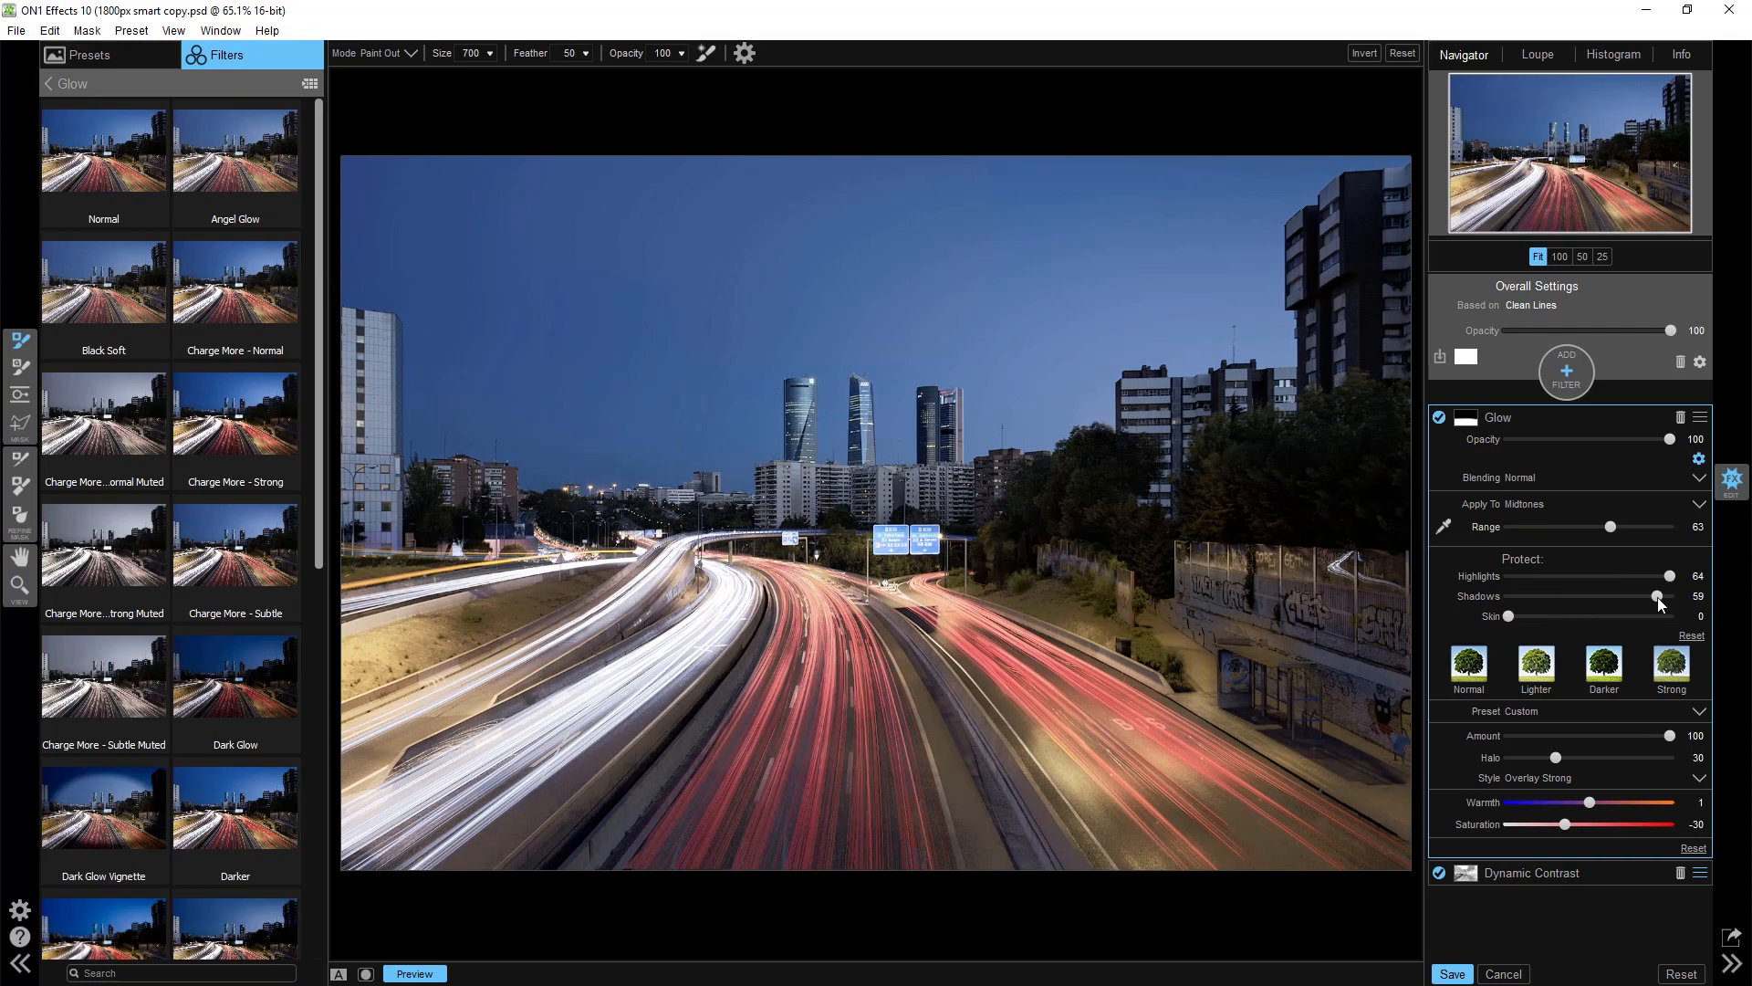
mouse_move(1574, 596)
mouse_down()
mouse_move(1491, 605)
mouse_move(1572, 596)
mouse_up()
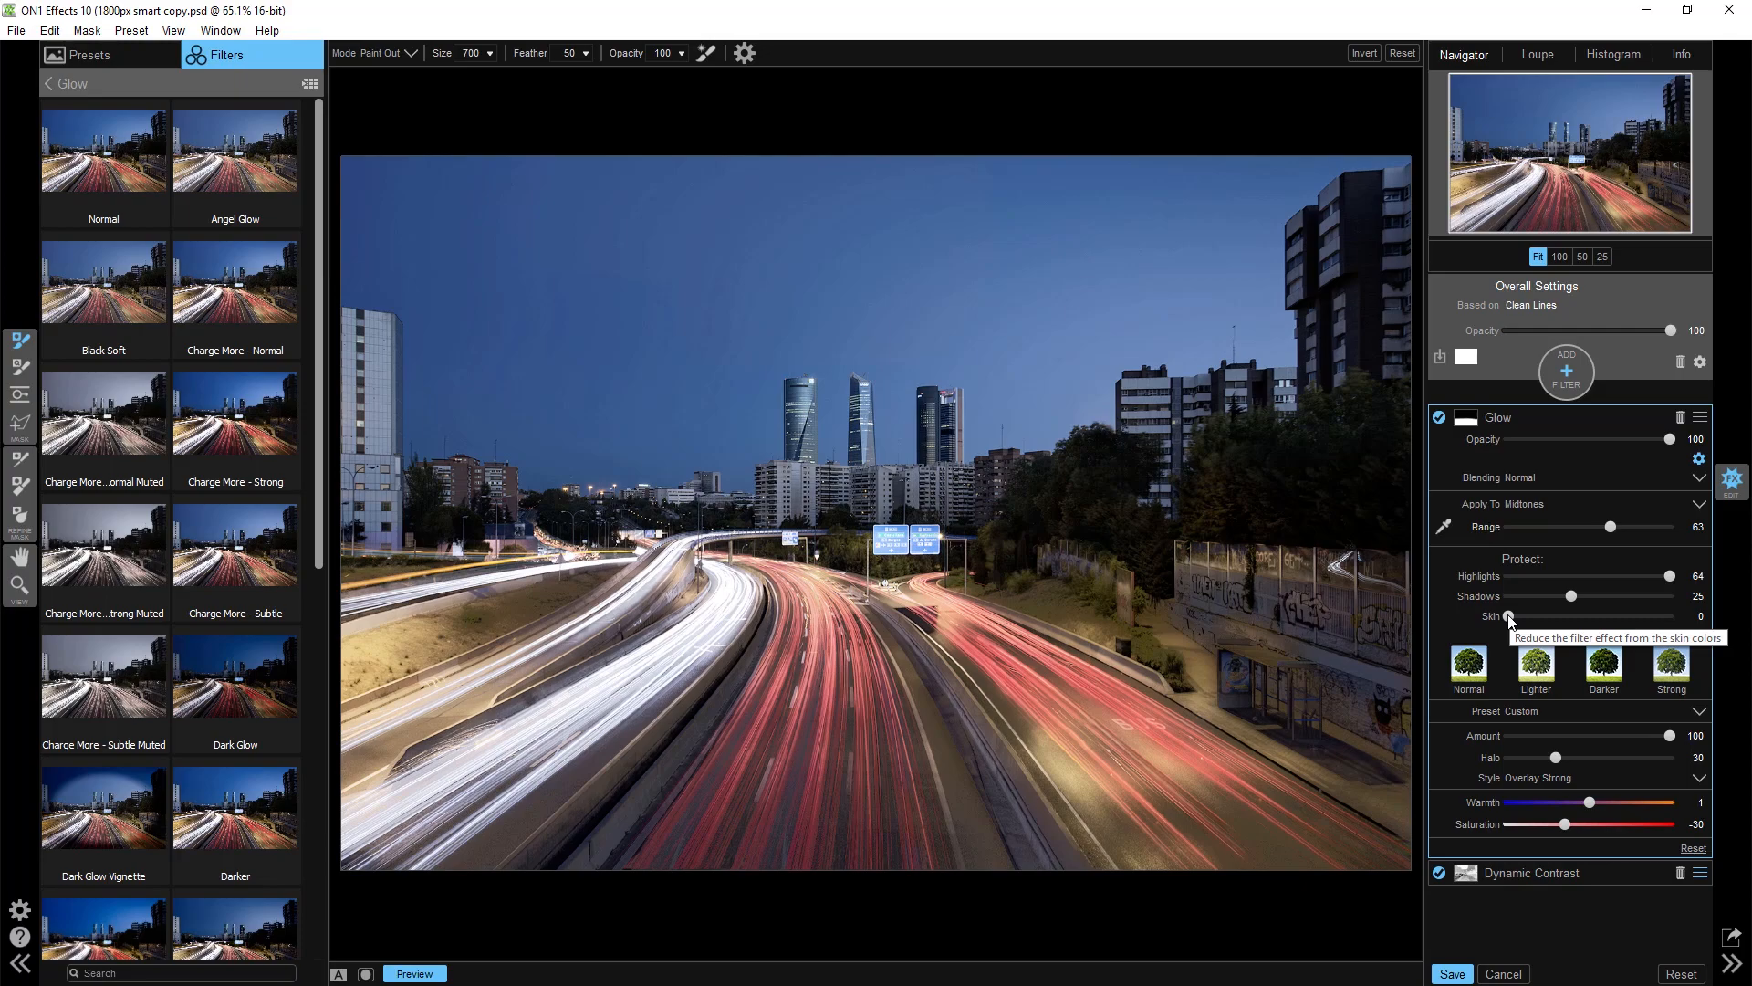
click(1698, 459)
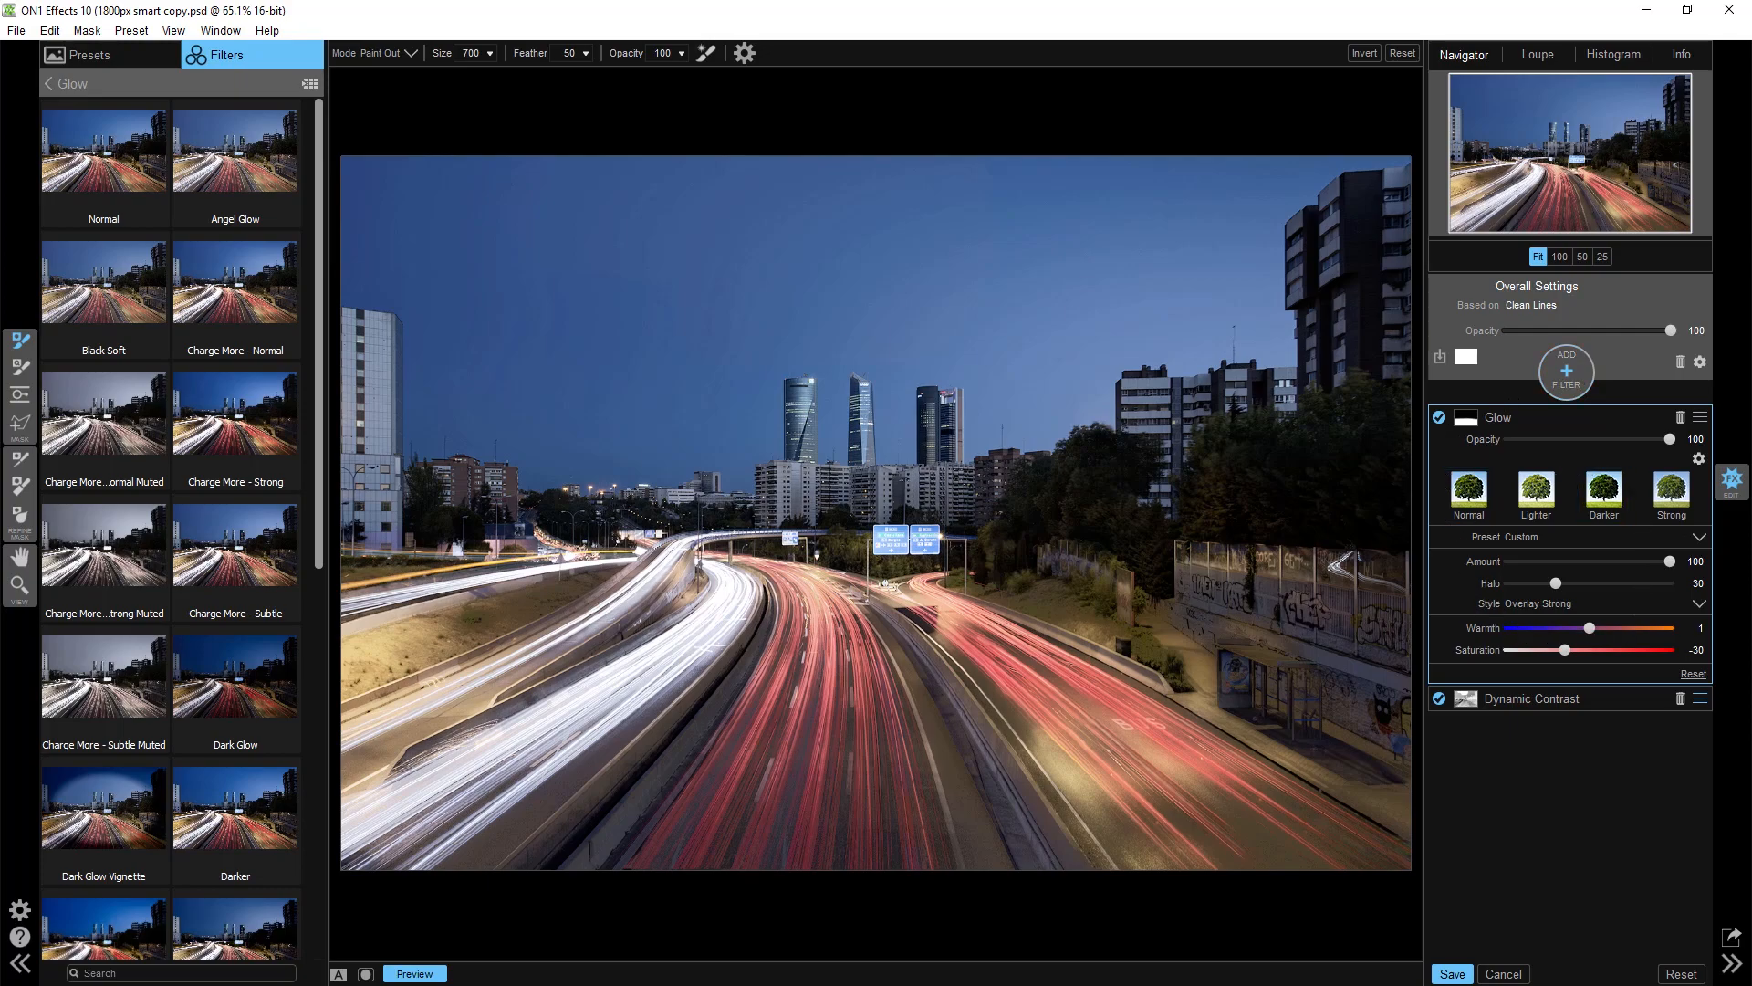
Step: Insert a Bleach Bypass filter with the Normal preset above Glow and reduce its Opacity to 38
click(135, 84)
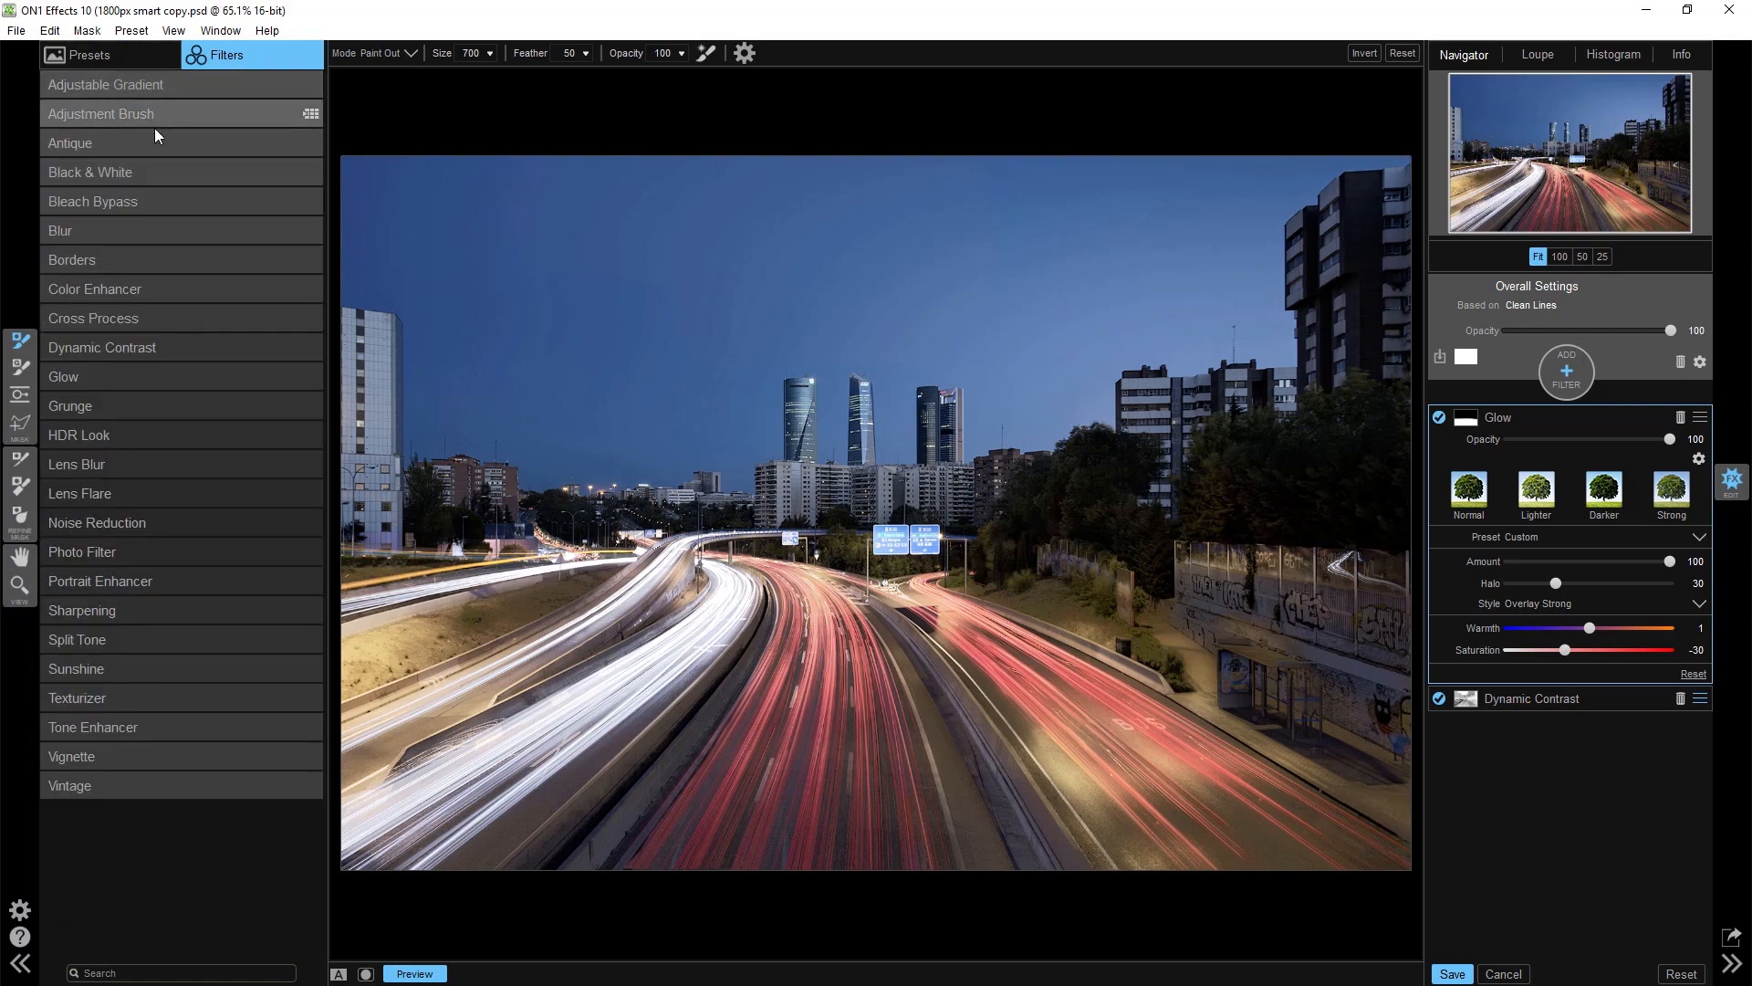
click(129, 196)
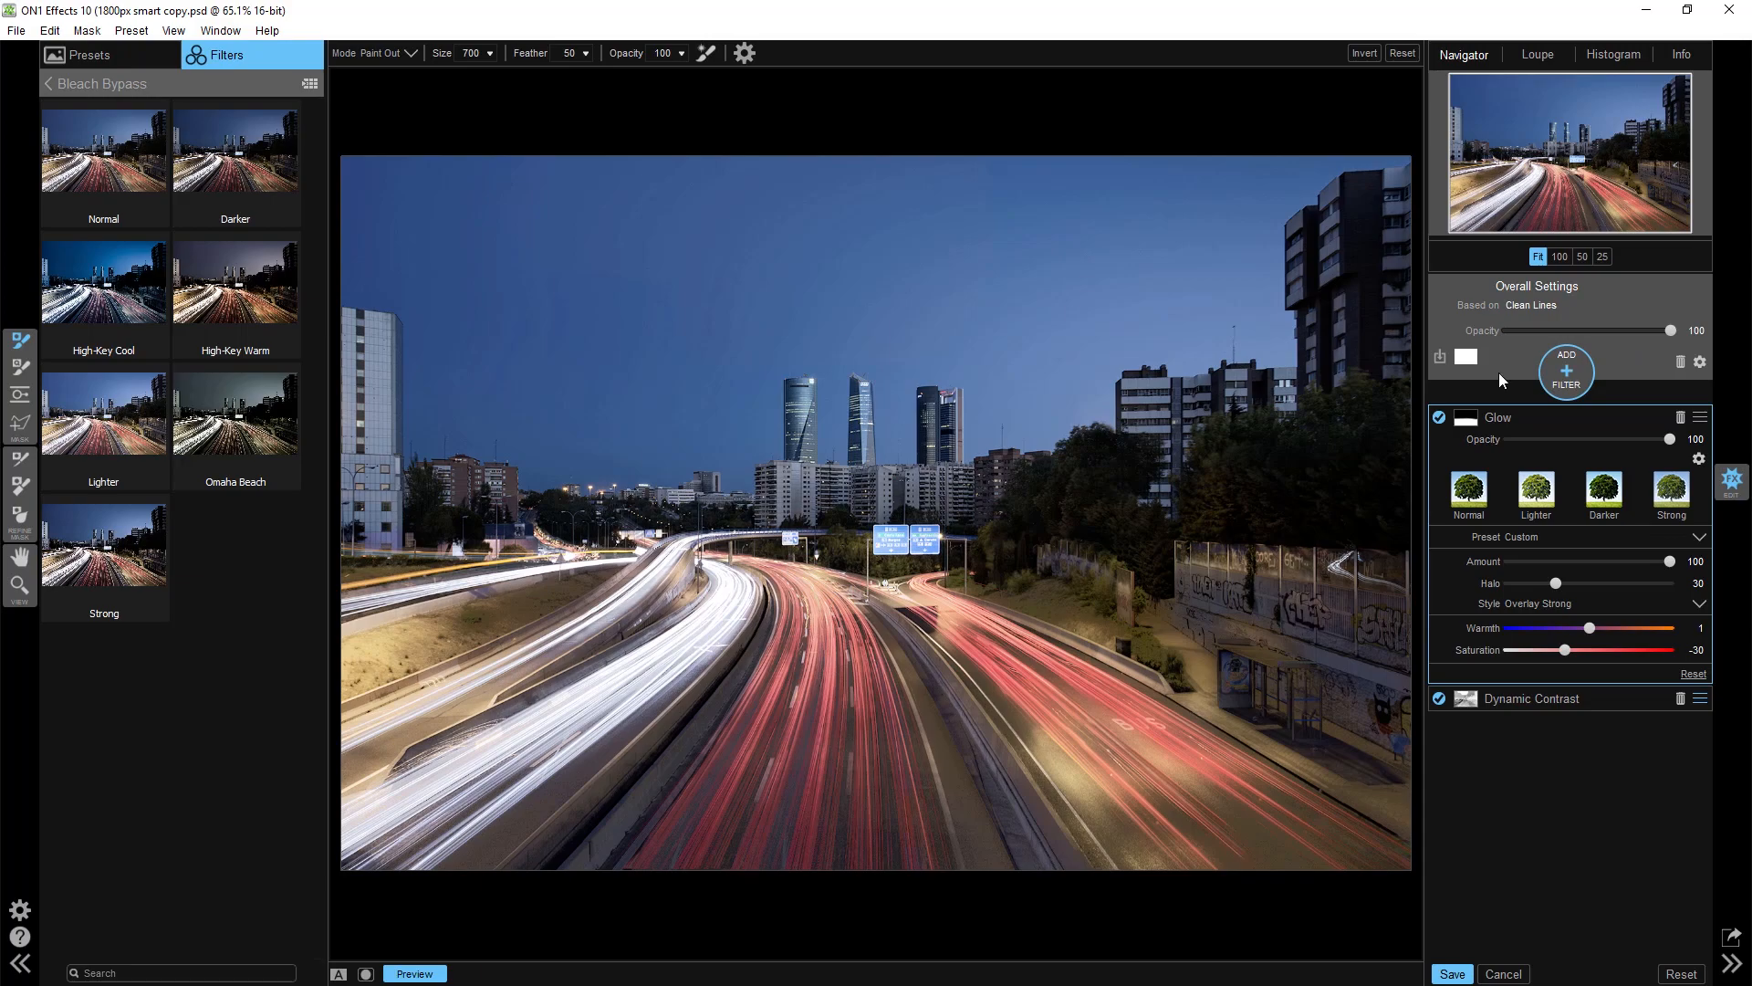
right_click(129, 156)
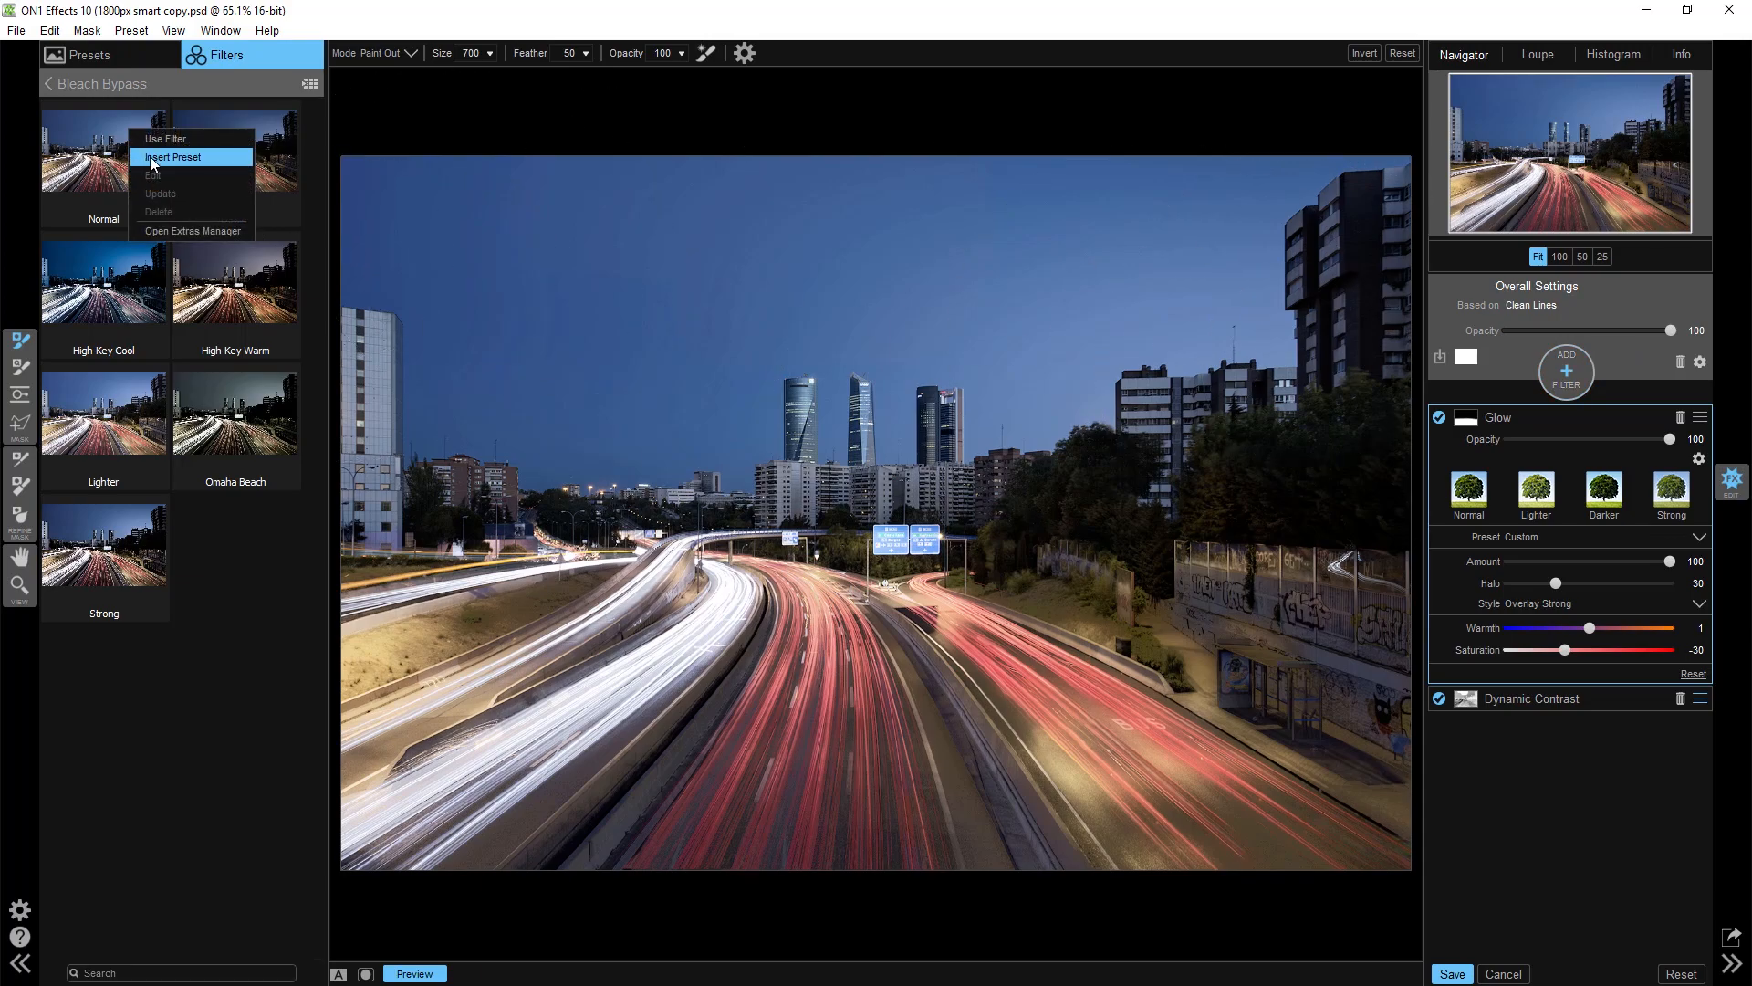
click(151, 157)
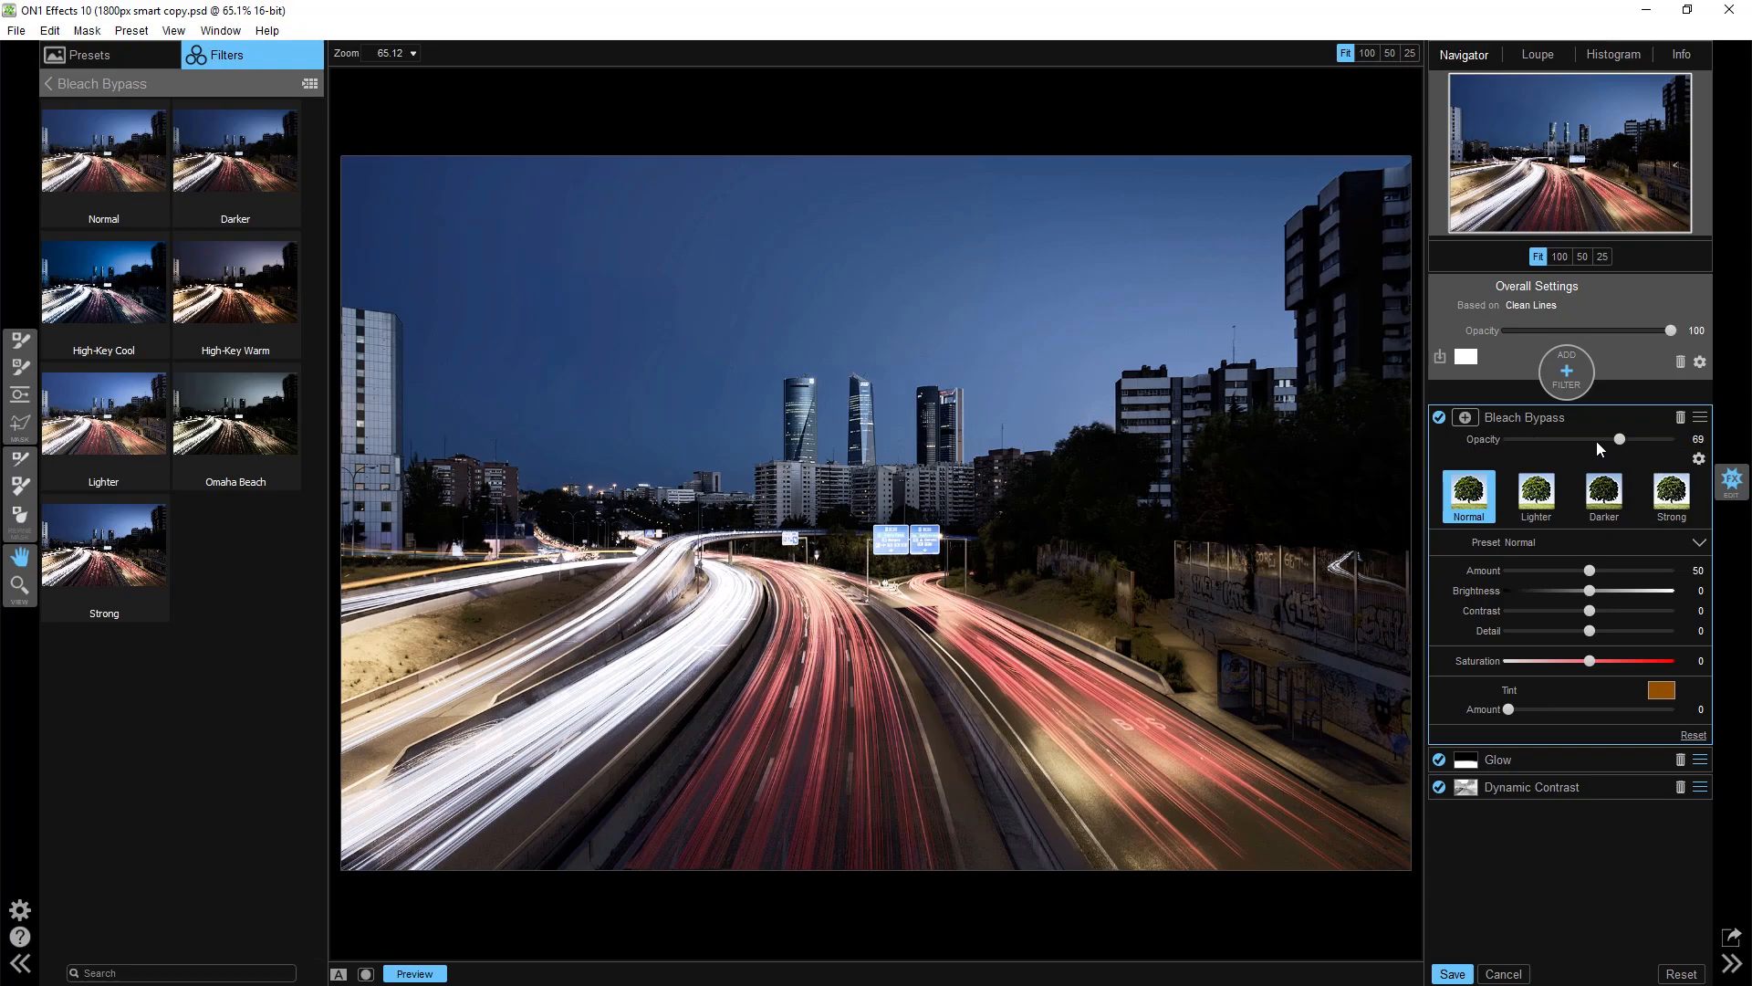
drag(1597, 441, 1567, 442)
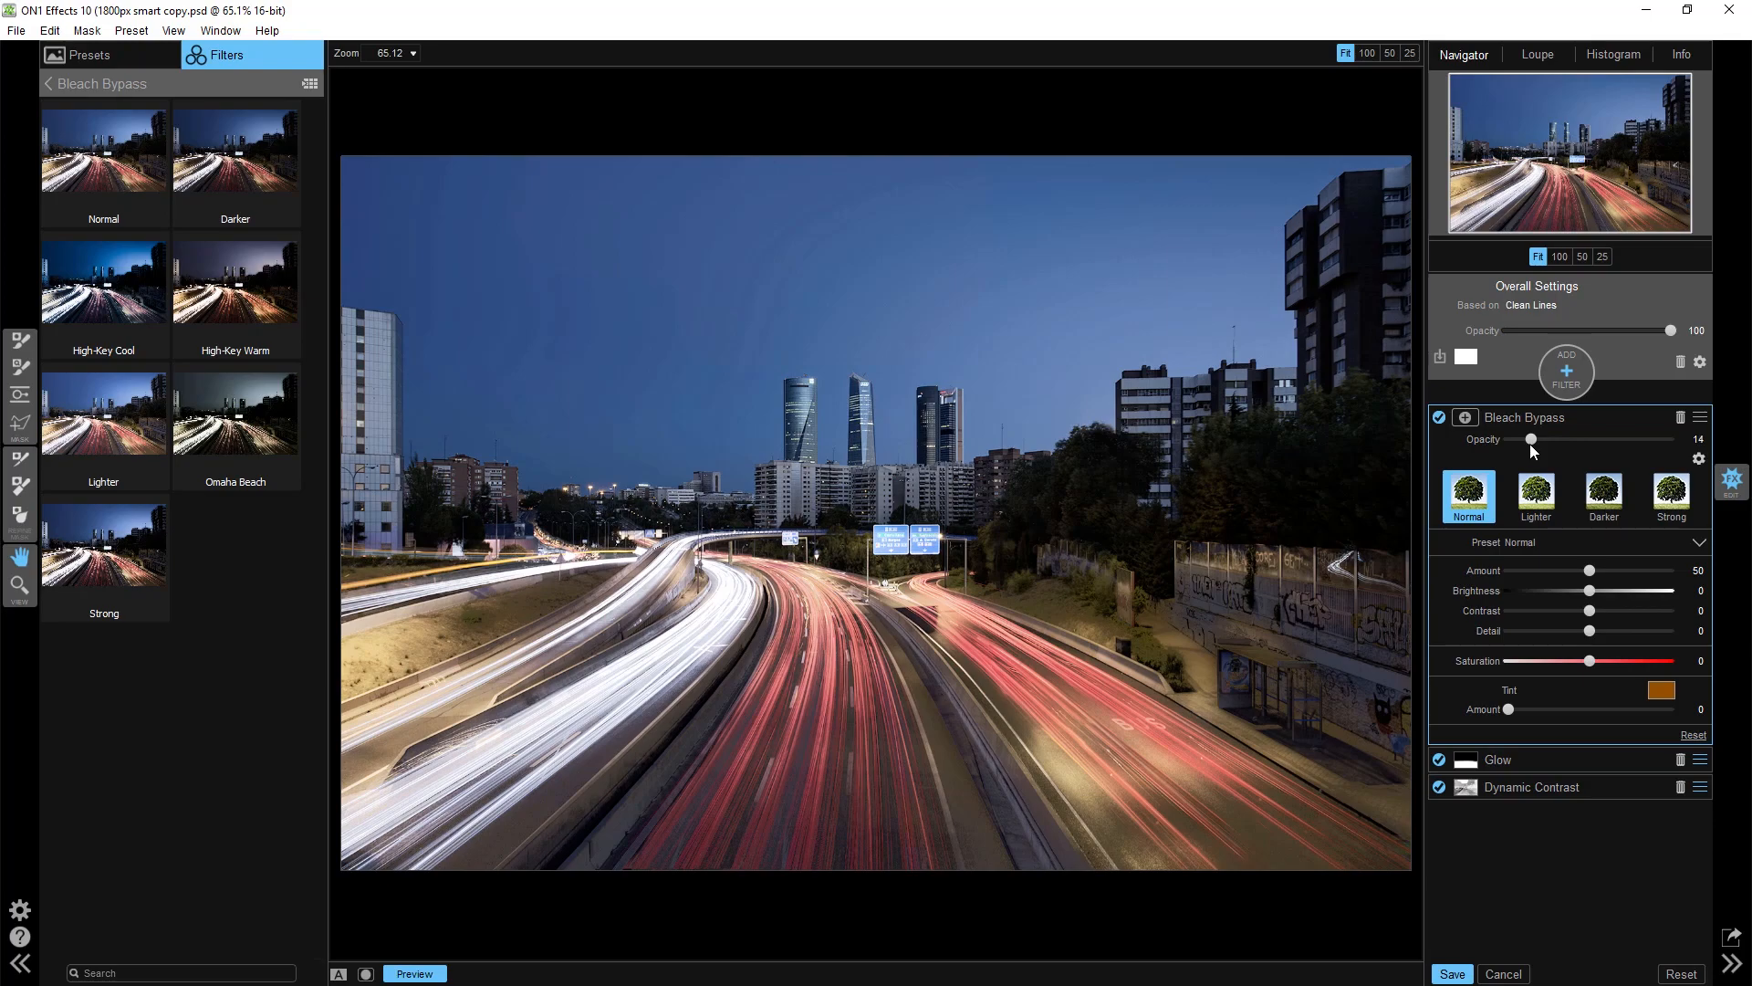
Step: Give the Bleach Bypass filter a luminosity mask, set its Opacity to 44, and collapse its settings
click(1465, 417)
right_click(1466, 490)
click(1514, 566)
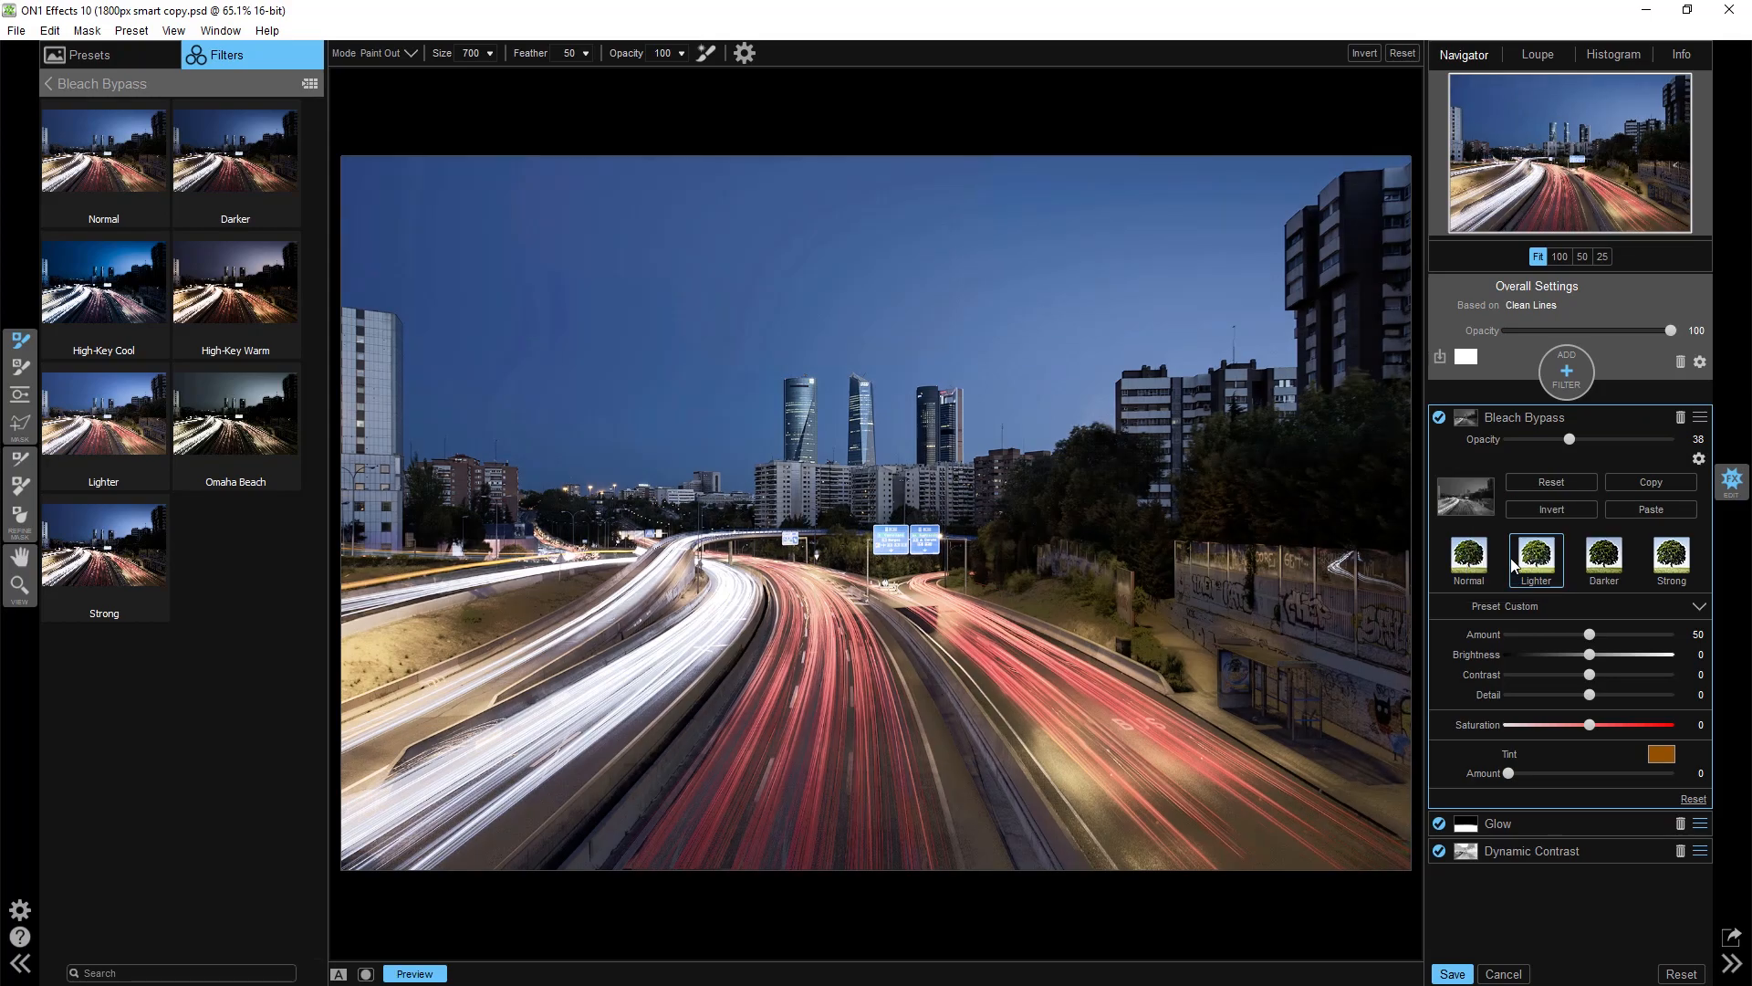
drag(1569, 439, 1579, 442)
click(1552, 420)
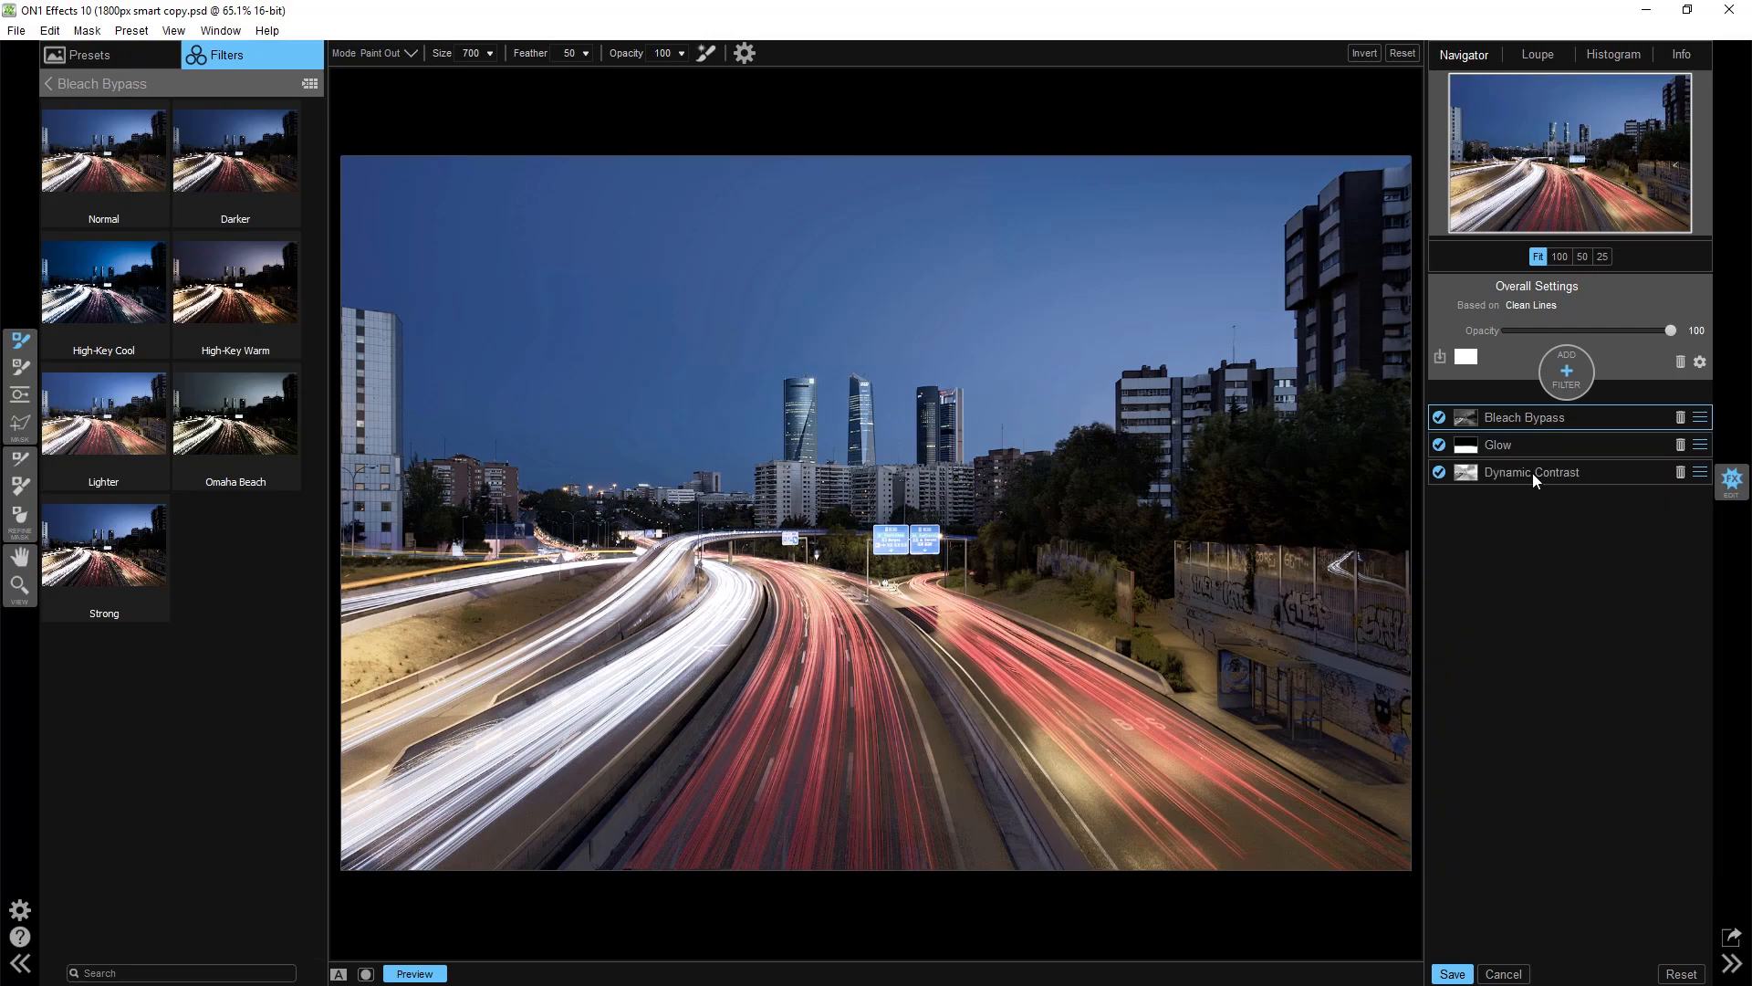
Step: Compare the photo with Glow and Bleach Bypass disabled, examine the Dynamic Contrast settings, and re-enable both filters
click(1440, 445)
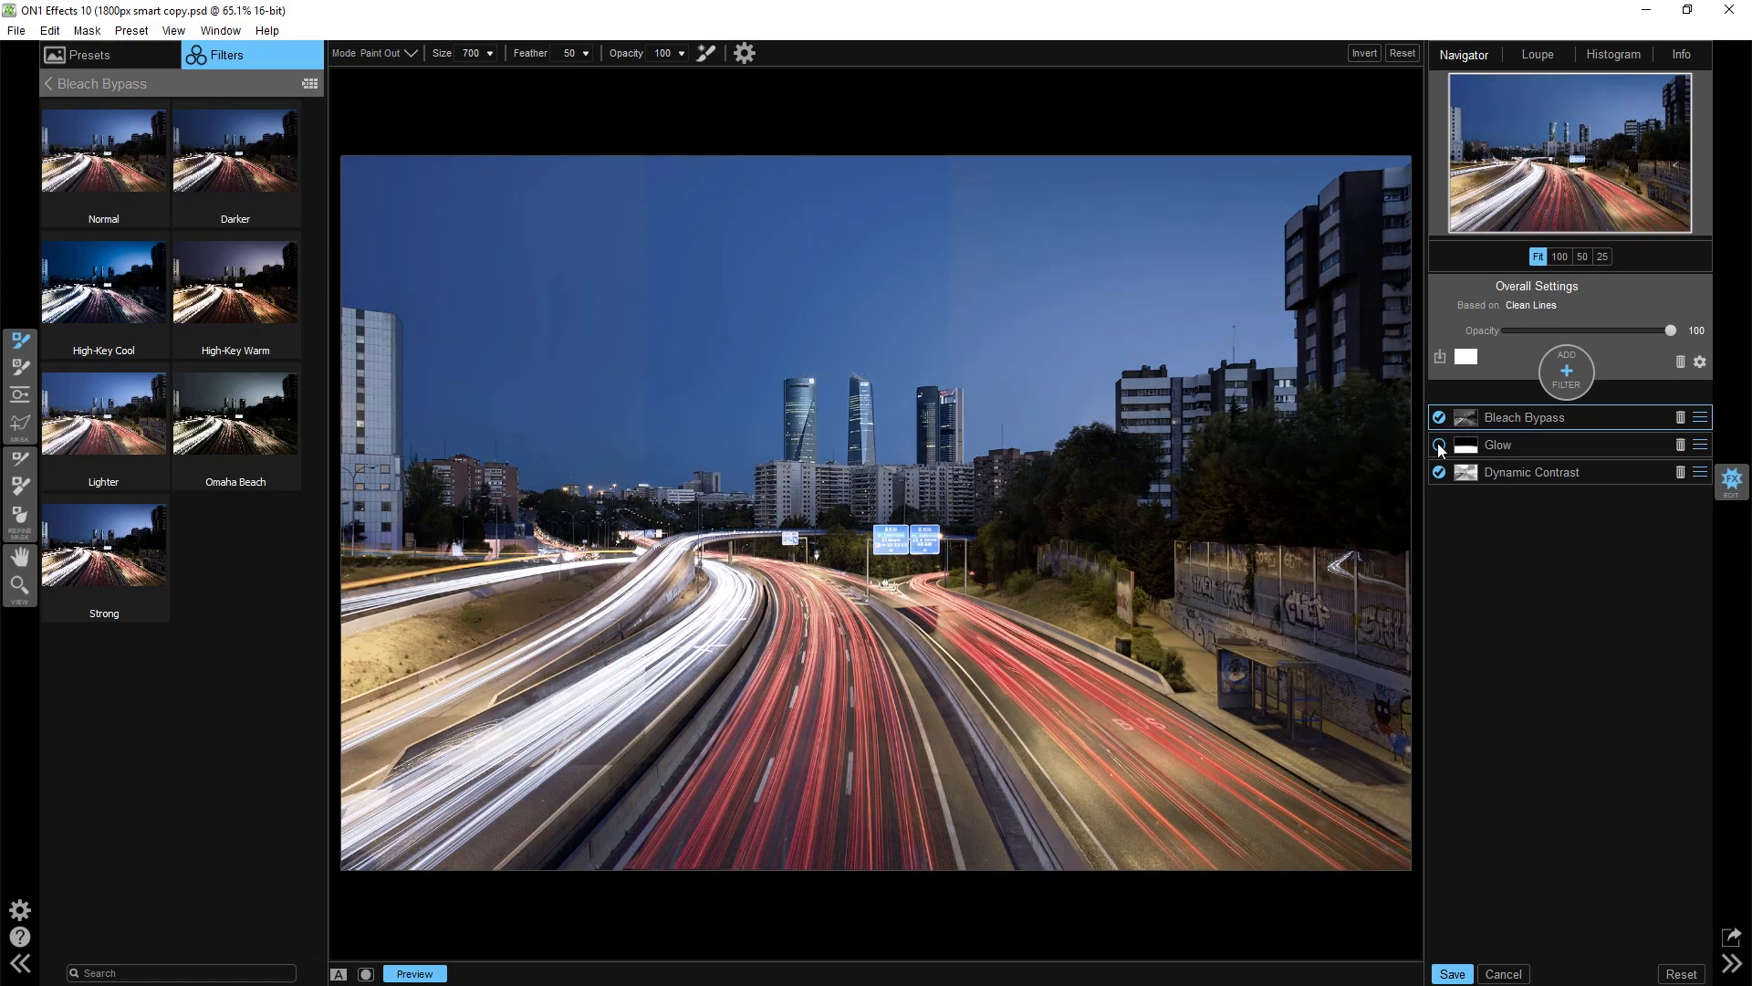
click(1439, 445)
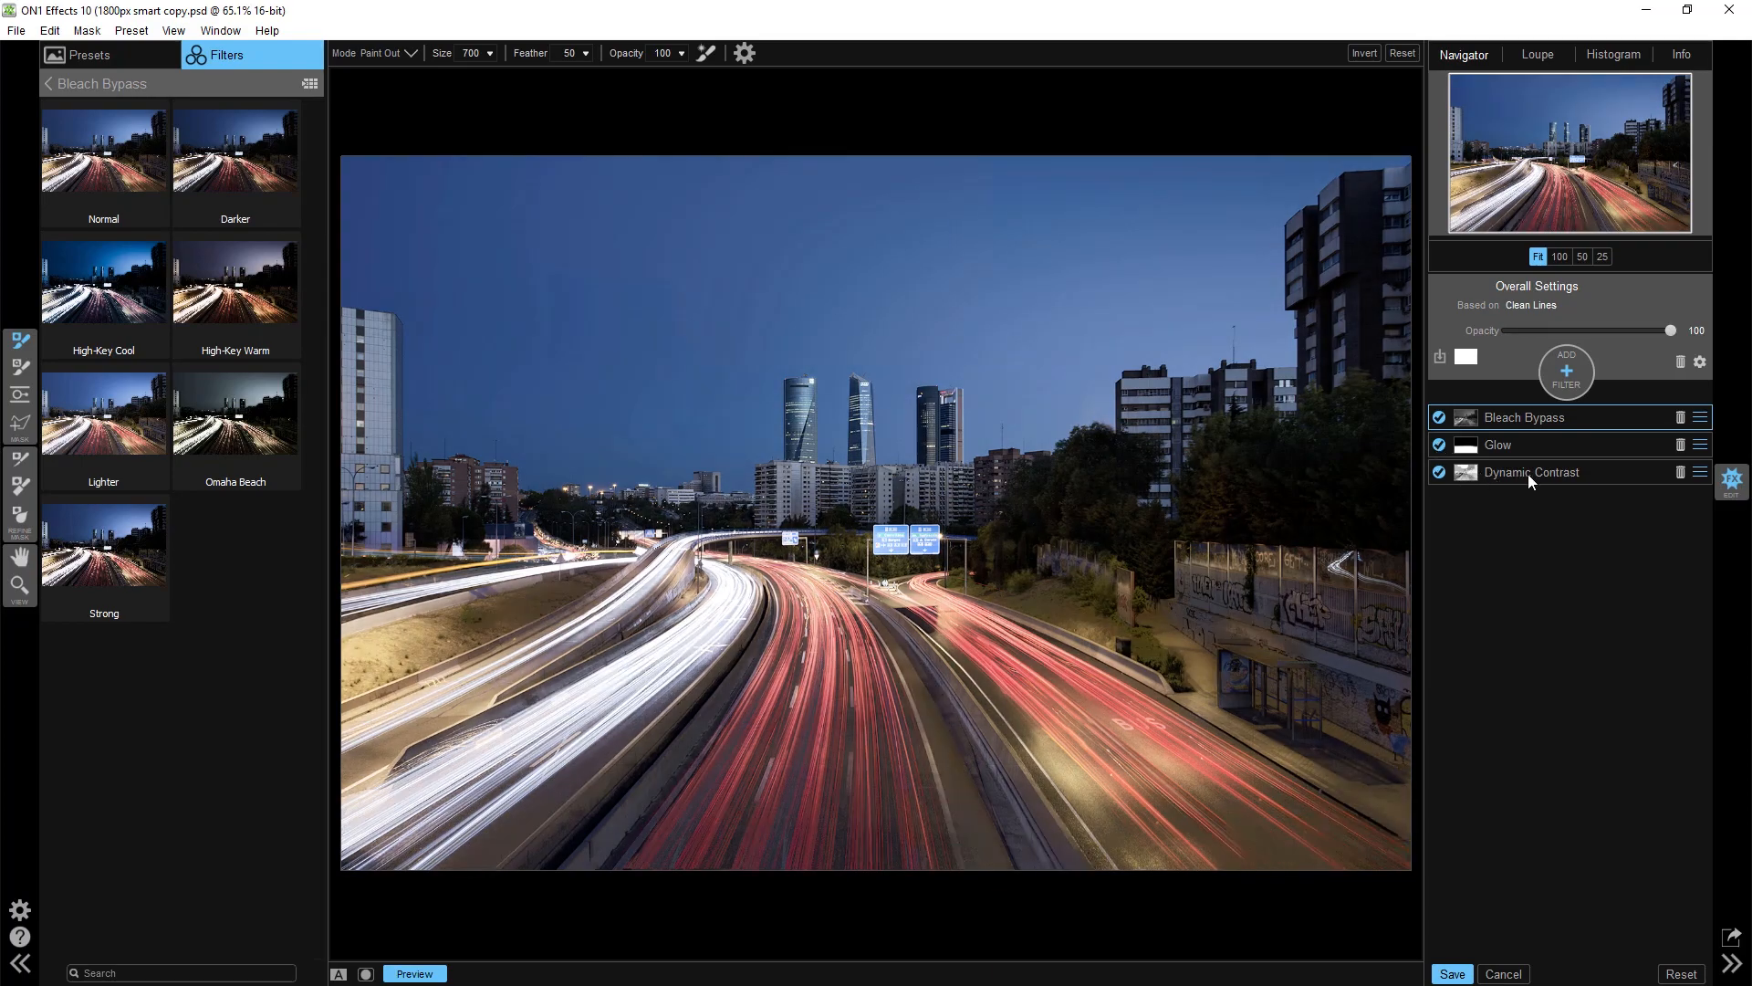
click(1459, 479)
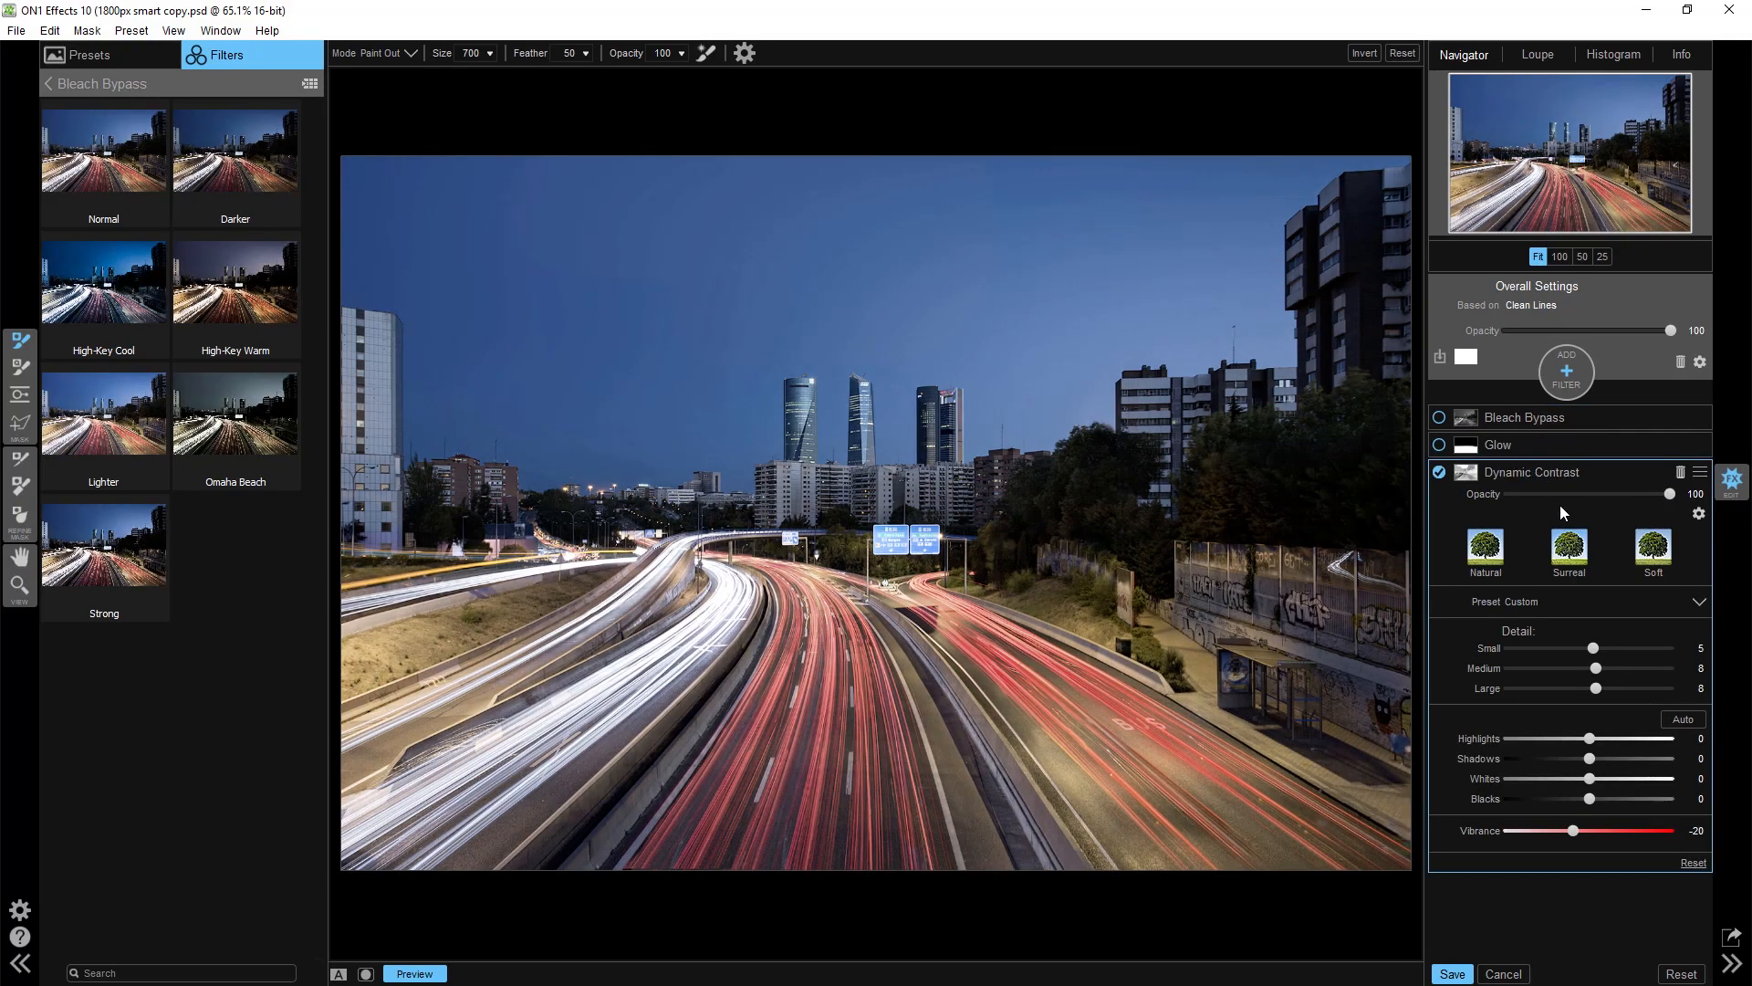
drag(1593, 648, 1603, 689)
click(1439, 447)
click(1440, 420)
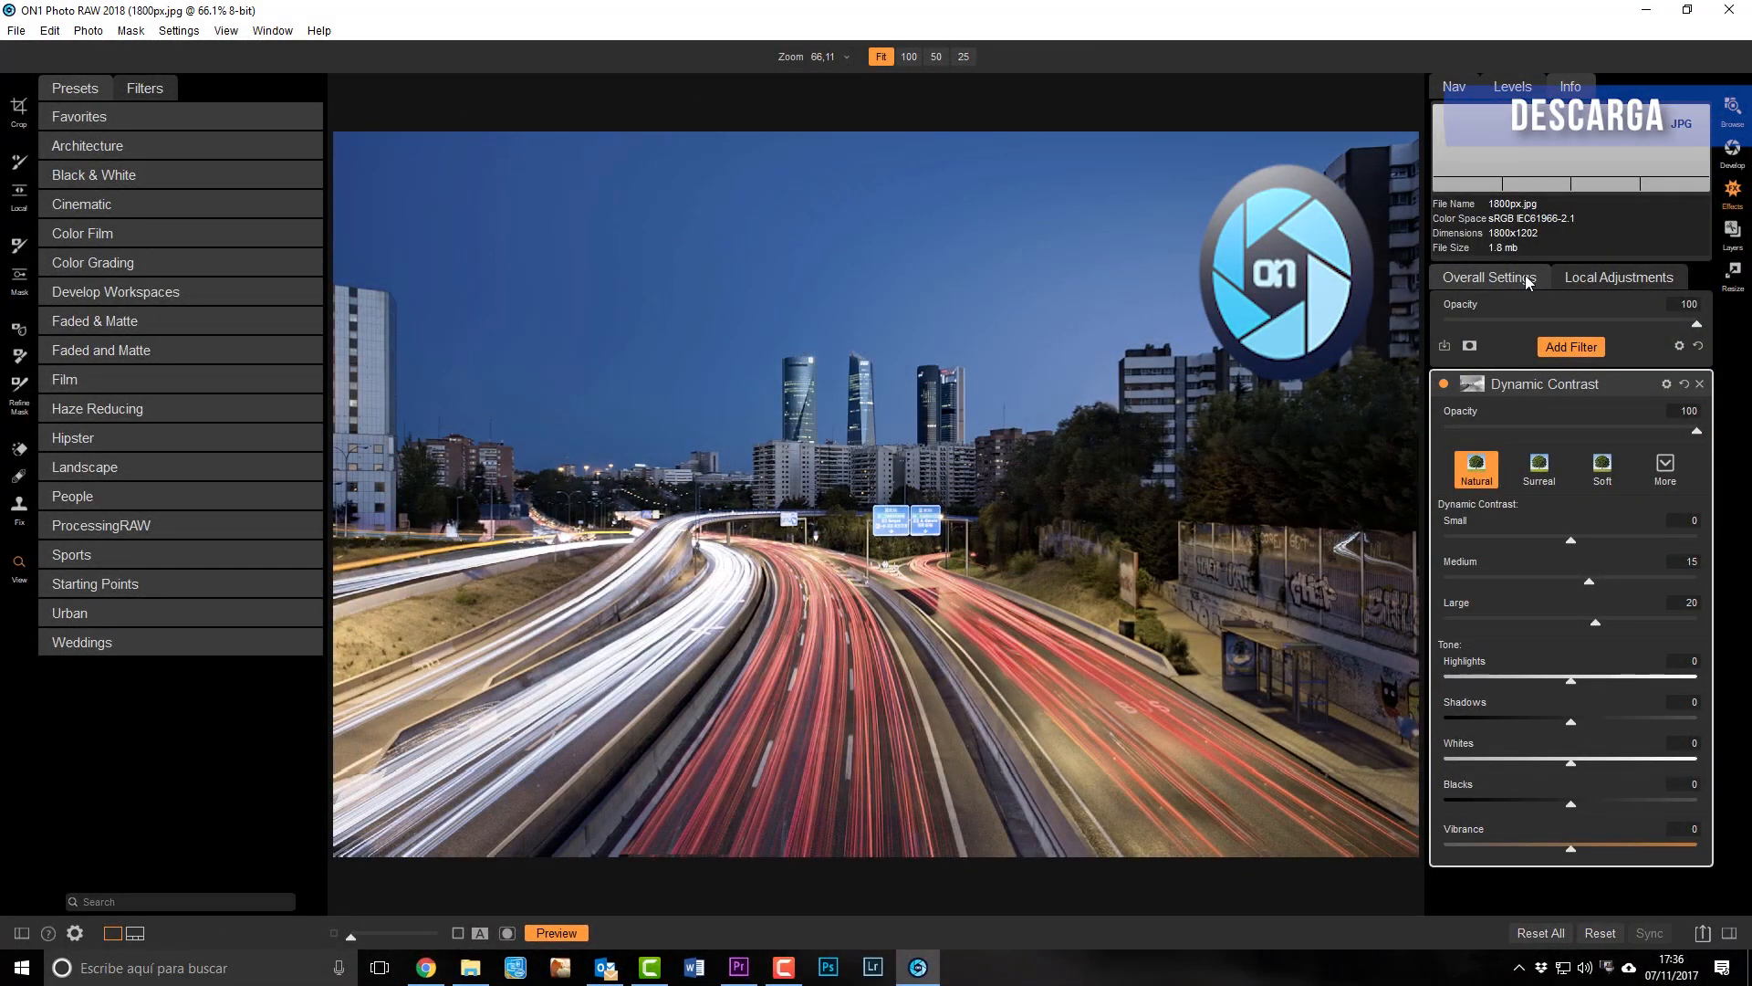
Step: Switch to ON1 Photo RAW 2018 and examine its Overall Settings and Local Adjustments for Effects
click(1574, 277)
click(1524, 279)
click(1575, 275)
drag(1580, 504, 1526, 503)
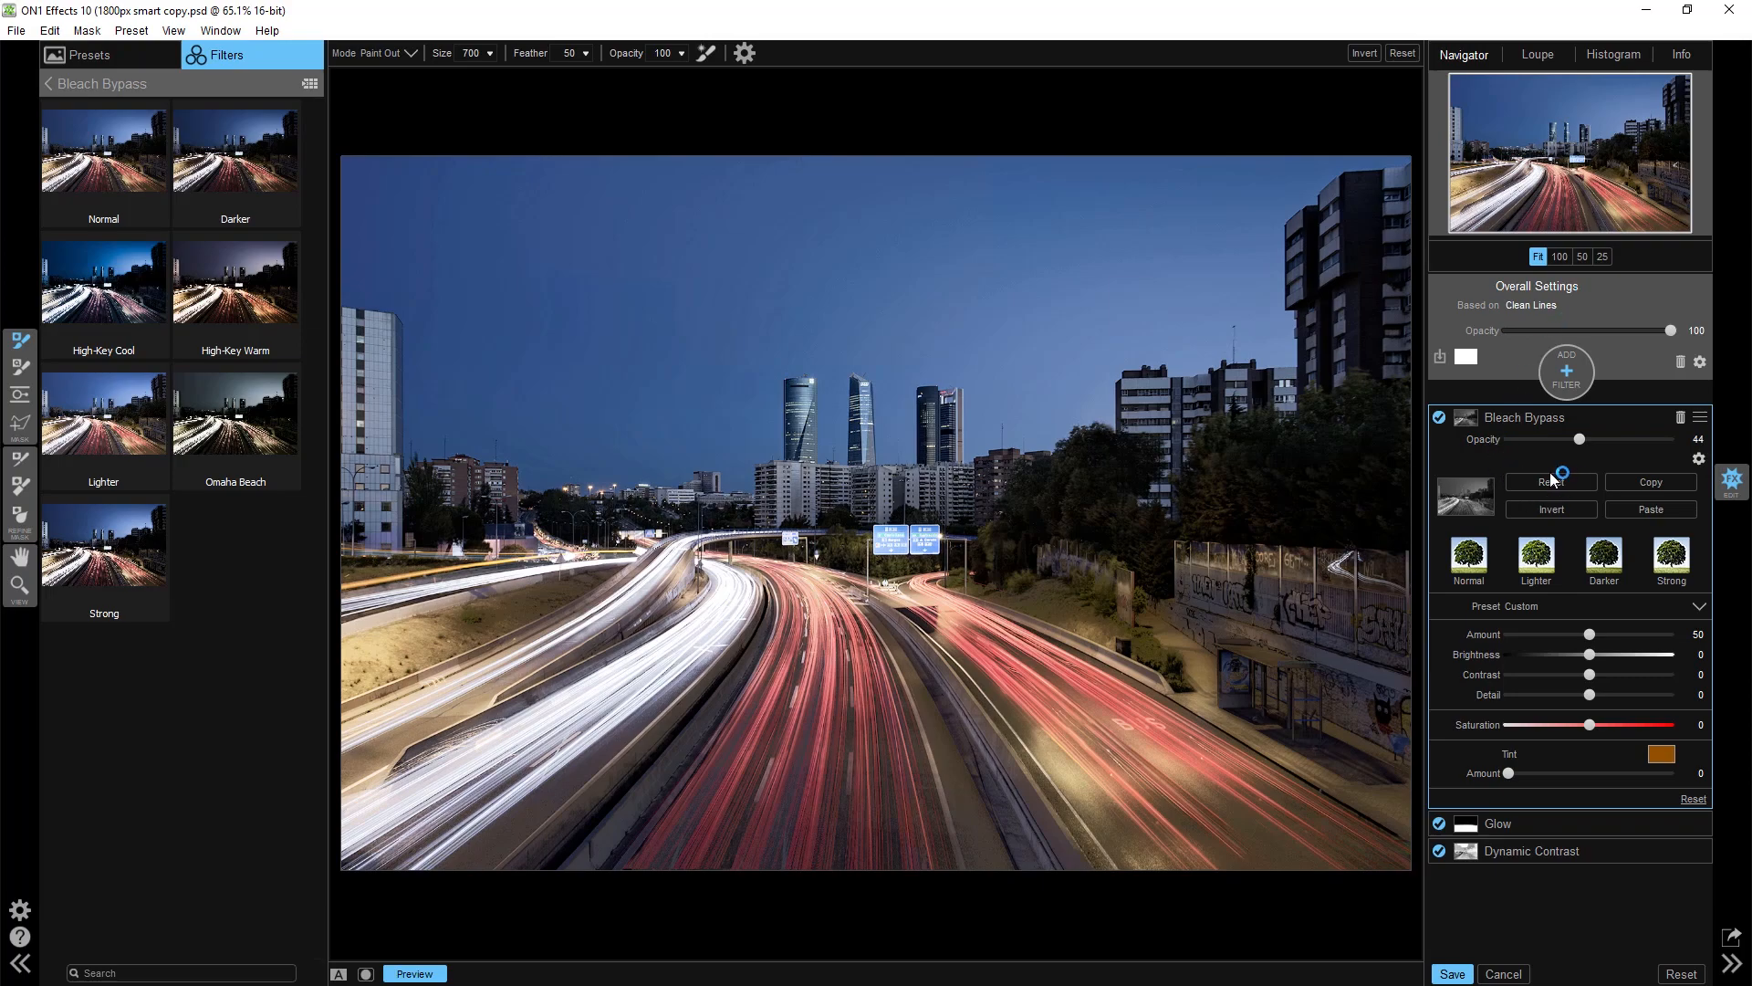
Step: Back in ON1 Effects 10, try an overall Opacity of 0, compare with the unfiltered preview, and restore the Opacity to 100
click(1543, 422)
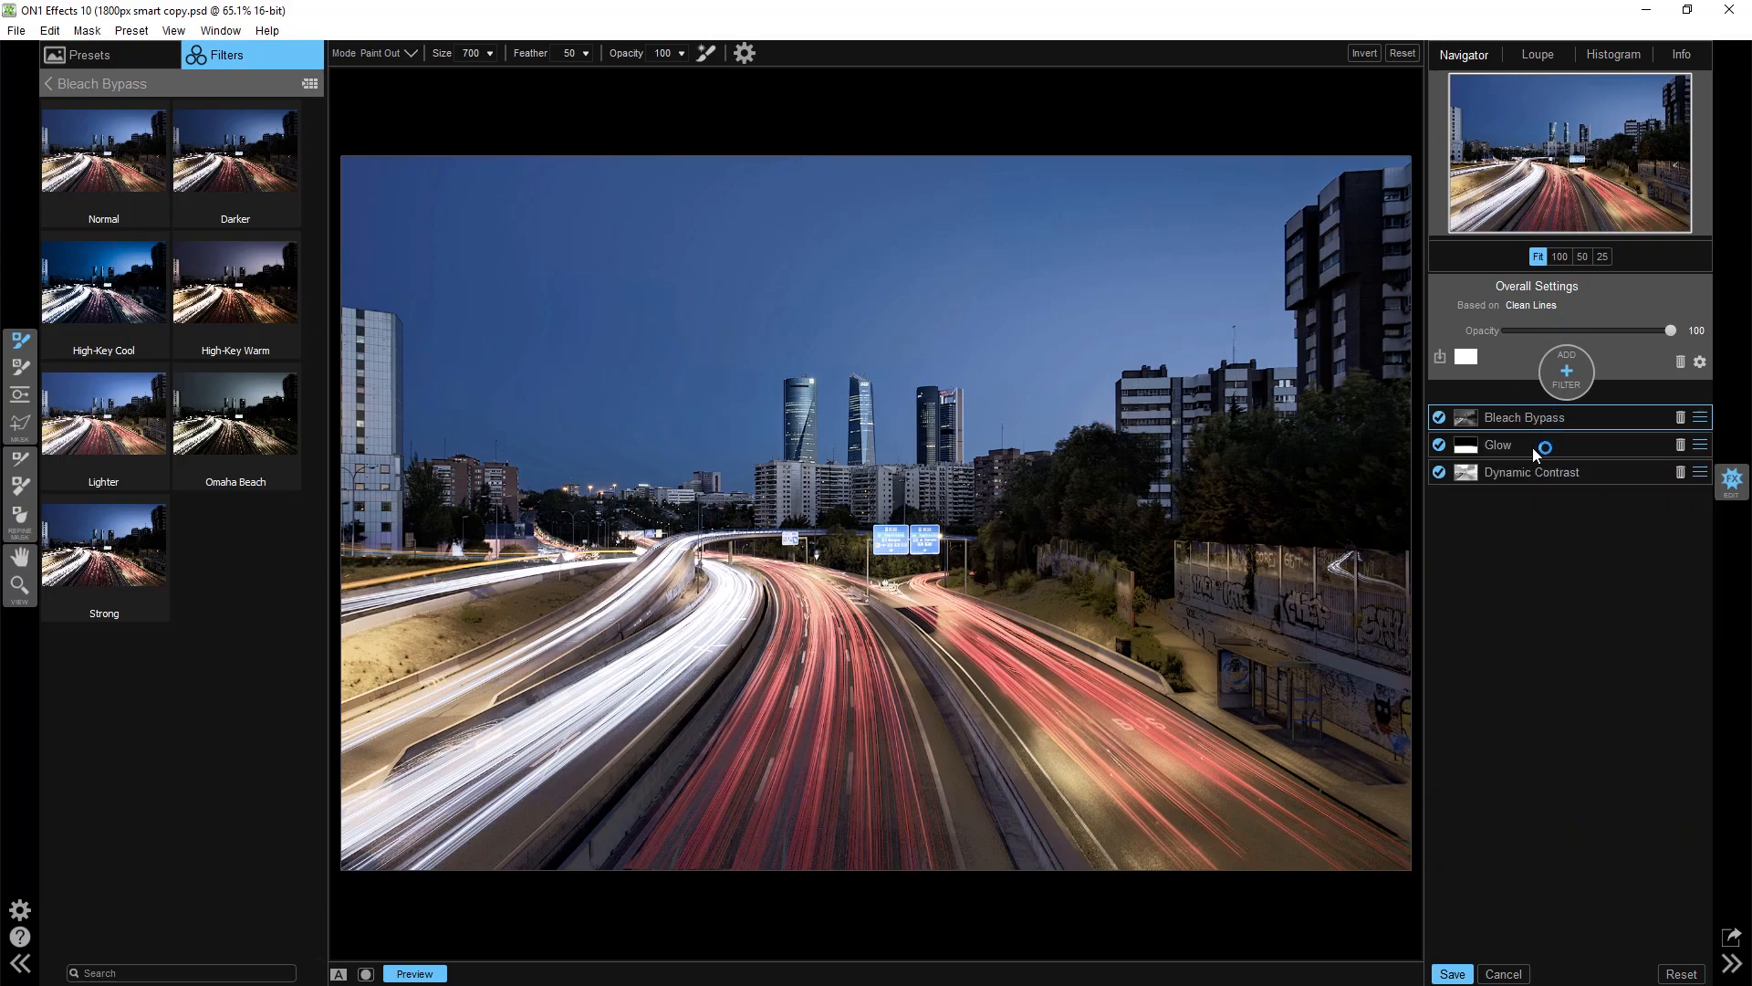
drag(1670, 331, 1451, 339)
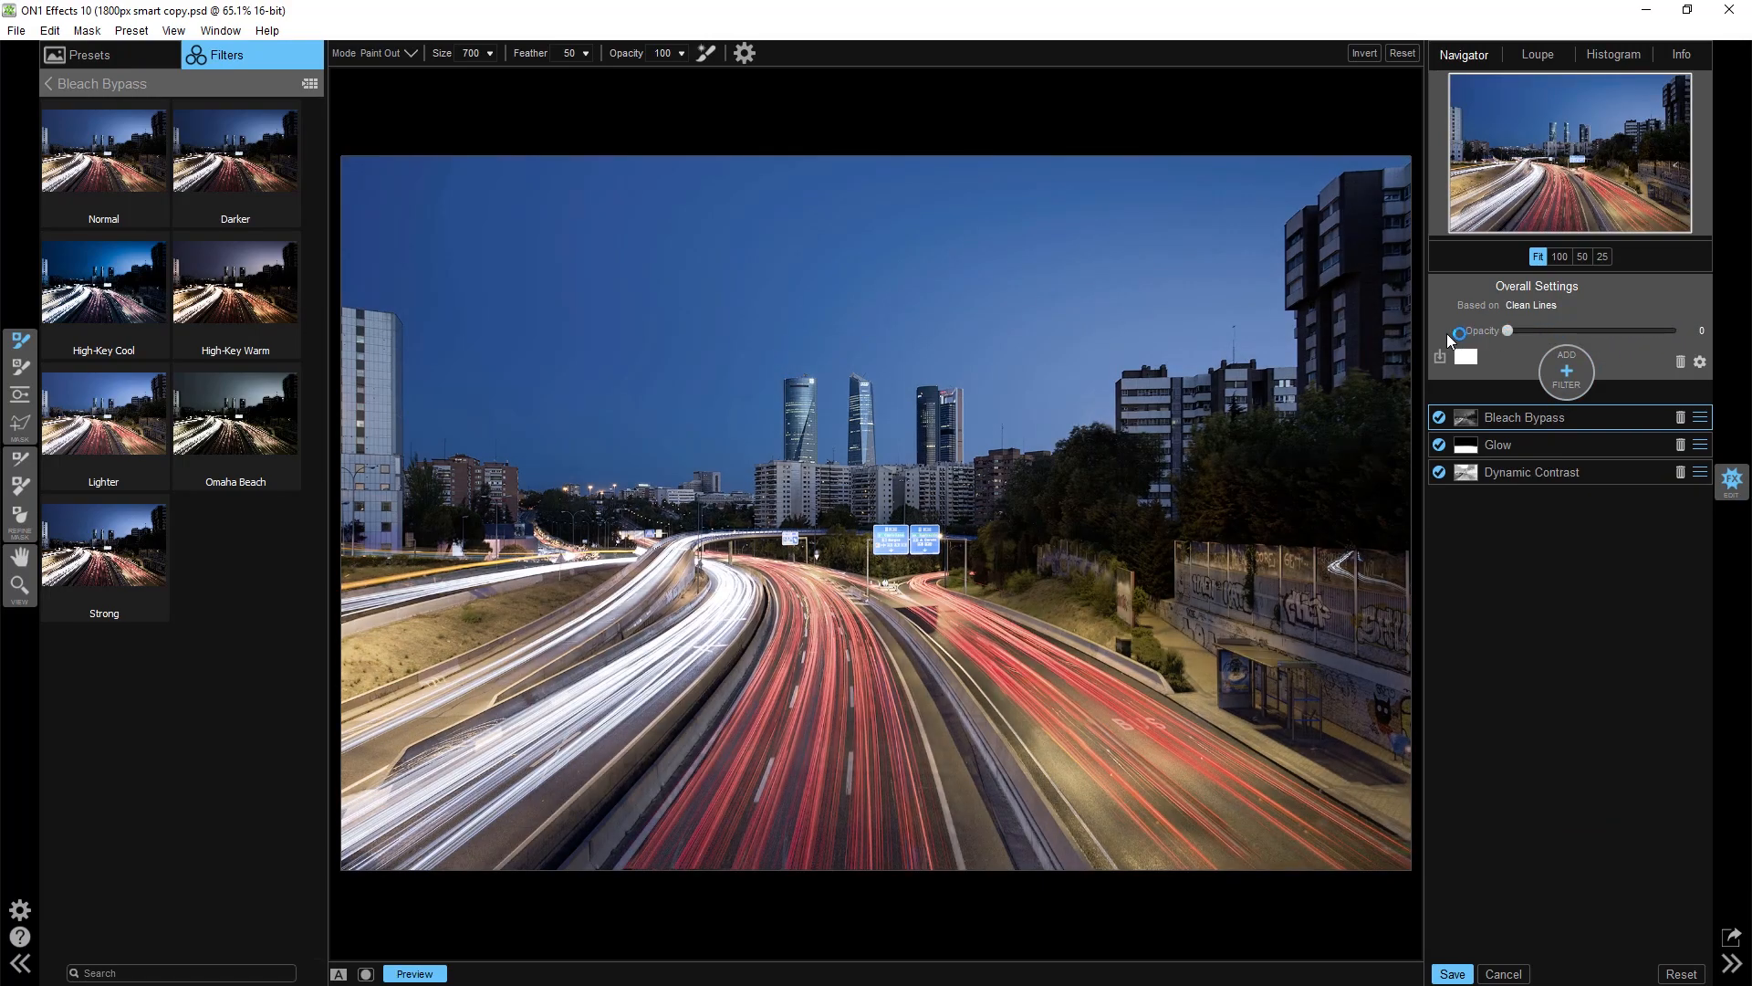
click(415, 975)
click(415, 975)
click(416, 975)
click(416, 975)
drag(1510, 330, 1677, 345)
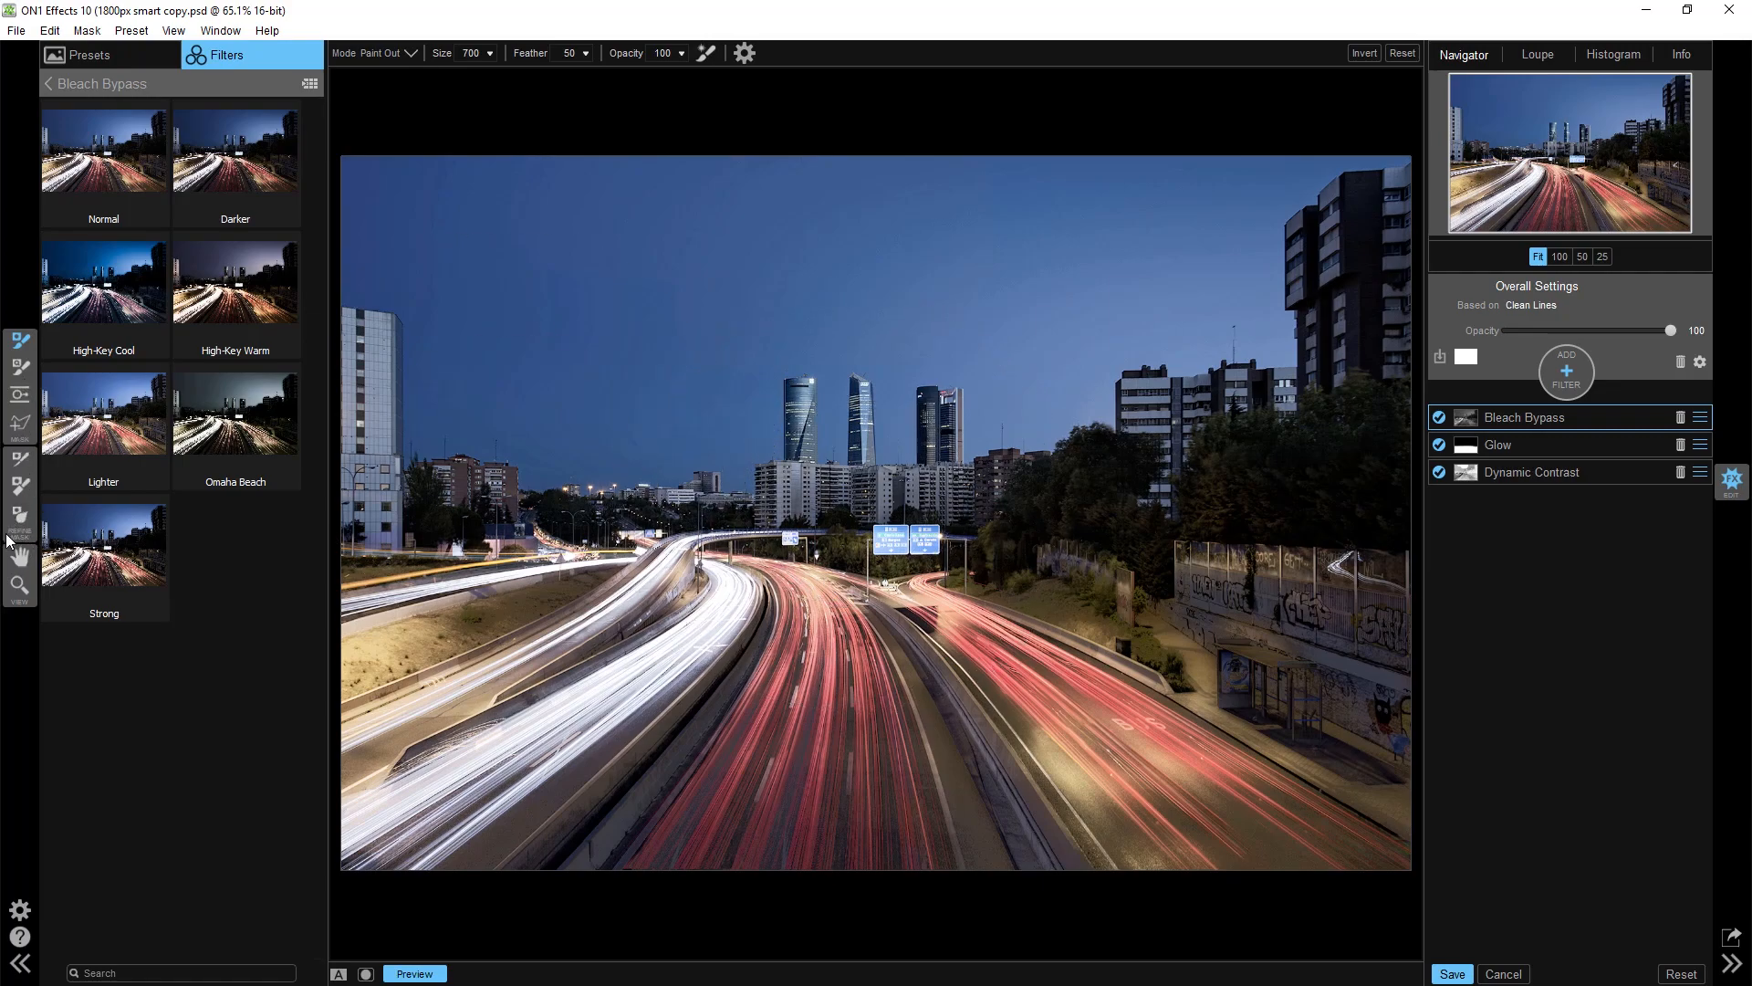
Step: Examine the Overall Settings' blending, protection and Apply To range options, keeping Apply To at All and the overall Opacity at 100
click(1699, 364)
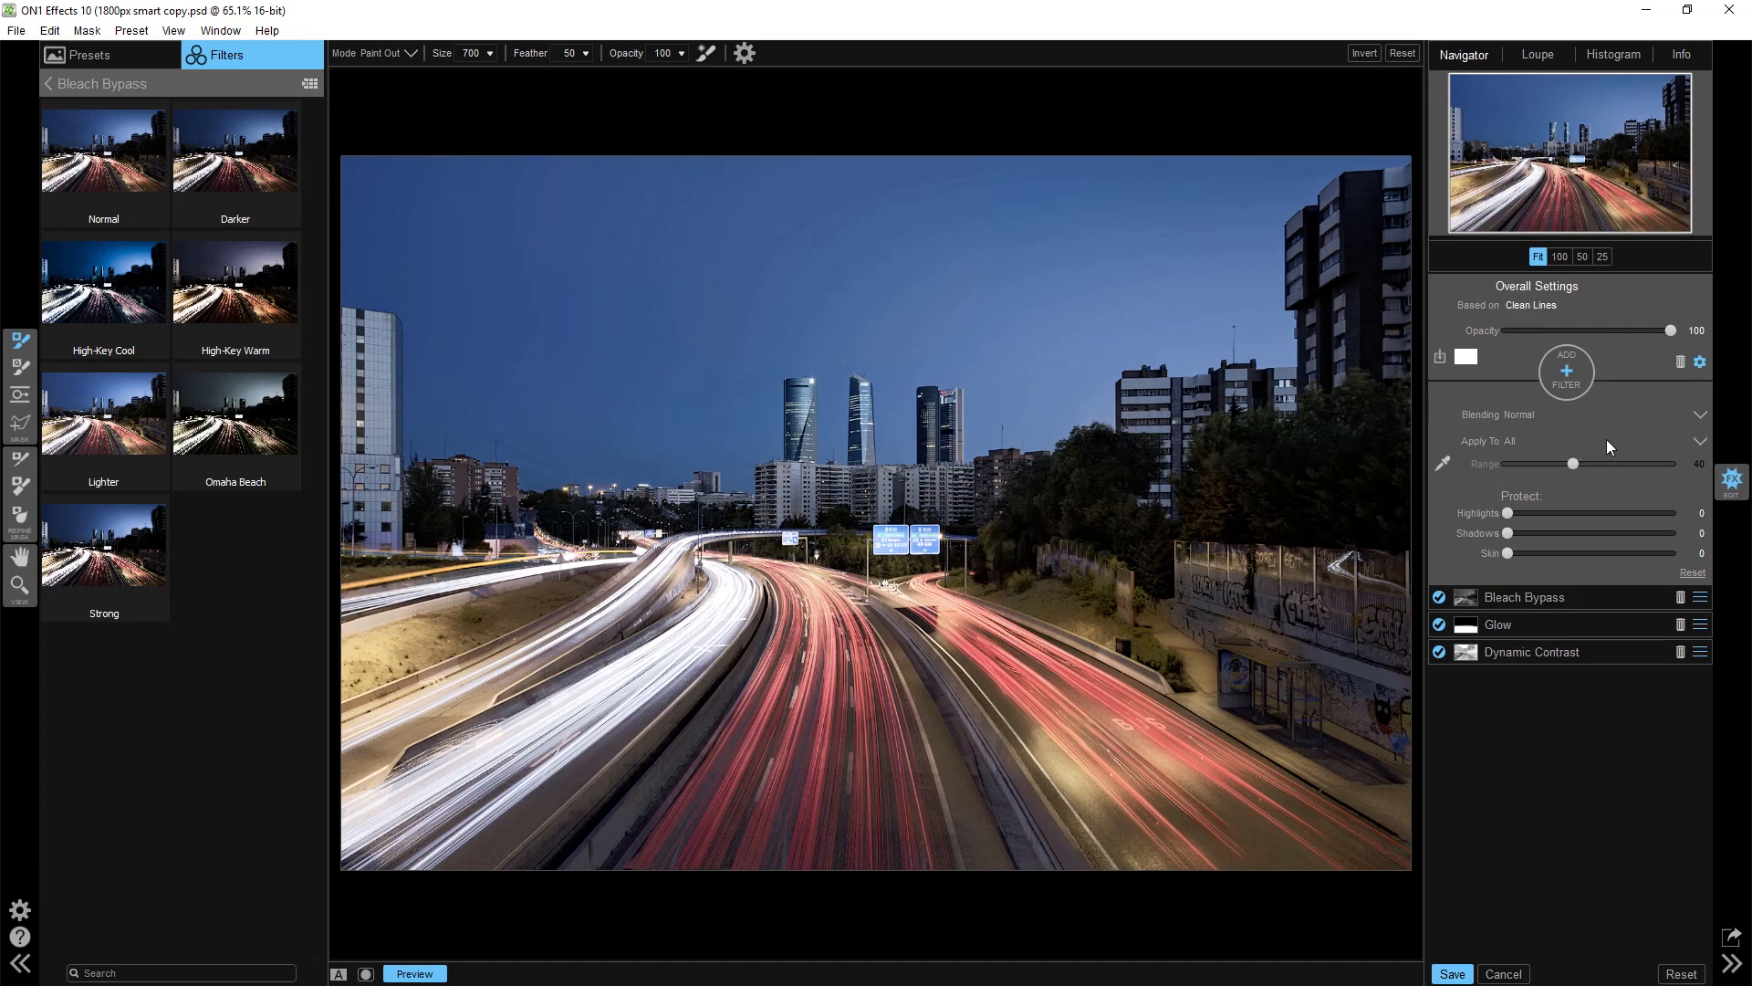
click(1699, 443)
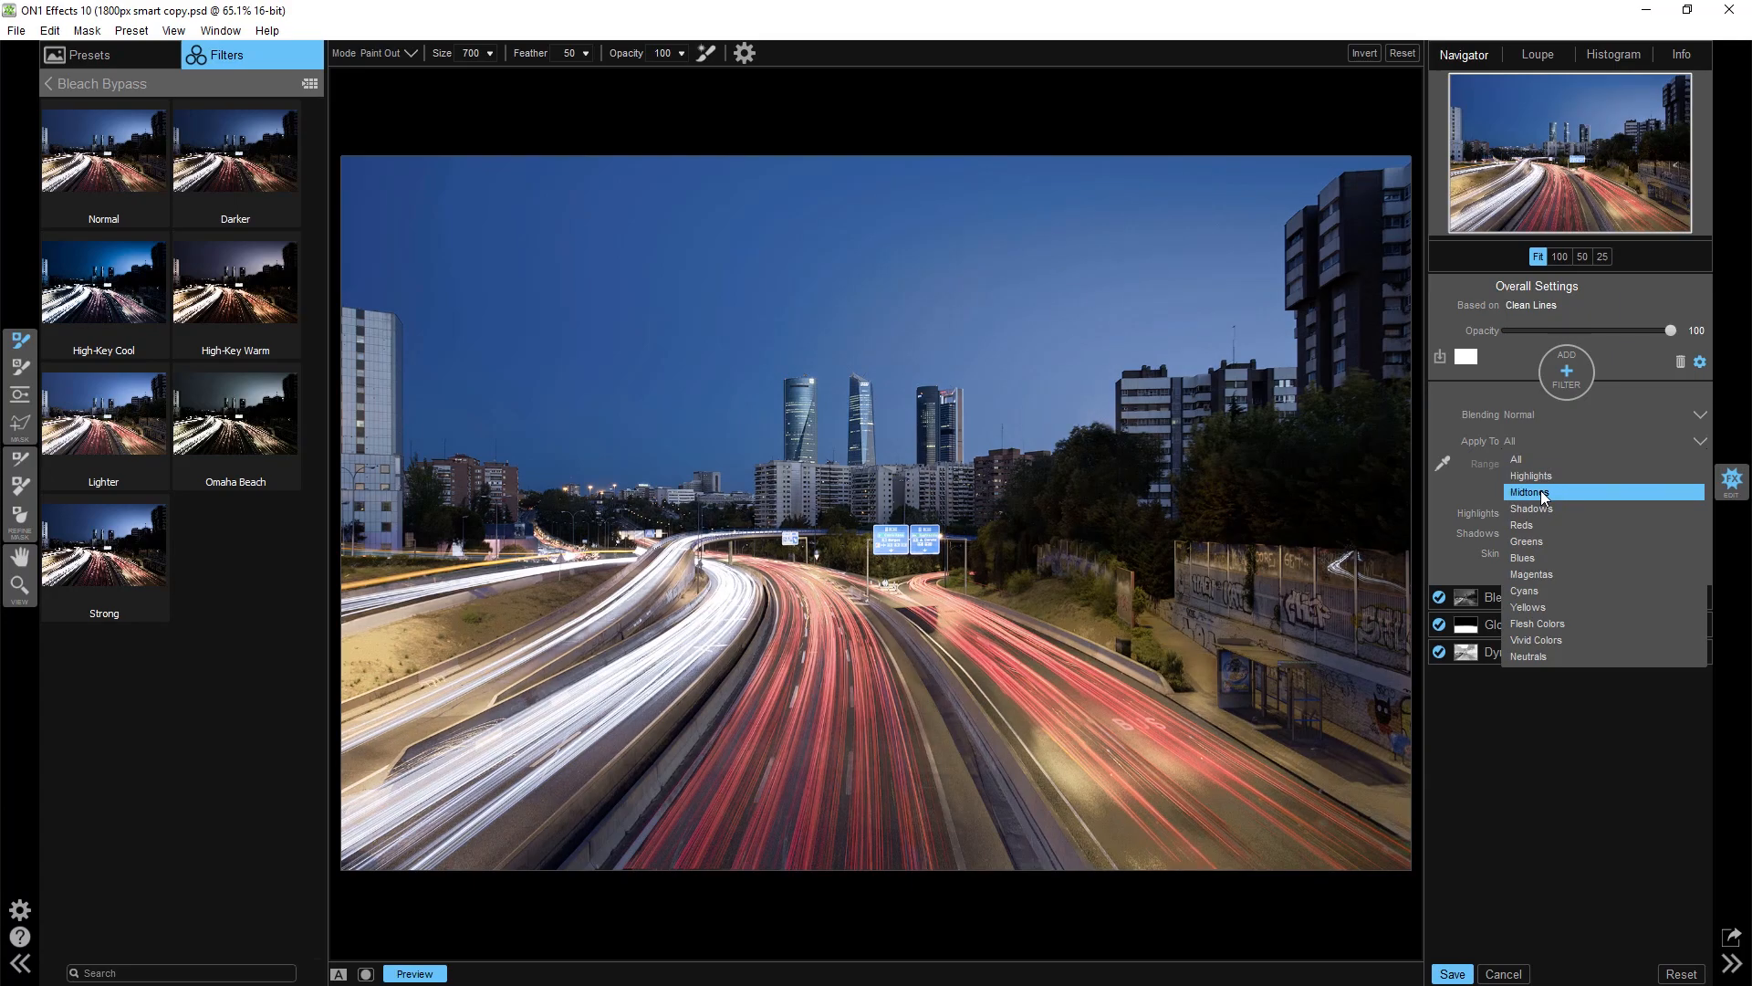
click(1538, 462)
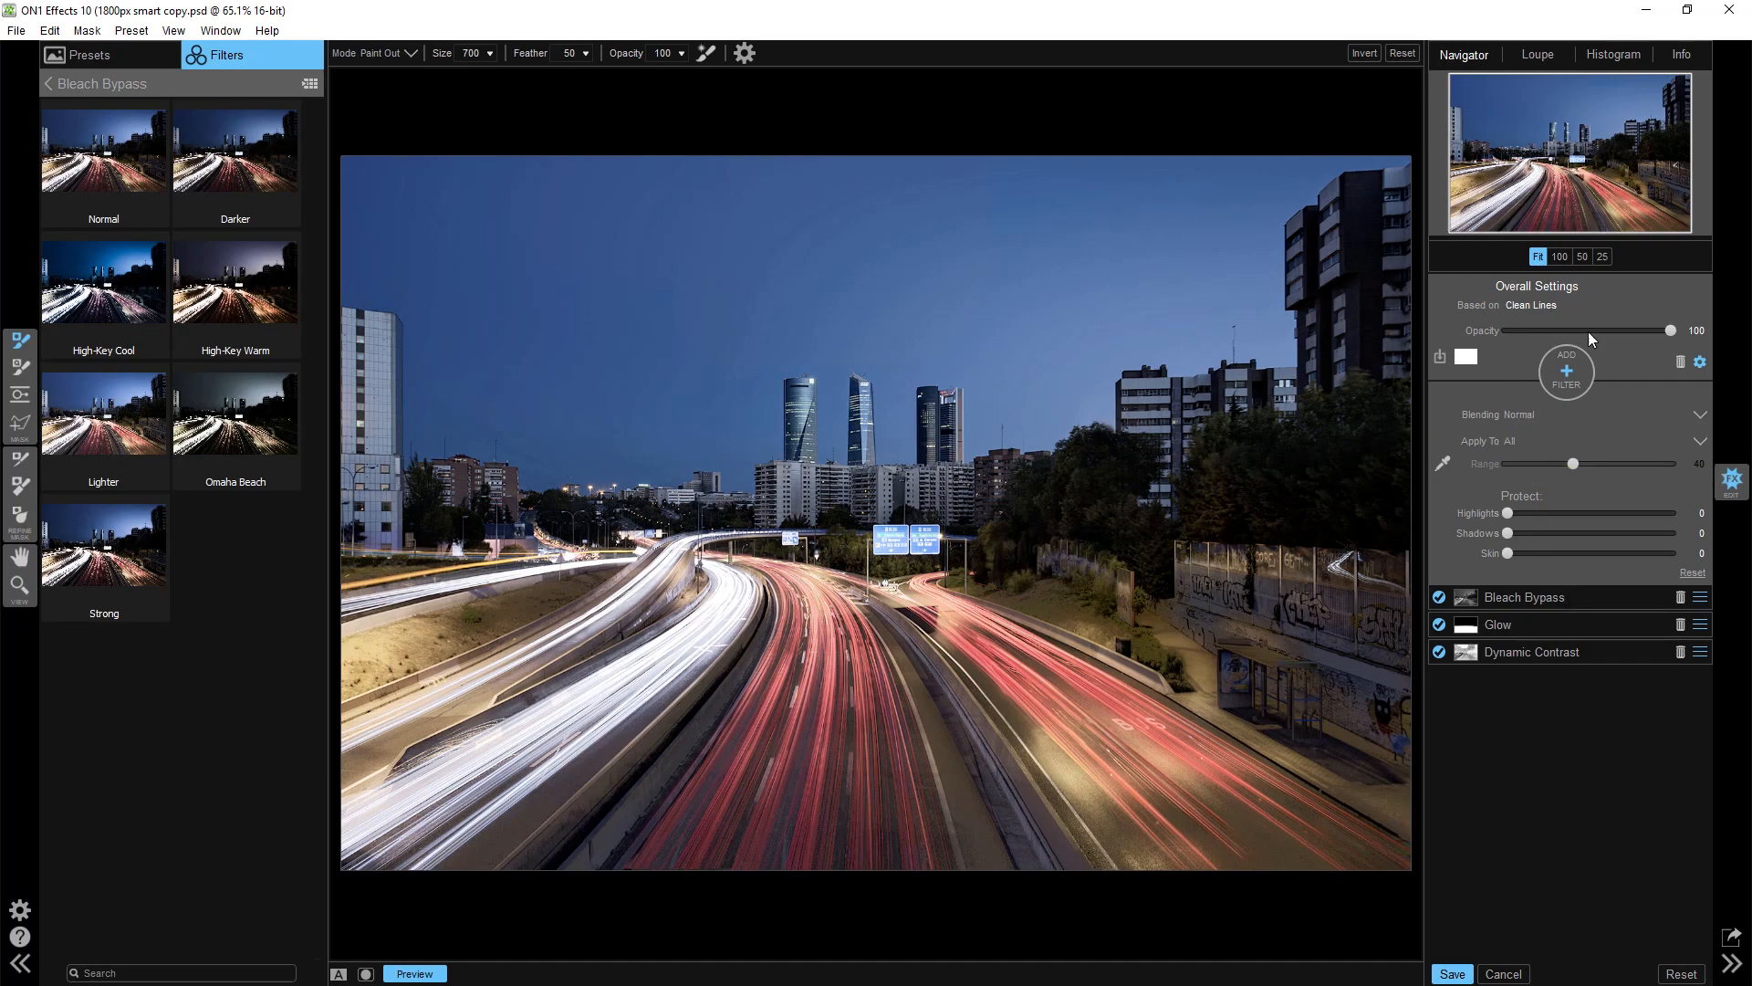
drag(1665, 338, 1639, 340)
Step: Compare the edited photo with the original in the split compare view and by switching the preview off and on
click(345, 978)
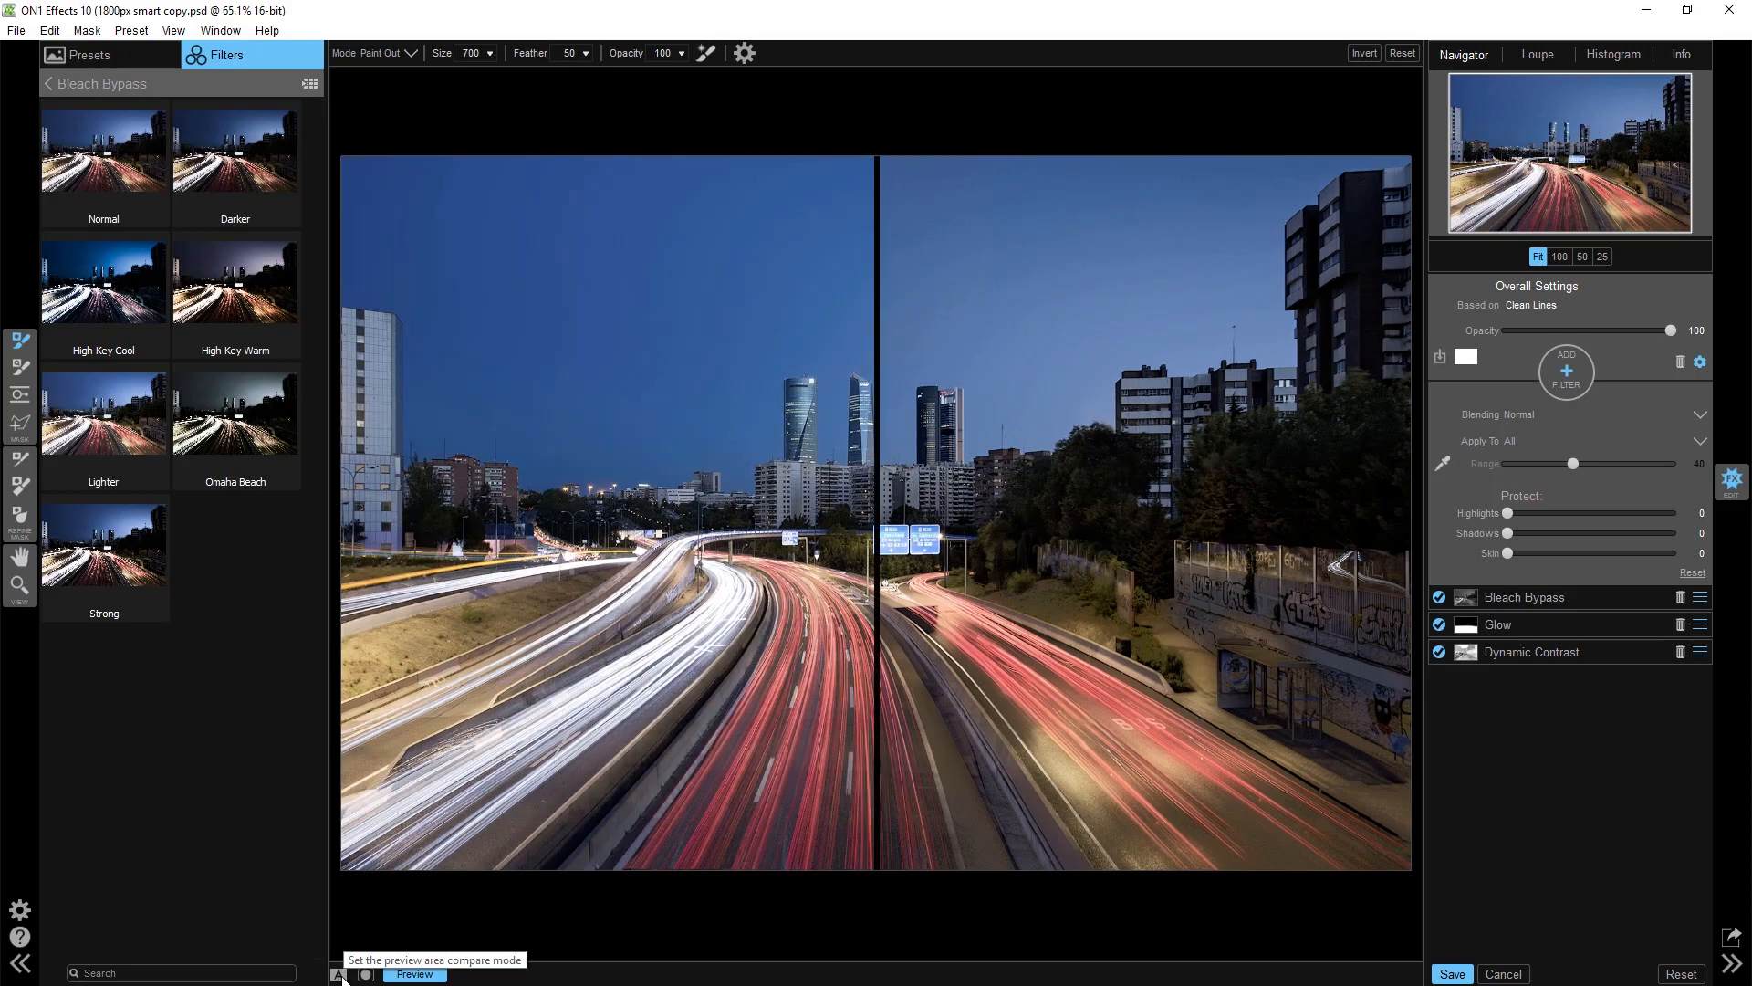
click(342, 976)
click(407, 974)
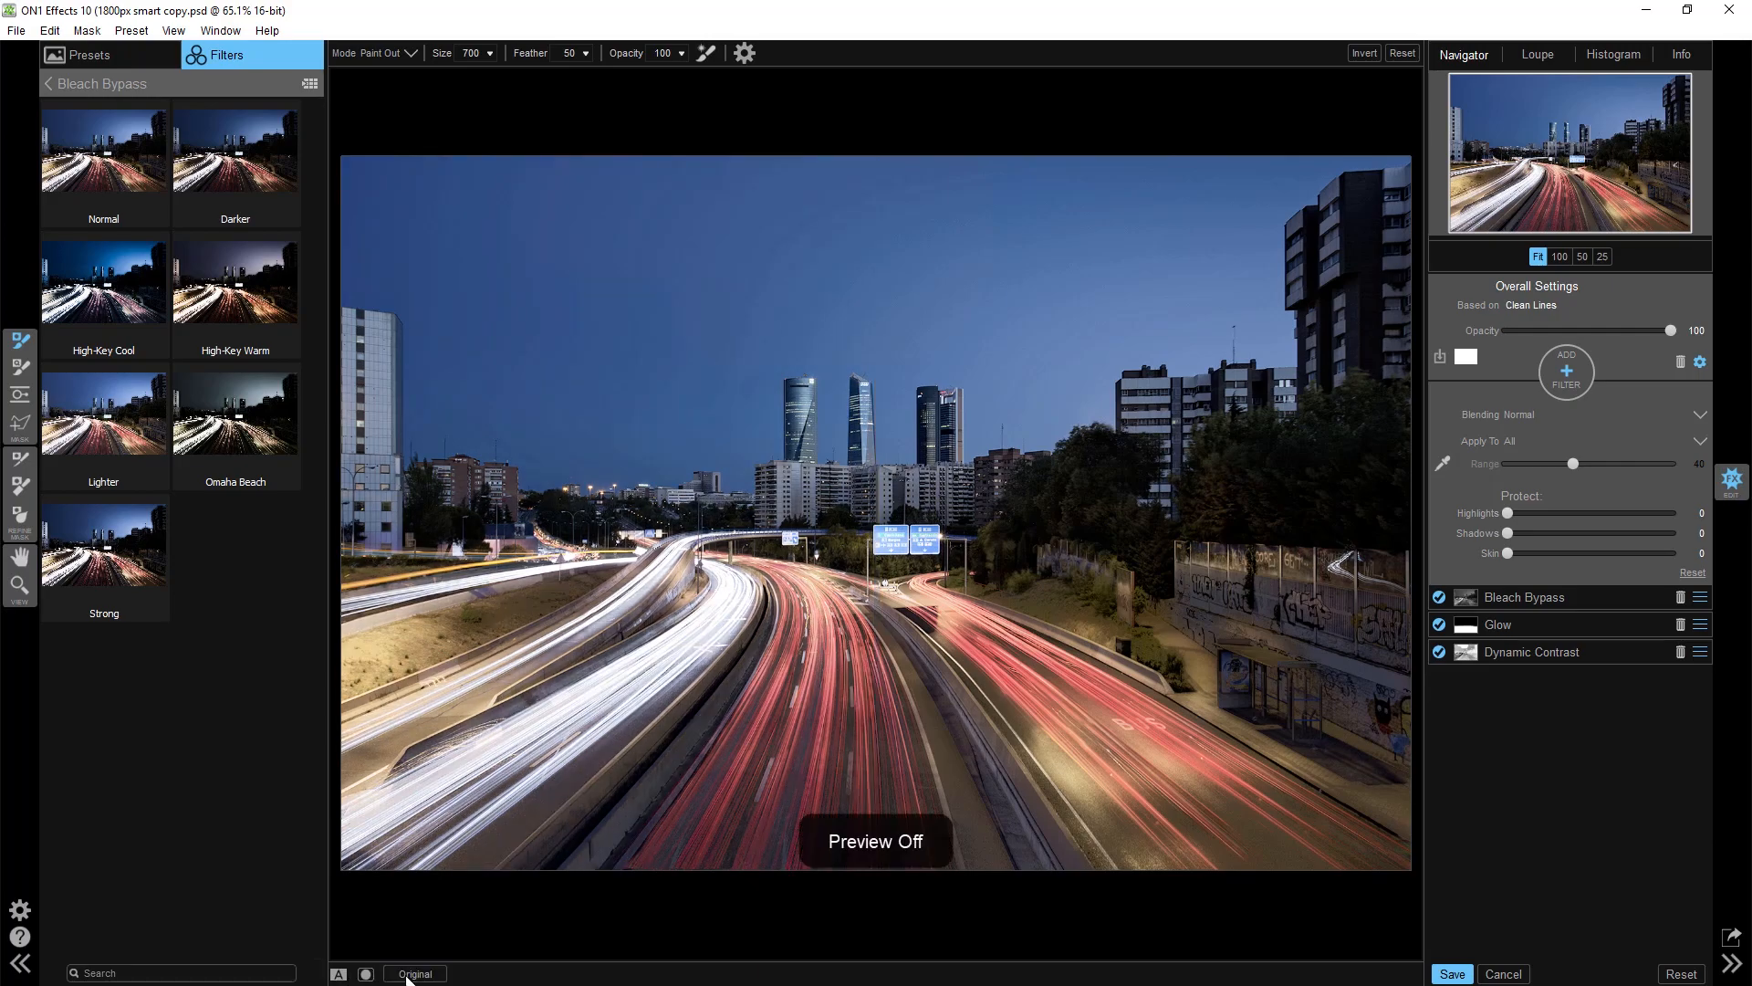
click(407, 975)
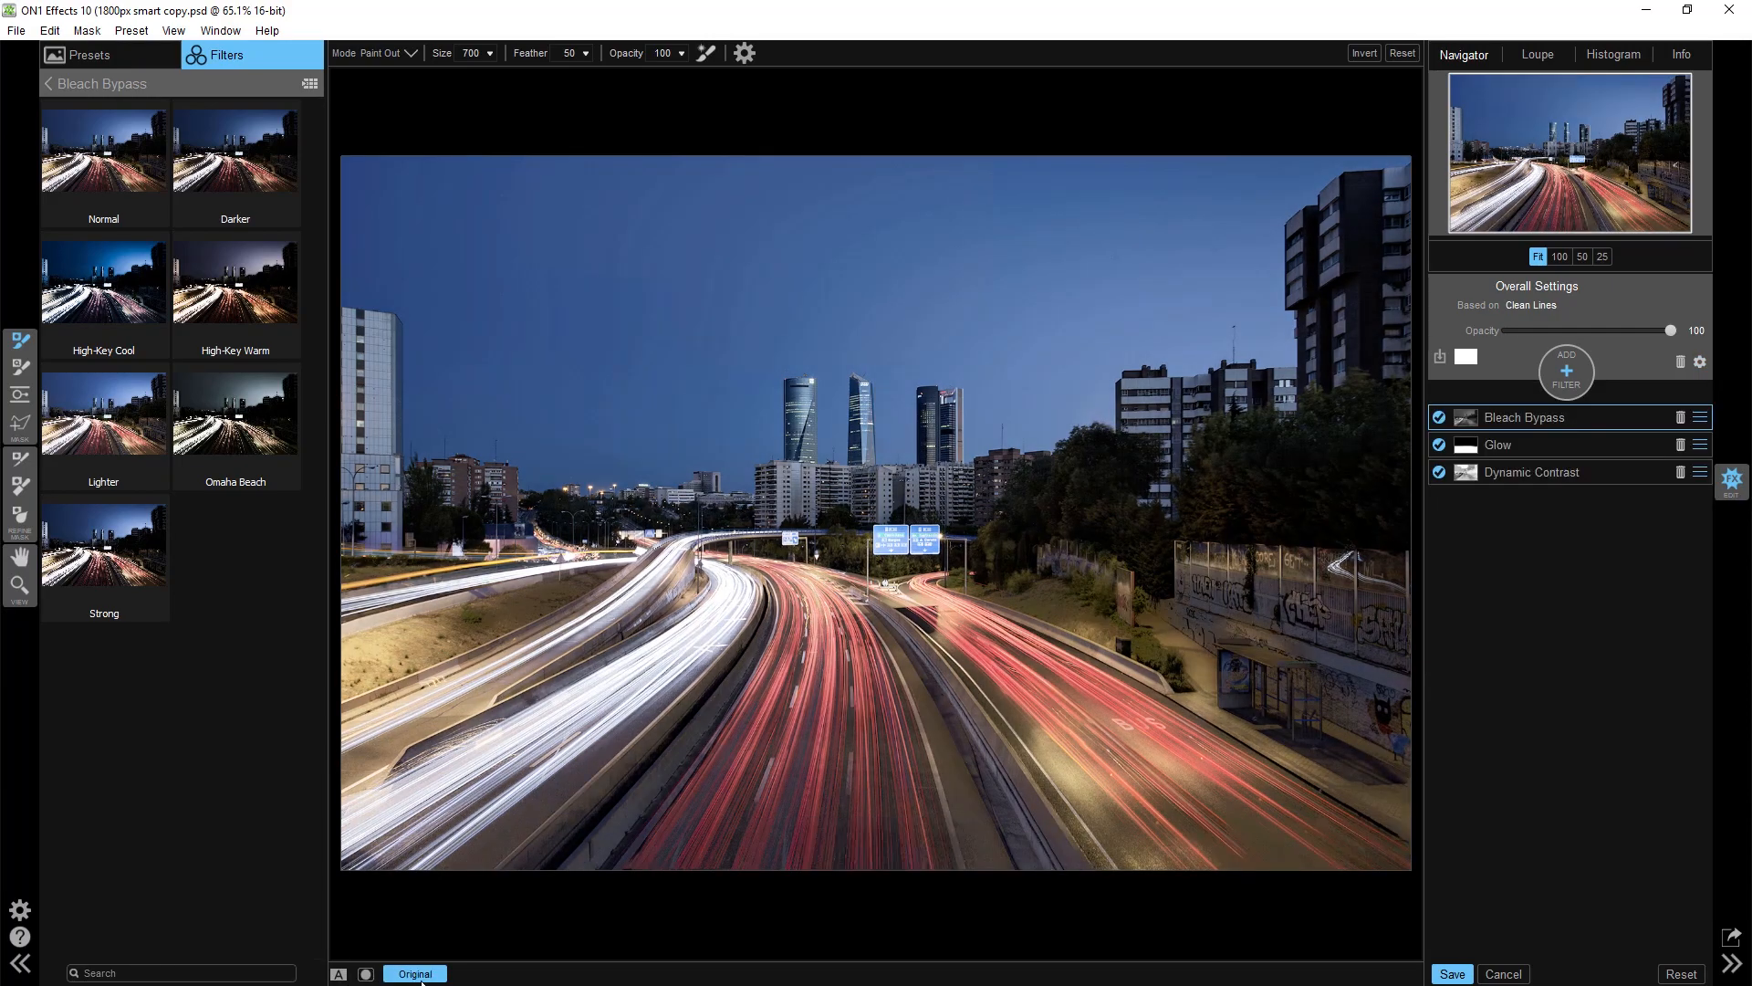
click(420, 979)
click(420, 979)
click(421, 981)
click(421, 979)
Step: Show the list of preset categories and remove all filters from the photo
click(111, 55)
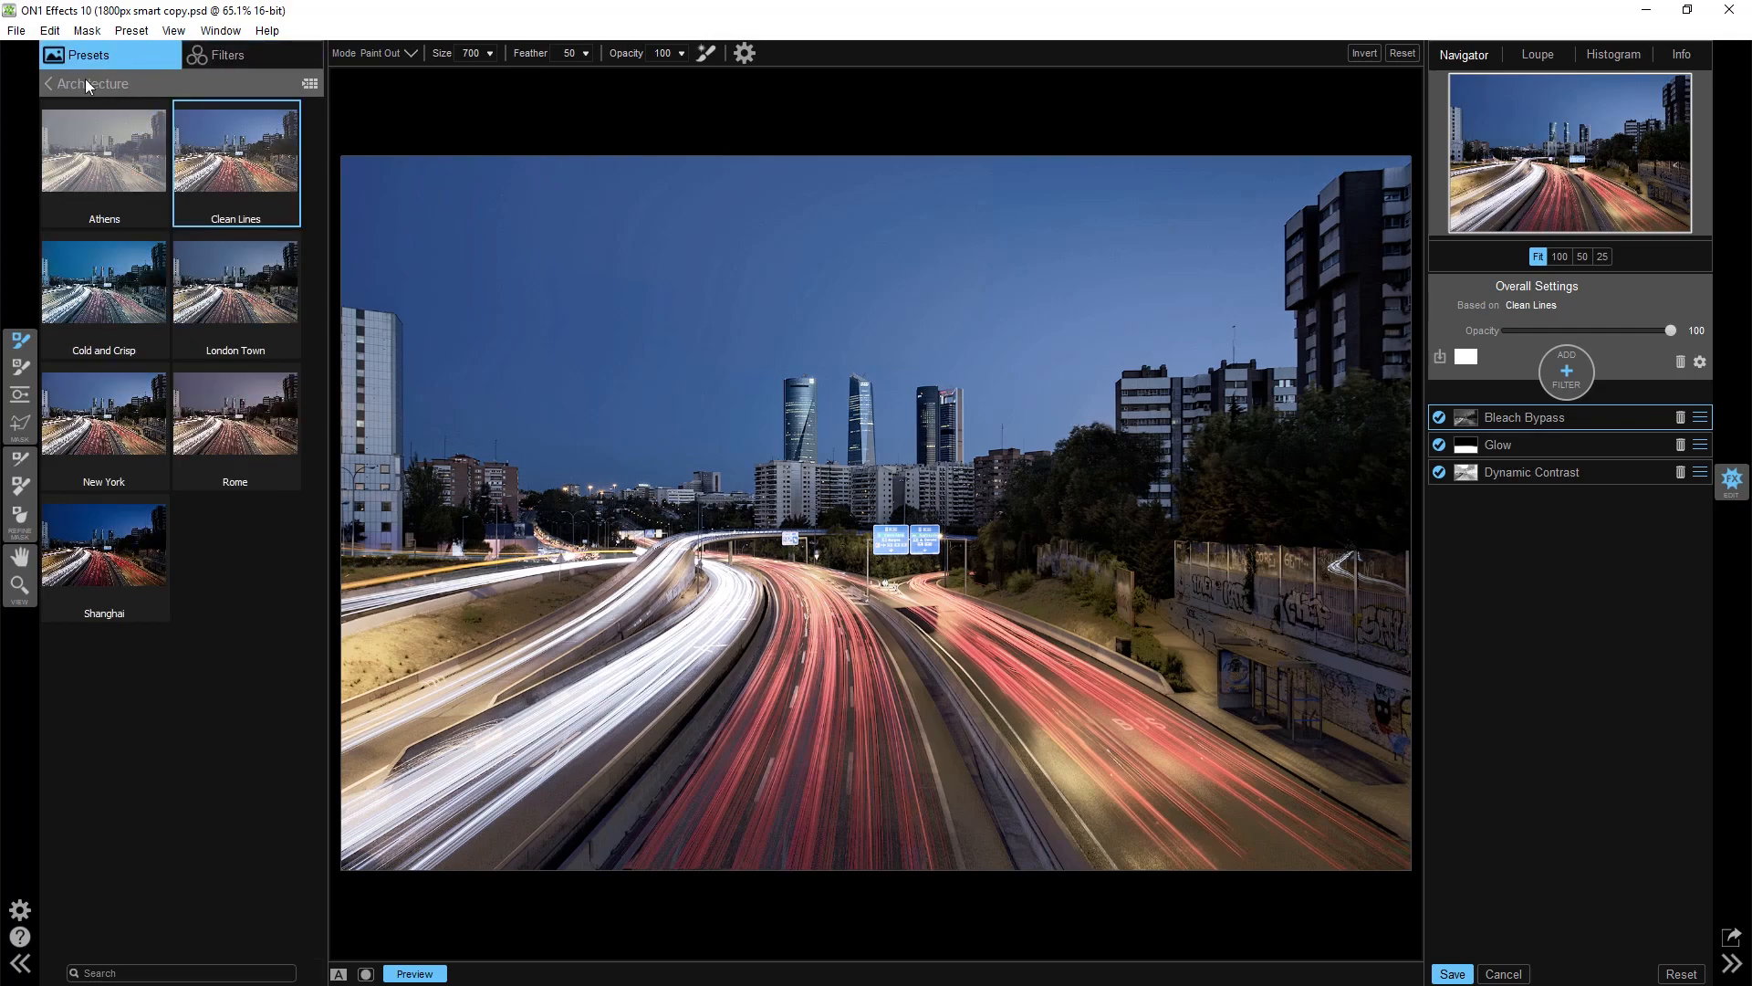
click(85, 82)
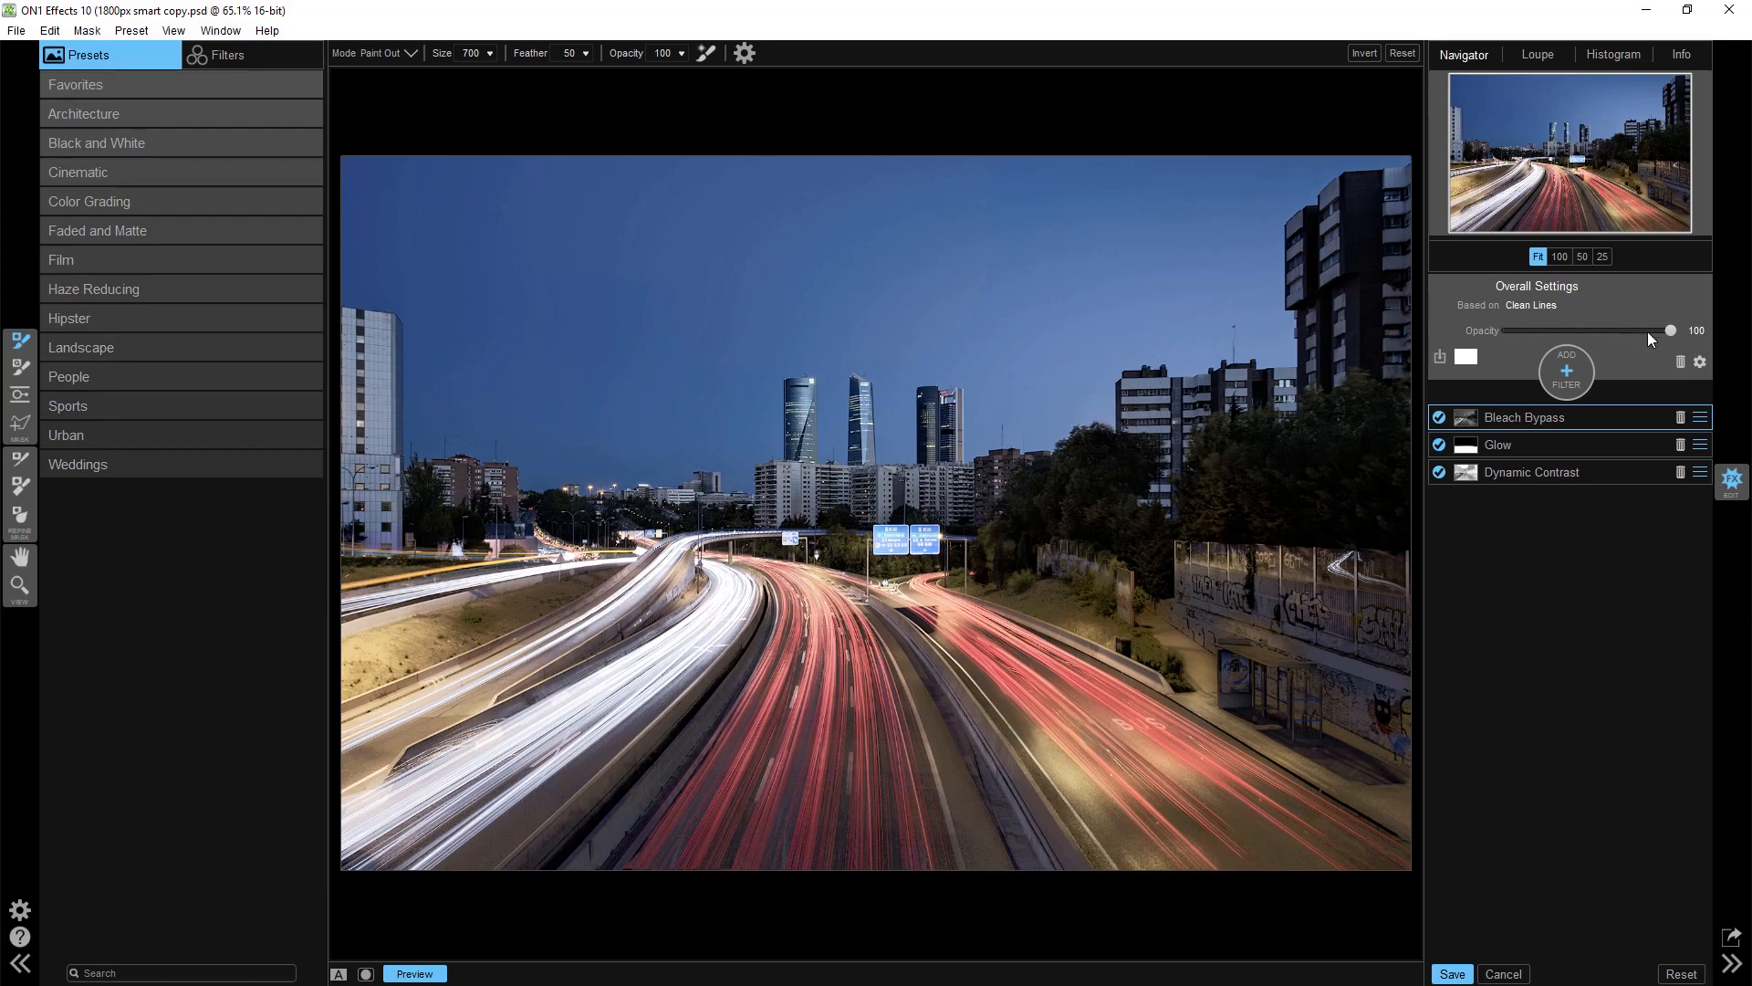
click(1680, 363)
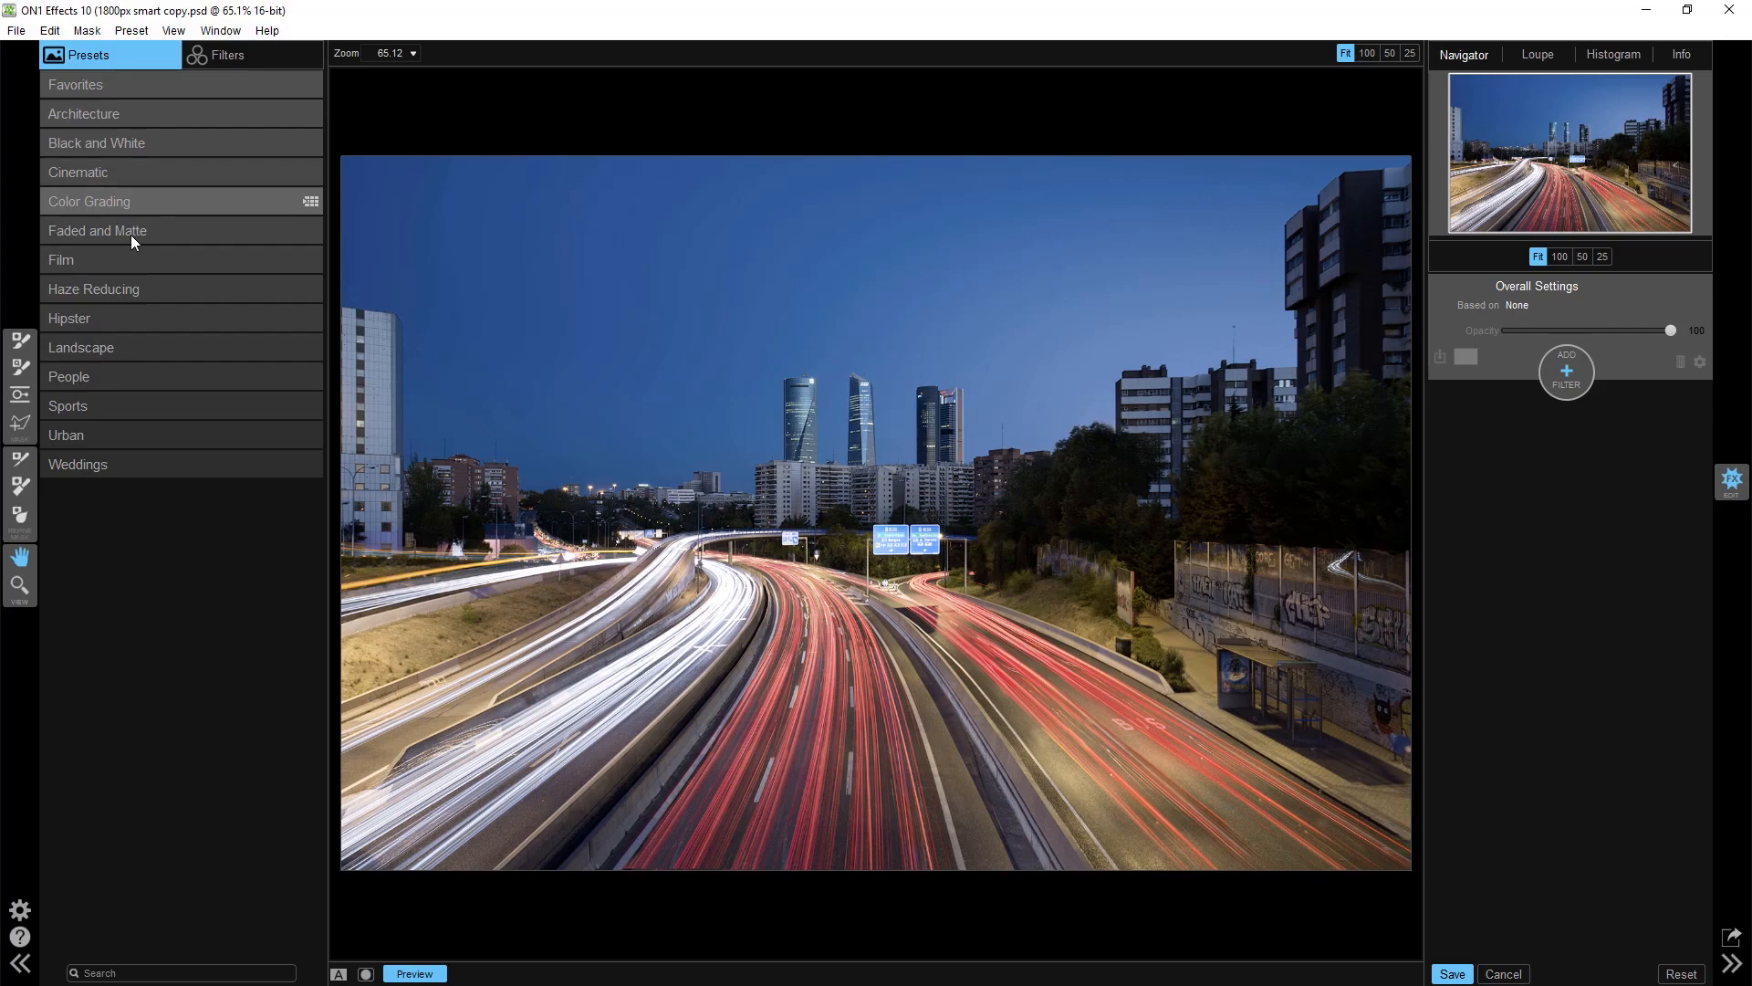
Step: Apply the Golden Glow Sunshine preset from the Landscape category and set the overall Opacity to 68
click(107, 345)
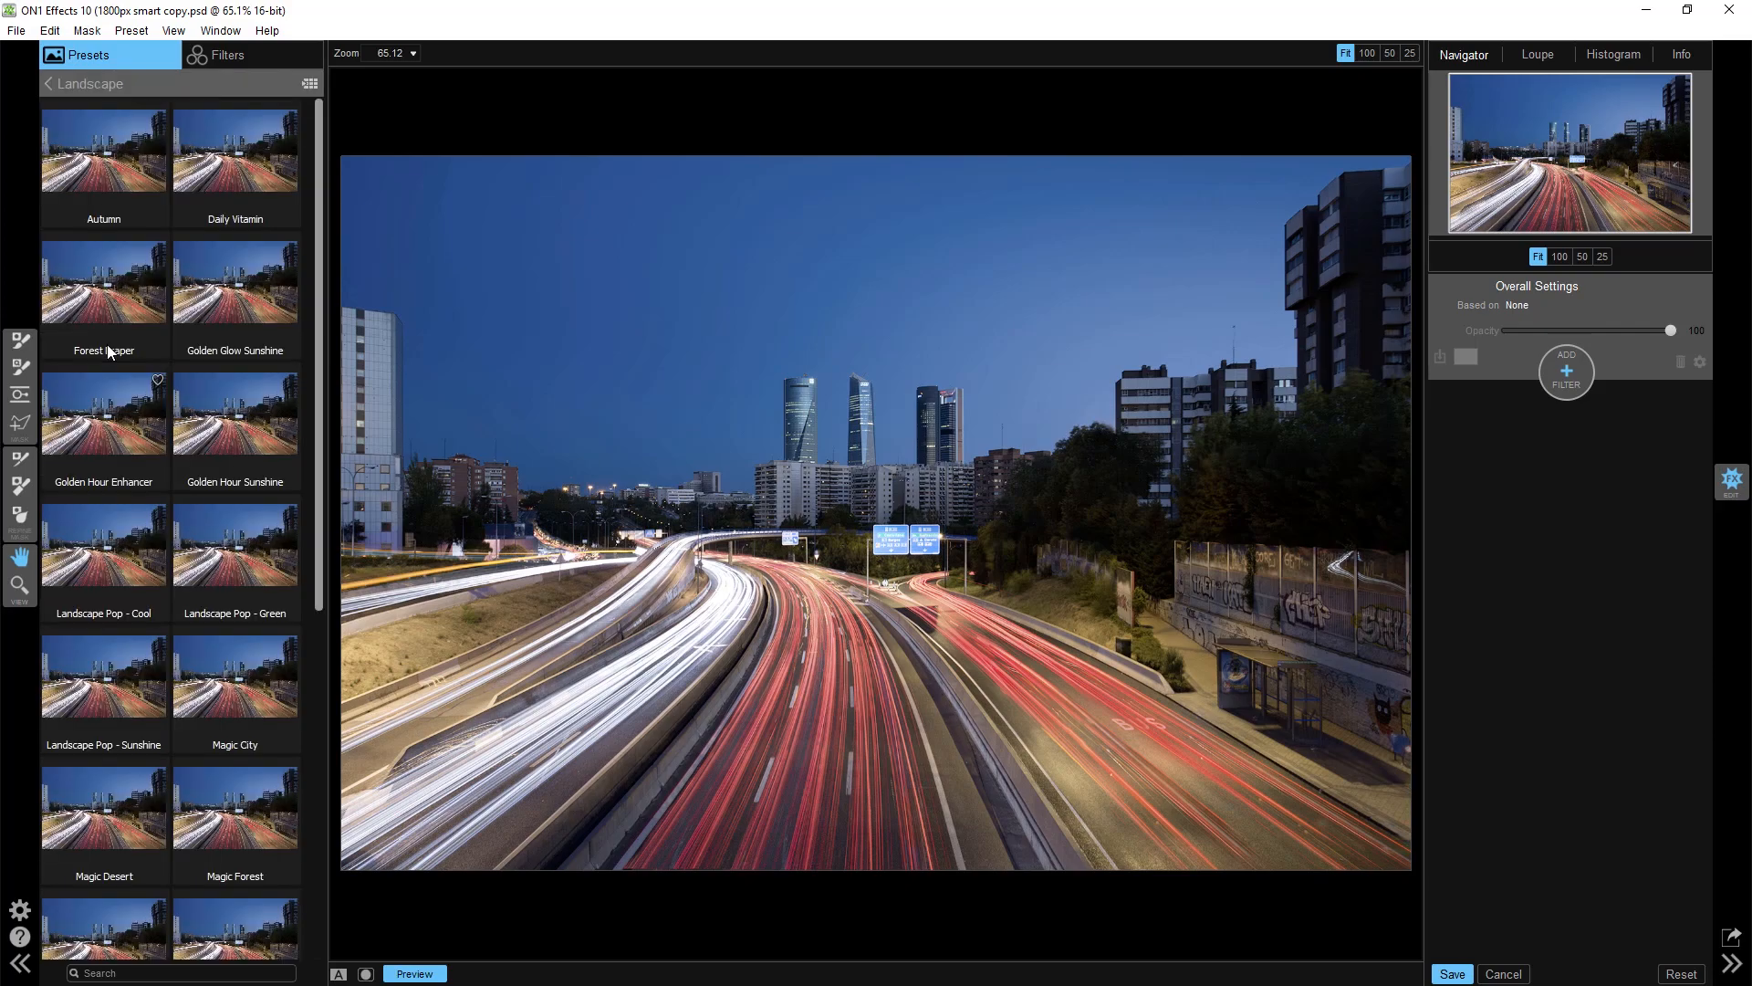
click(209, 304)
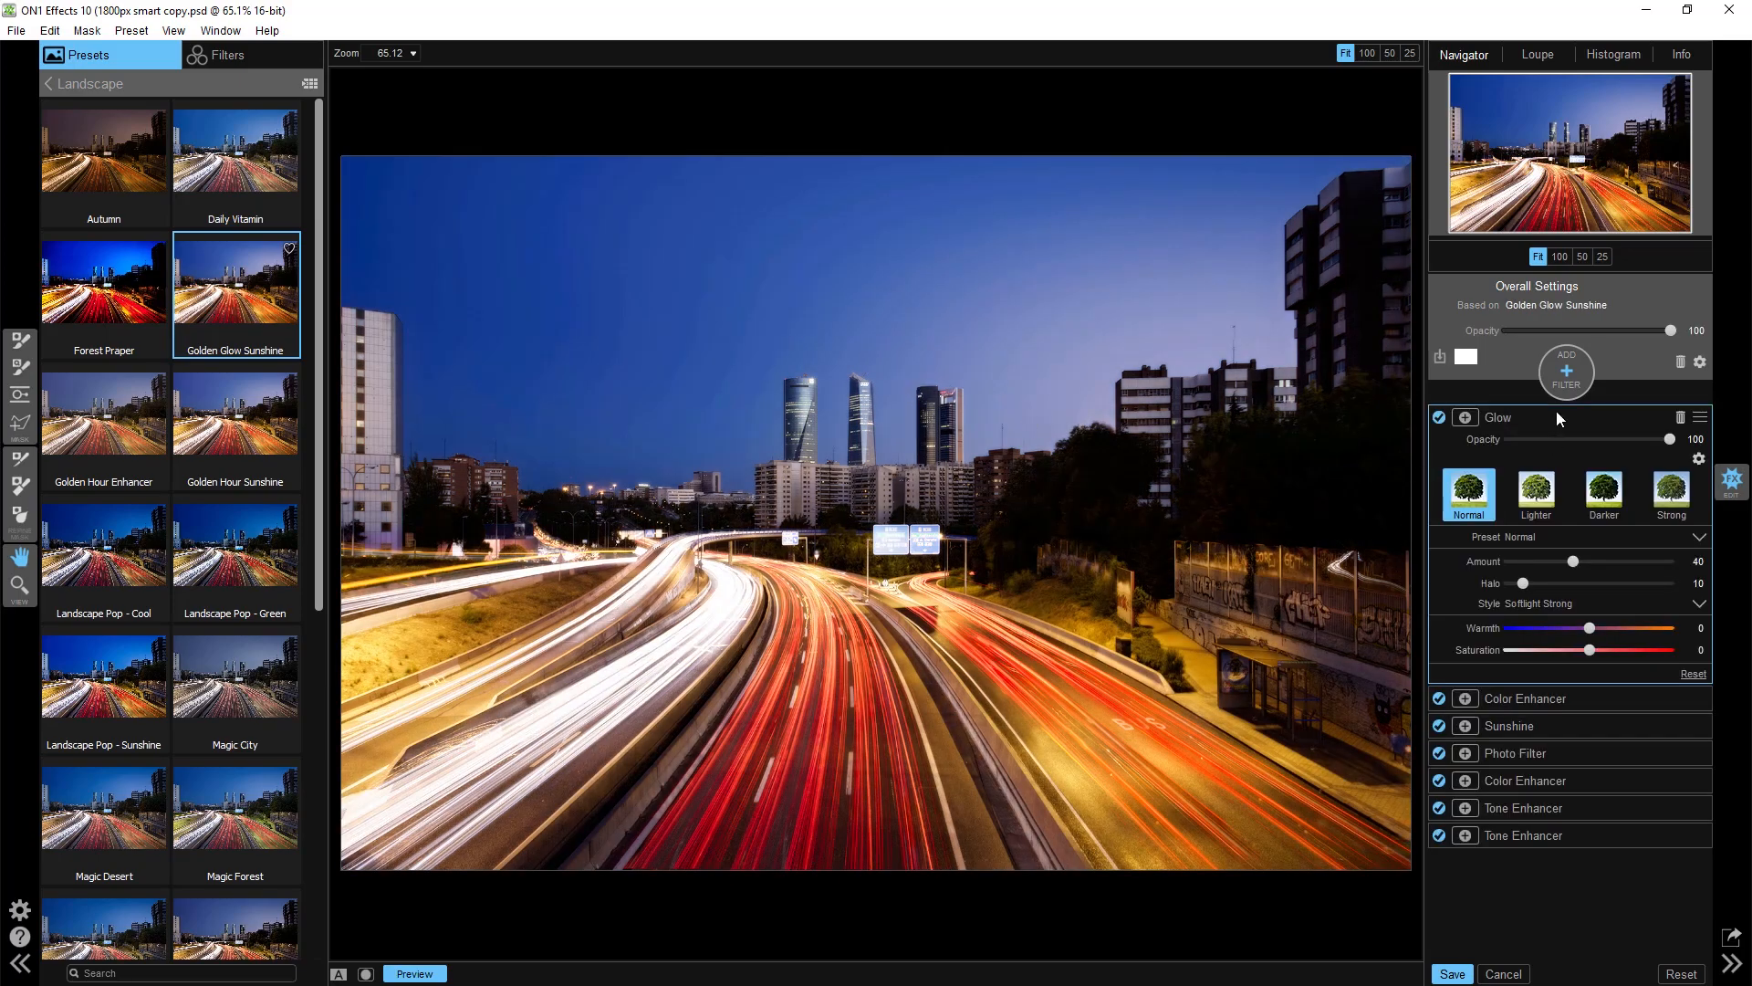
click(1555, 418)
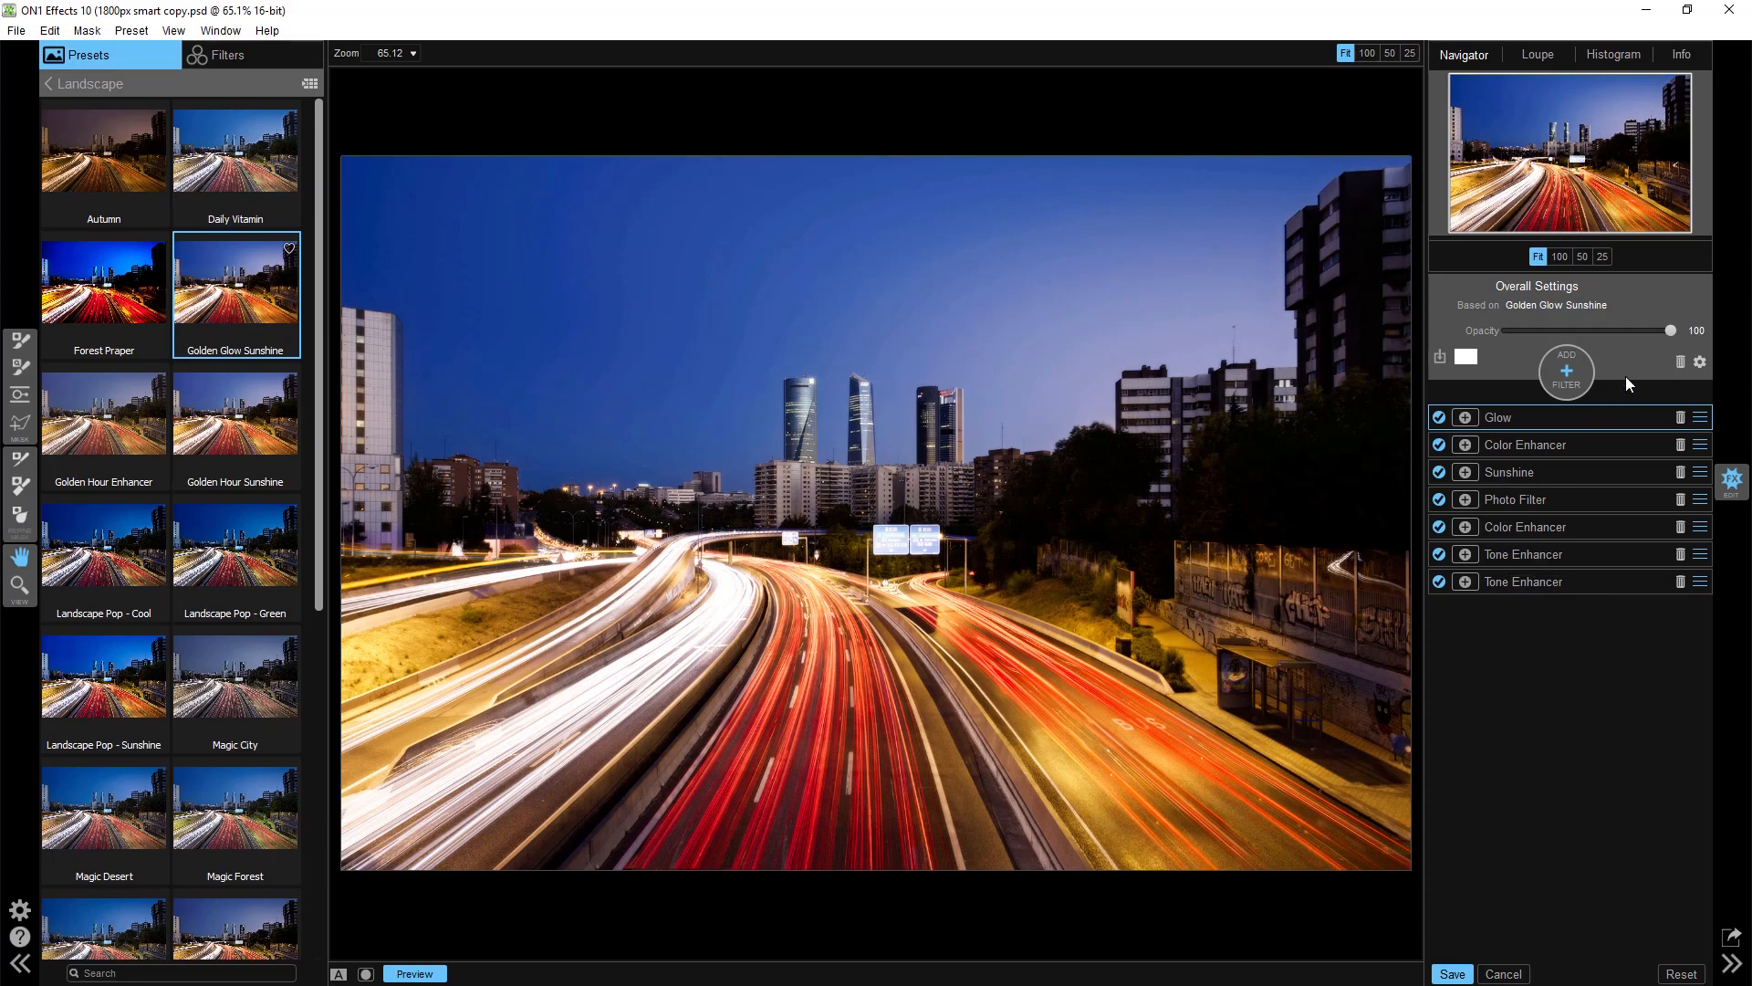
drag(1670, 330, 1614, 331)
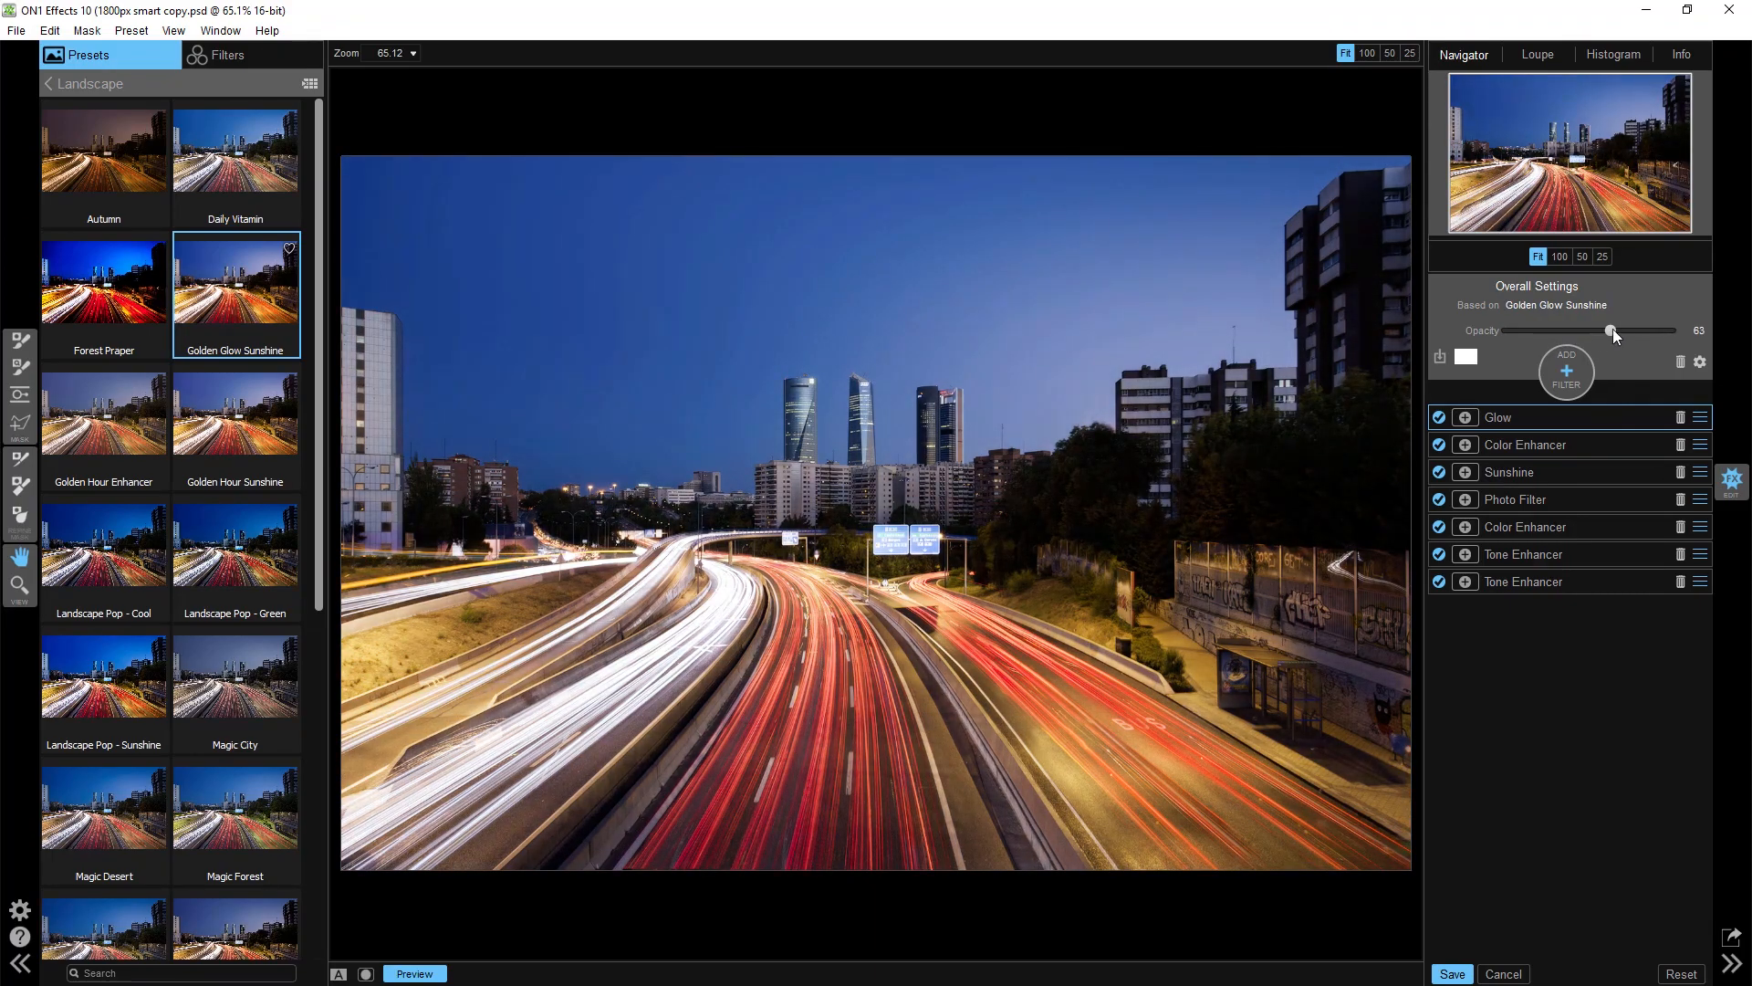
Step: Add a luminosity mask to the Glow filter of the Golden Glow Sunshine preset
click(1563, 416)
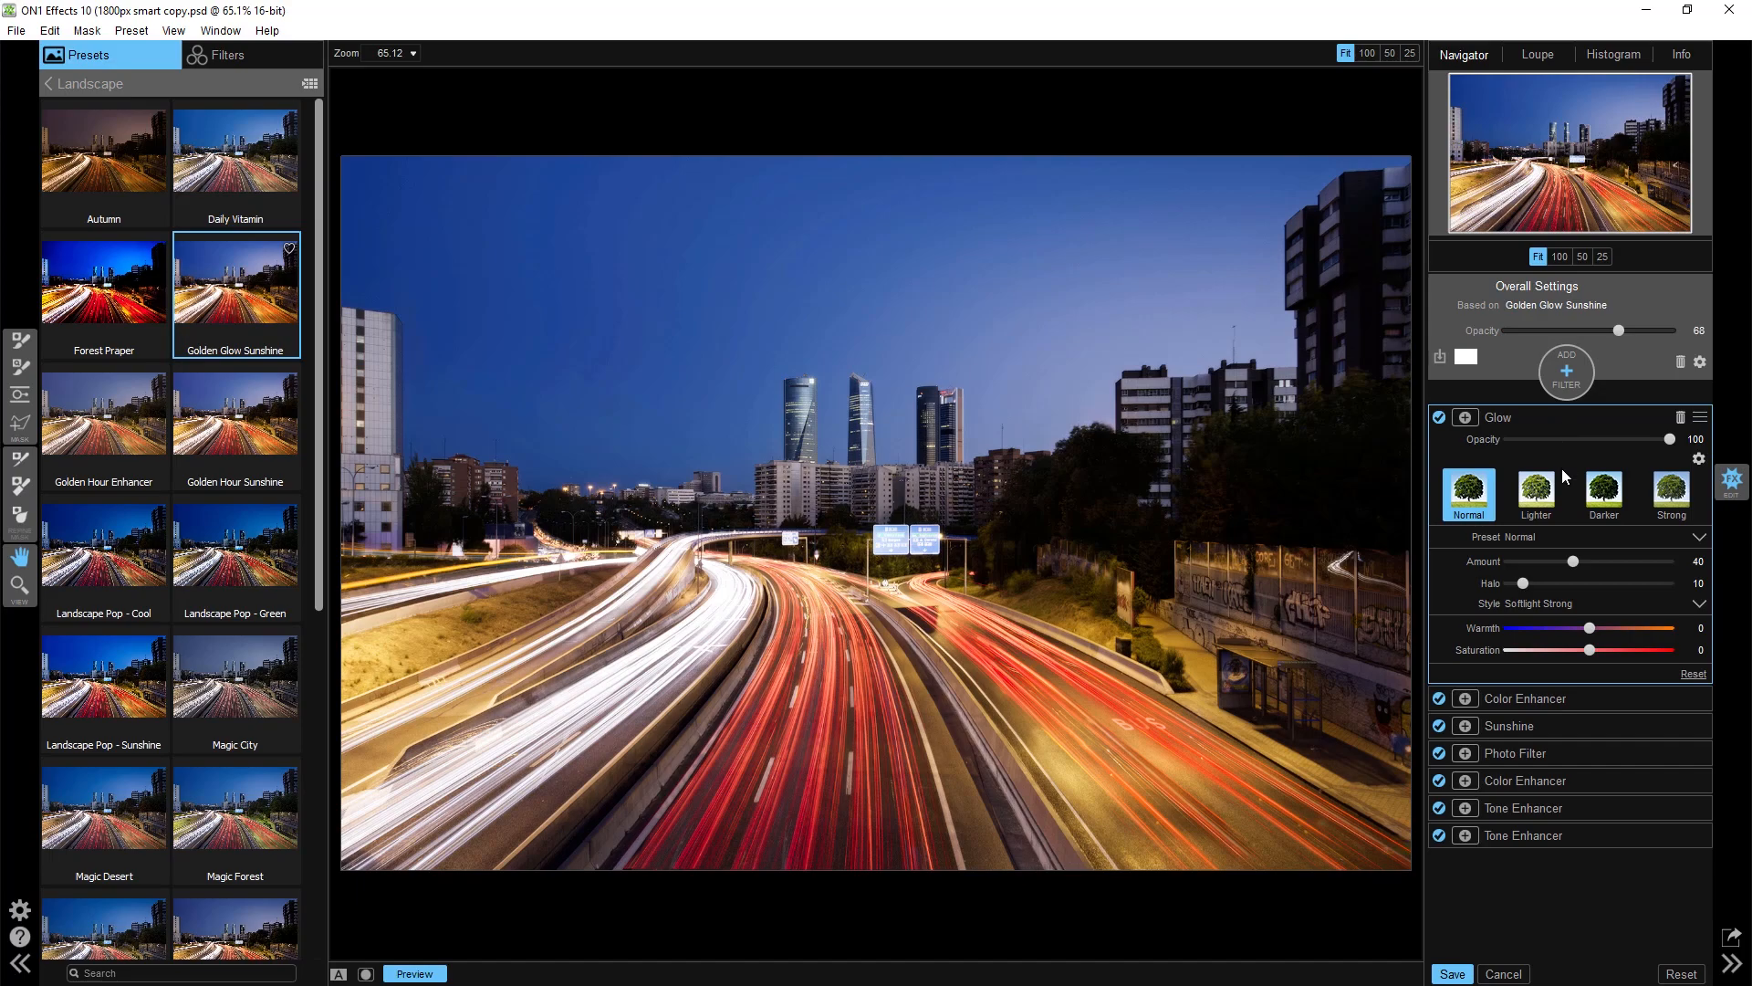
click(1471, 421)
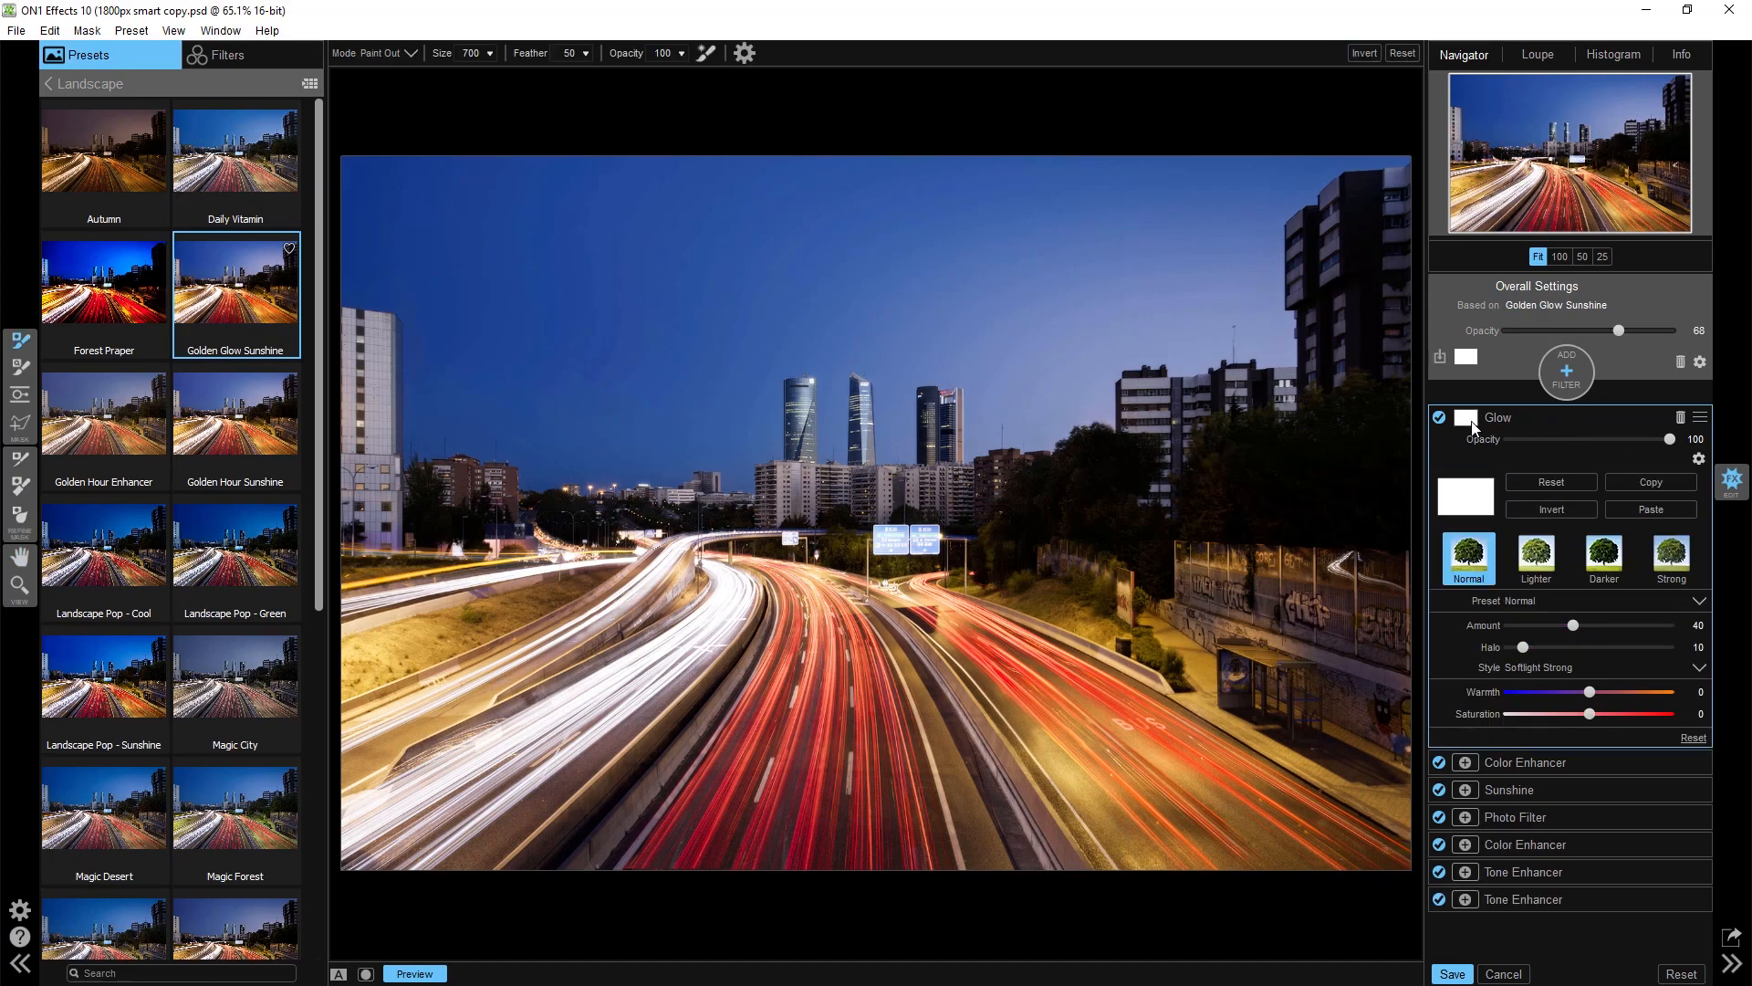
right_click(1465, 484)
click(1515, 567)
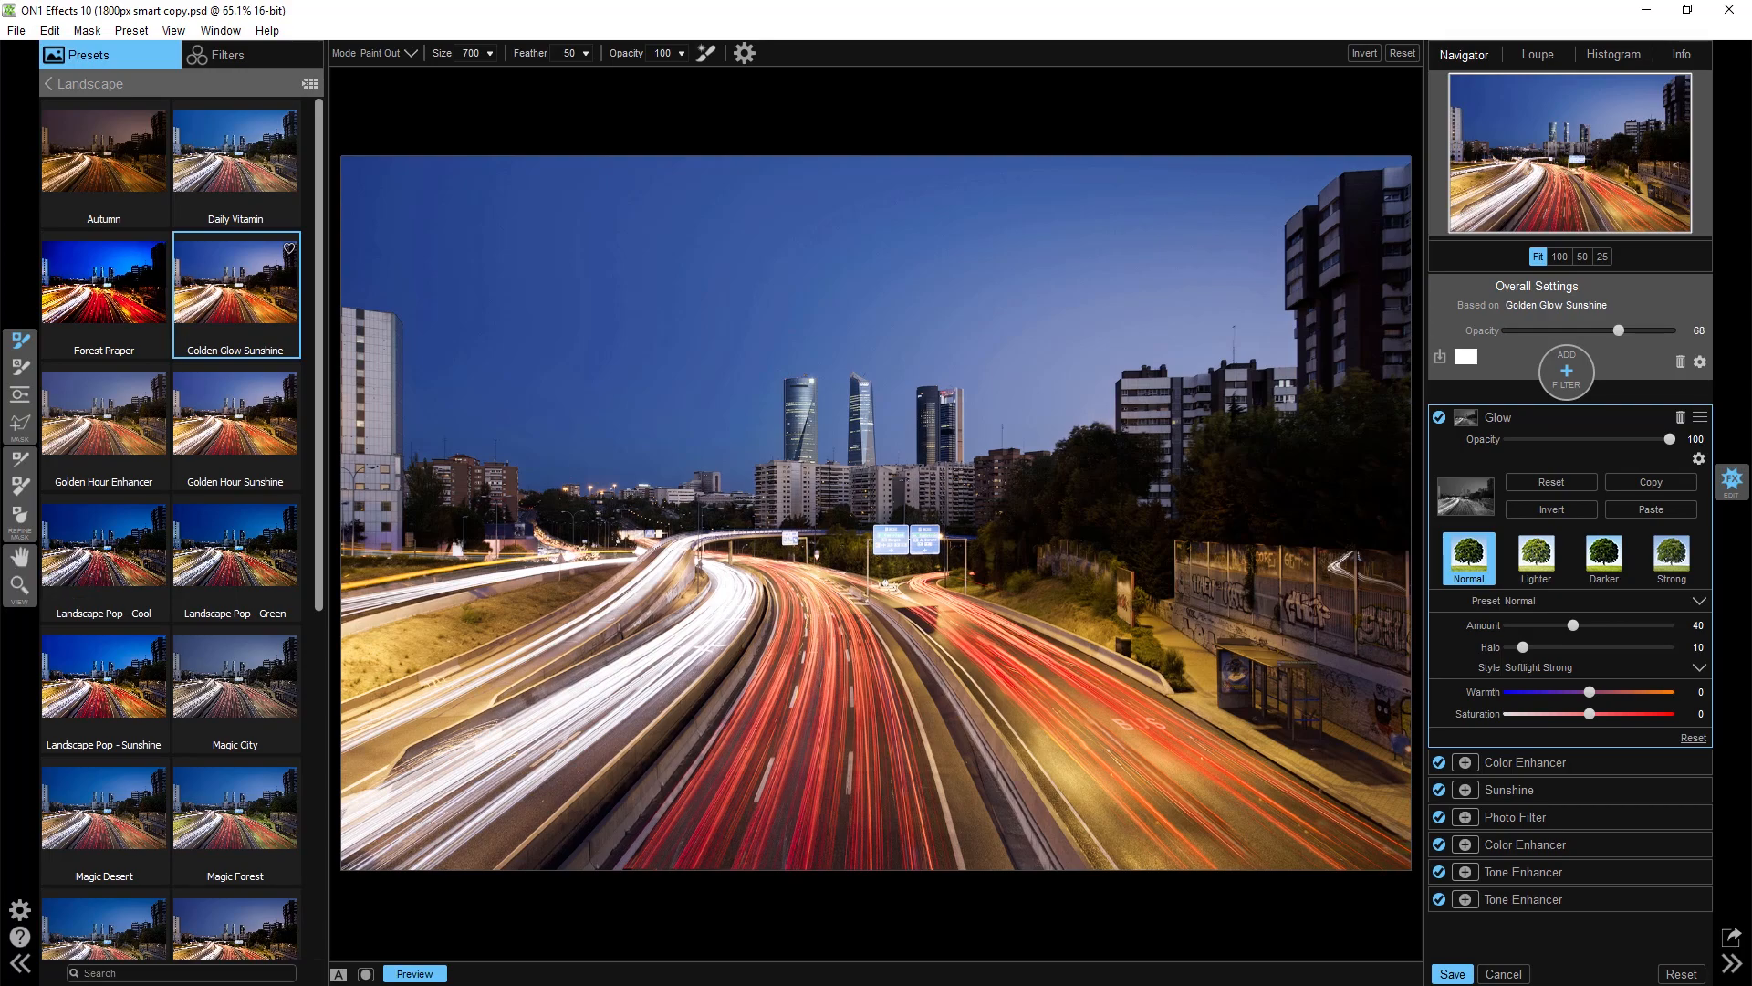
Step: Collapse the Glow filter's settings and start saving the current filter stack as a new preset named processingRAW
click(1508, 417)
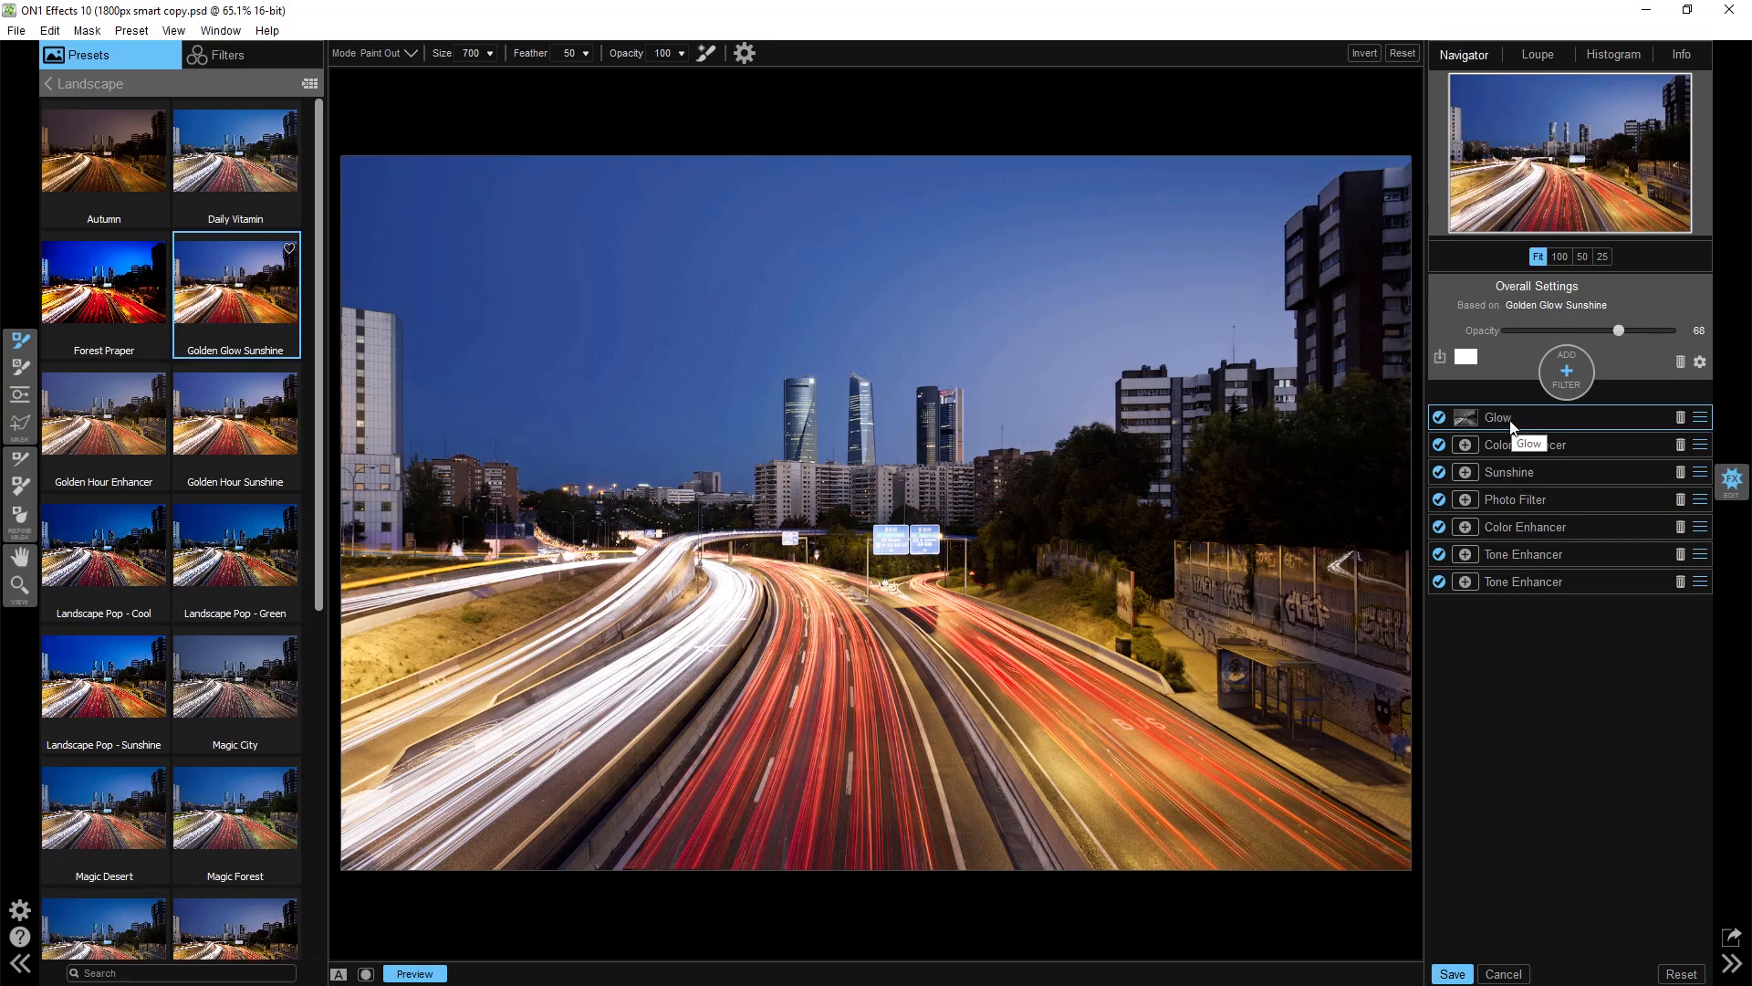
click(131, 31)
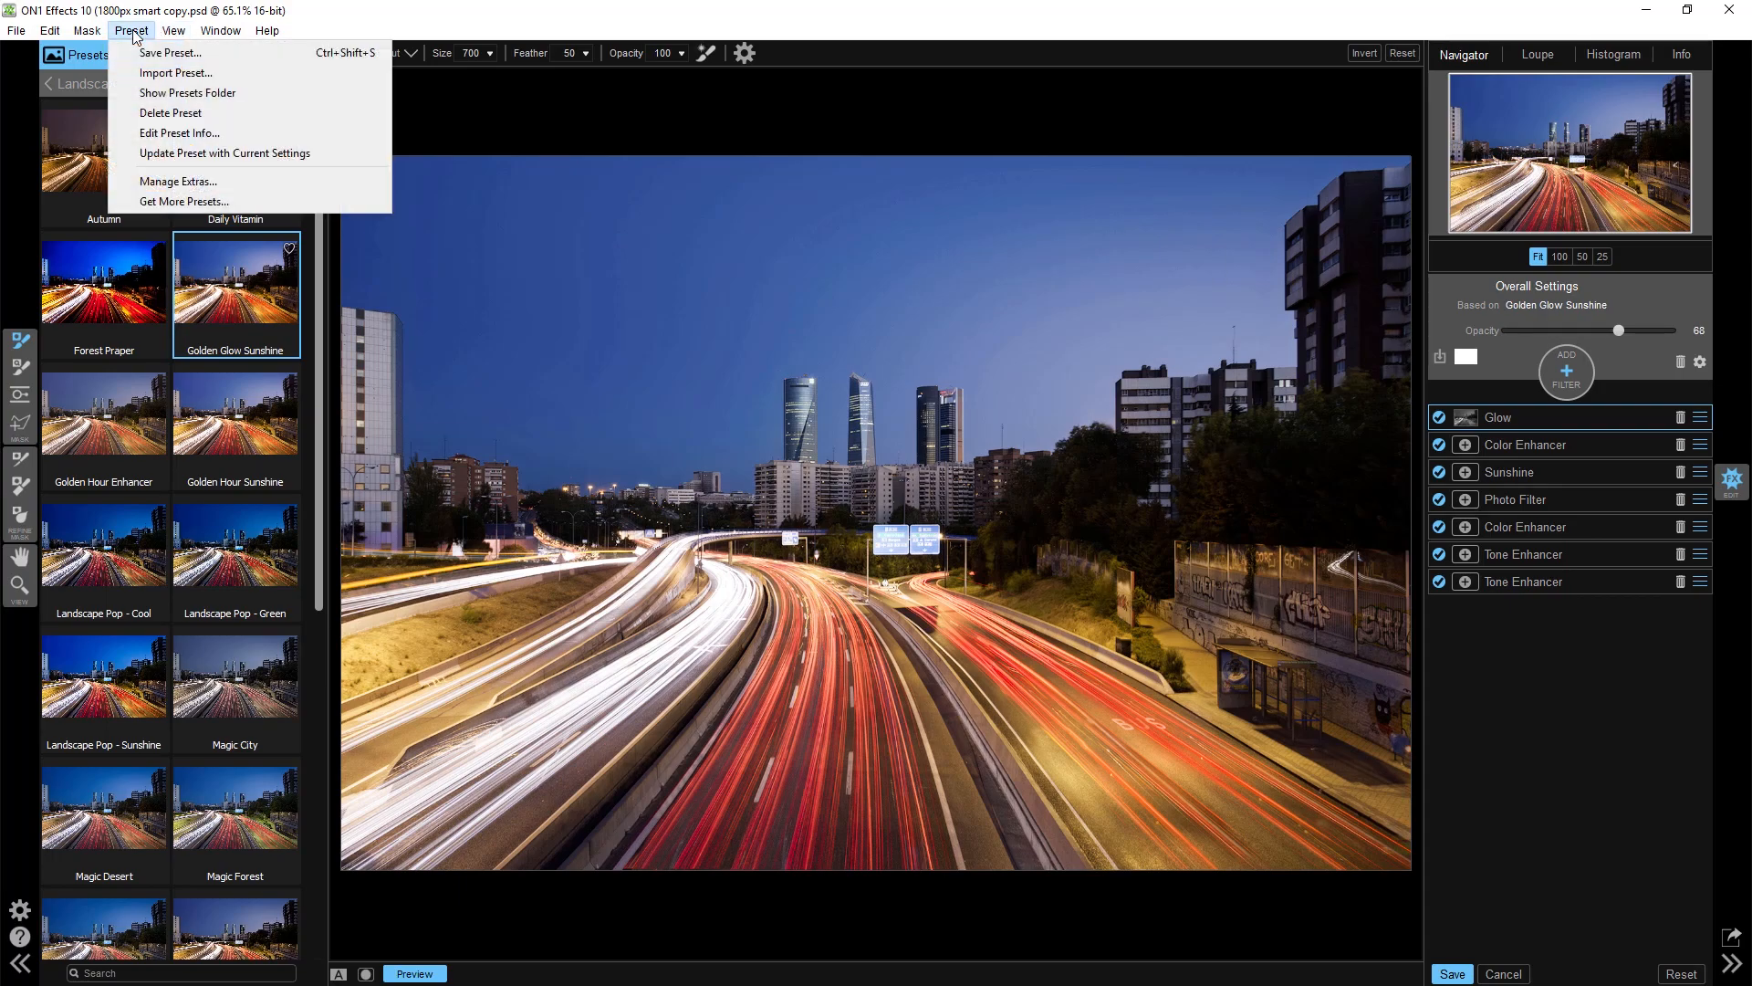
click(144, 53)
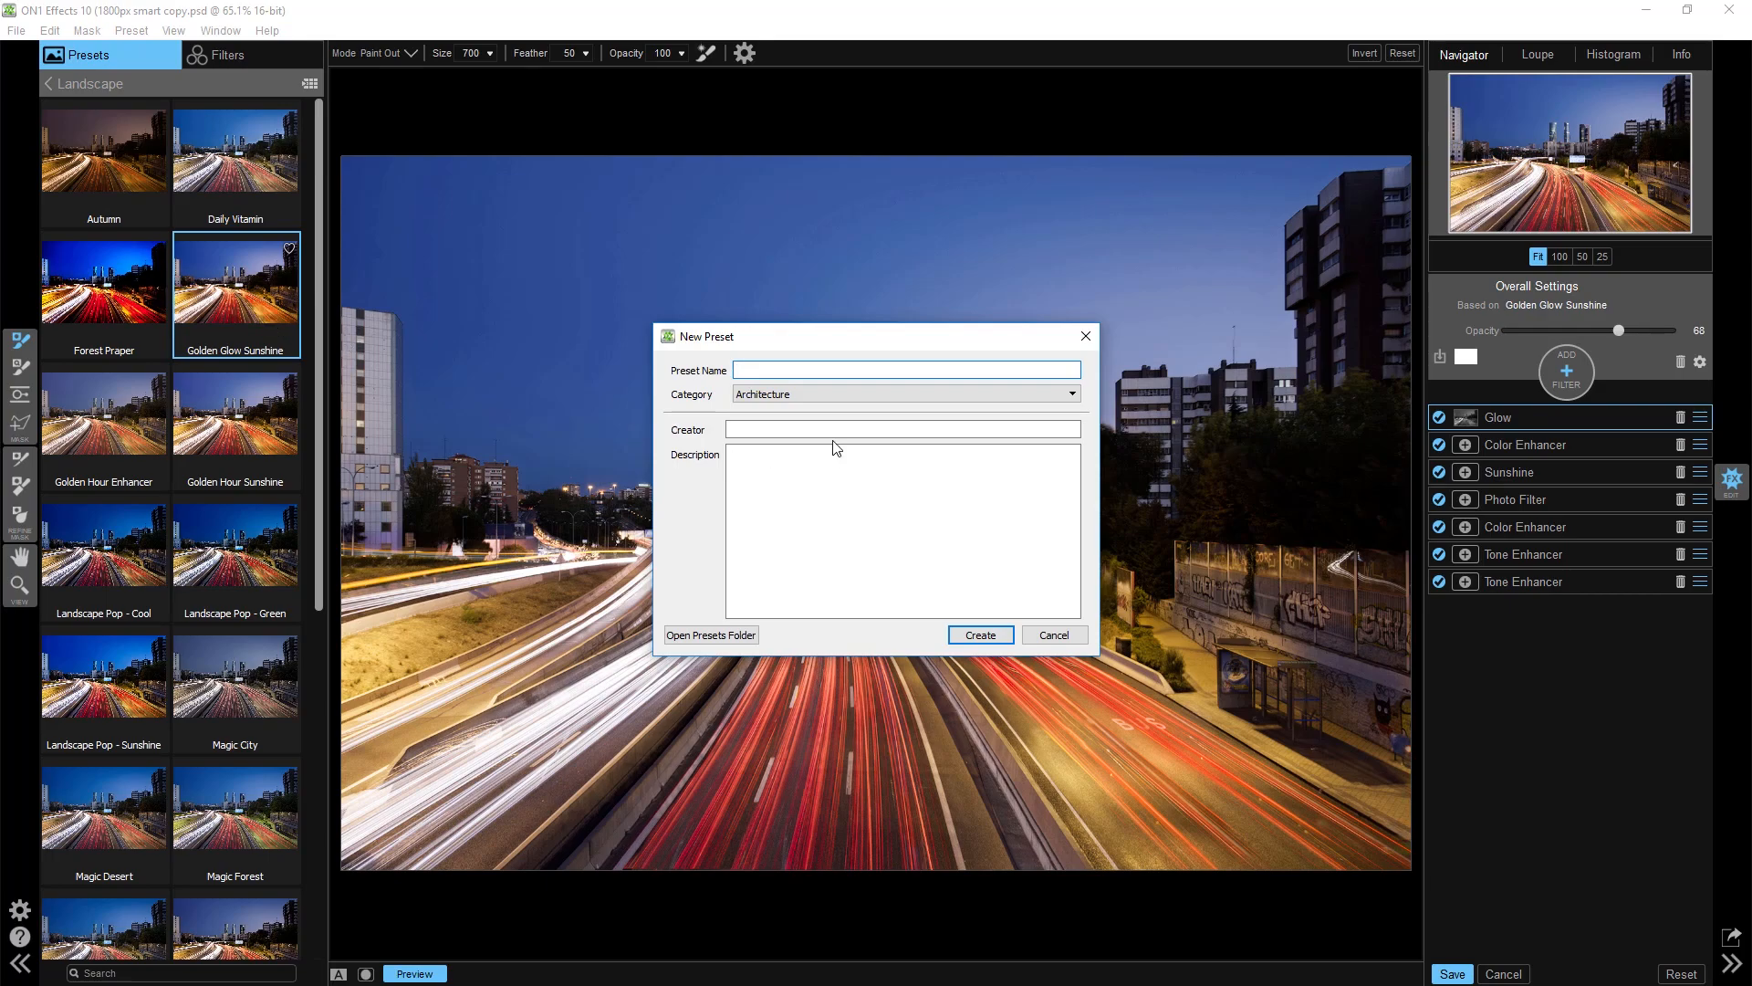
text(pr)
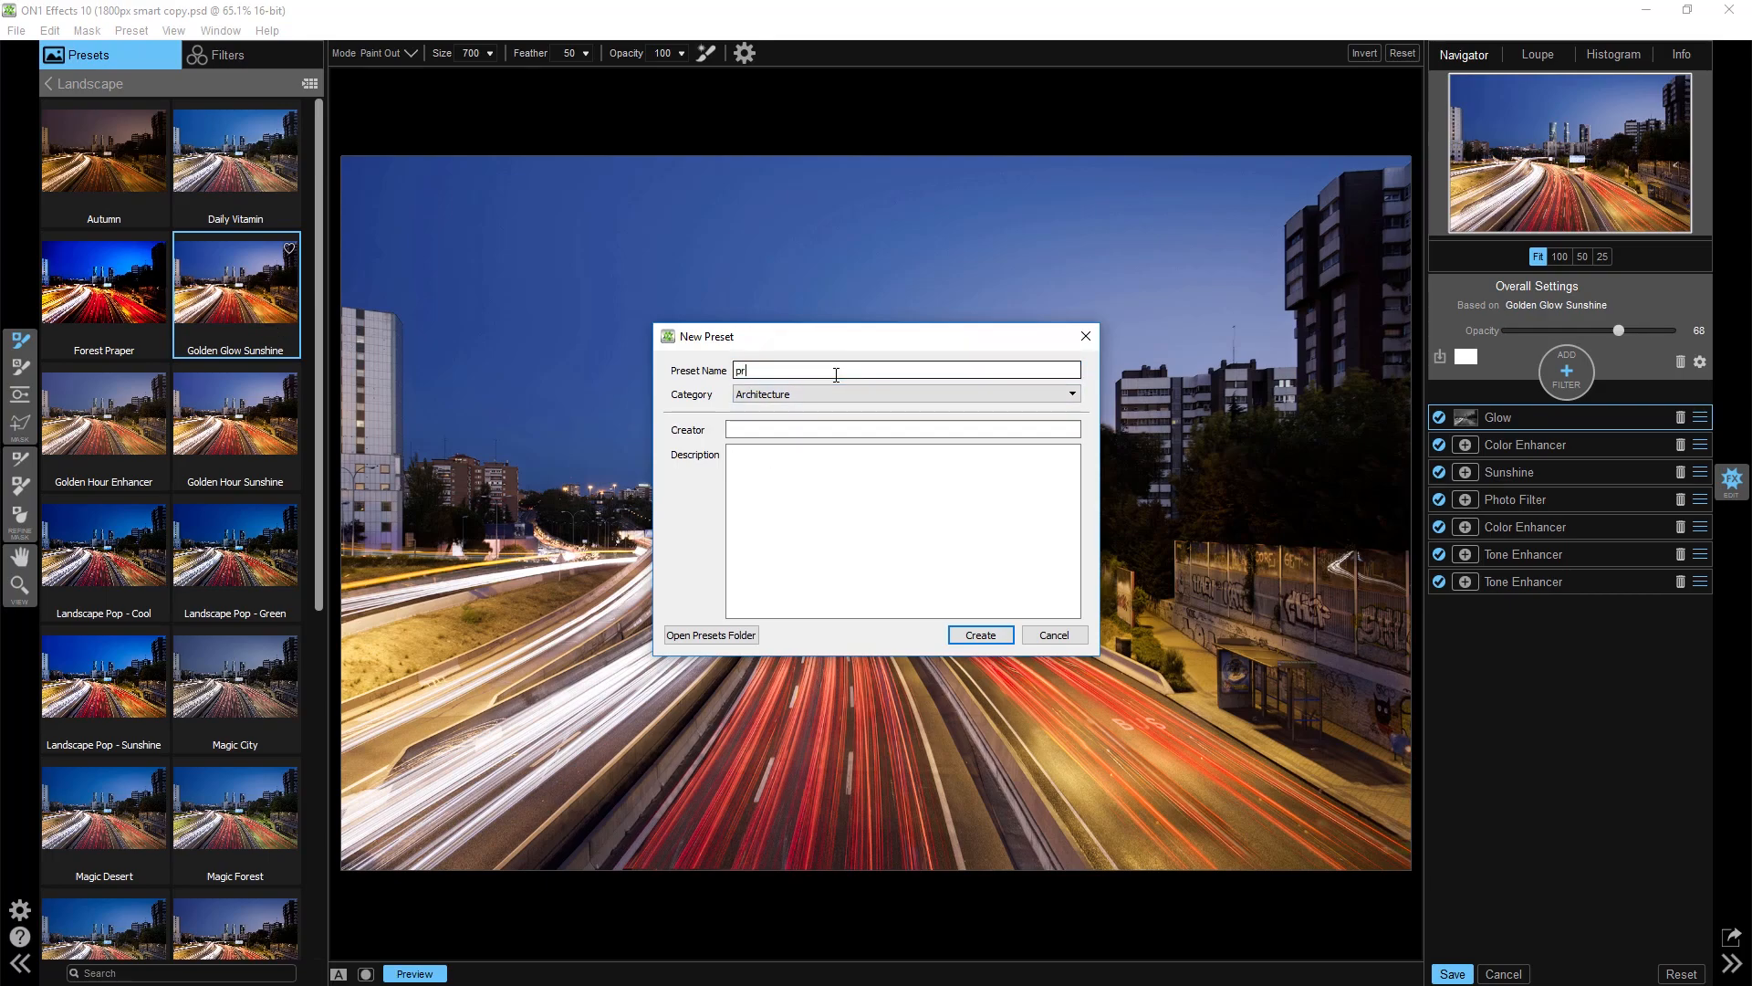
text(ocessingRAW)
Step: Add a new category named Nuestros presets for the preset and create the preset in it
click(838, 392)
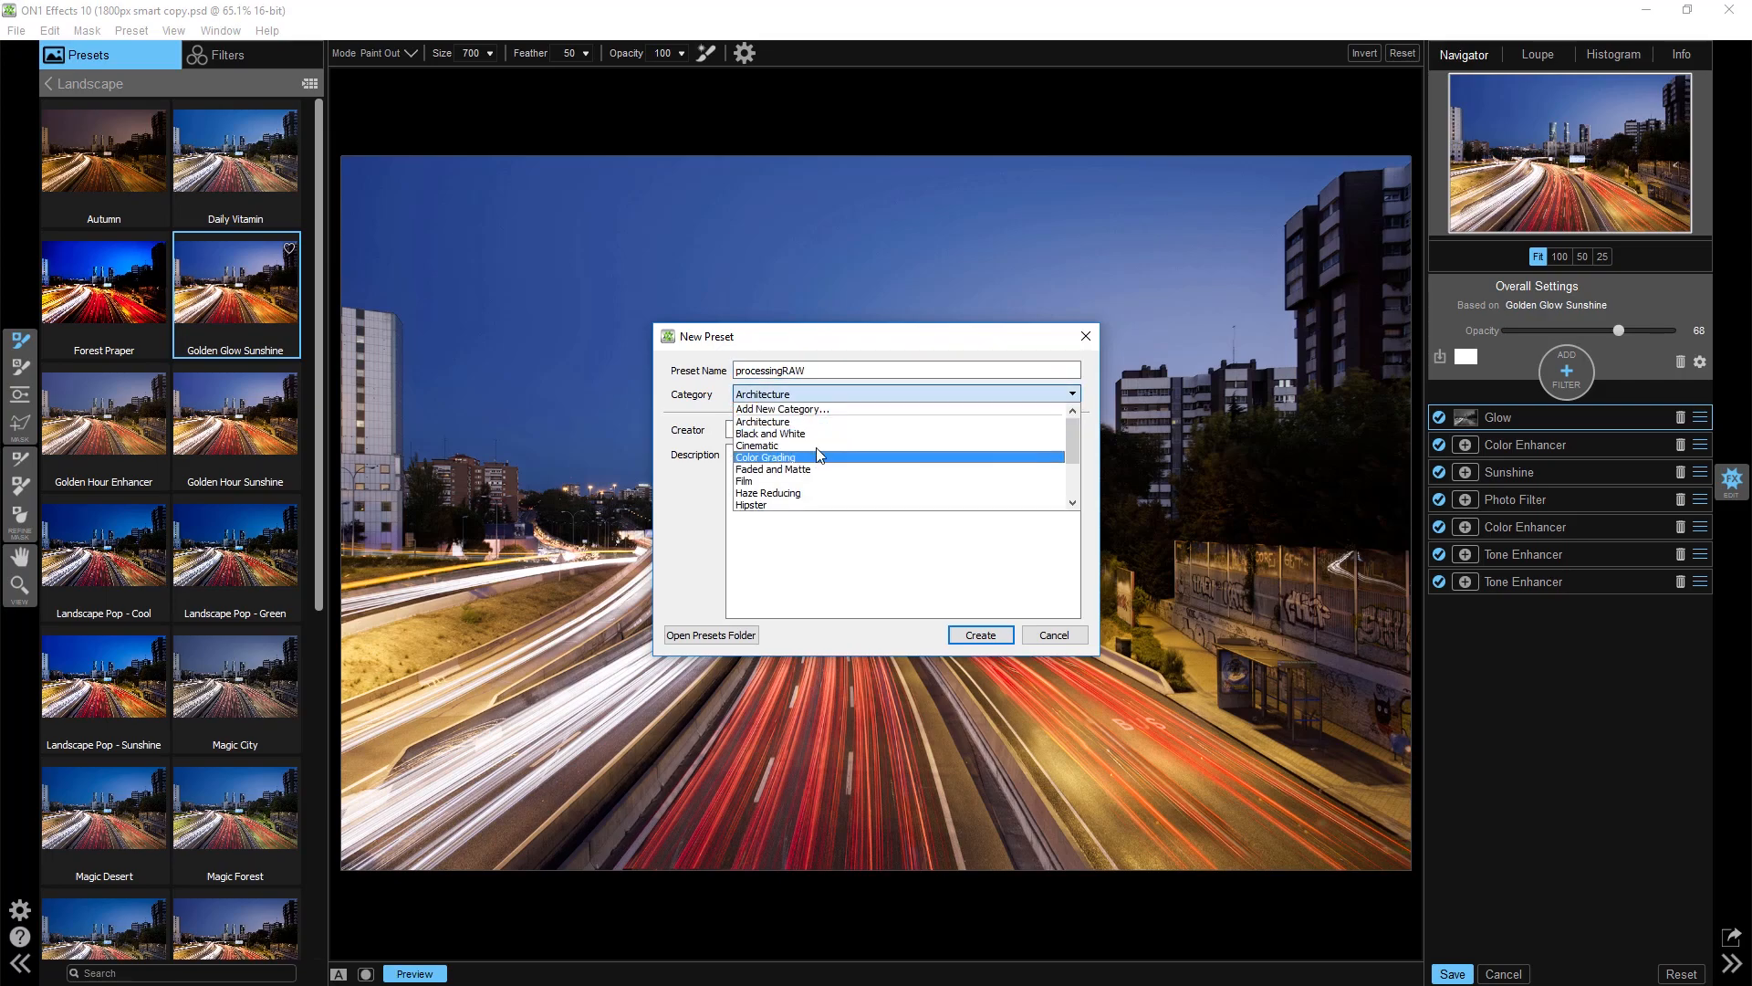
click(829, 411)
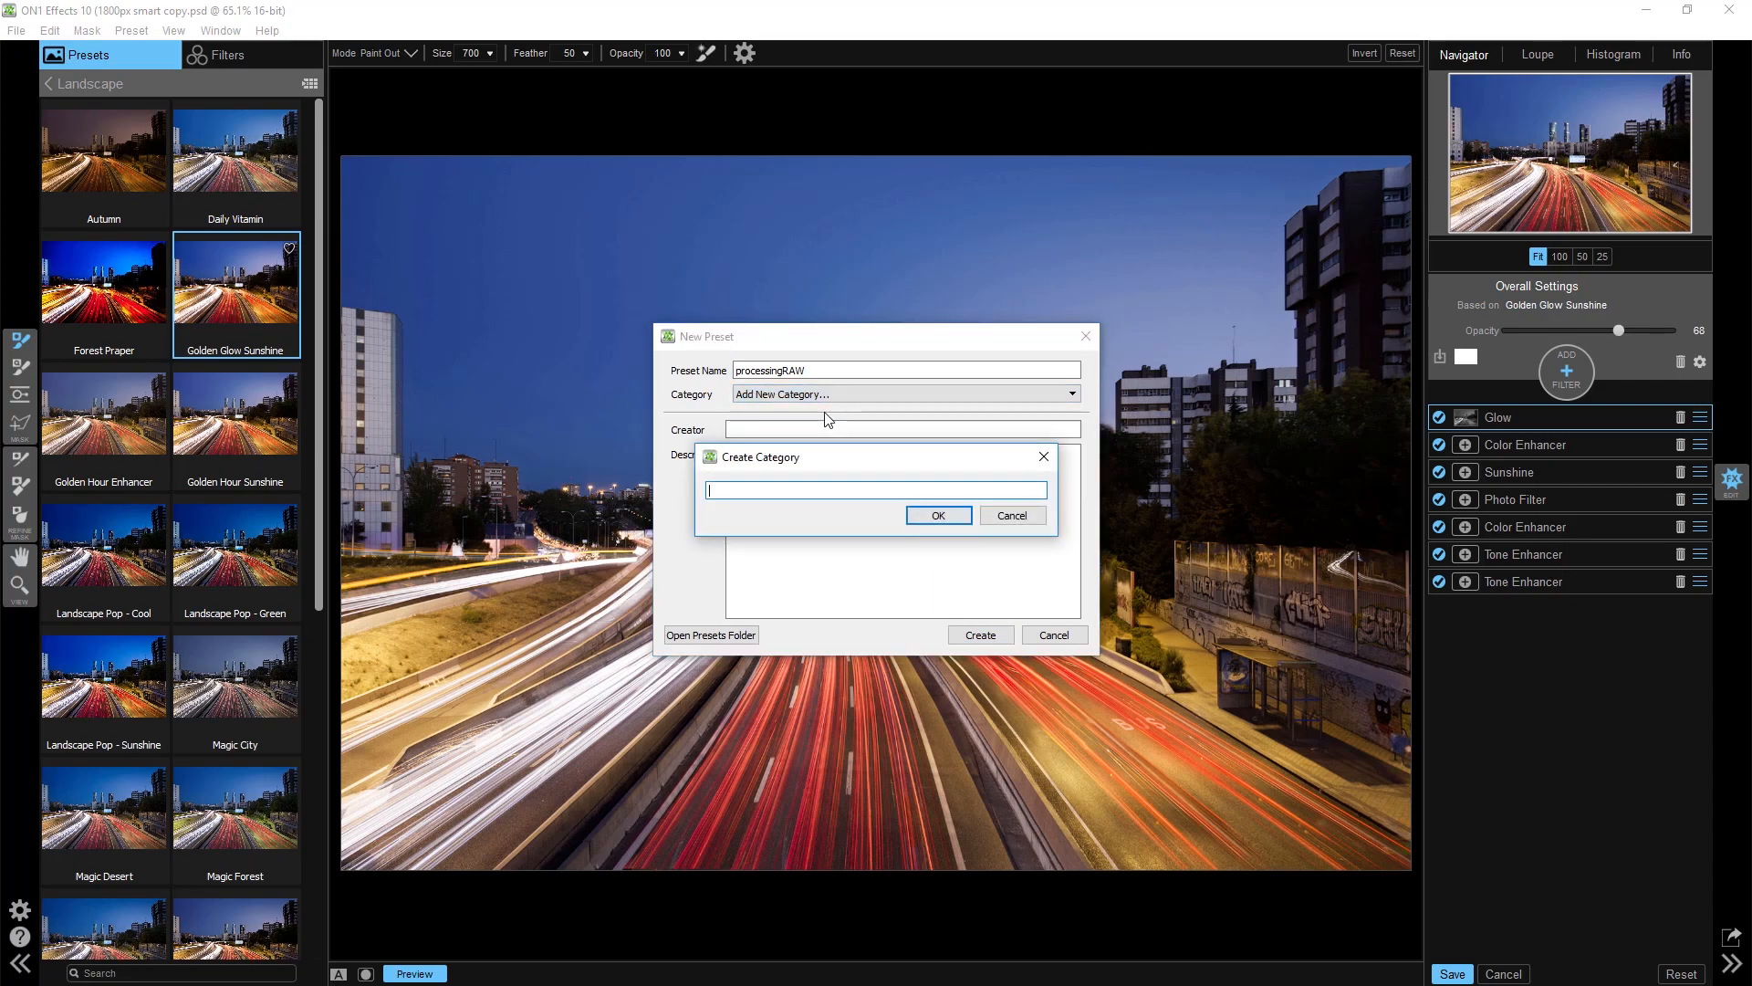
text(Nuestros prestes)
click(780, 495)
key(BackSpace)
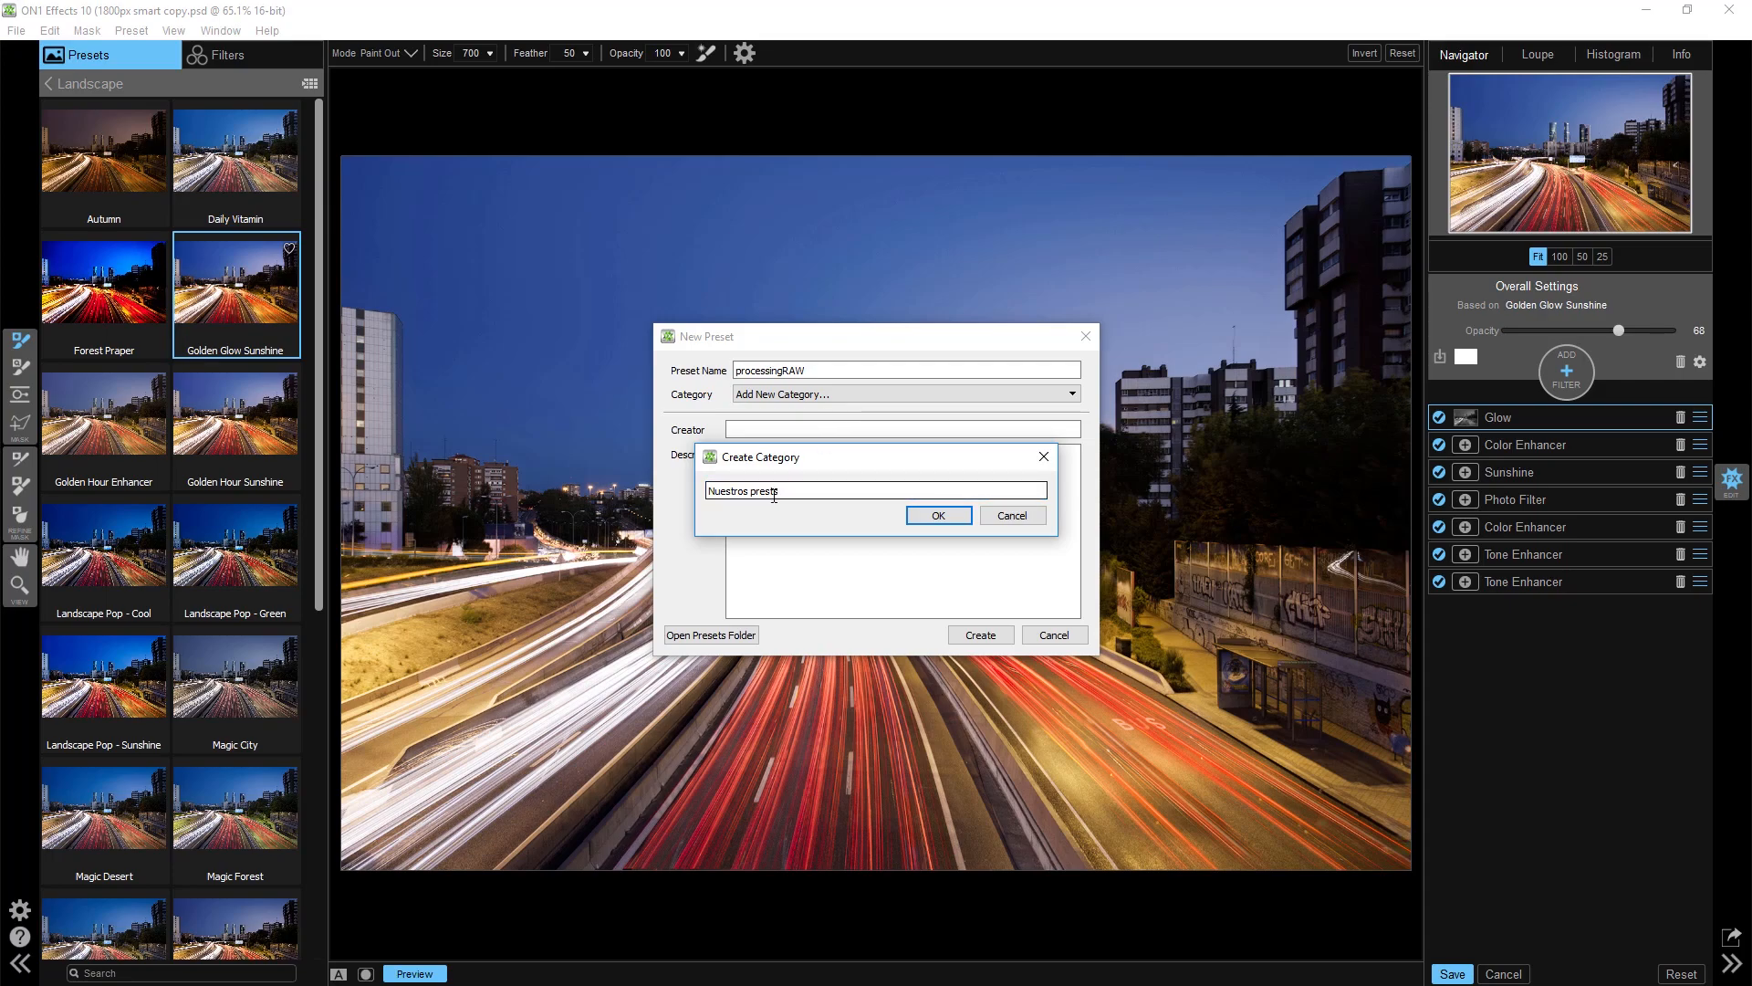
click(774, 496)
text(ets)
click(939, 515)
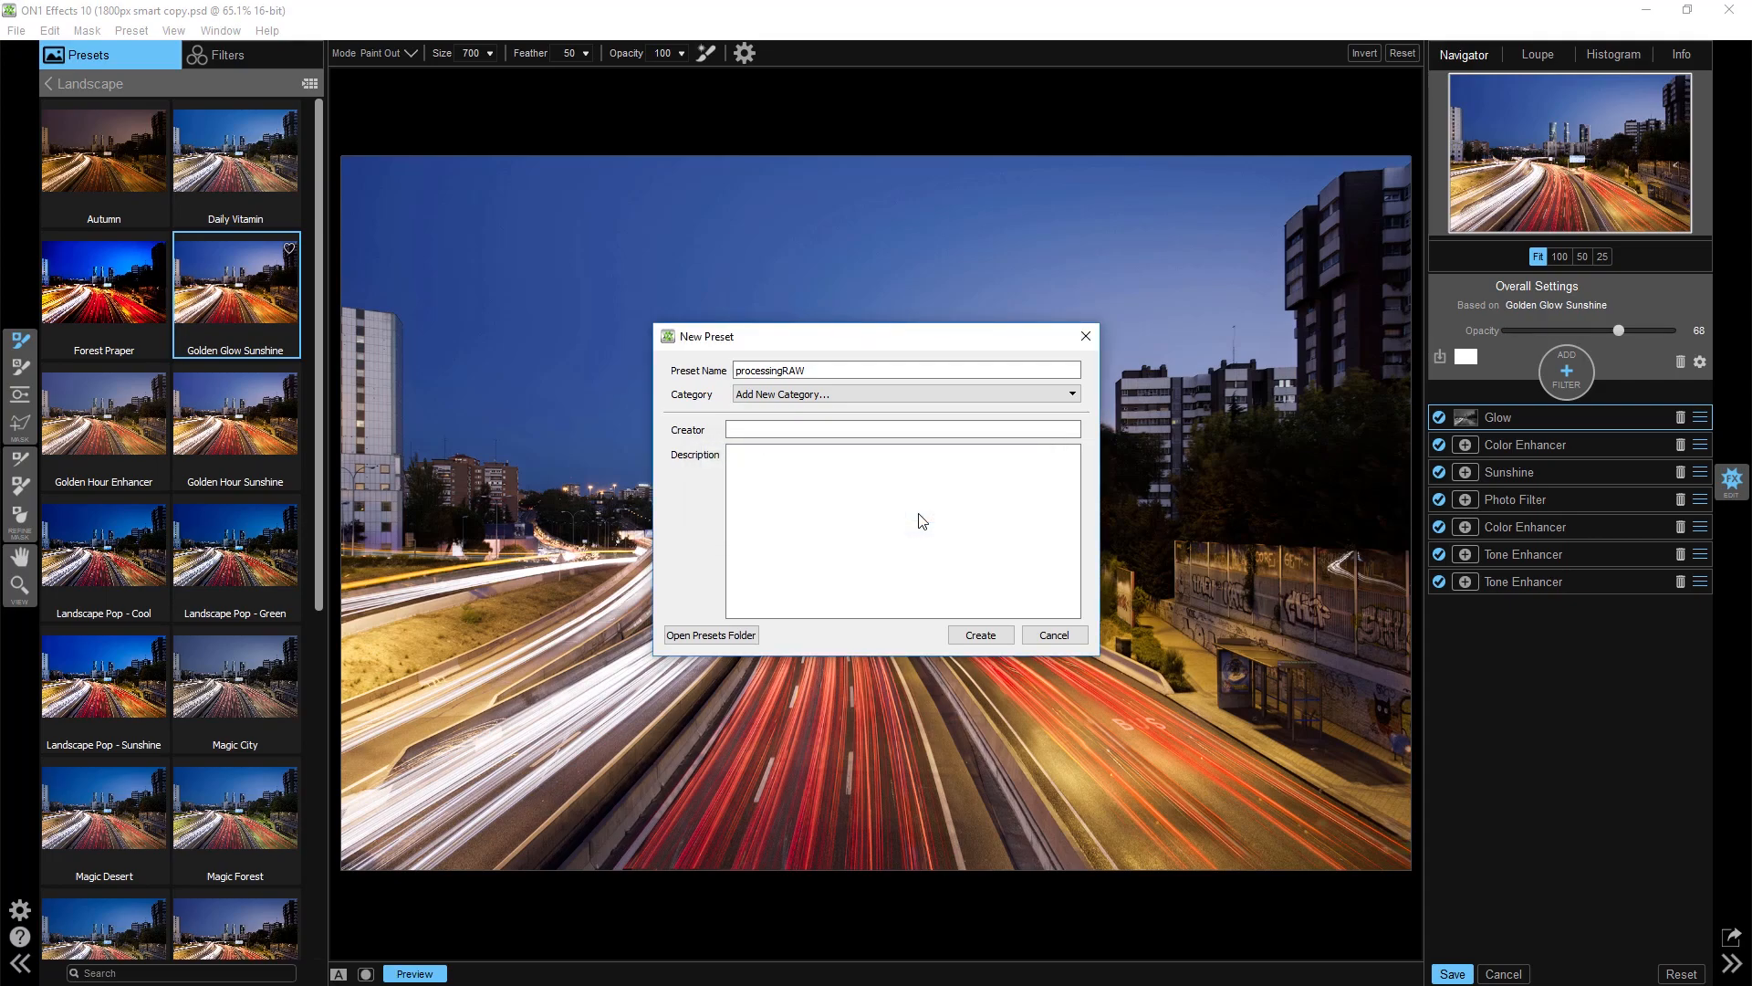
click(819, 427)
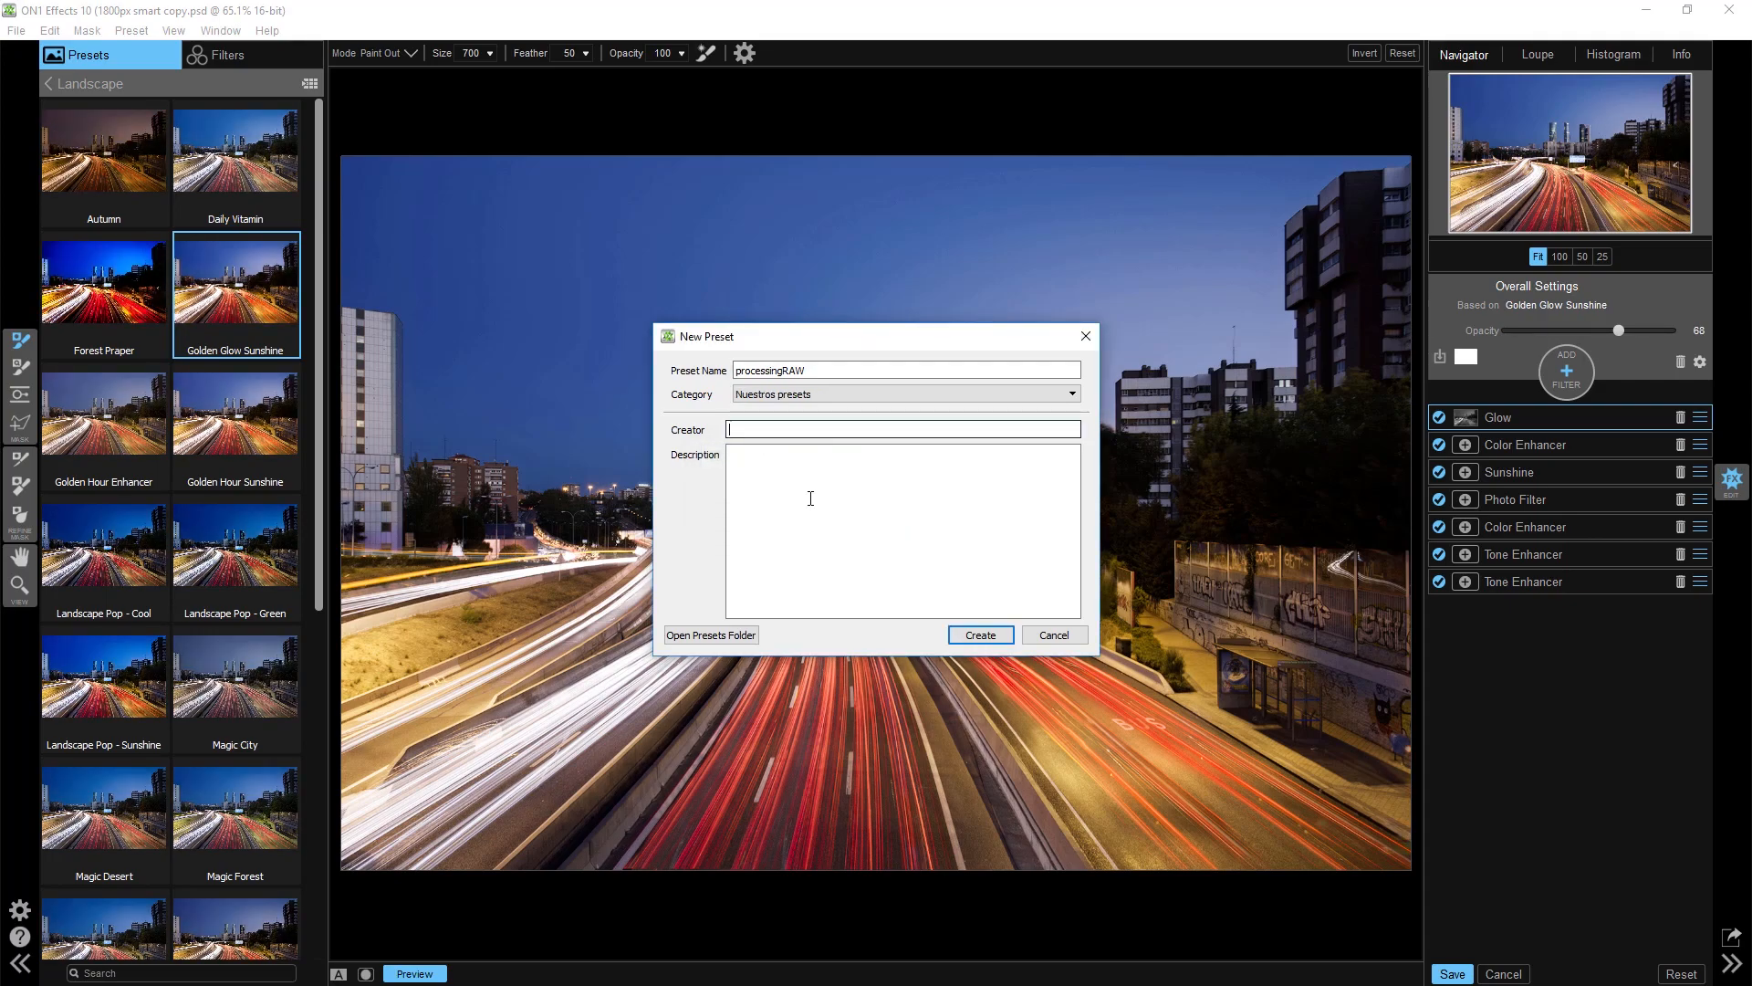
click(979, 634)
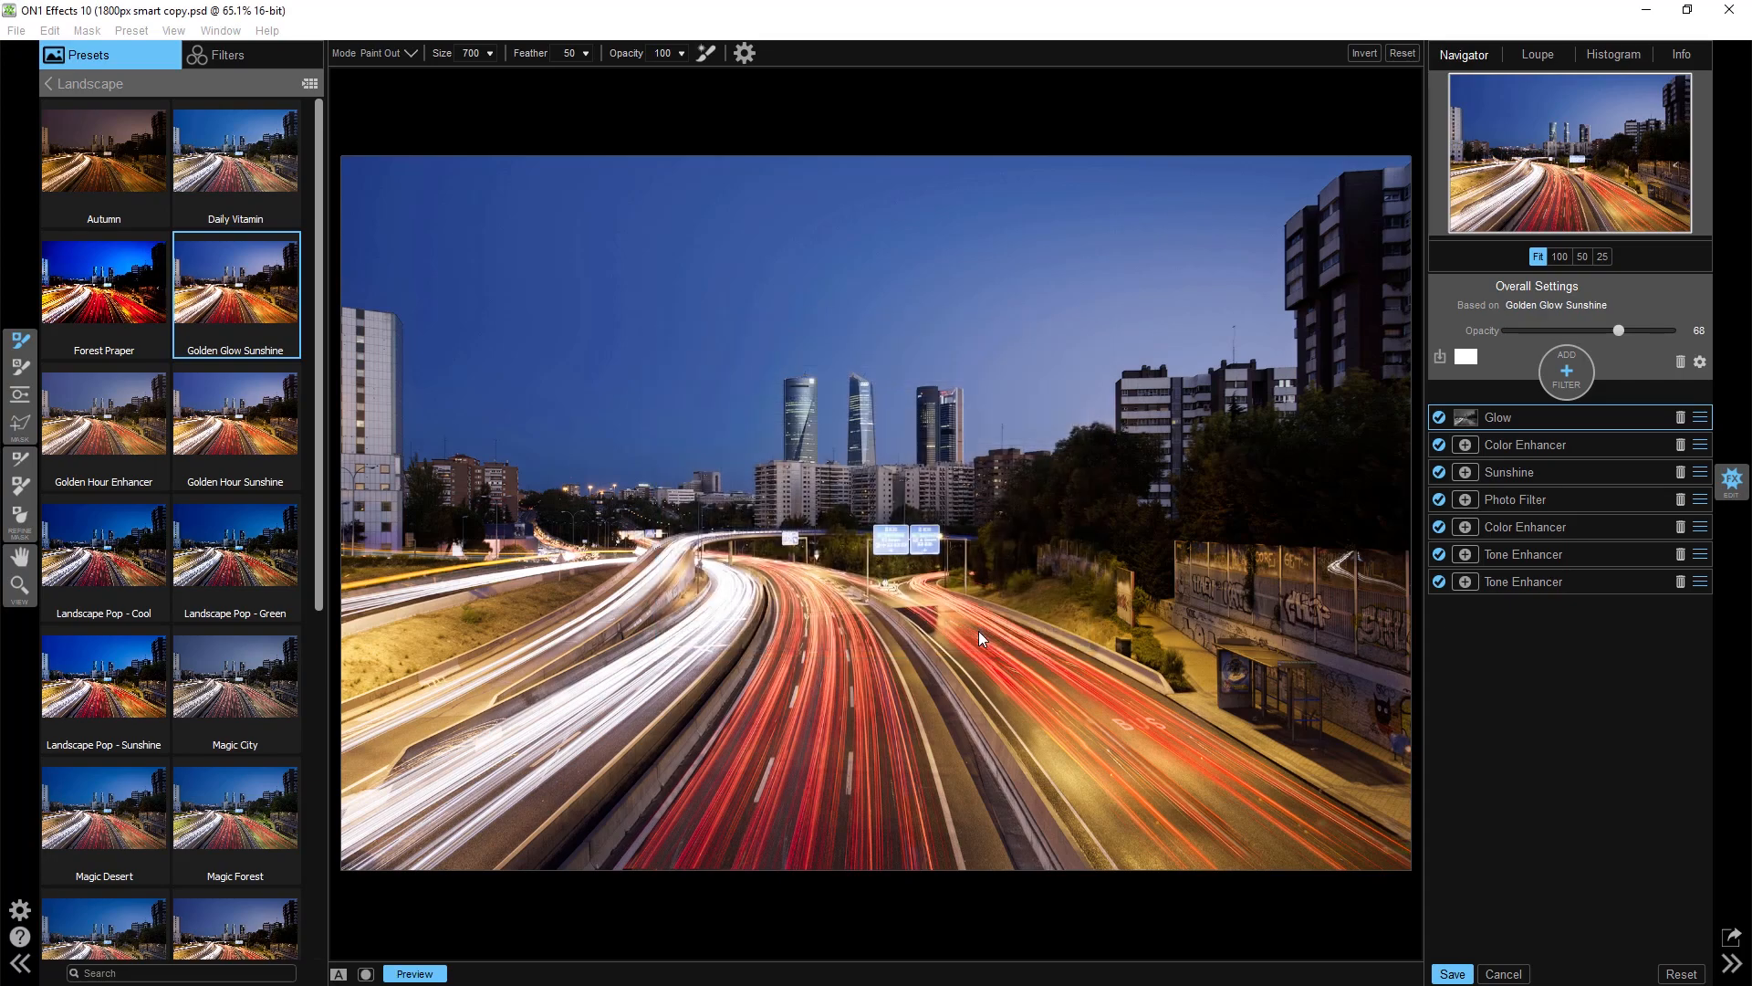
Step: Open the Nuestros presets category and apply the processingRAW preset to the photo
click(133, 80)
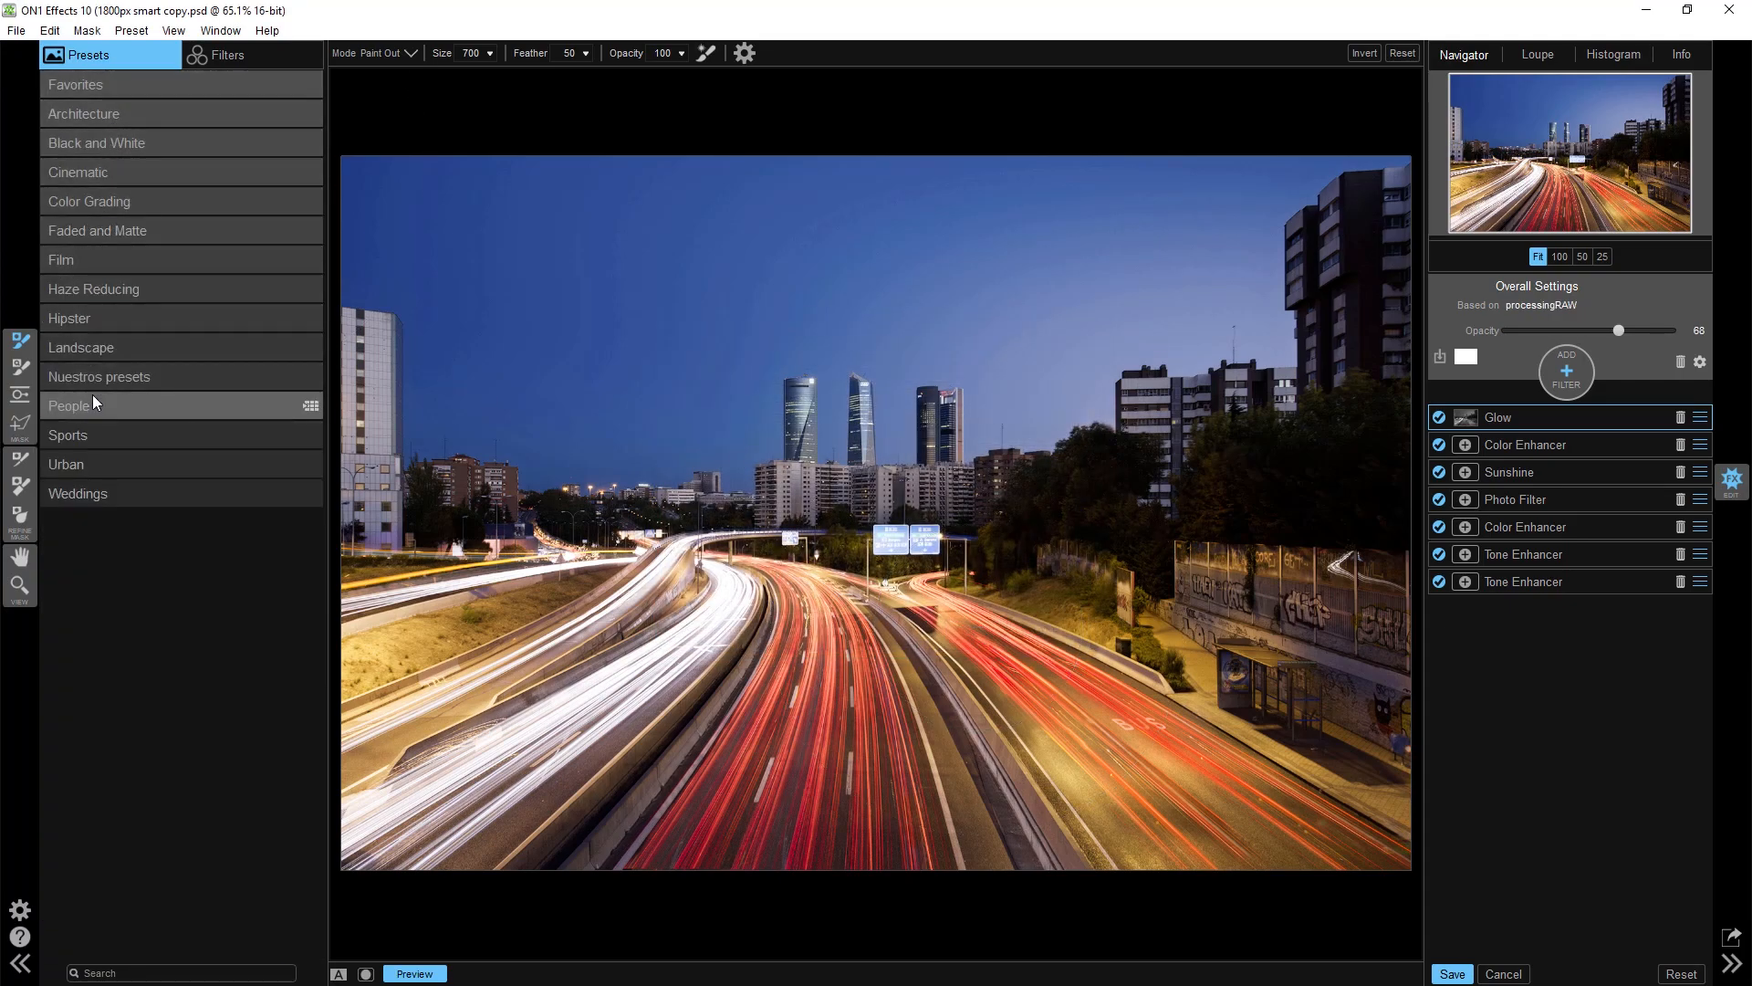
click(120, 380)
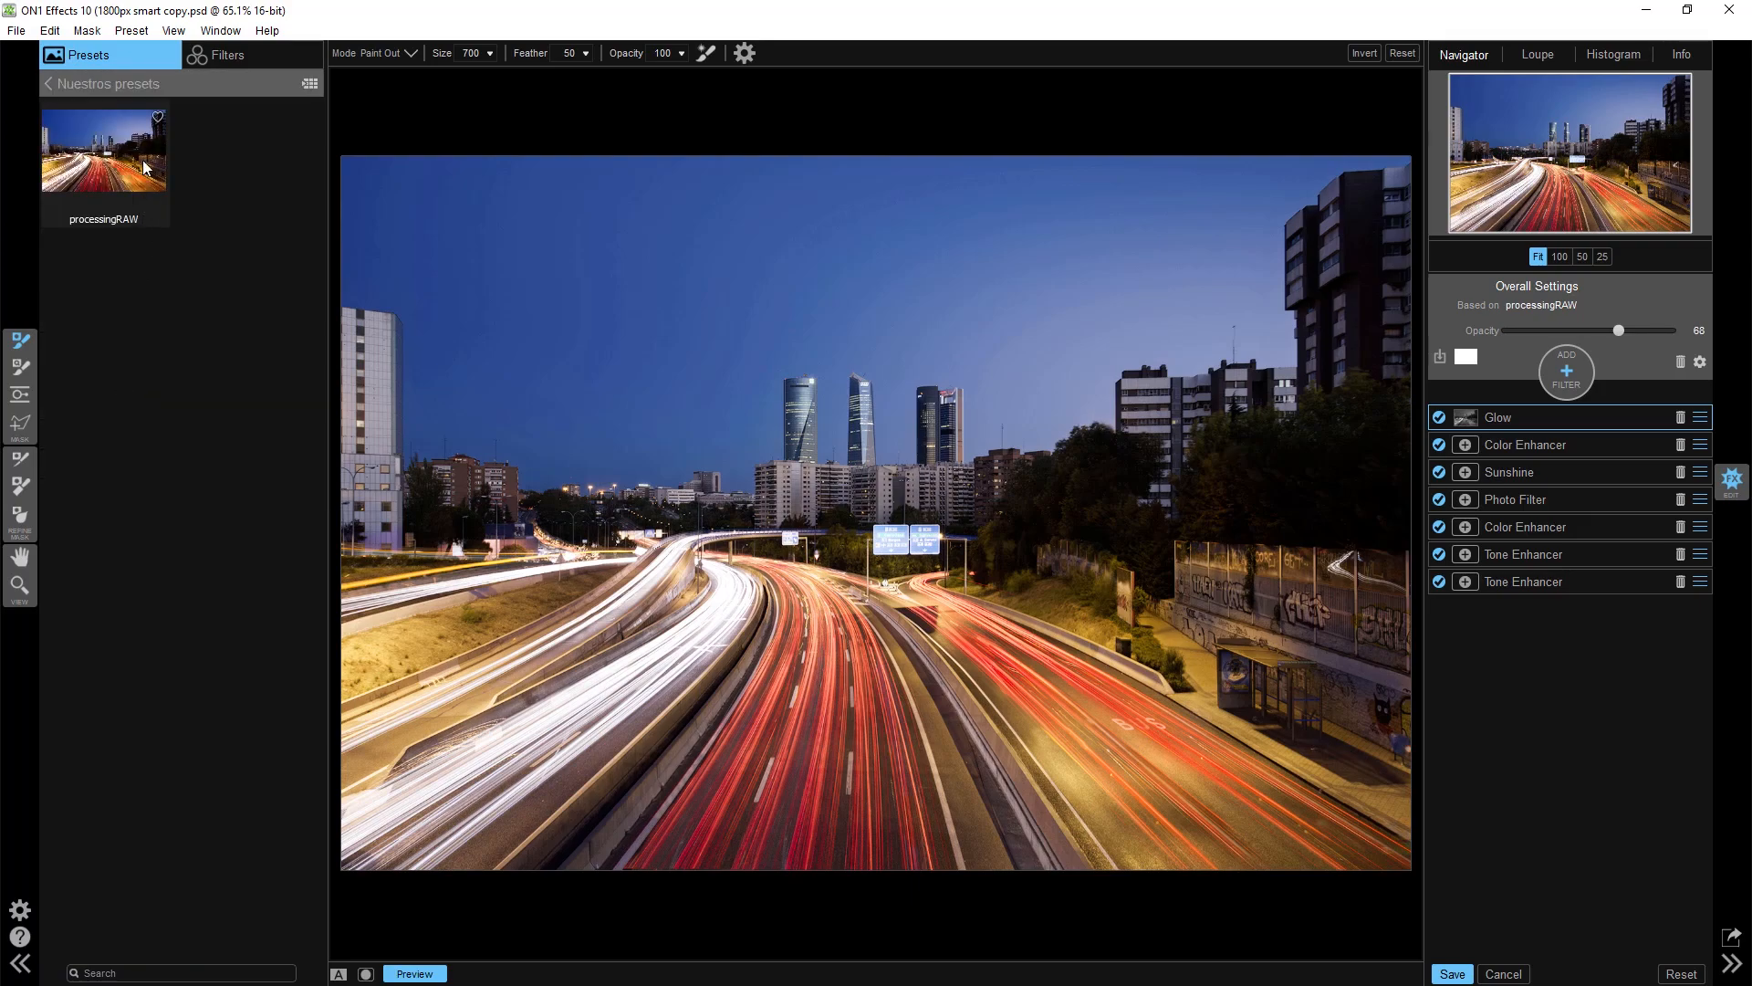
click(96, 167)
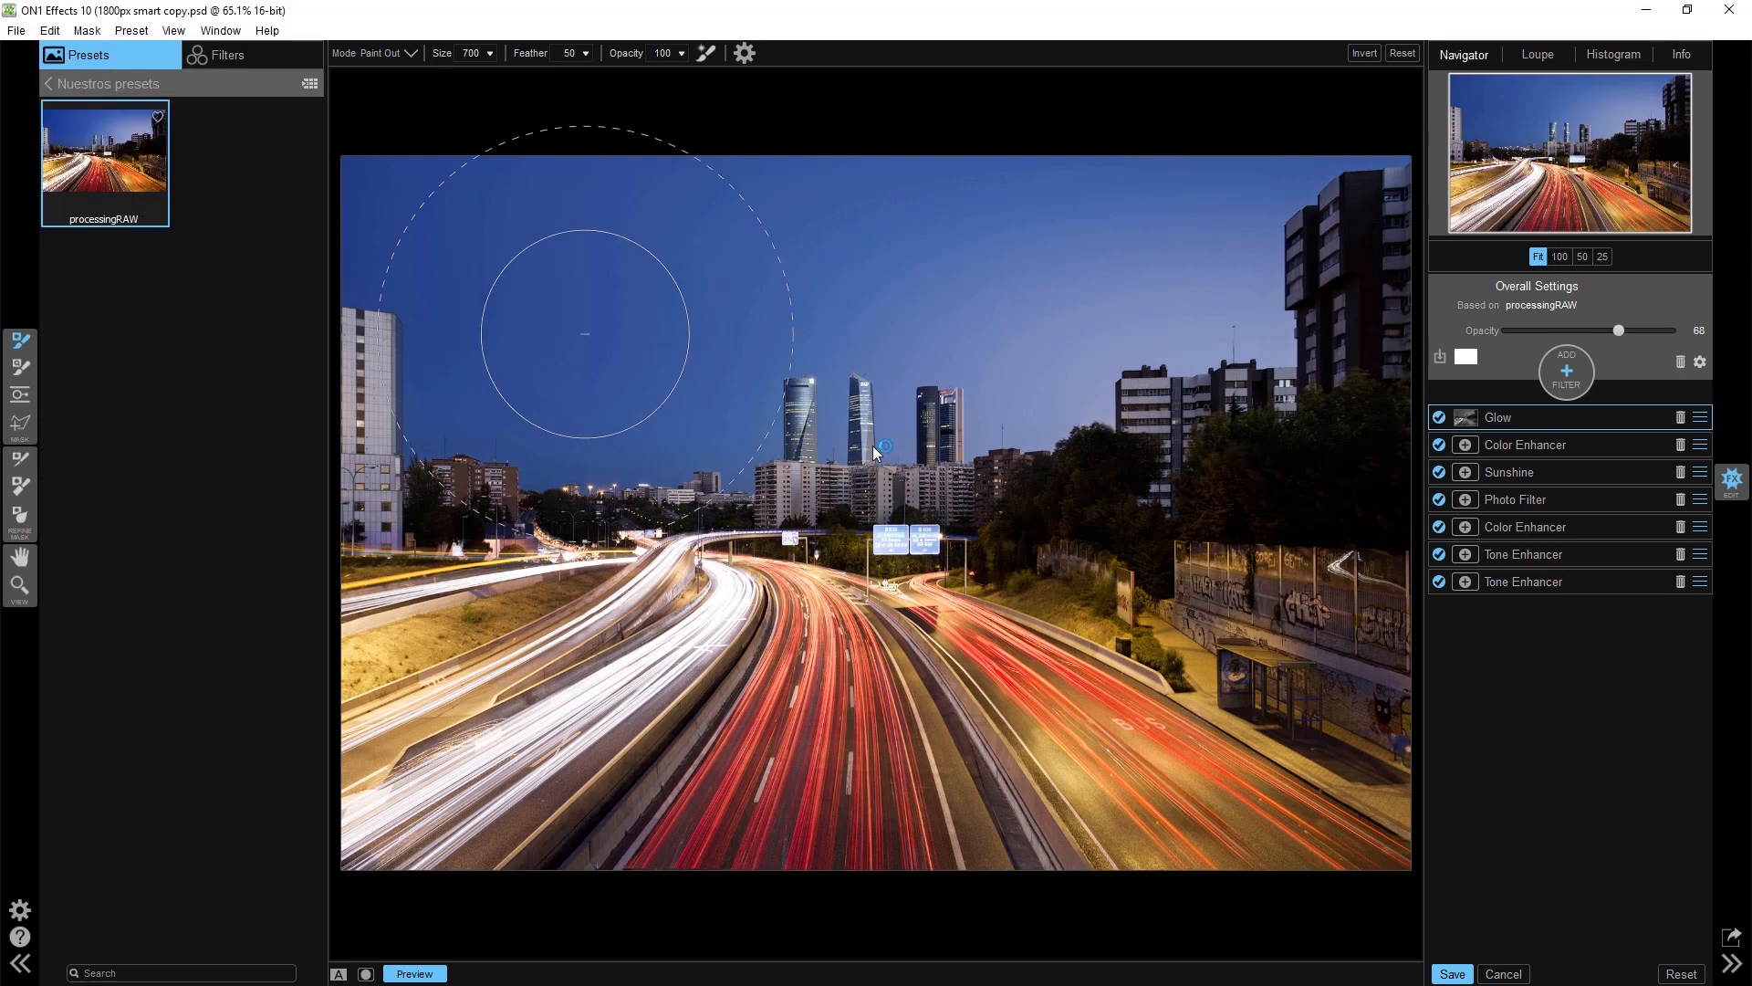